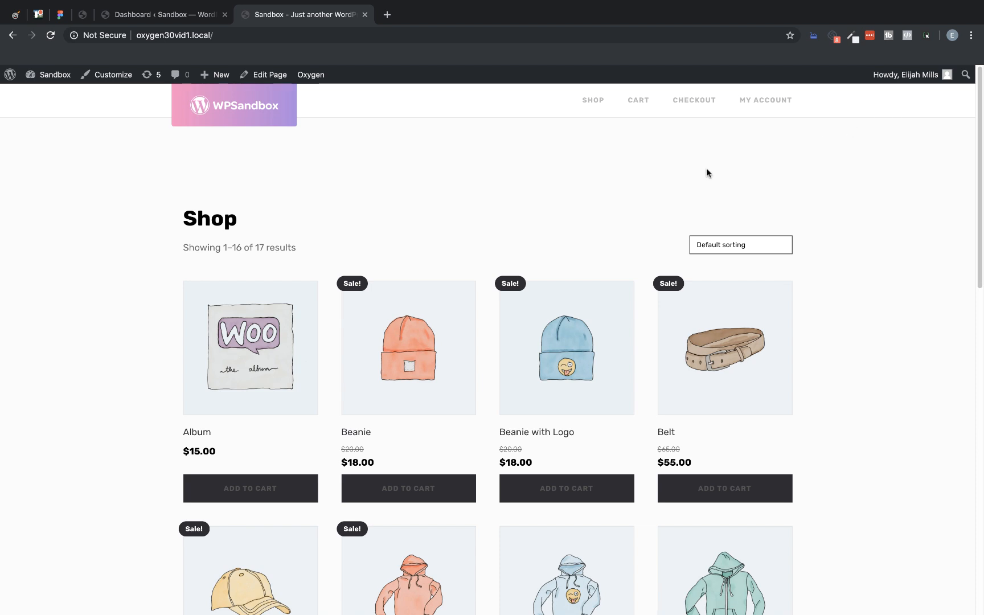
Step: Examine the current styling of the storefront's Shop, Cart and Checkout pages
scroll(625, 169, "down", 8)
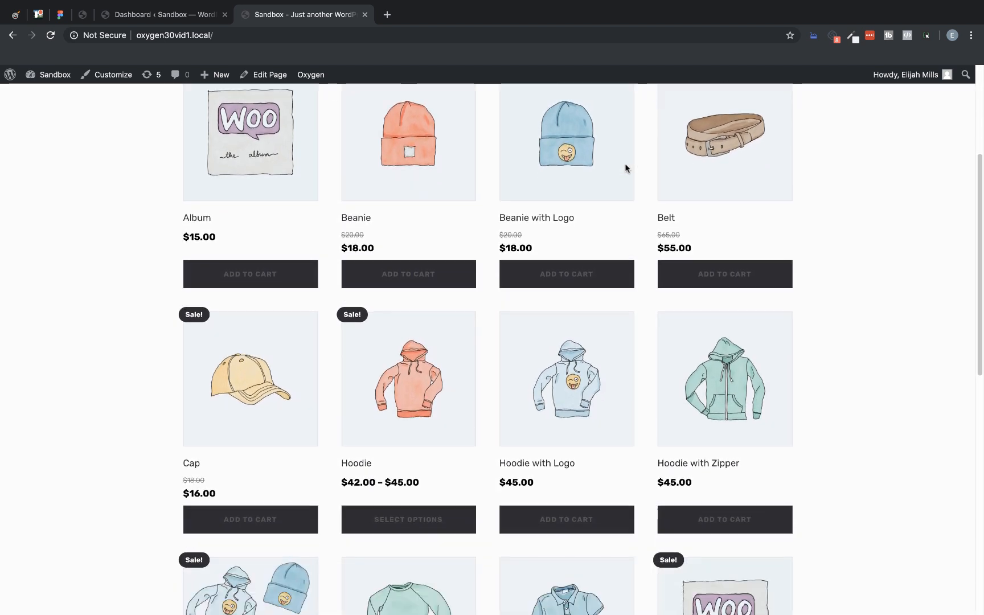
scroll(625, 164, "down", 5)
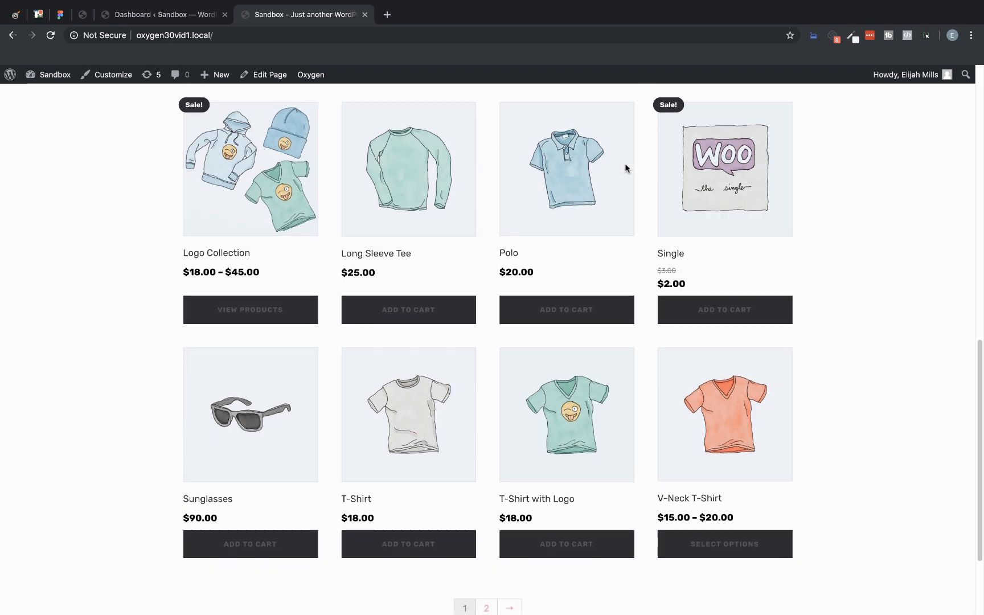
scroll(625, 164, "up", 4)
scroll(625, 163, "up", 5)
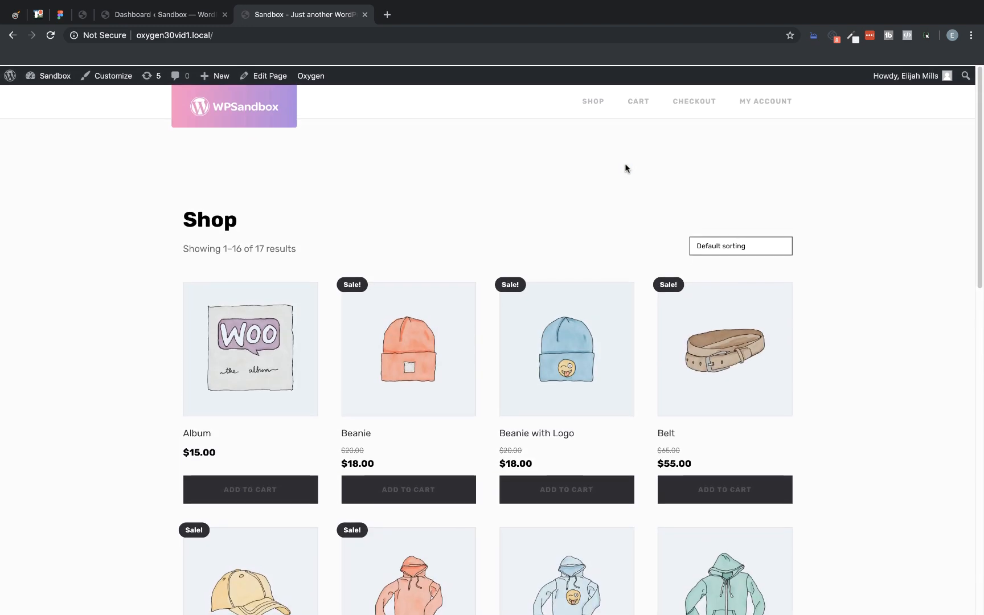
left_click(639, 102)
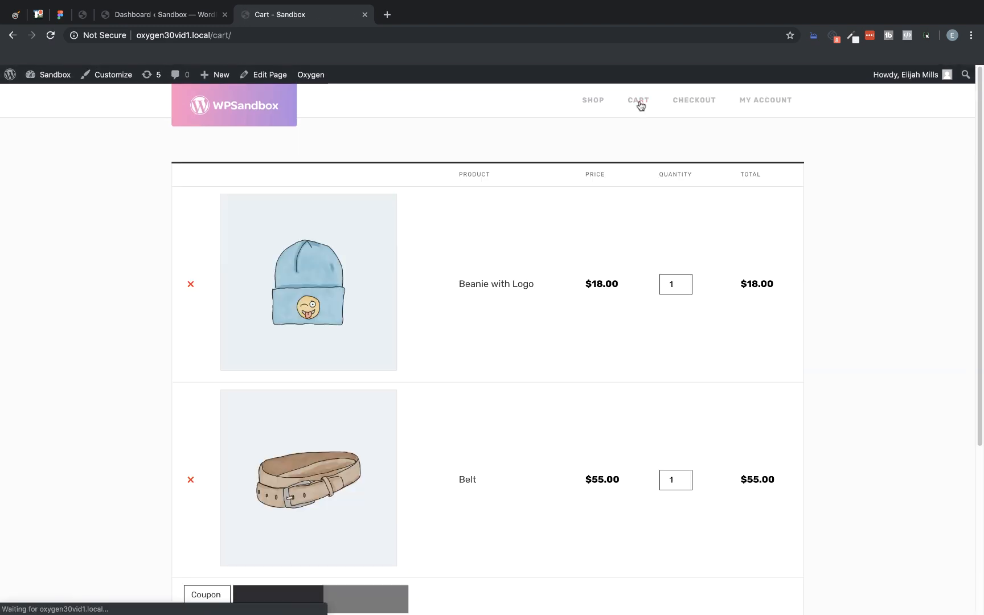
scroll(550, 197, "down", 5)
scroll(550, 198, "up", 5)
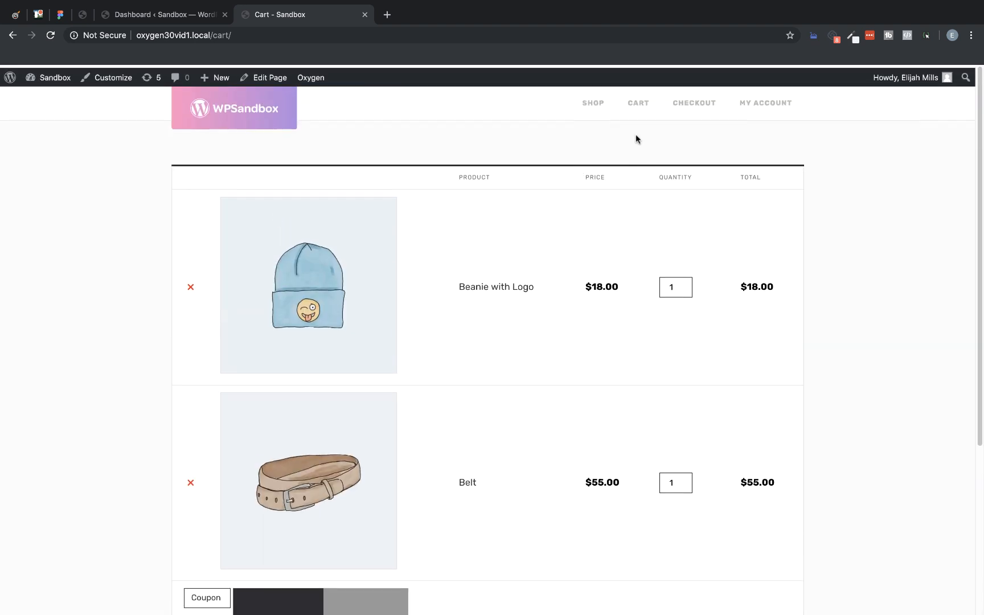
left_click(694, 98)
scroll(597, 138, "down", 5)
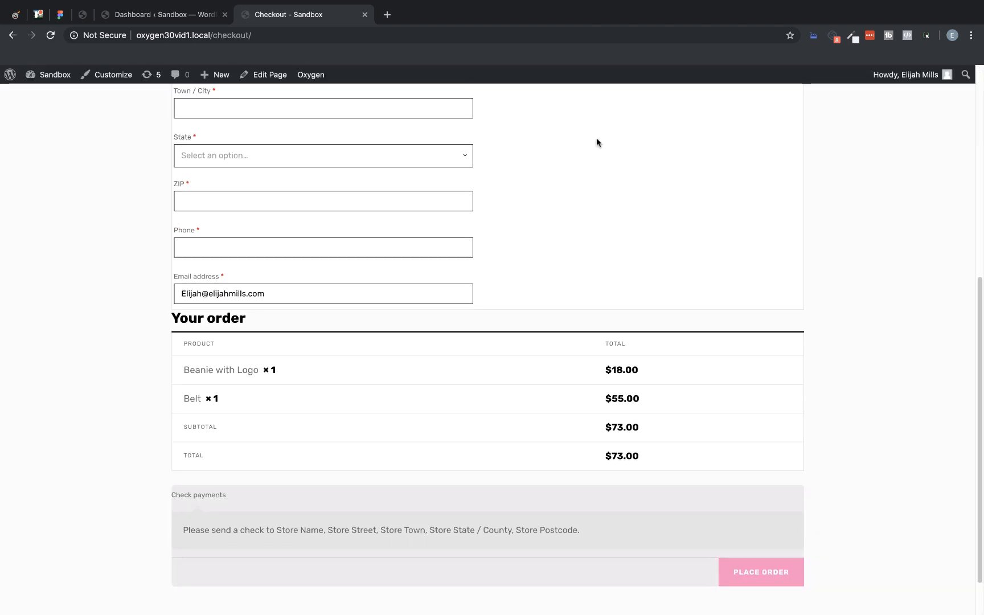
scroll(597, 138, "up", 5)
scroll(753, 138, "up", 1)
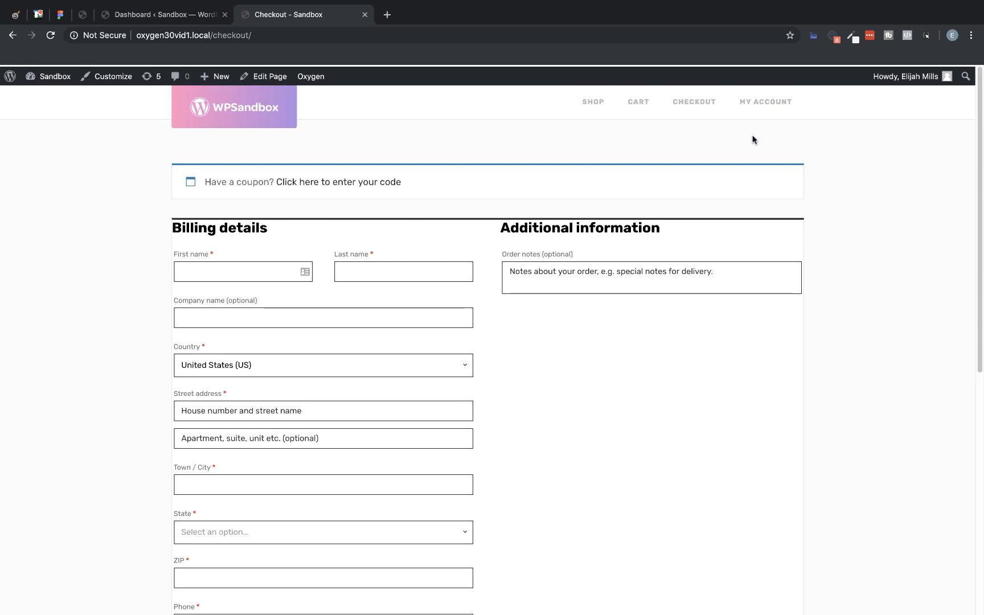
Step: Look through the My Account page's orders, downloads and addresses sections, and return to the shop home page
left_click(757, 111)
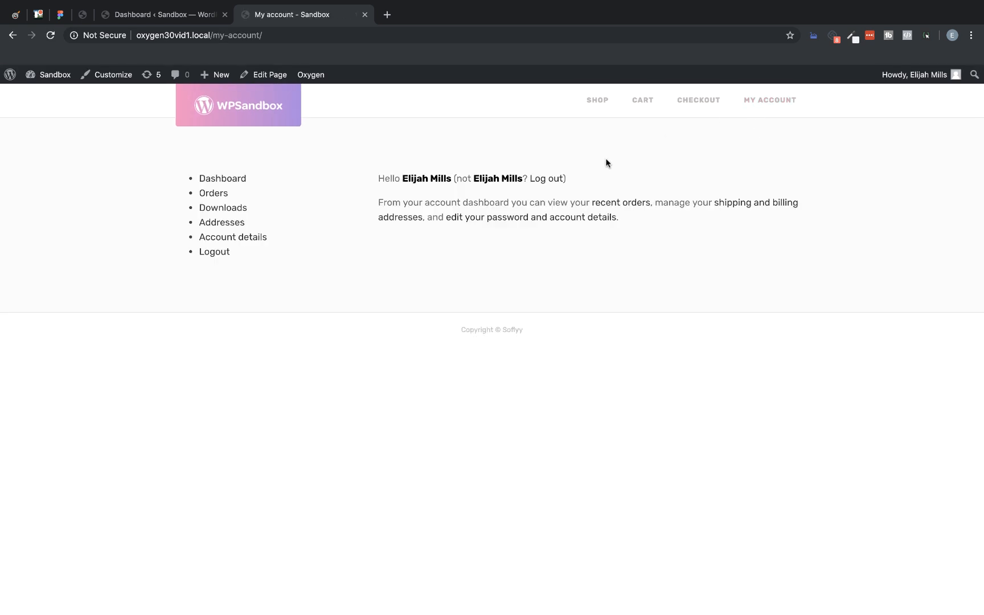
left_click(213, 193)
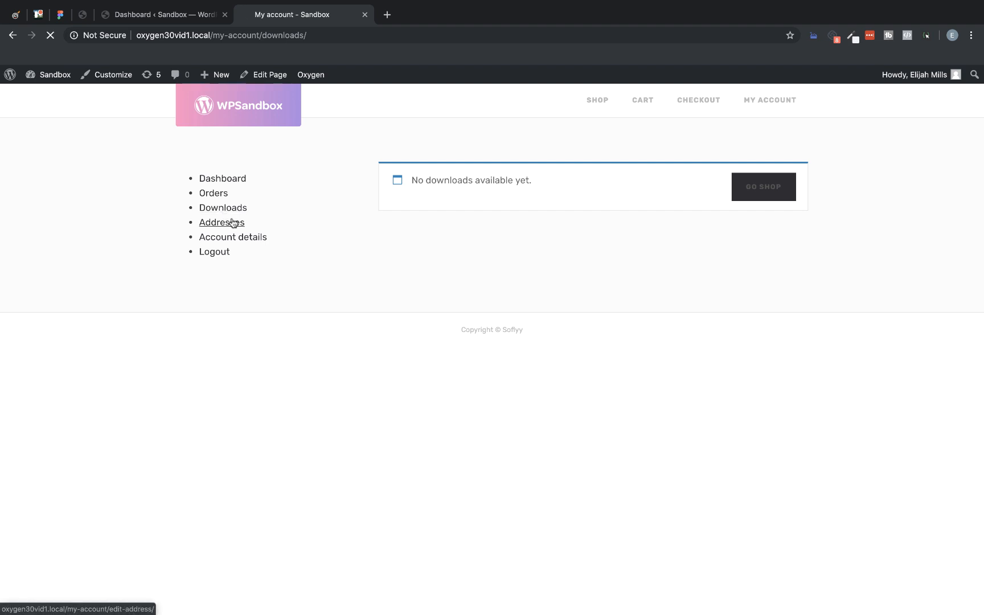
left_click(232, 223)
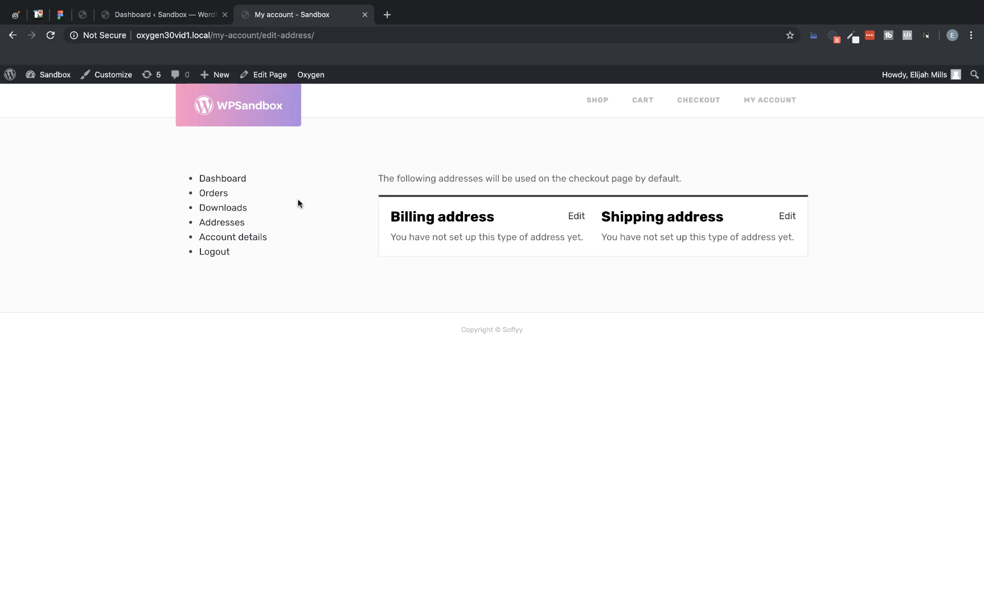
left_click(278, 108)
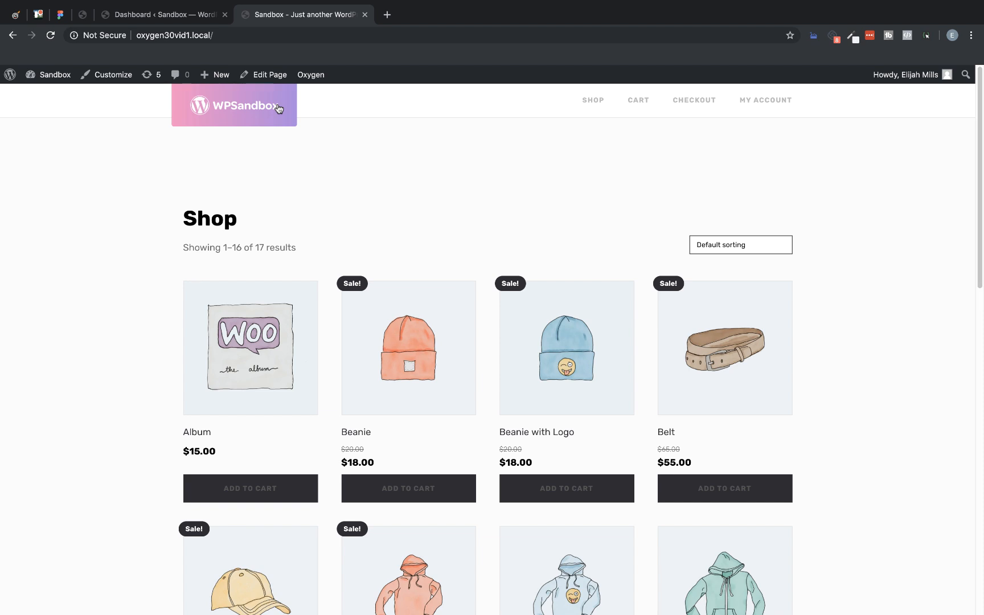
Step: From the WordPress dashboard, open the Archive template in the Oxygen visual editor
left_click(175, 19)
mouse_move(40, 443)
left_click(117, 466)
left_click(146, 224)
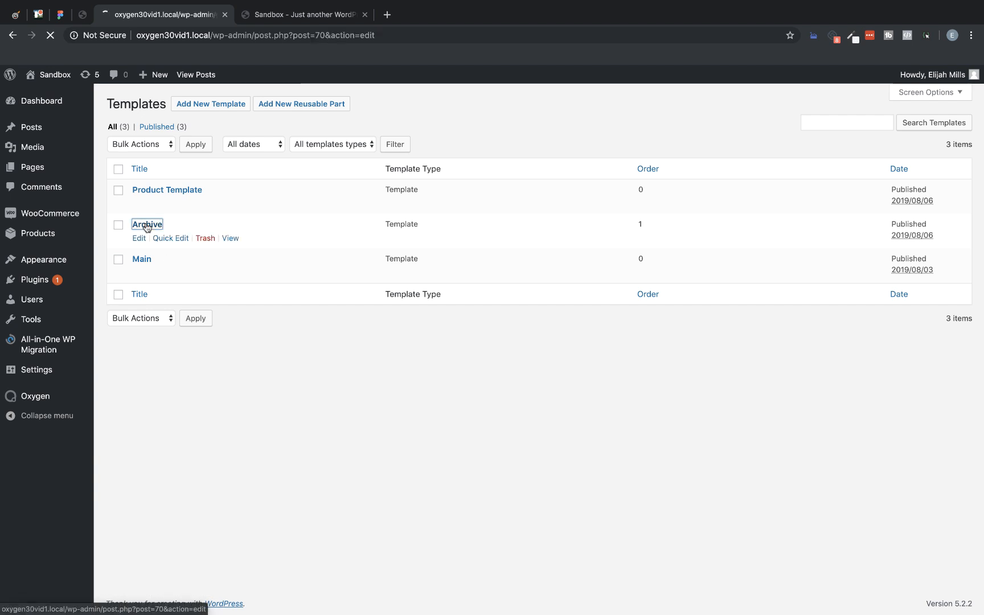
left_click(386, 249)
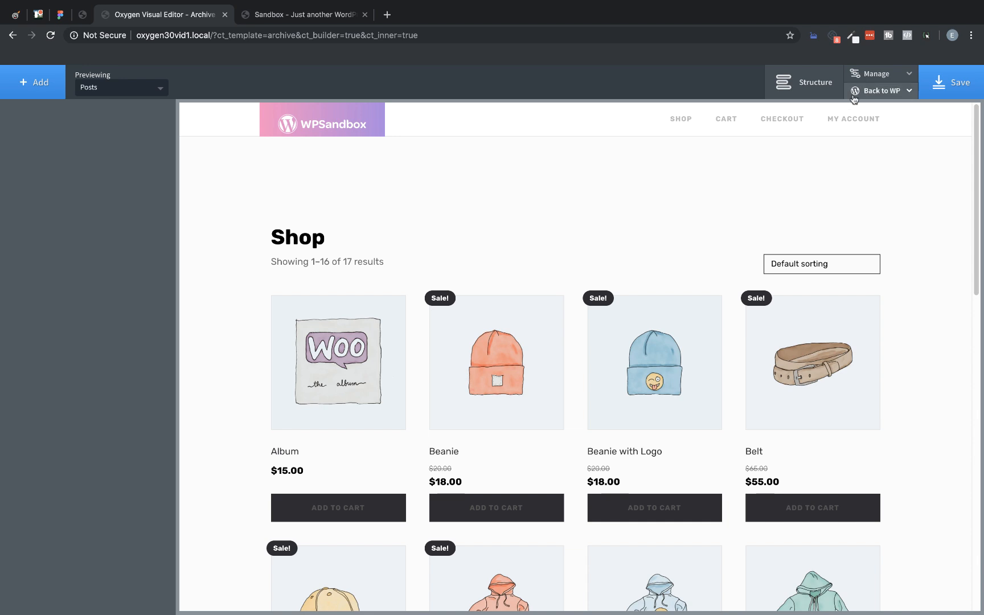
Step: Open the WooCommerce button settings within the editor's Global Styles
left_click(877, 75)
left_click(875, 93)
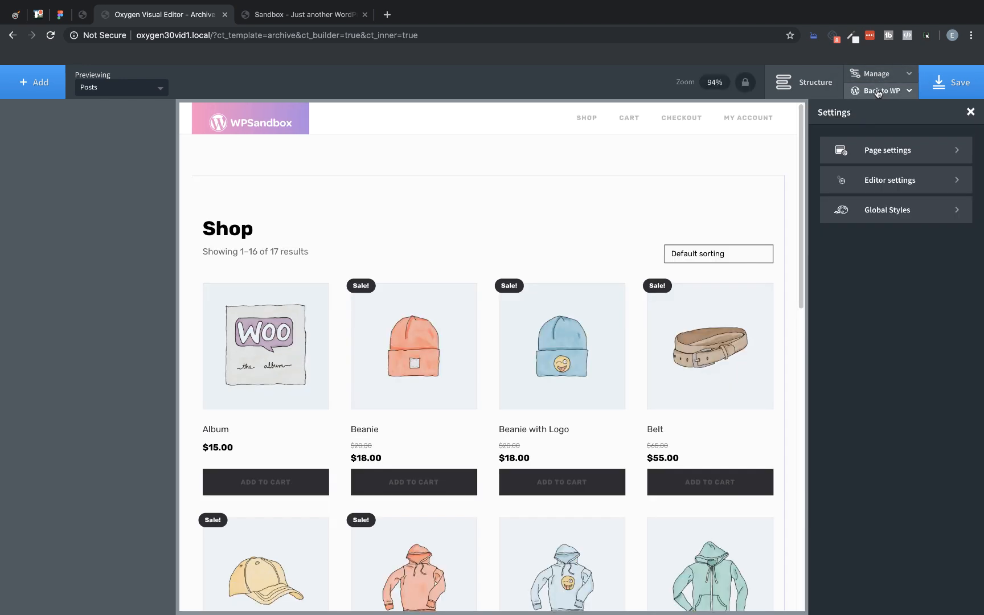
left_click(886, 204)
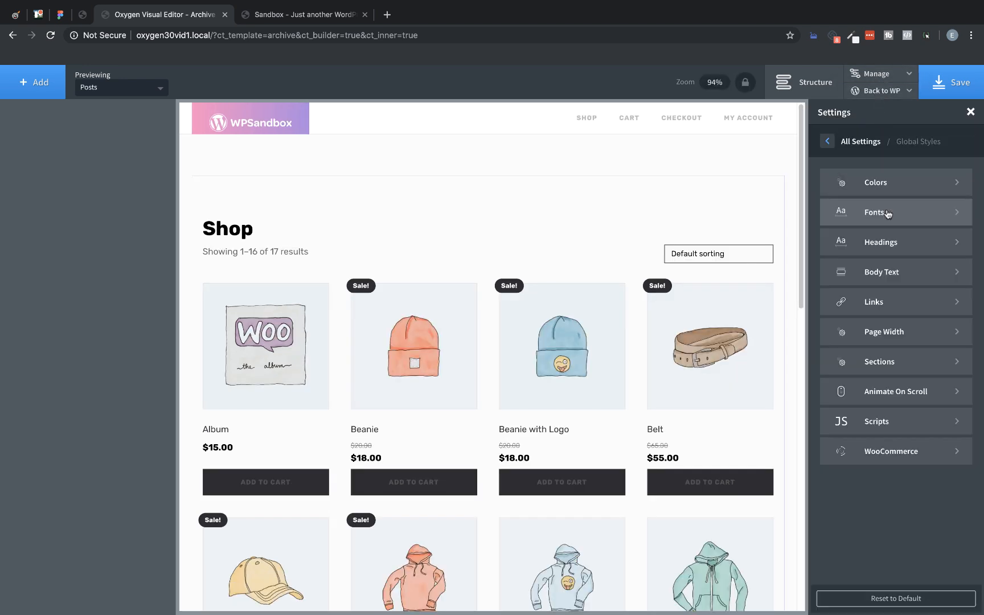
left_click(878, 451)
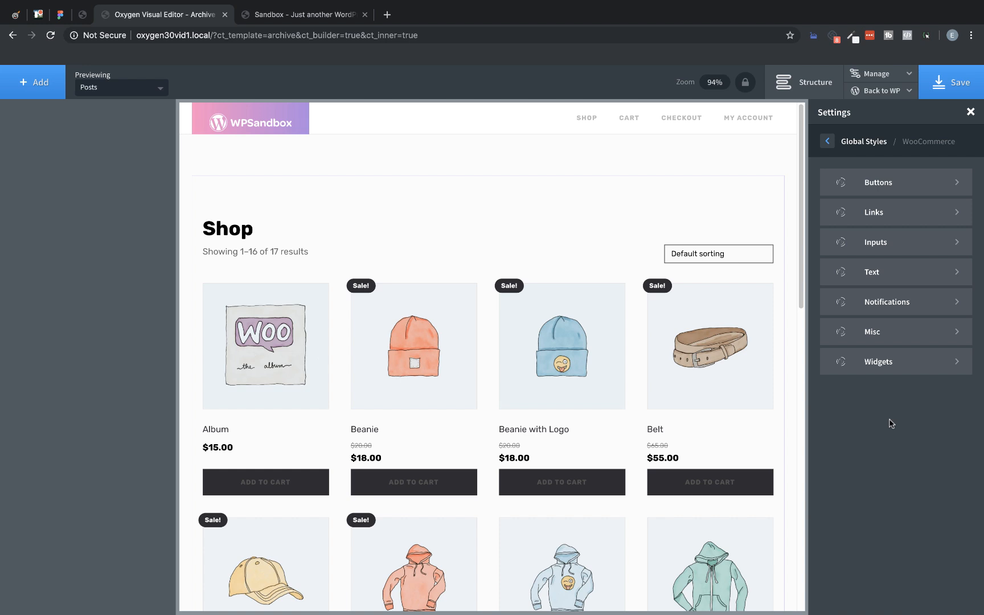
left_click(887, 188)
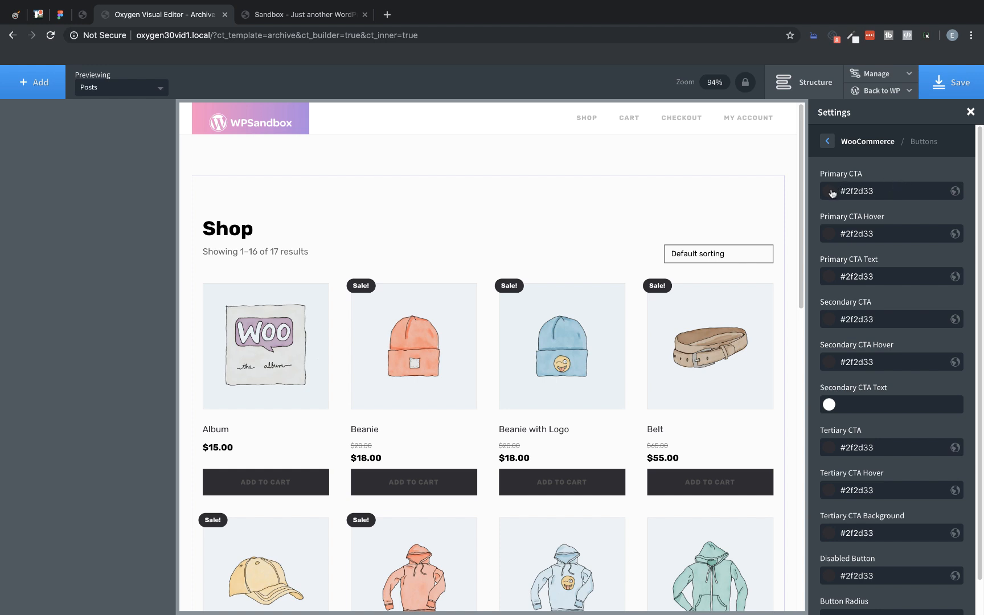
Step: Set the Primary CTA to the global color LightPurple, its hover to DarkPurple and its text to White
left_click(828, 192)
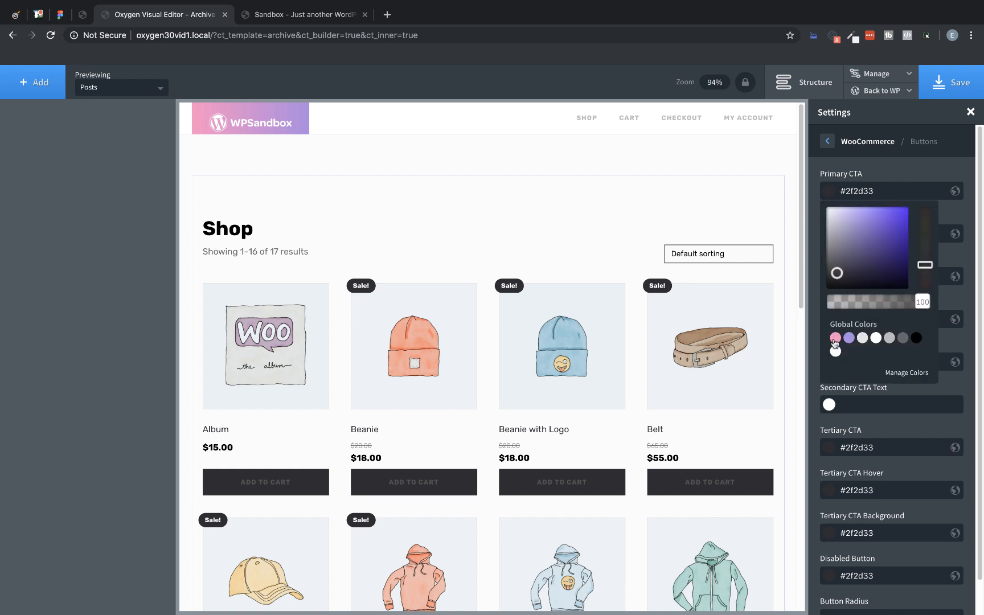
left_click(834, 336)
left_click(961, 213)
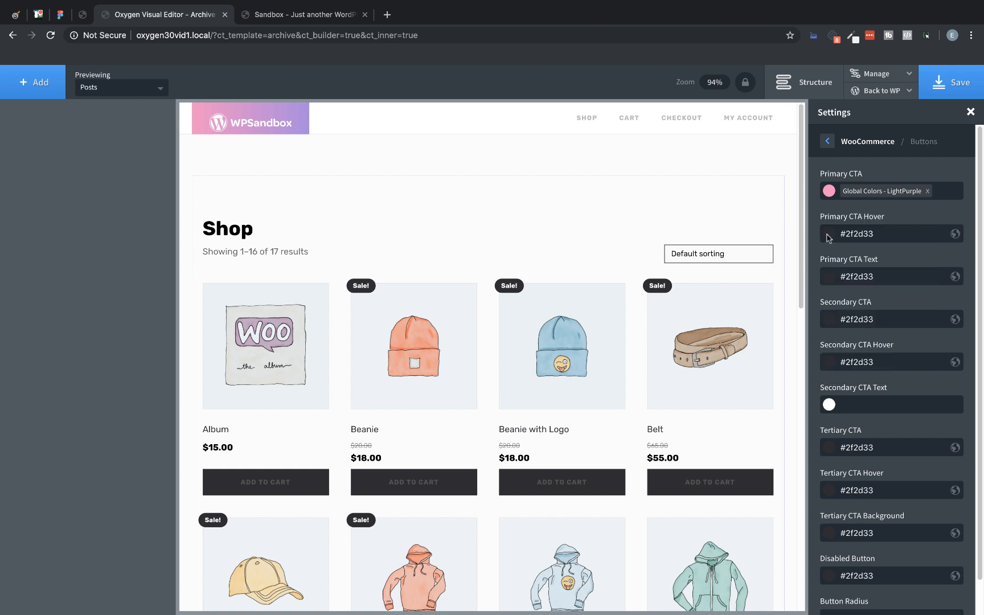
left_click(830, 235)
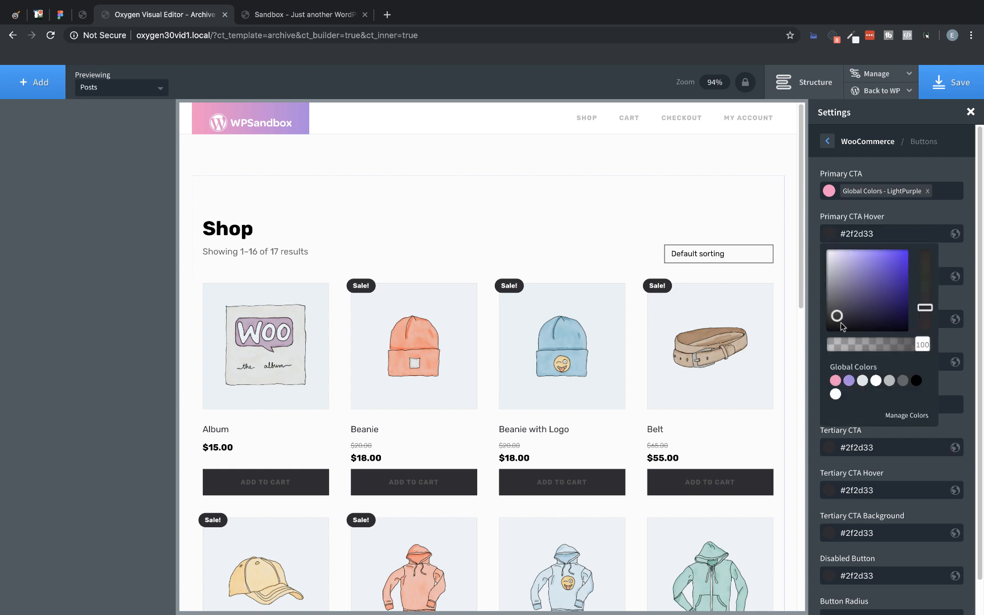
left_click(848, 380)
left_click(934, 215)
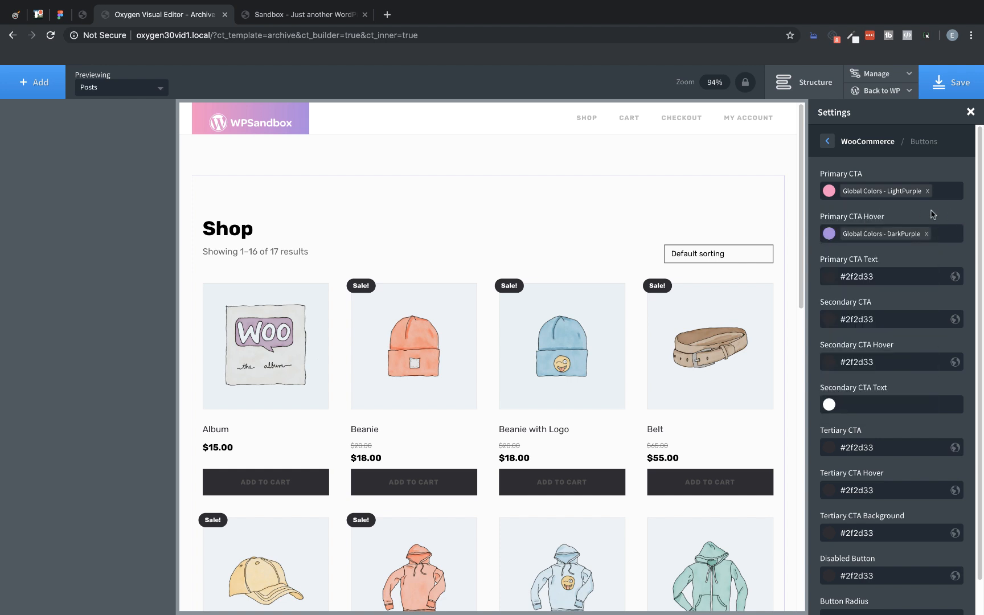
left_click(828, 279)
left_click(875, 424)
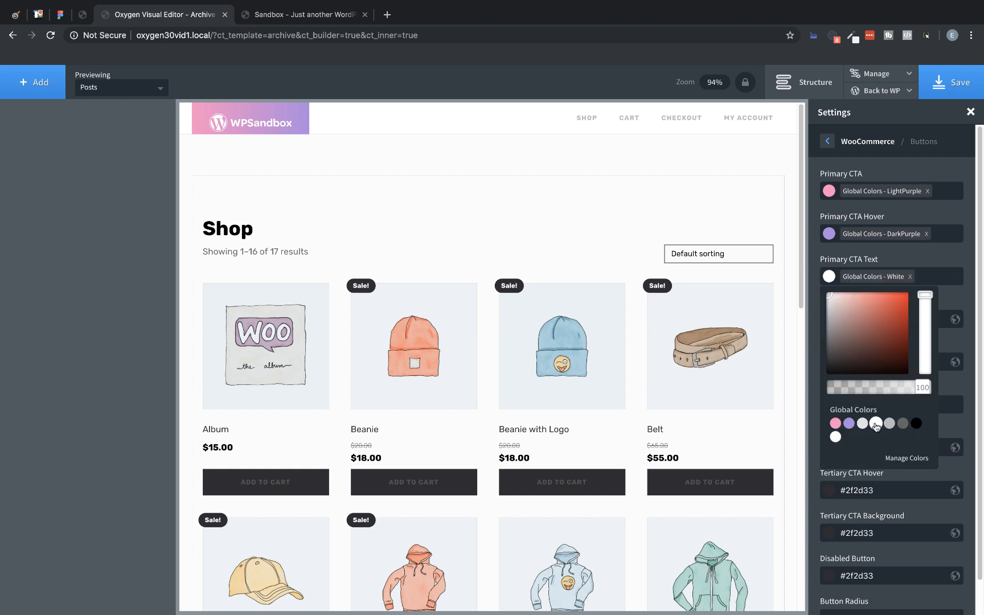
left_click(965, 312)
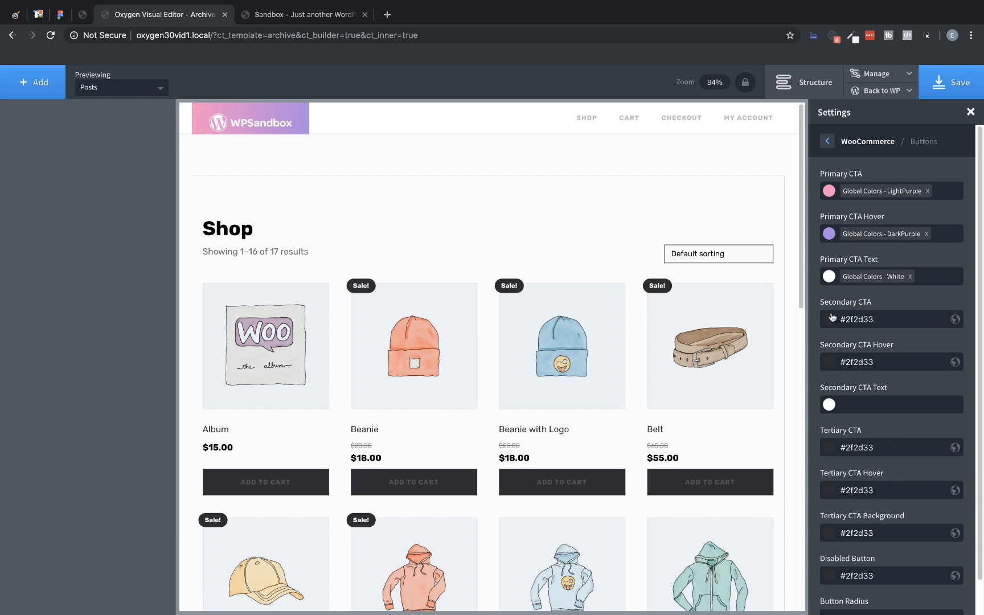
Step: Set the Secondary CTA to the global color LightPurple, its hover to DarkPurple and its text to White
left_click(828, 319)
left_click(835, 465)
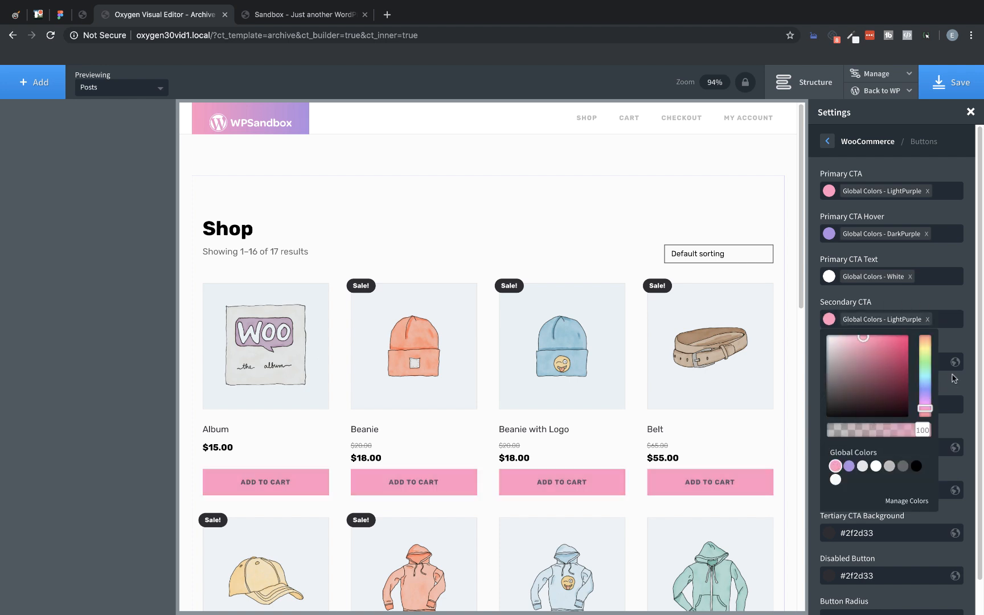
left_click(961, 342)
left_click(829, 362)
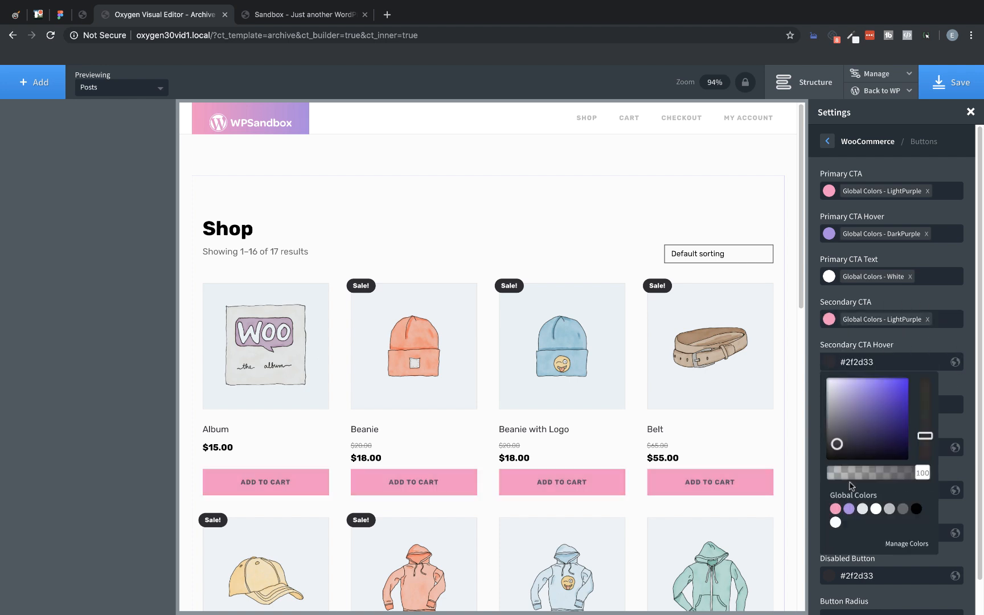
left_click(848, 508)
left_click(965, 342)
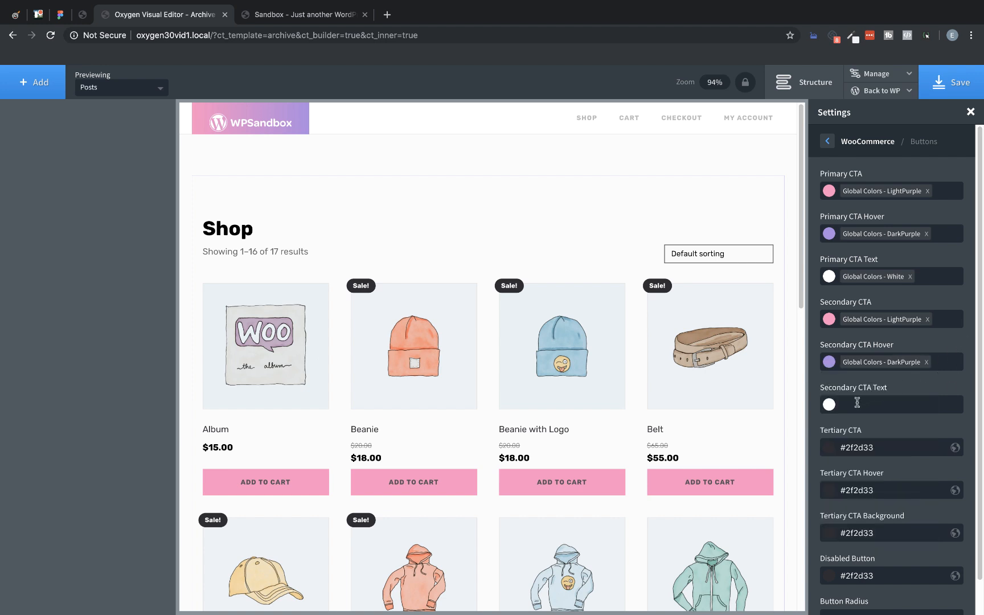
left_click(826, 406)
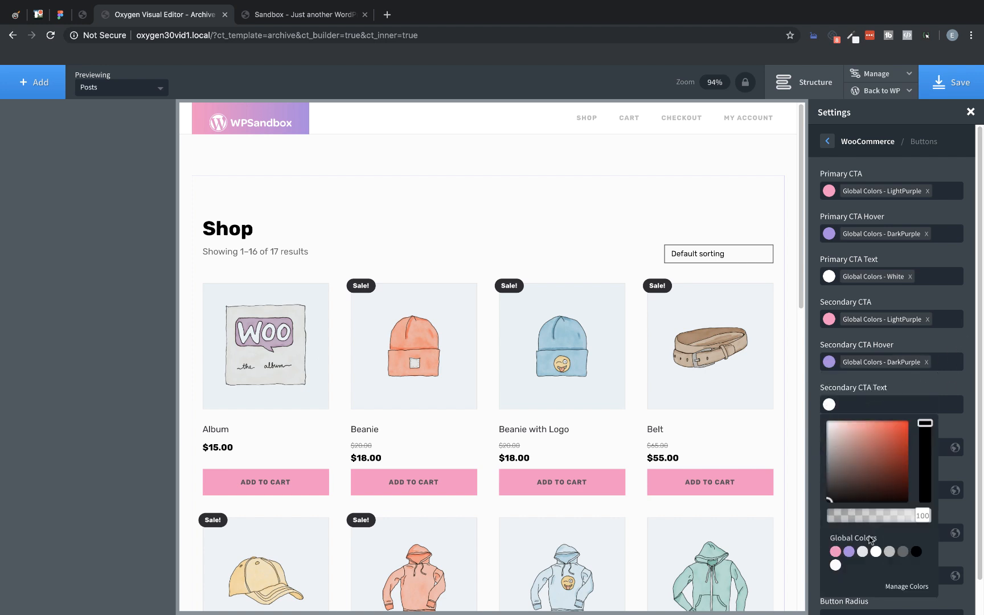
left_click(876, 551)
left_click(966, 380)
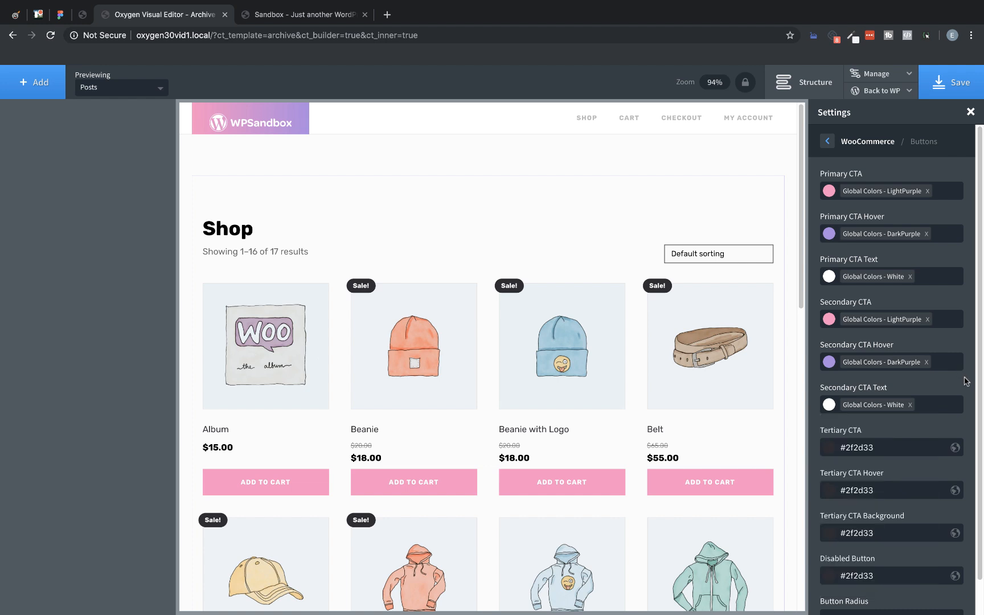
Step: Set the Tertiary CTA to the global color LightPurple, its hover to DarkPurple and its background to White
scroll(966, 380, "down", 1)
left_click(830, 410)
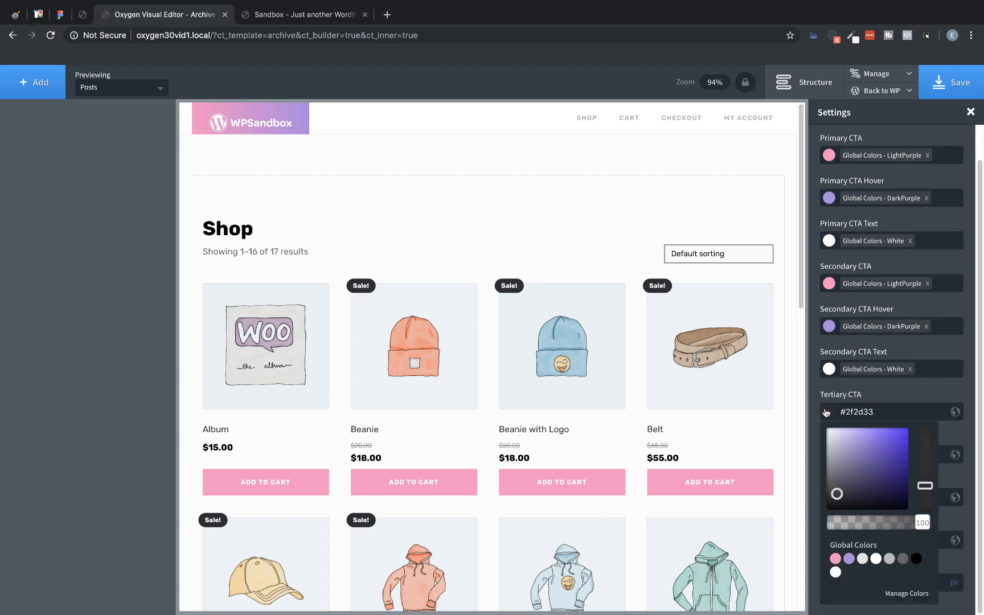
left_click(835, 558)
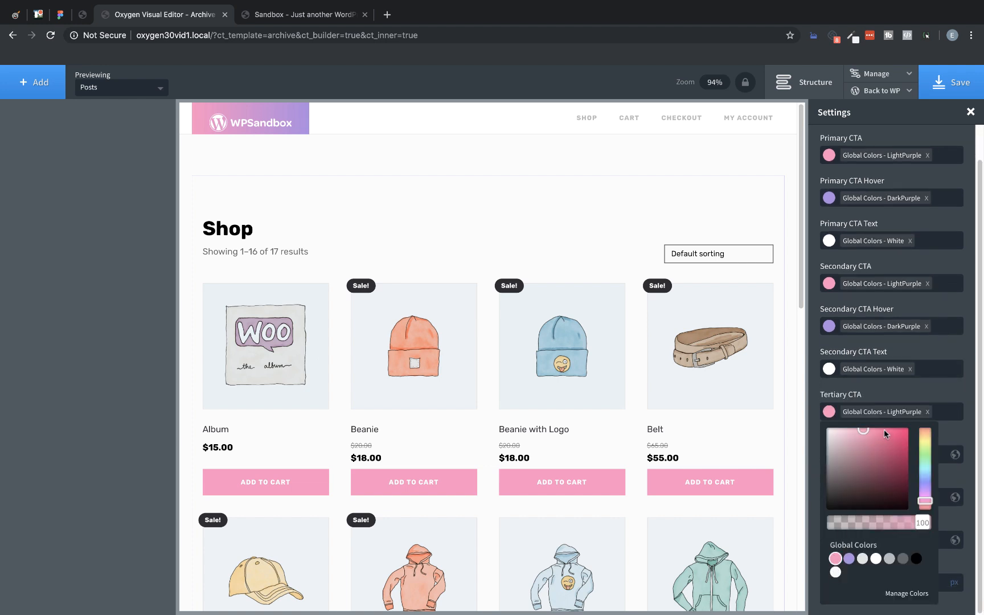
left_click(887, 399)
left_click(831, 455)
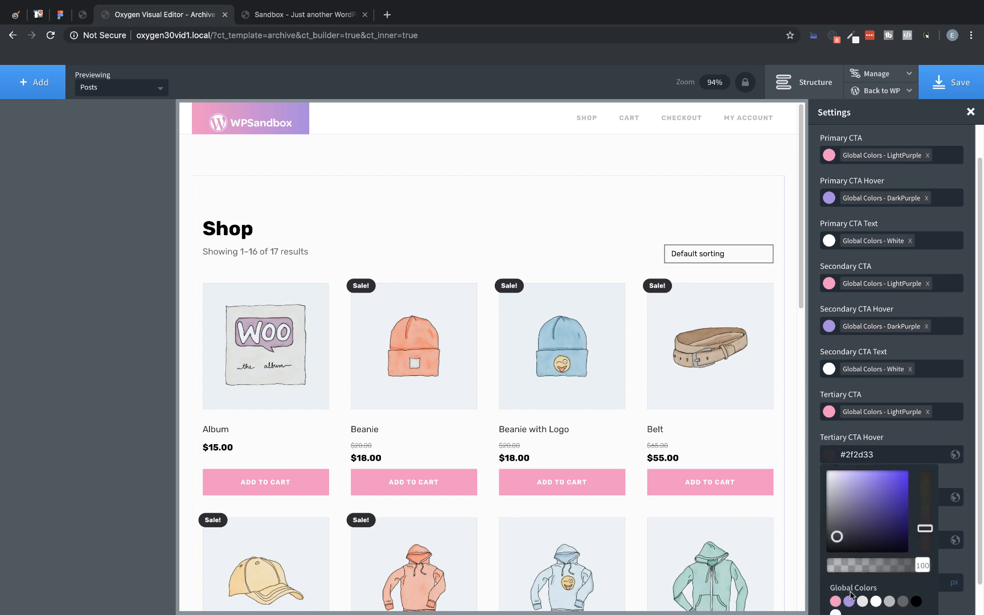
left_click(849, 601)
left_click(964, 477)
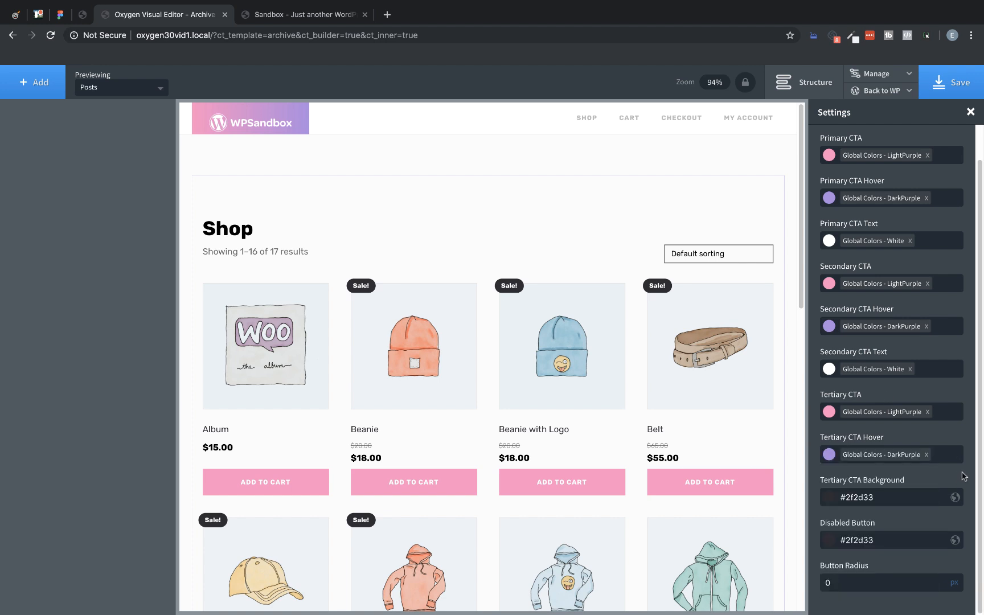
left_click(833, 497)
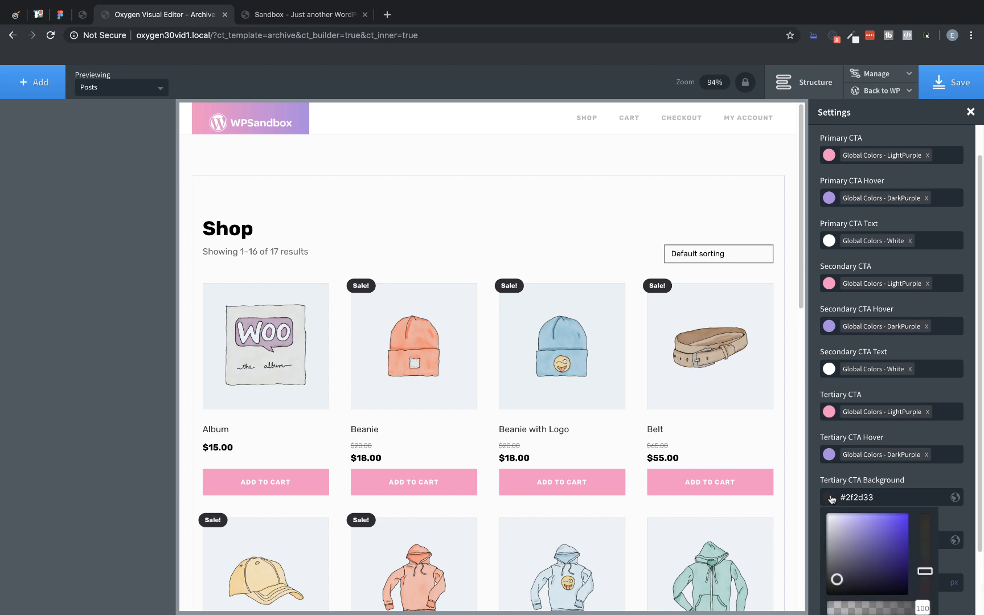
scroll(851, 525, "down", 2)
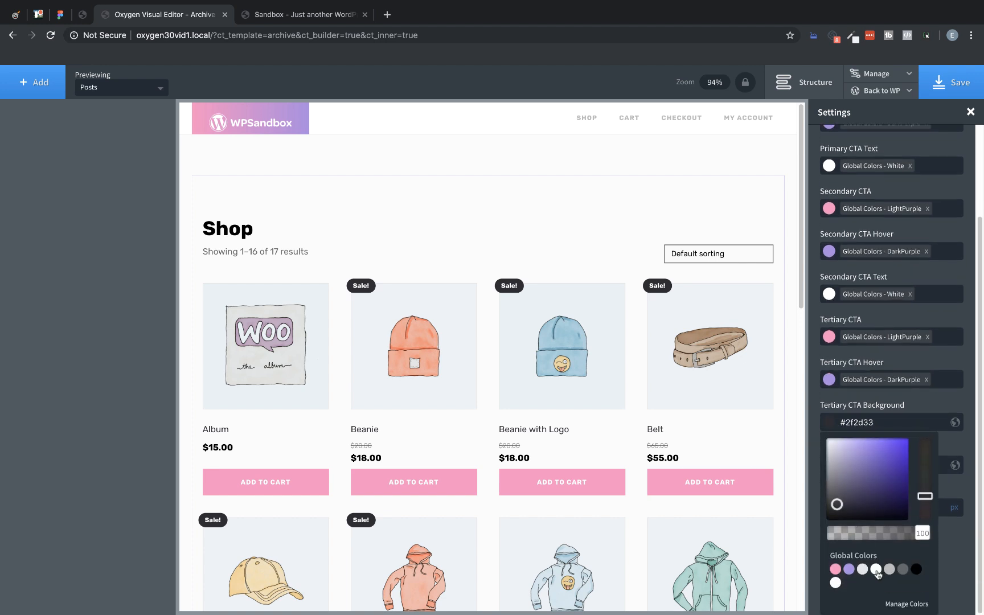
left_click(876, 570)
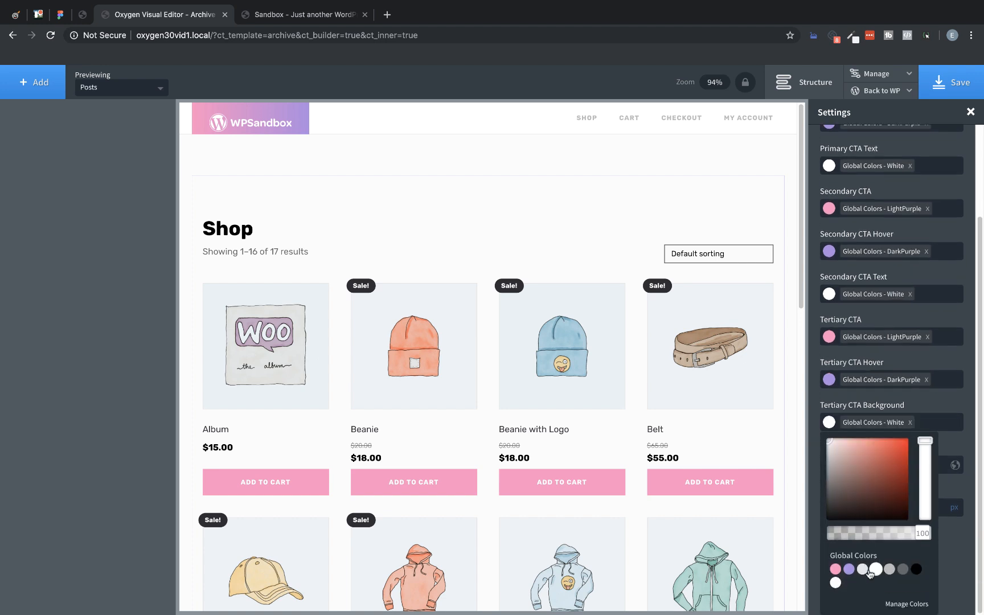
Step: Set the Tertiary CTA background to the global color DarkPurple and the Disabled Button color to Middle Grey
left_click(849, 568)
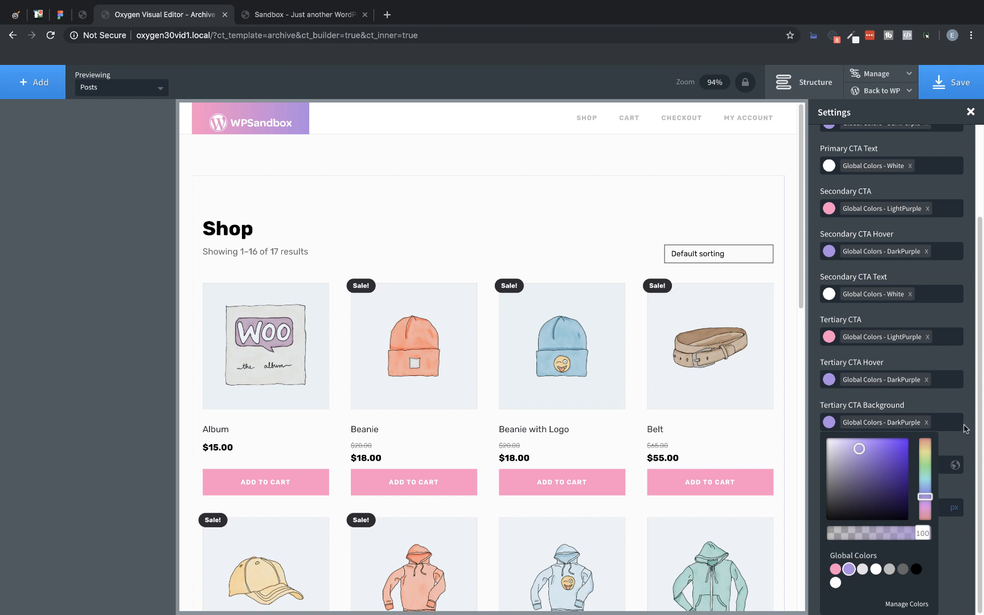
left_click(965, 428)
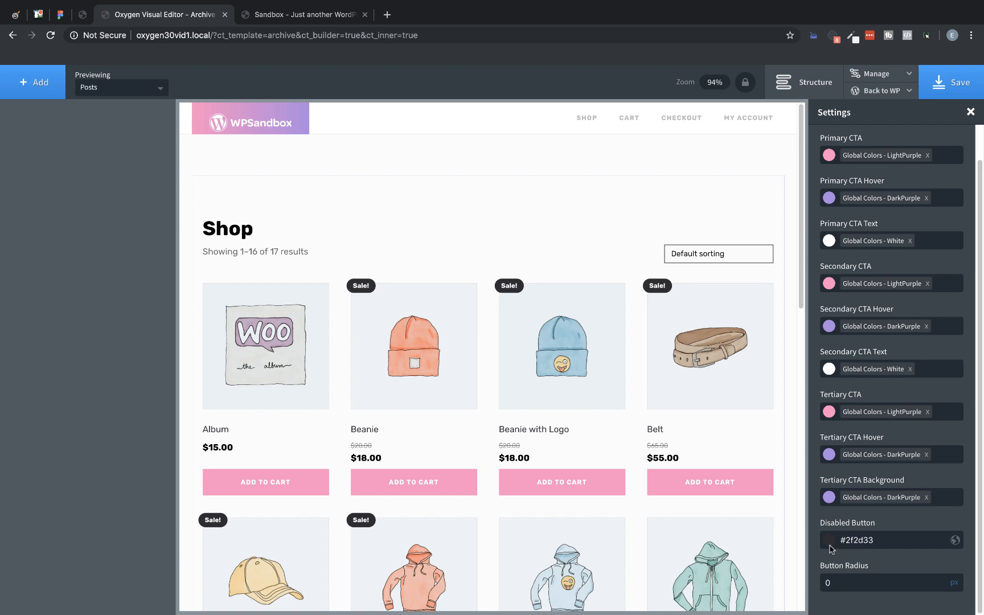
left_click(830, 541)
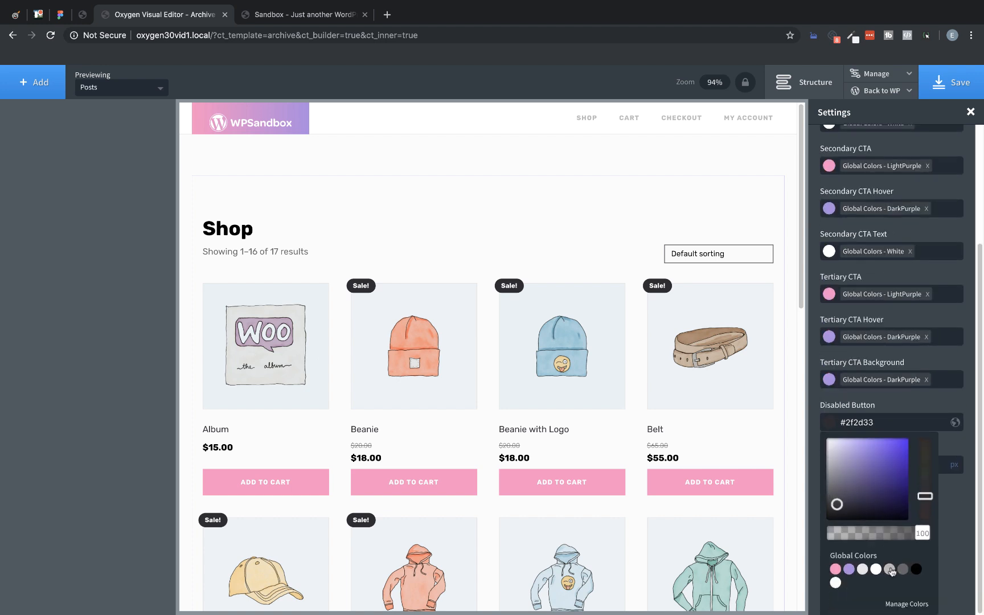
left_click(889, 568)
left_click(946, 522)
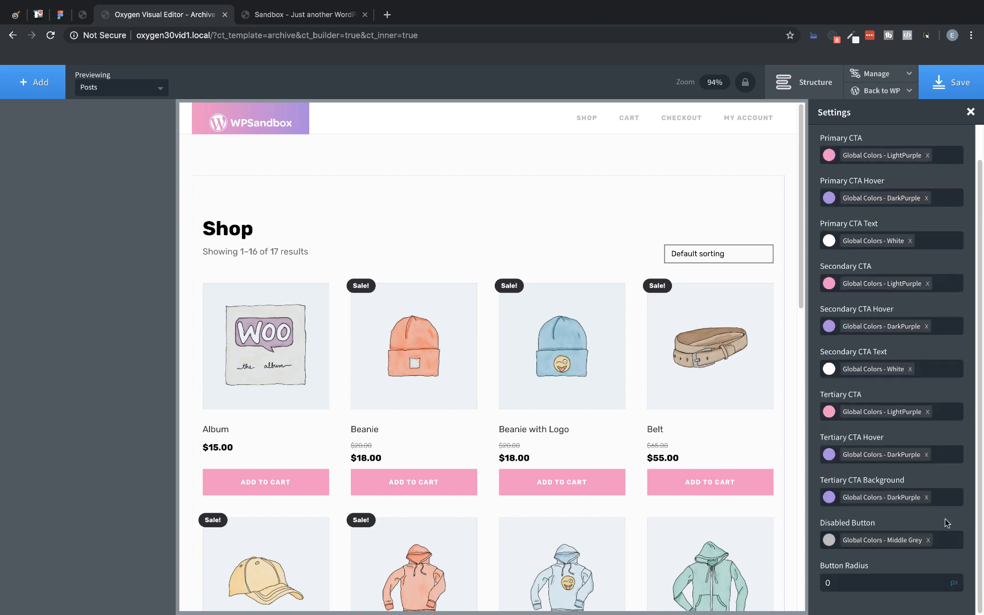
Step: Set the button radius to 4 px and check the buttons across the product grid
double_click(835, 590)
type("4")
scroll(746, 392, "down", 10)
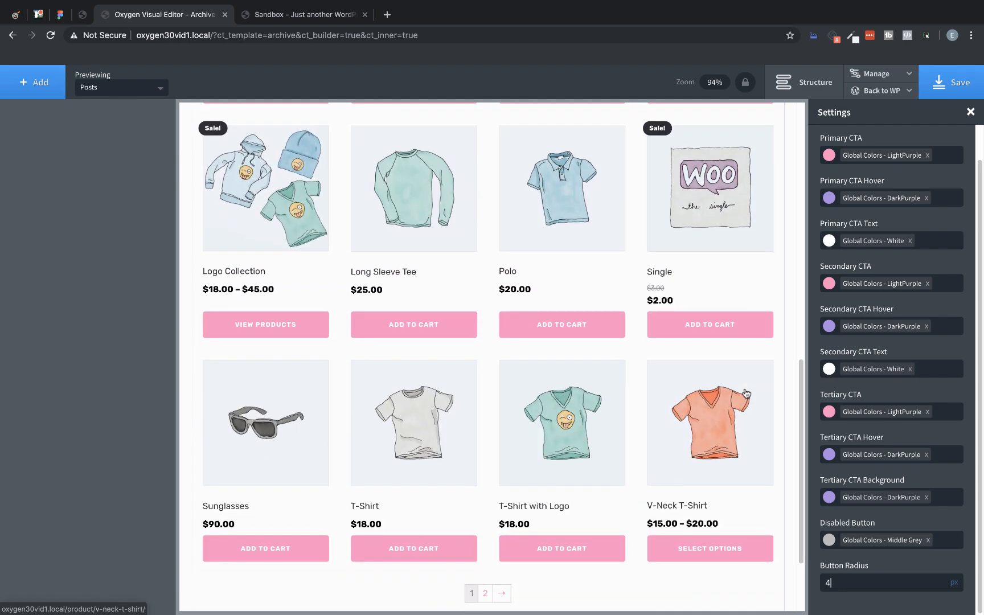
scroll(746, 393, "up", 12)
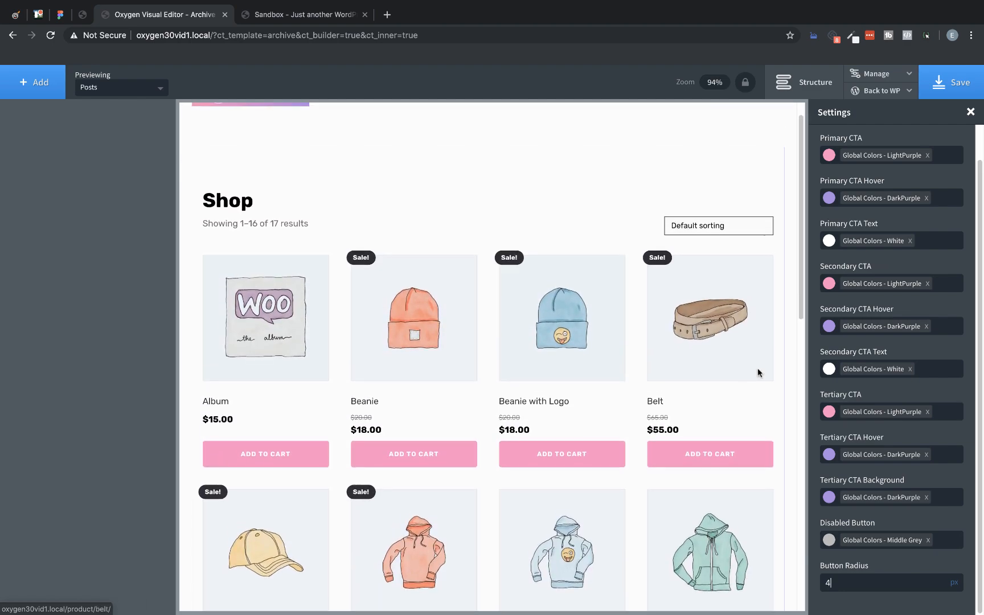
scroll(917, 135, "up", 1)
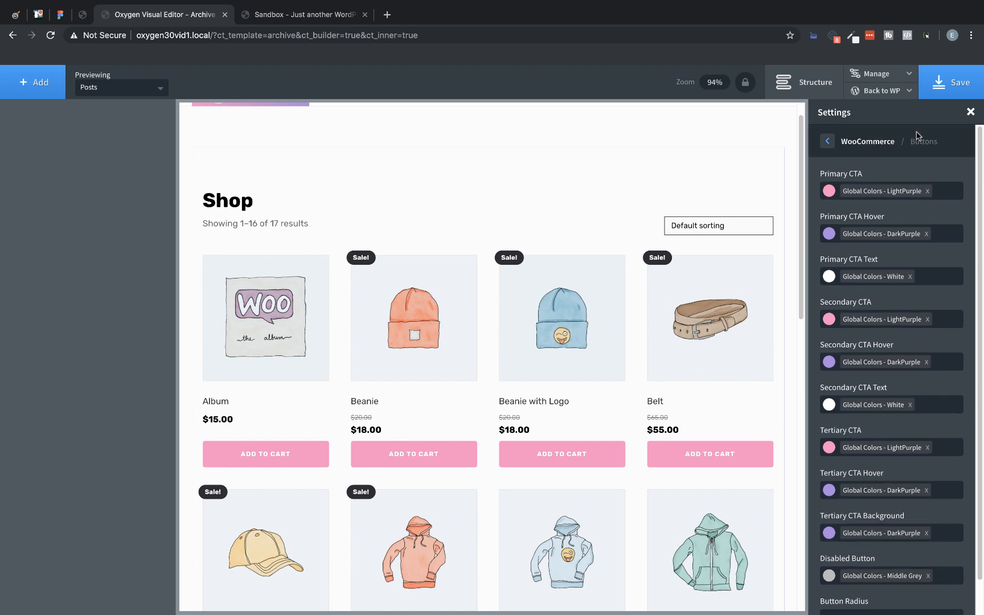
Step: In the WooCommerce notification styles, set the Info Color to global LightPurple and the Error Color to global DarkPurple
left_click(826, 140)
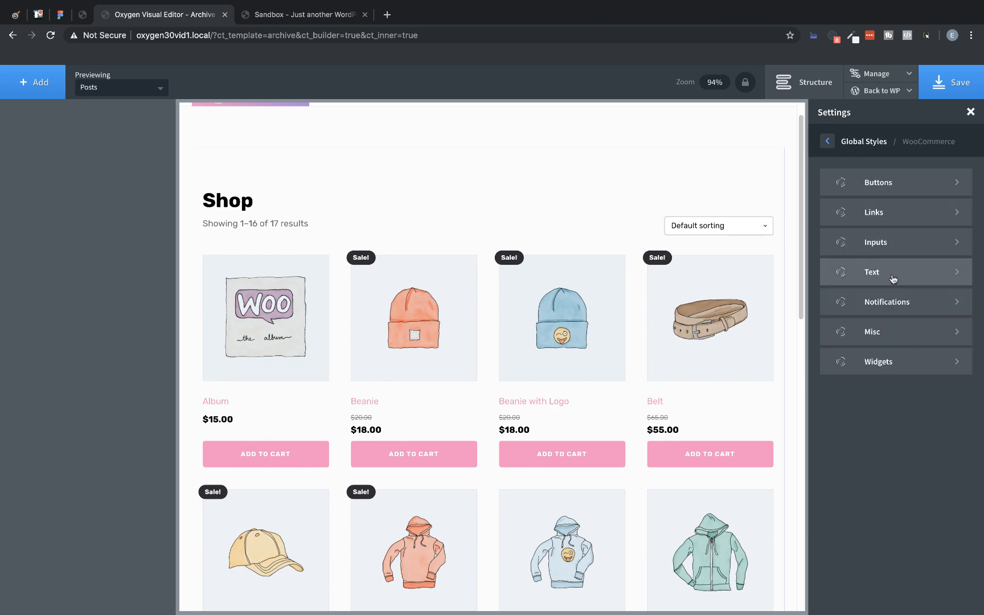
left_click(895, 302)
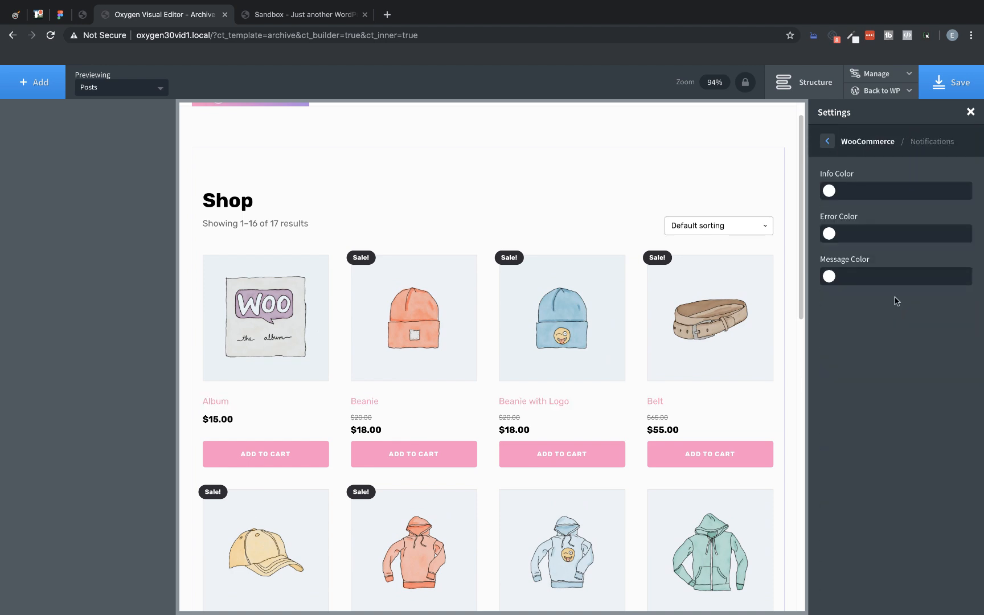
left_click(829, 192)
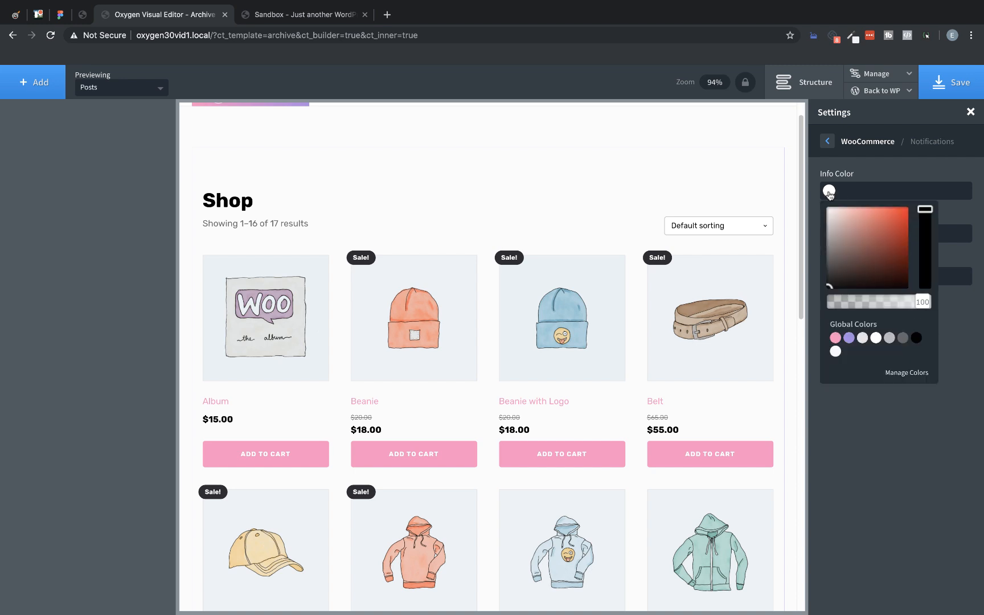
left_click(835, 338)
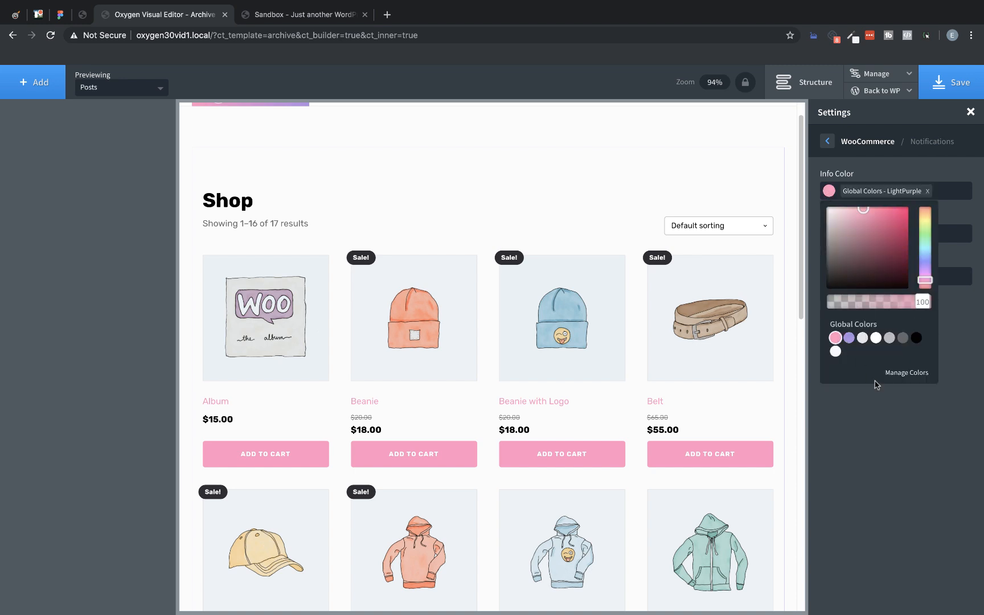
left_click(876, 407)
left_click(829, 233)
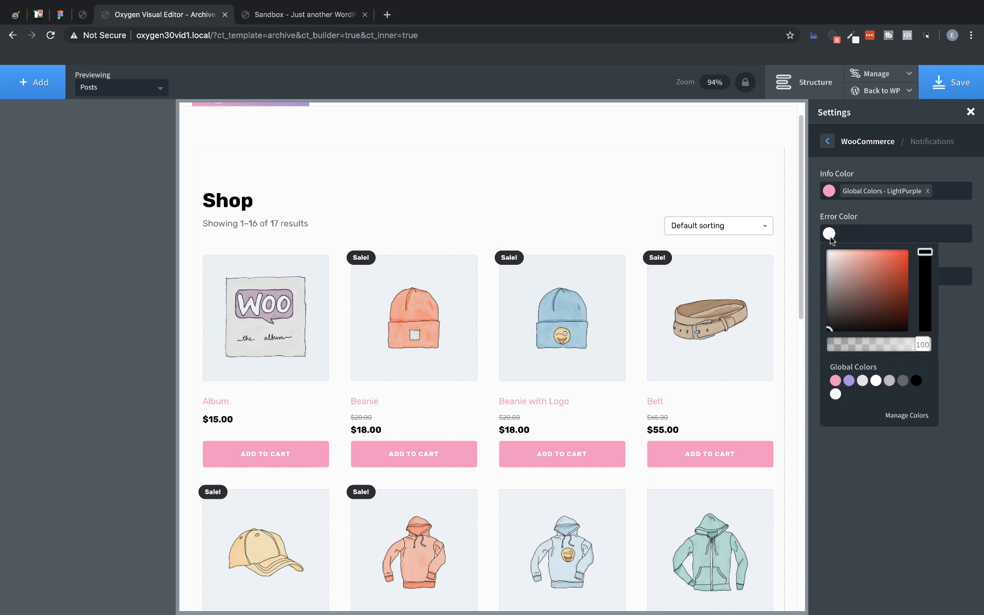
left_click(849, 381)
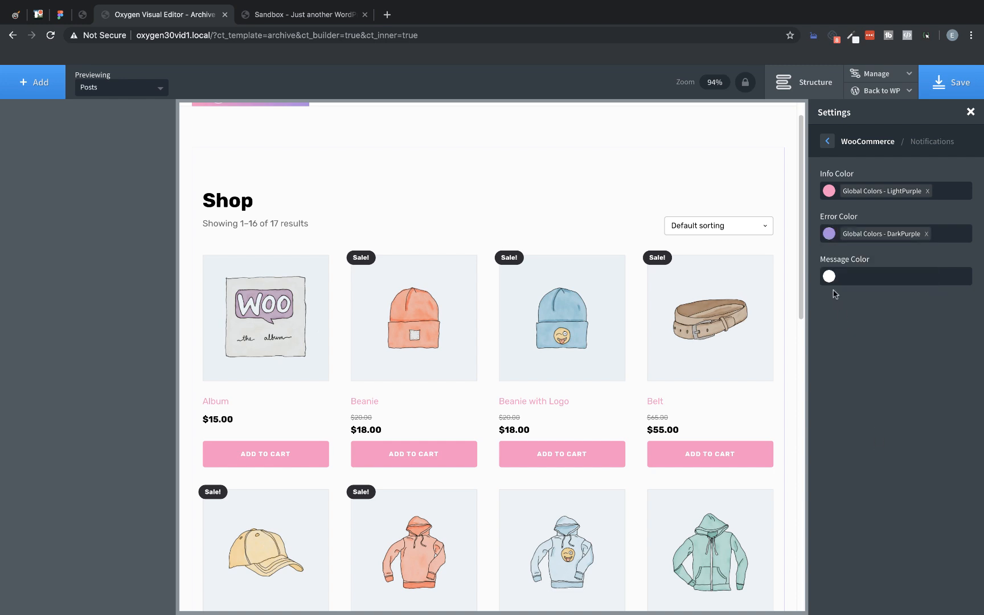
Step: Set the notification Message Color to #dc88e0 by starting from global DarkPurple and shifting its hue toward pink
left_click(831, 277)
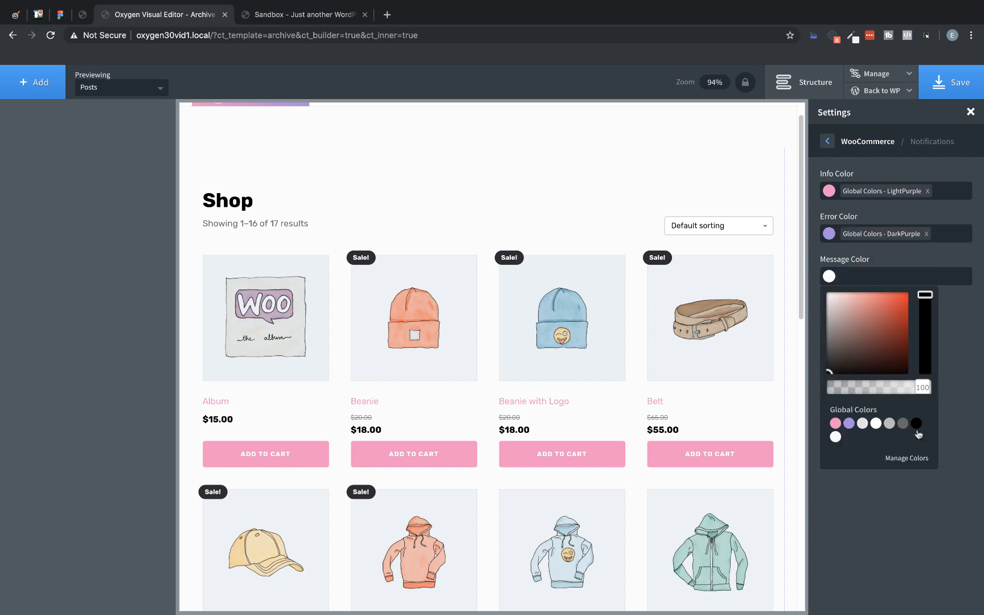
left_click(849, 423)
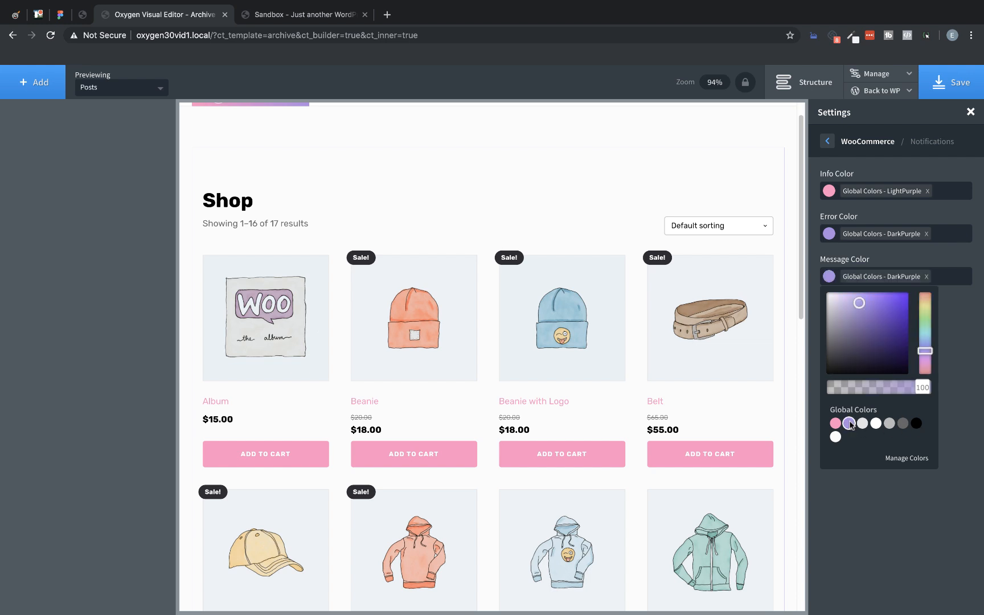
mouse_move(930, 353)
left_mouse_down()
mouse_move(931, 380)
mouse_move(928, 365)
left_mouse_up()
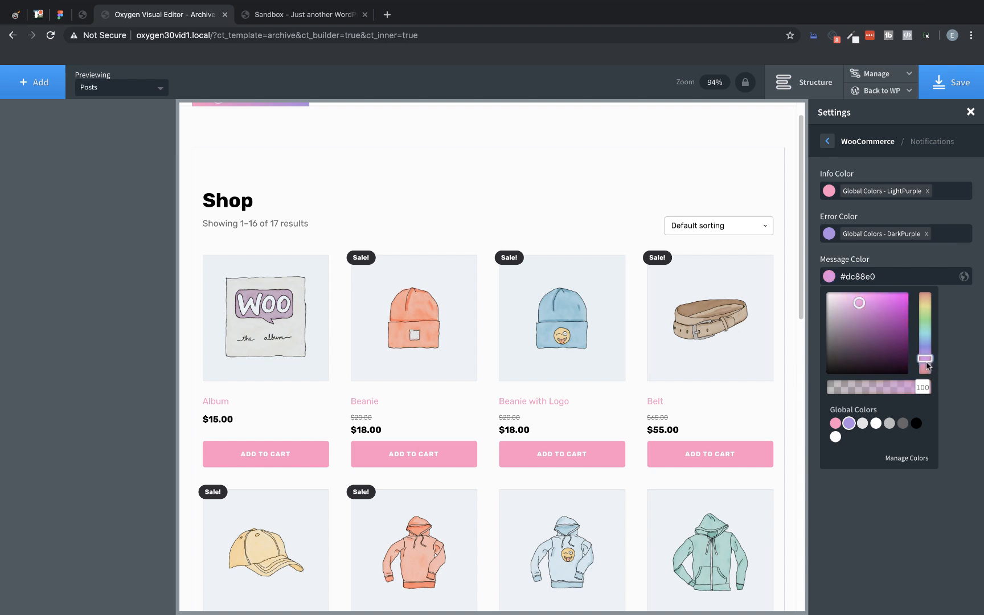
left_click(954, 321)
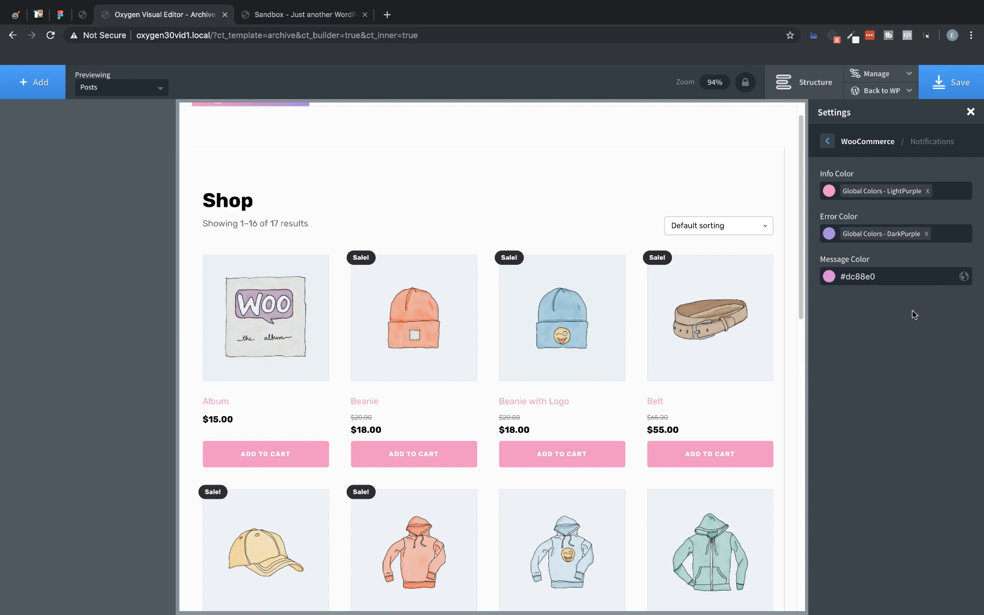
Step: Save the template, then reload the live shop page and check the restyled products and buttons
left_click(939, 83)
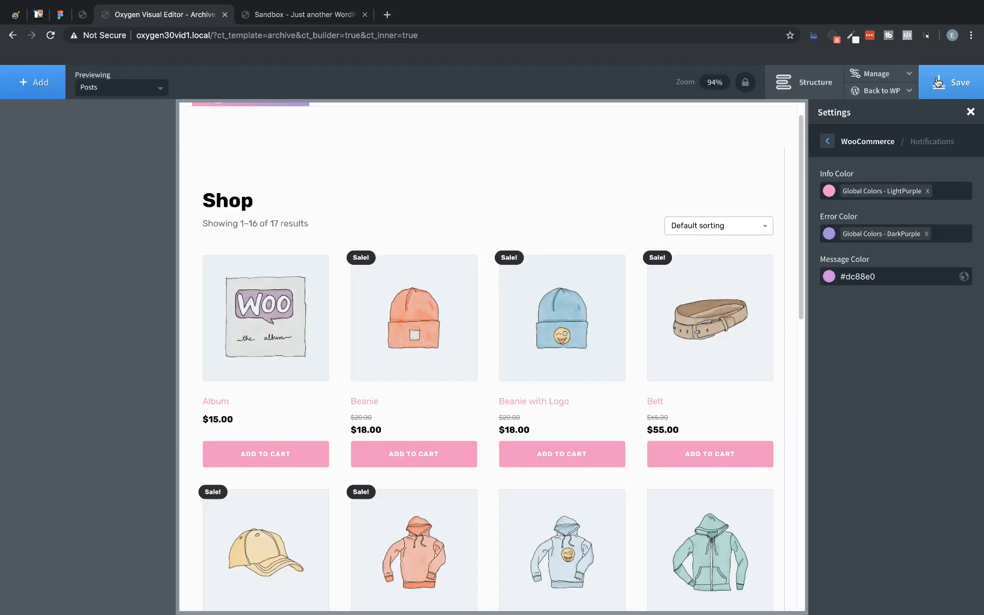
left_click(318, 15)
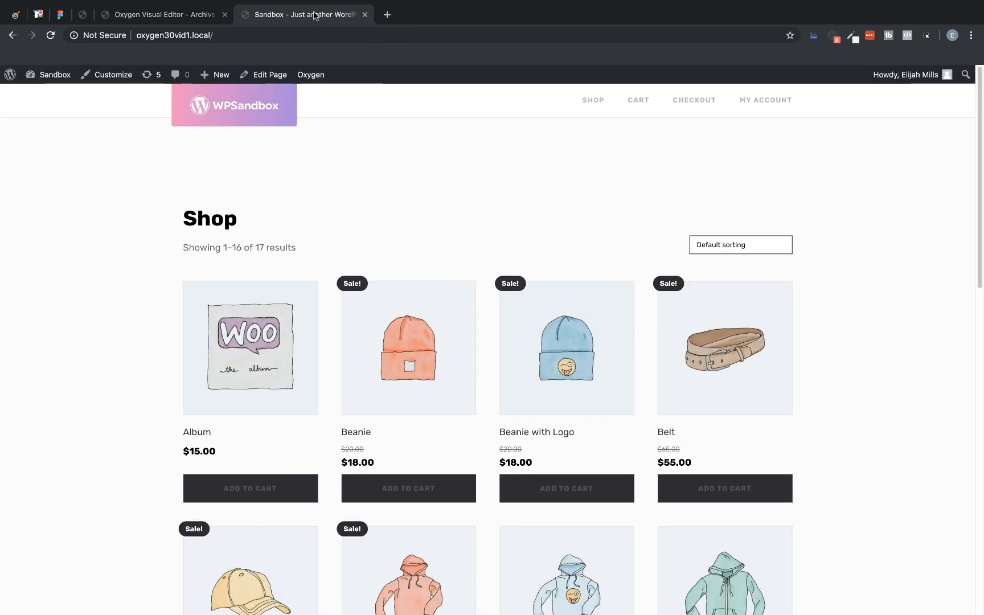
left_click(50, 35)
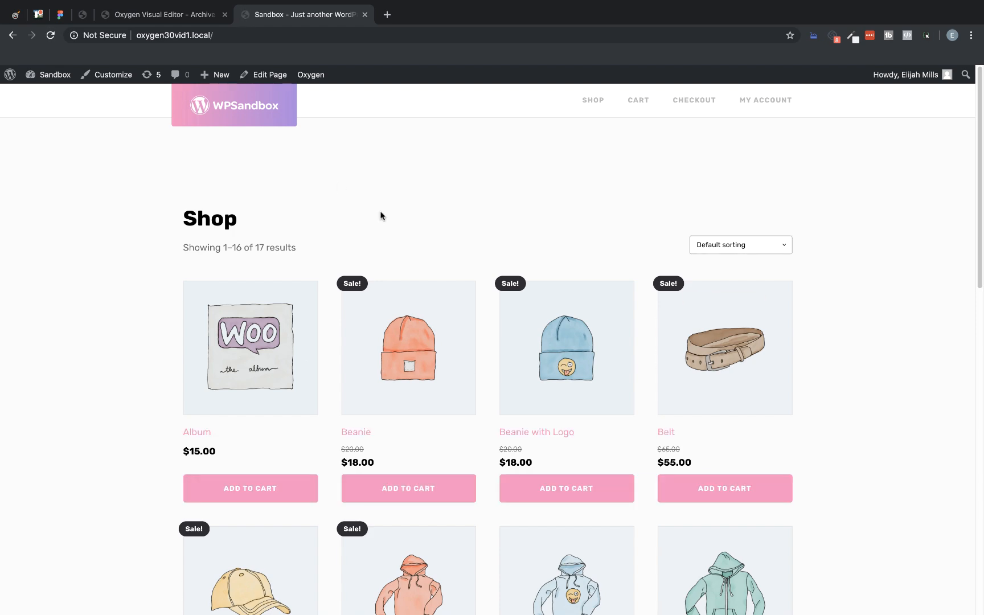
scroll(488, 188, "down", 10)
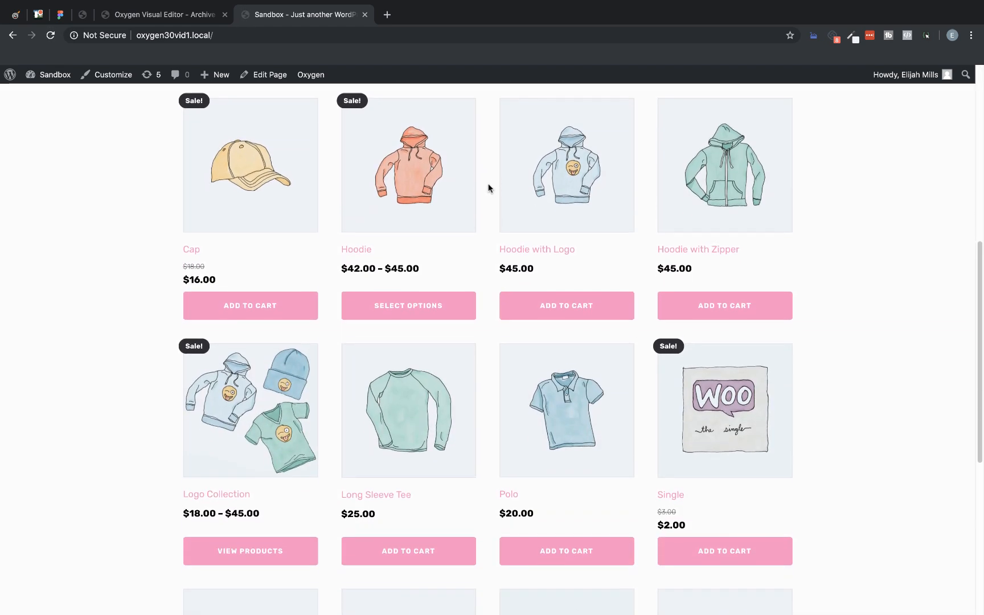
scroll(488, 188, "down", 3)
scroll(488, 188, "up", 12)
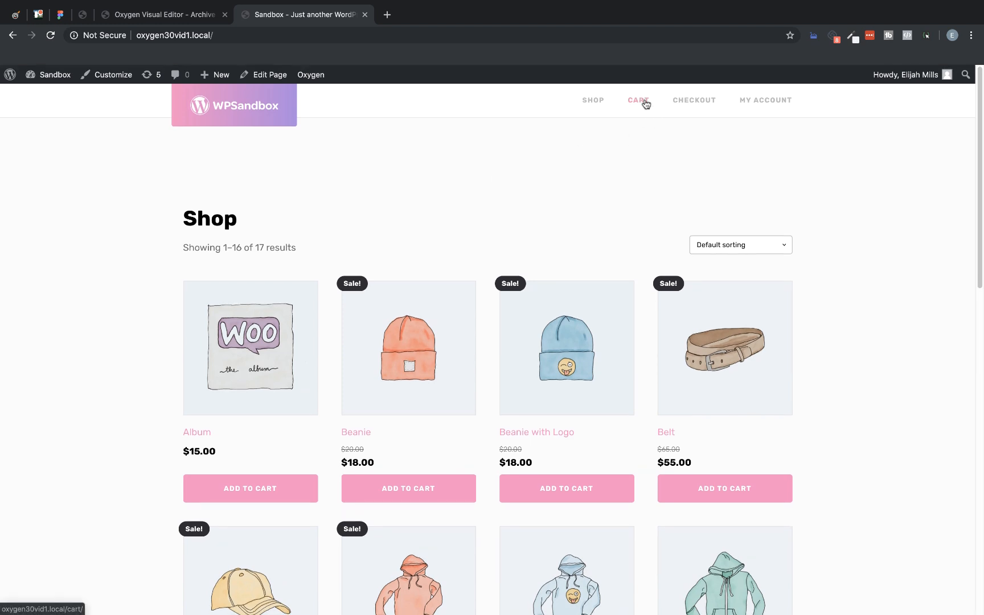
Step: Review the styling of the live Cart, Checkout and My Account pages, including Orders, and return to the shop home page
left_click(638, 100)
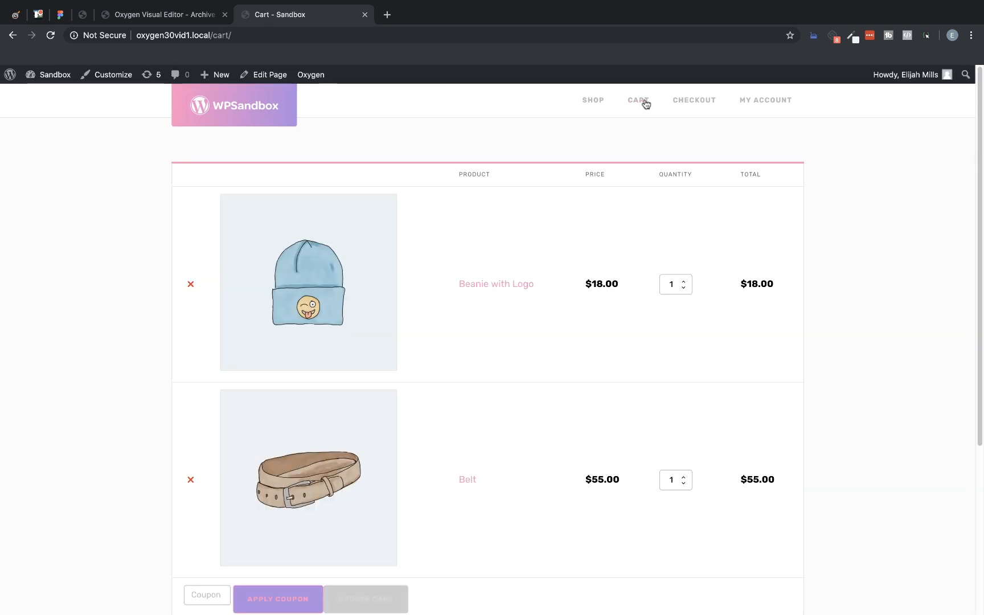
scroll(643, 103, "down", 5)
scroll(644, 103, "up", 5)
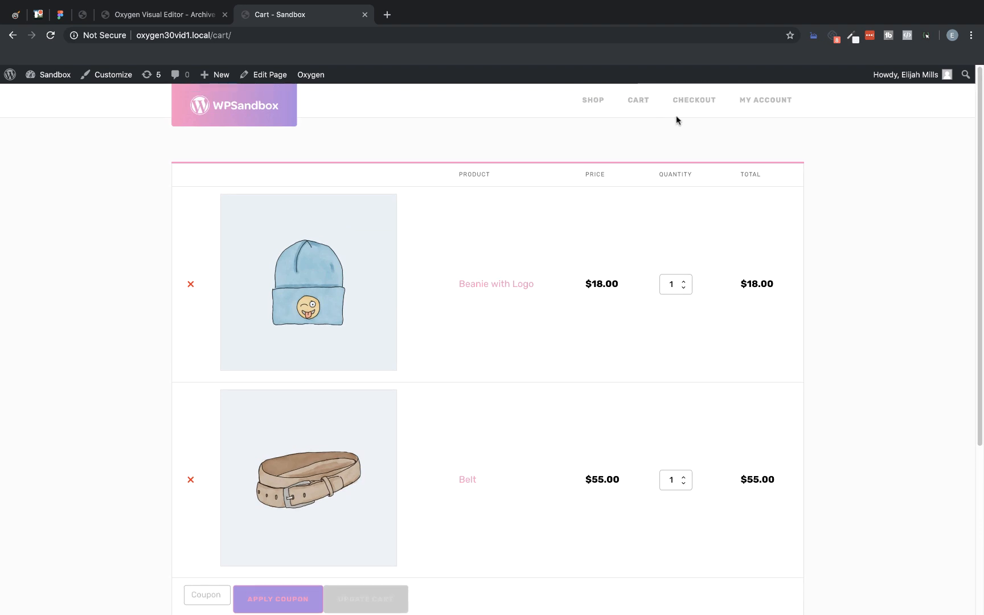
left_click(685, 102)
scroll(614, 156, "down", 3)
scroll(613, 154, "down", 2)
scroll(614, 155, "up", 5)
left_click(759, 105)
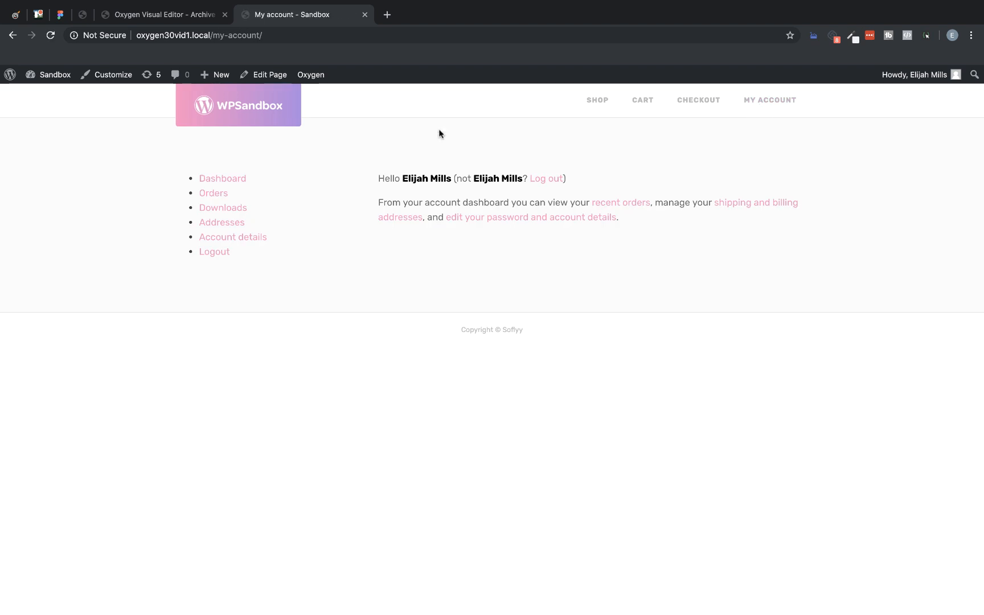
left_click(218, 194)
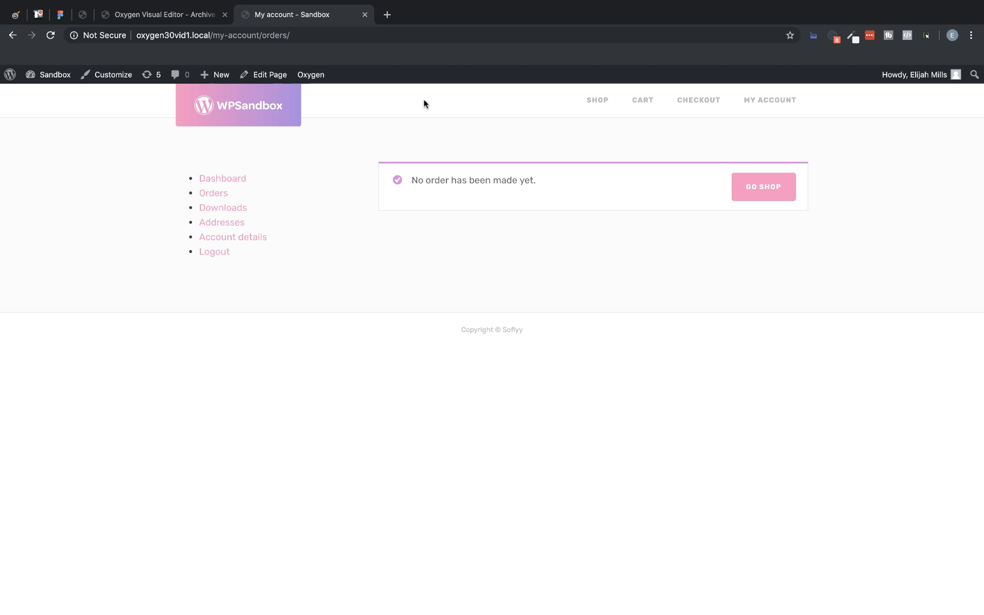
left_click(258, 113)
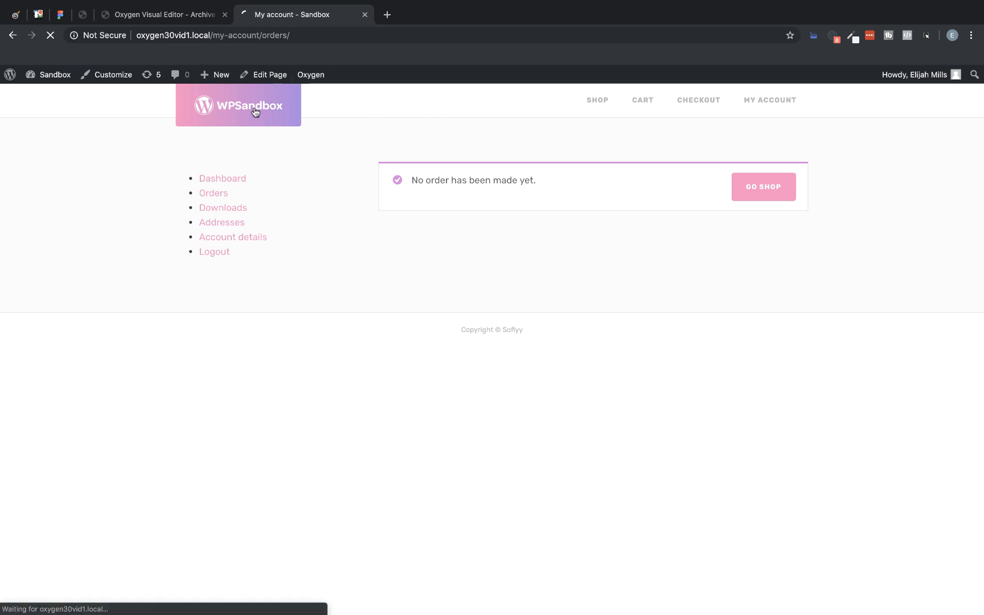
Step: Return to the Oxygen editor, select the section's inner content, and close the global settings and structure views
left_click(180, 17)
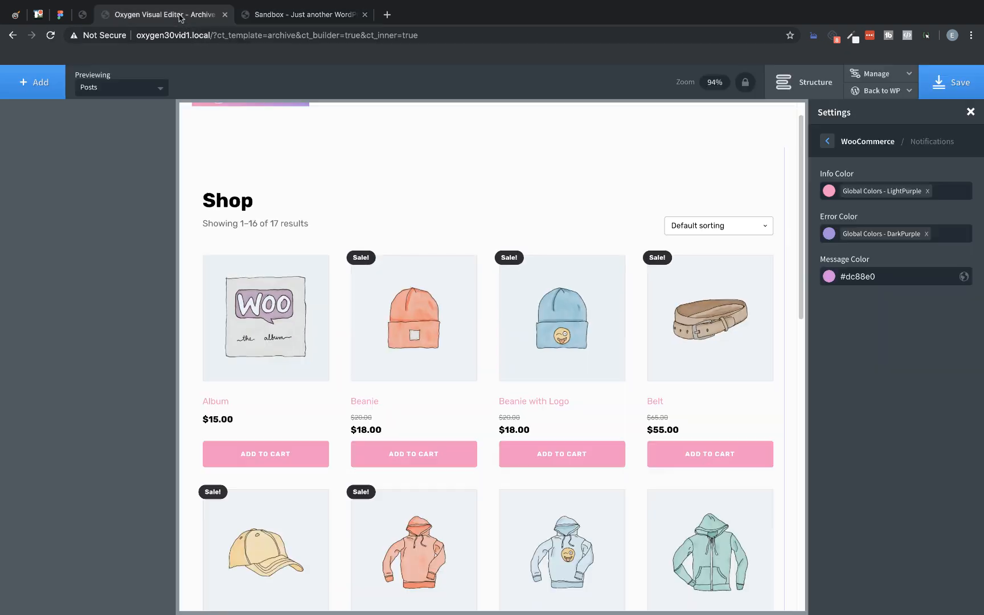
left_click(344, 202)
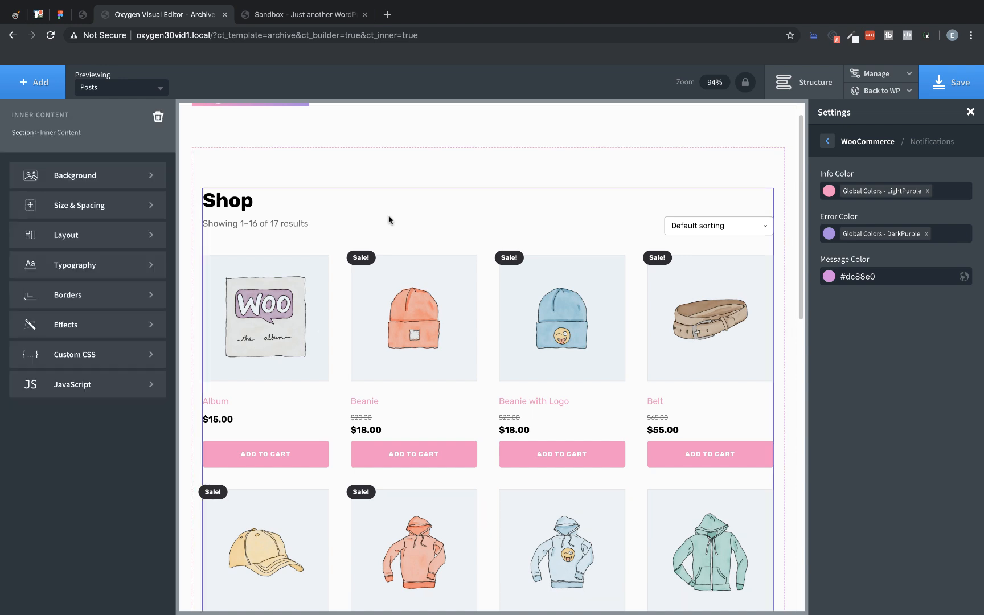
left_click(970, 111)
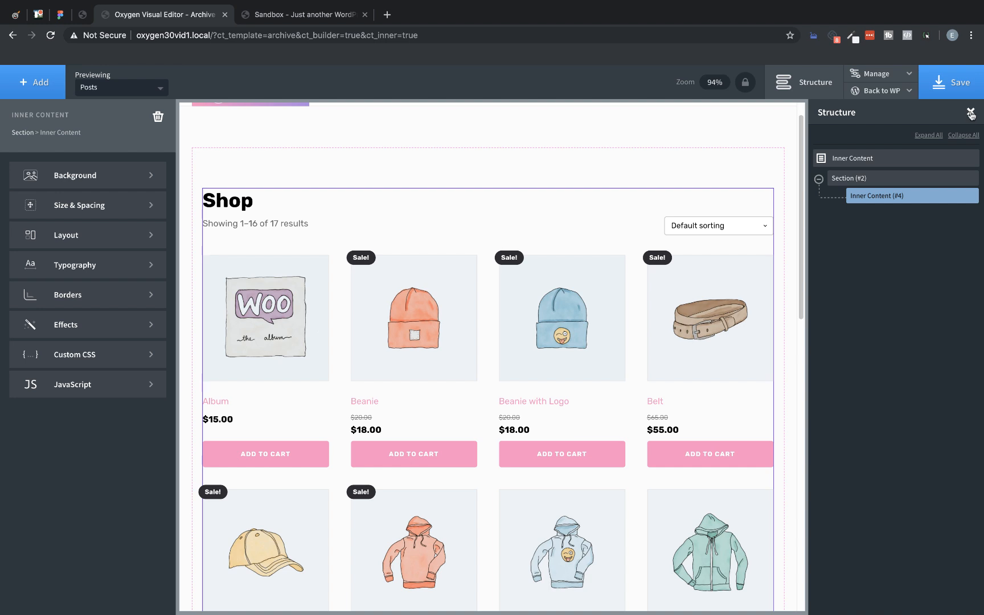
left_click(970, 114)
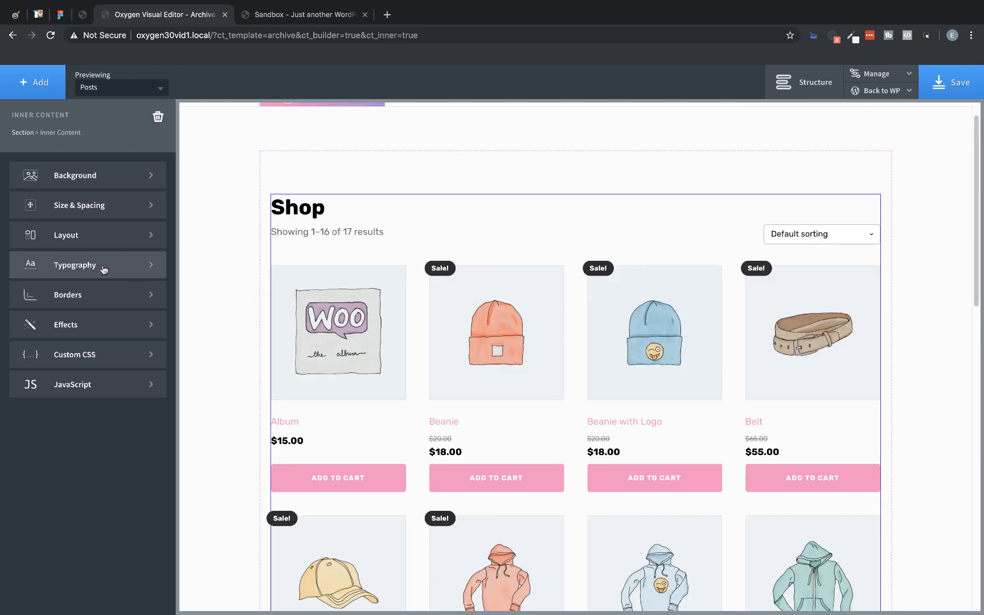
Step: Add a WooCommerce Products List component below the existing shop content, then select the section's inner content
left_click(40, 90)
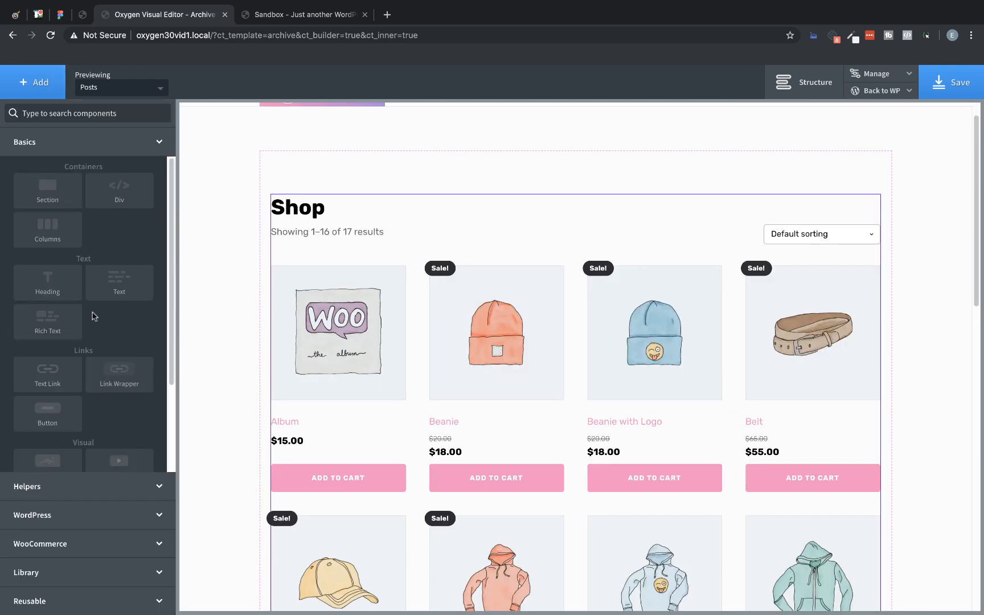
left_click(80, 551)
scroll(108, 364, "down", 1)
scroll(109, 365, "down", 4)
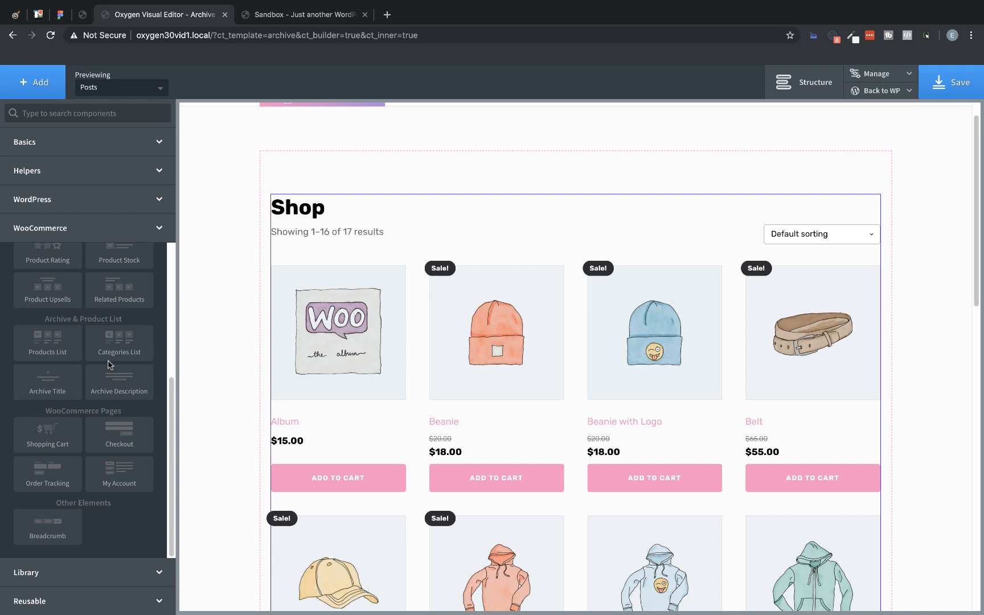
left_click(79, 353)
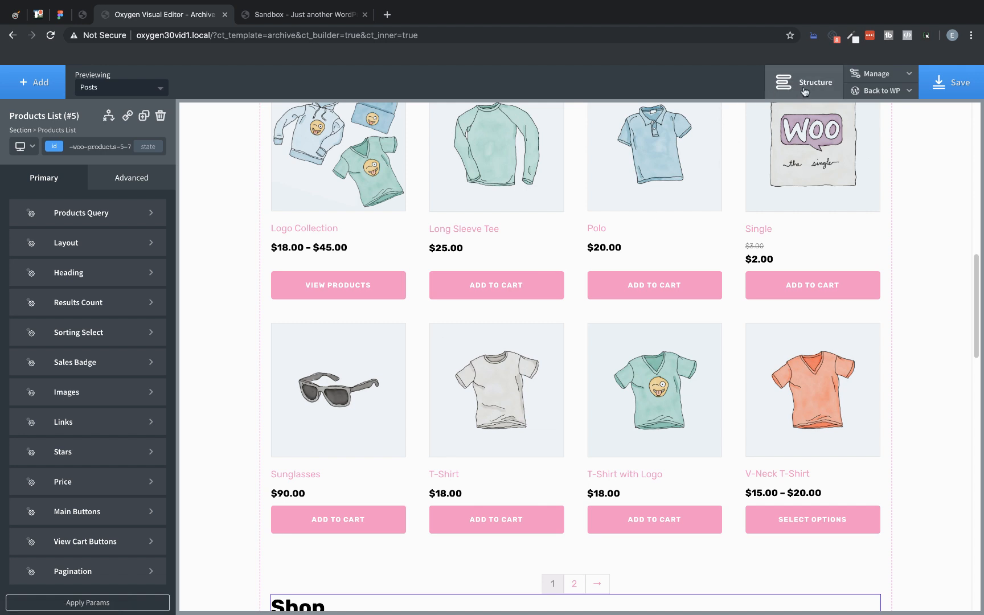
left_click(776, 165)
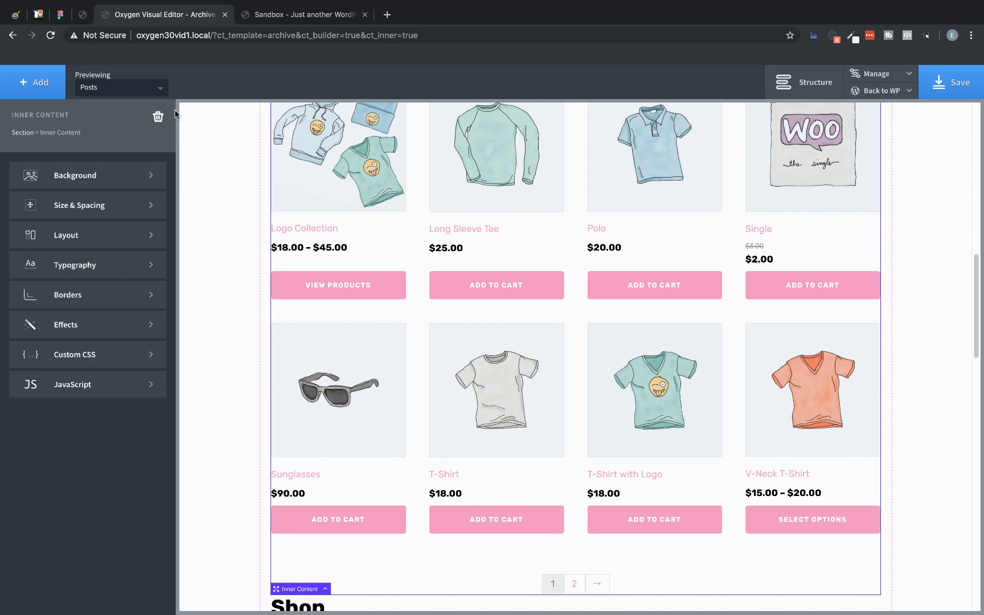
Step: Delete the section's inner content and select the Products List component that replaces it
left_click(158, 117)
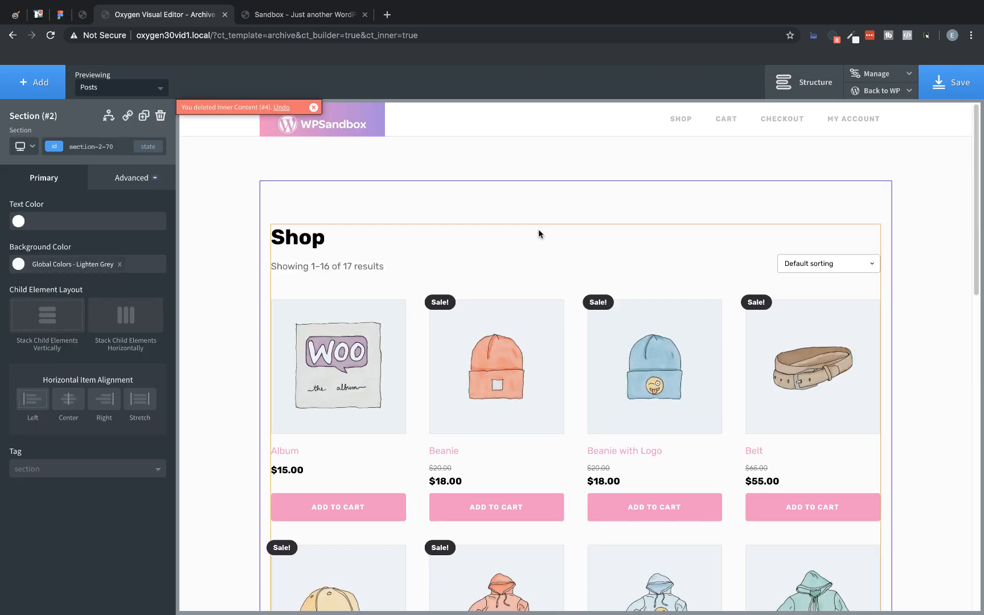
scroll(538, 229, "down", 3)
left_click(523, 209)
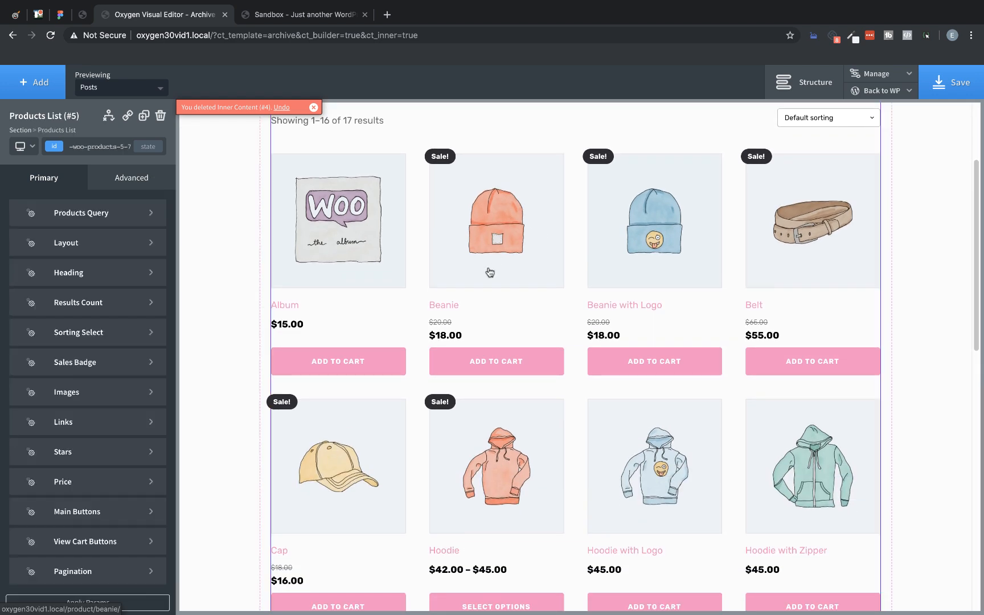
scroll(489, 272, "up", 2)
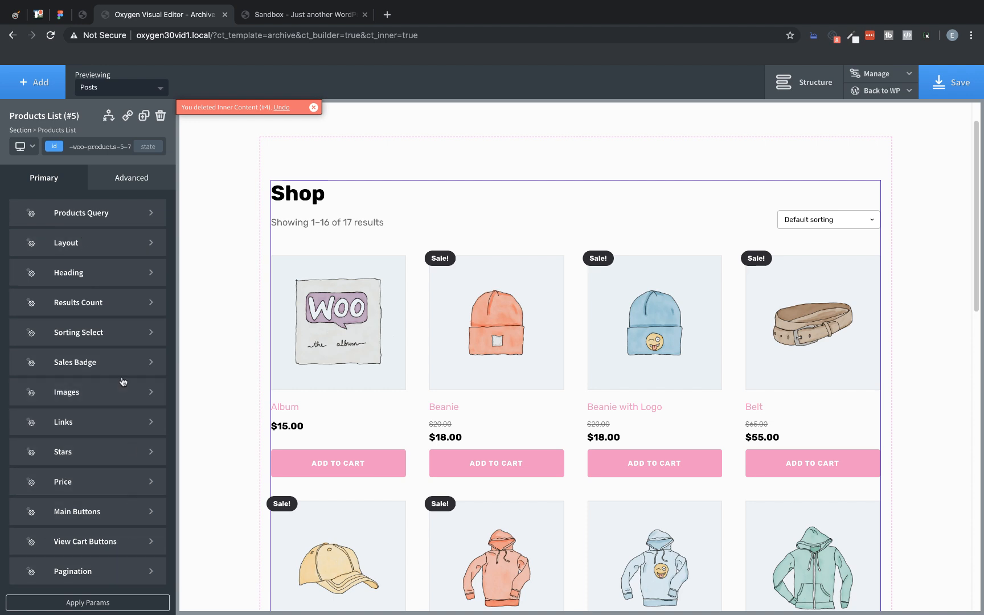
Step: Switch the Products List query type to custom and review the available query options
left_click(114, 221)
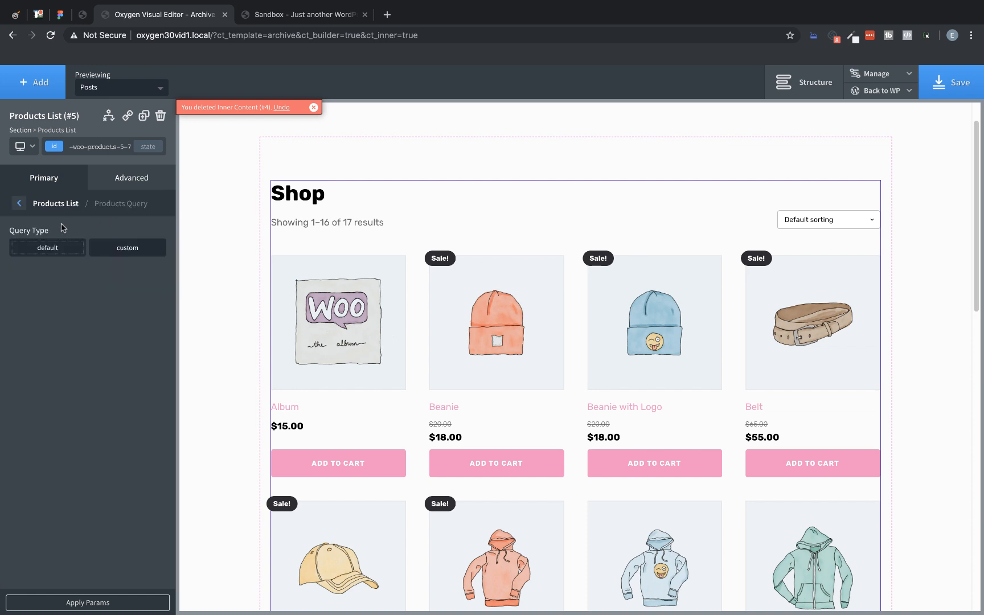
left_click(131, 252)
scroll(91, 320, "down", 3)
scroll(93, 322, "down", 5)
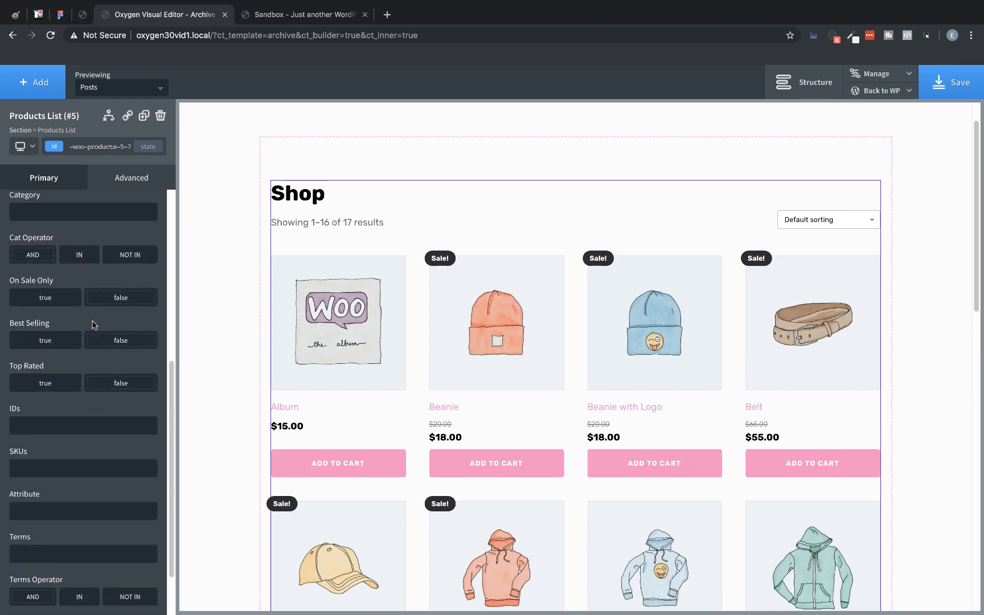
scroll(94, 324, "down", 2)
scroll(93, 325, "up", 10)
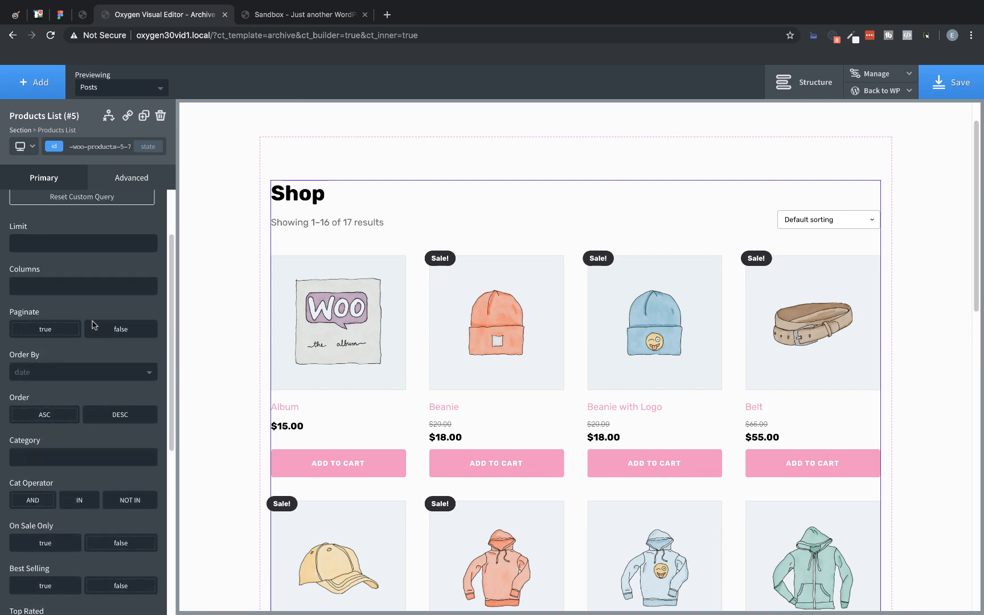
scroll(24, 201, "up", 1)
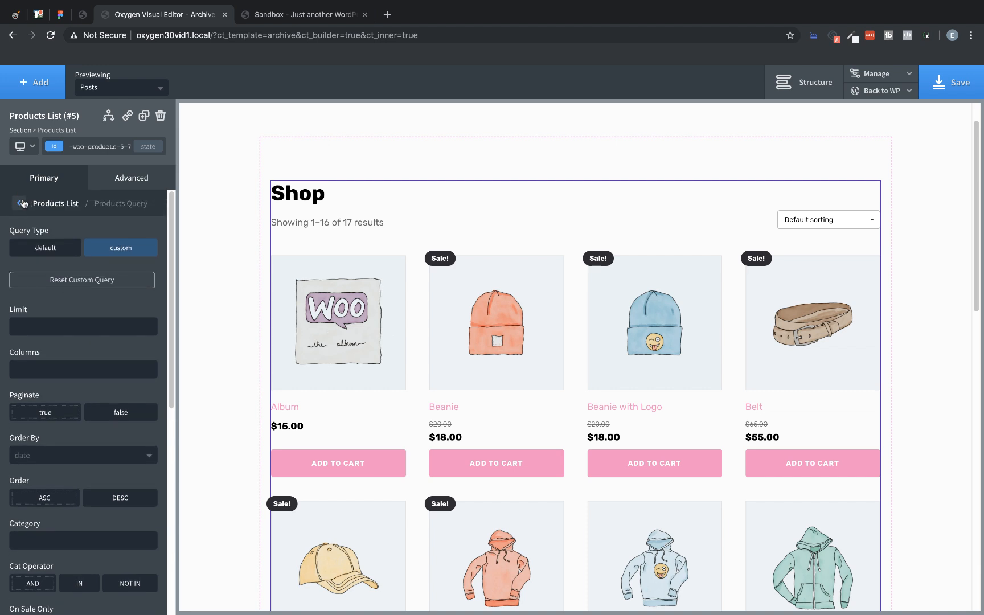
left_click(21, 204)
Step: Set the Products List layout to five columns with left-aligned items, trying the other column counts and alignments
left_click(76, 253)
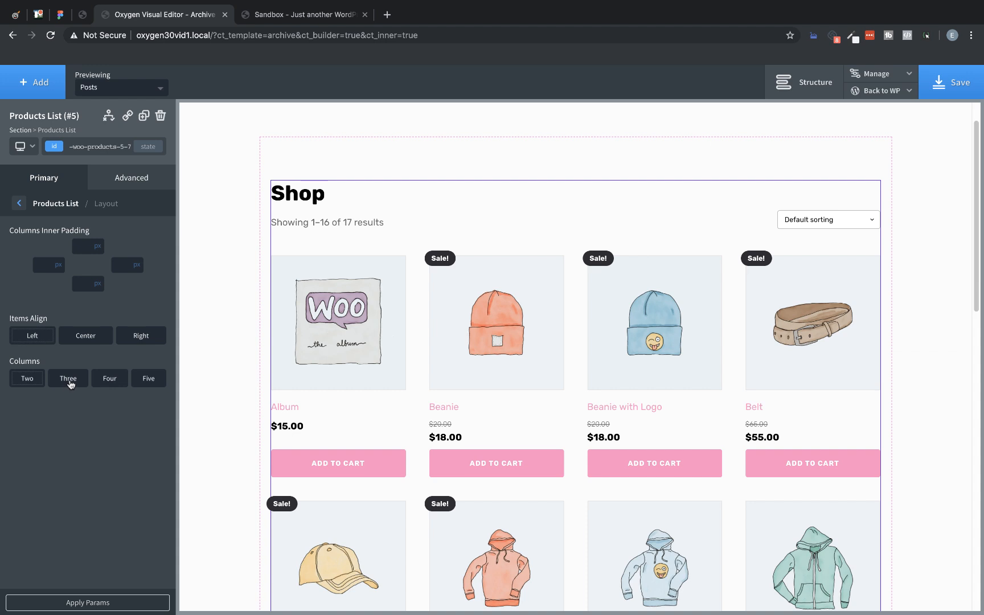
left_click(69, 378)
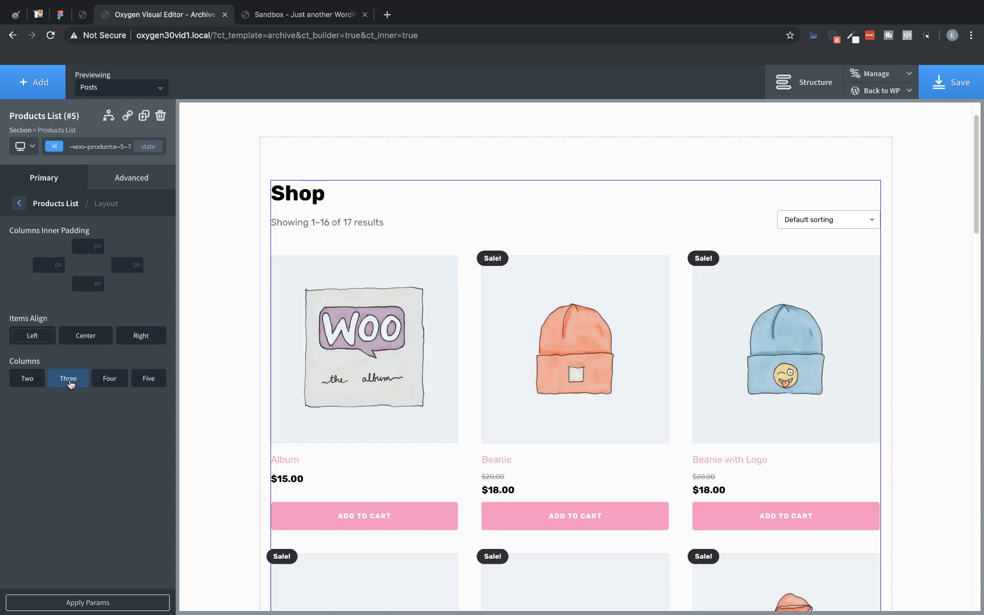
left_click(105, 380)
left_click(142, 381)
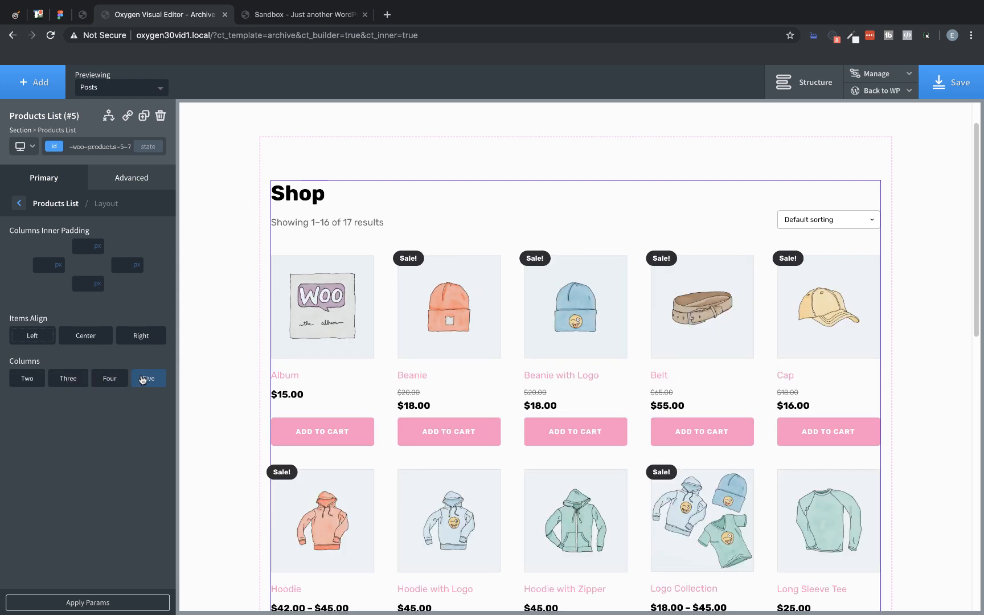
left_click(87, 336)
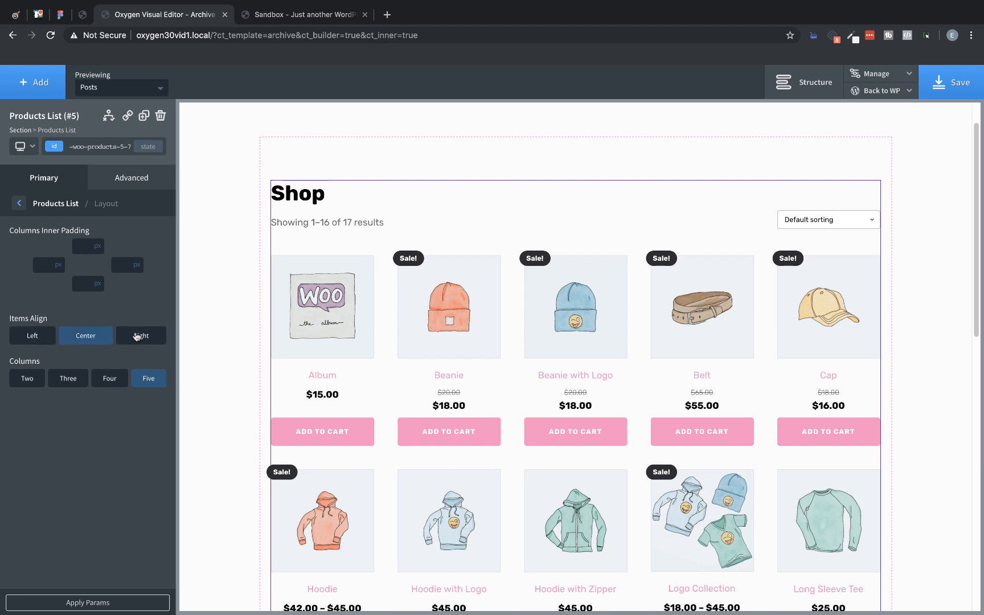
left_click(139, 336)
left_click(39, 338)
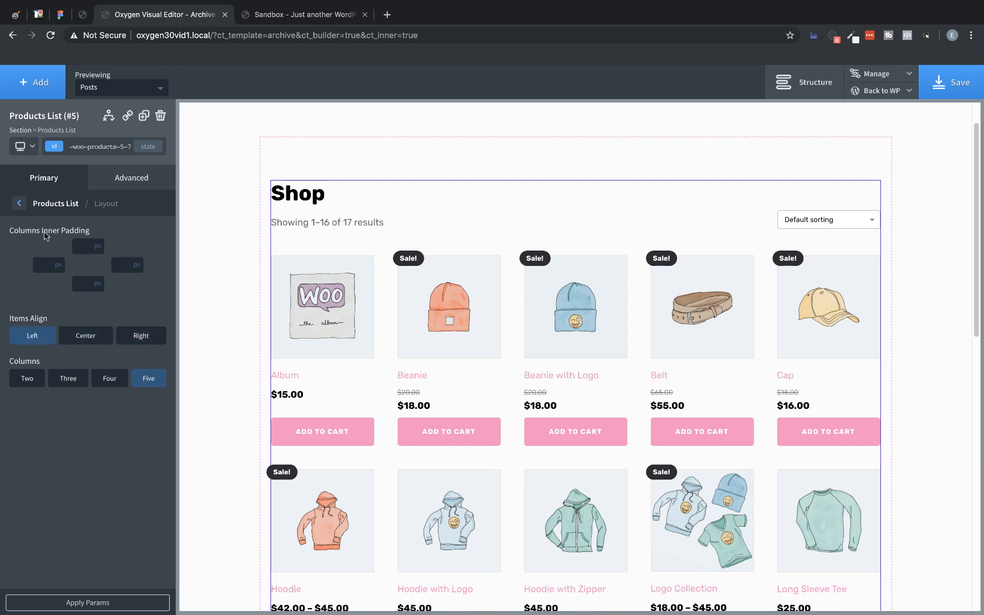
left_click(20, 203)
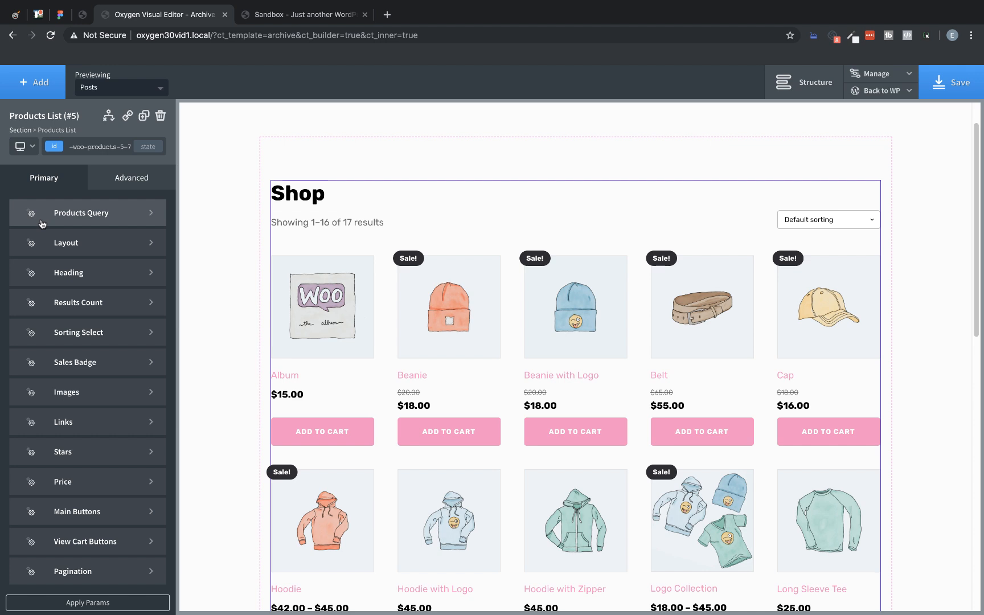
Step: Hide the Products List heading by setting its font size to 0 px
left_click(79, 273)
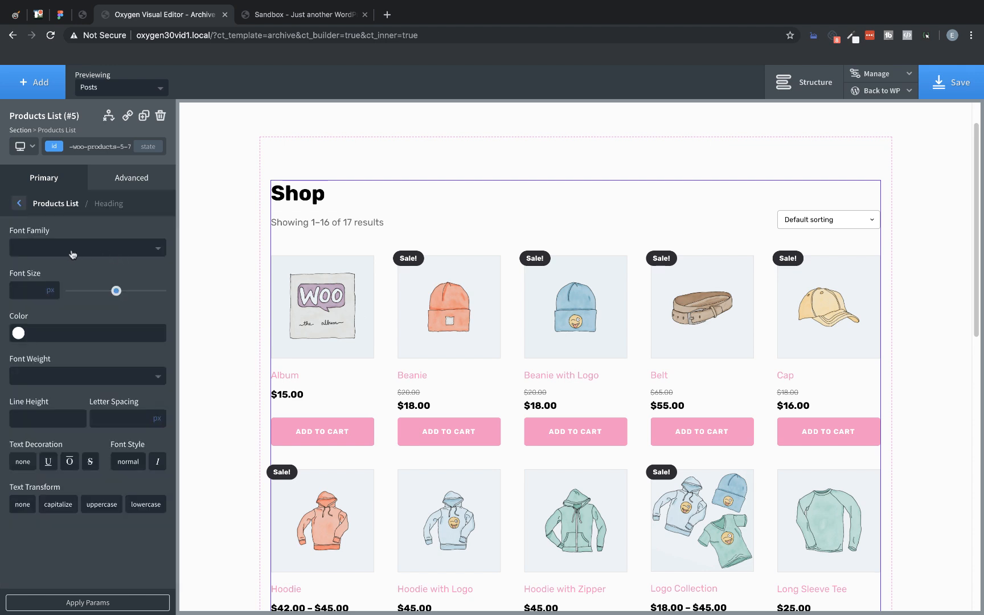
left_click(72, 254)
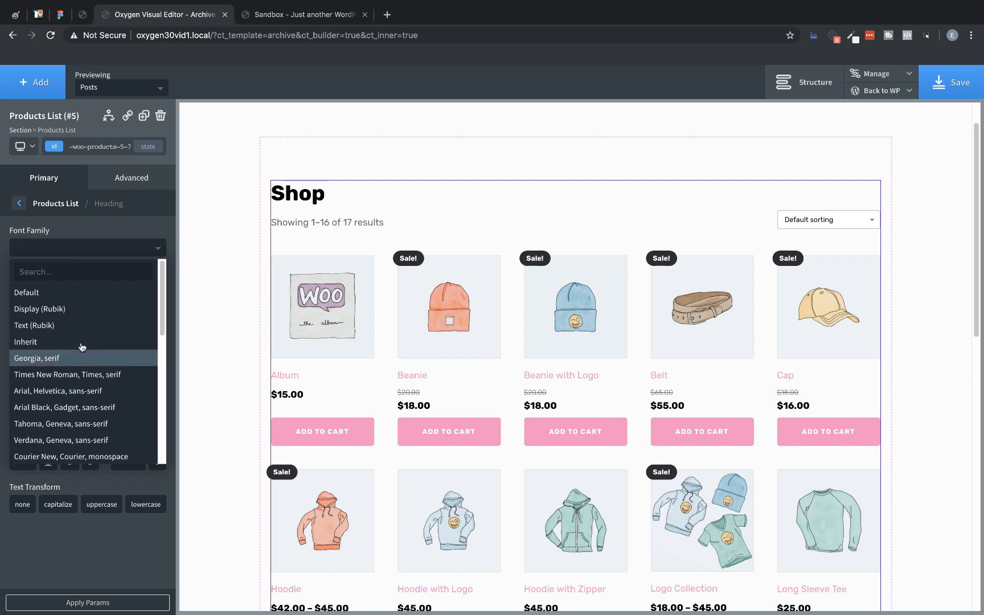
left_click(101, 253)
left_click_drag(77, 291, 18, 290)
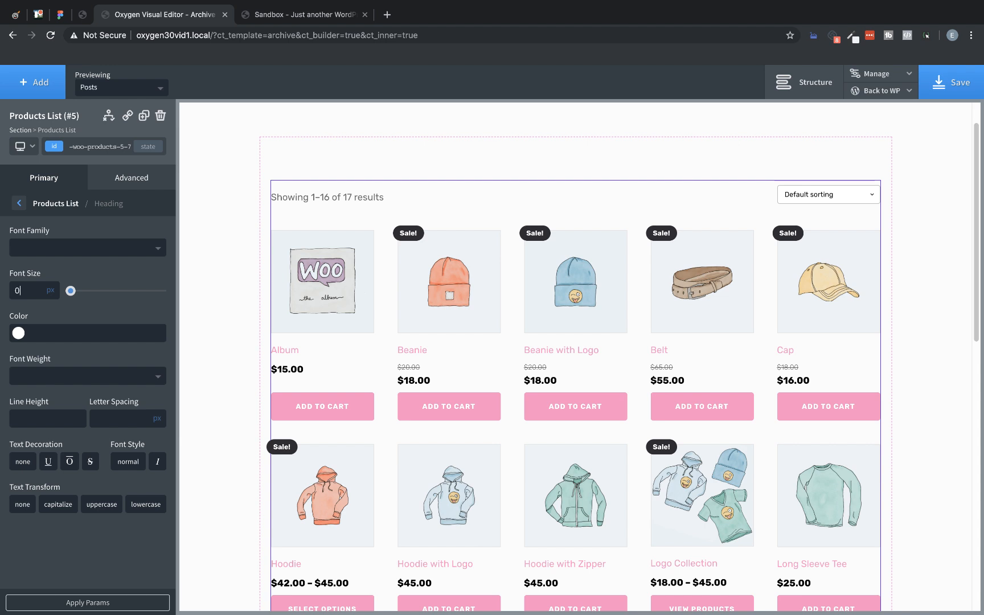
left_click(22, 201)
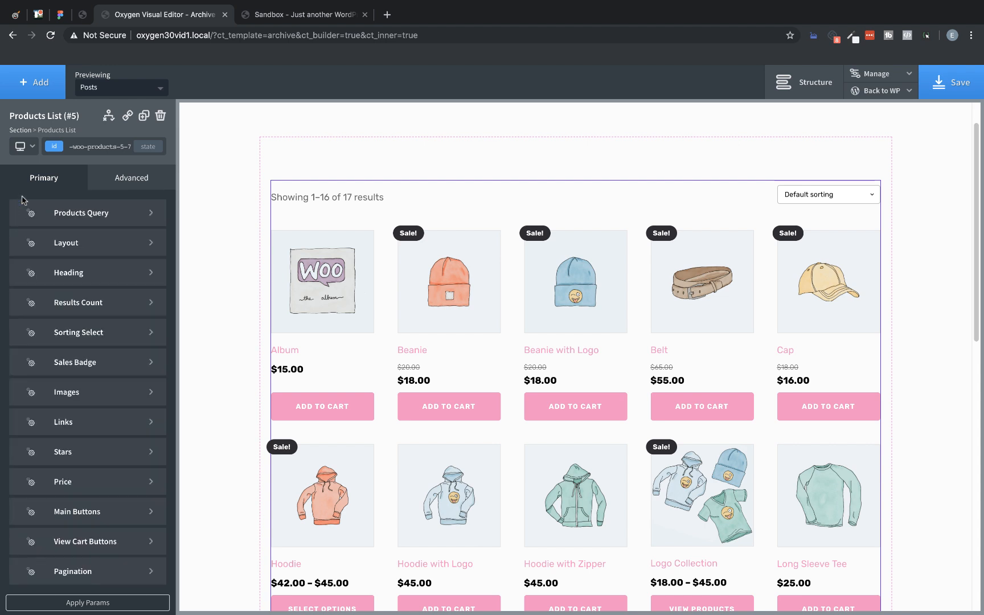
Step: Style the Products List results count with a 14 px font size and the Middle Grey global color
left_click(70, 305)
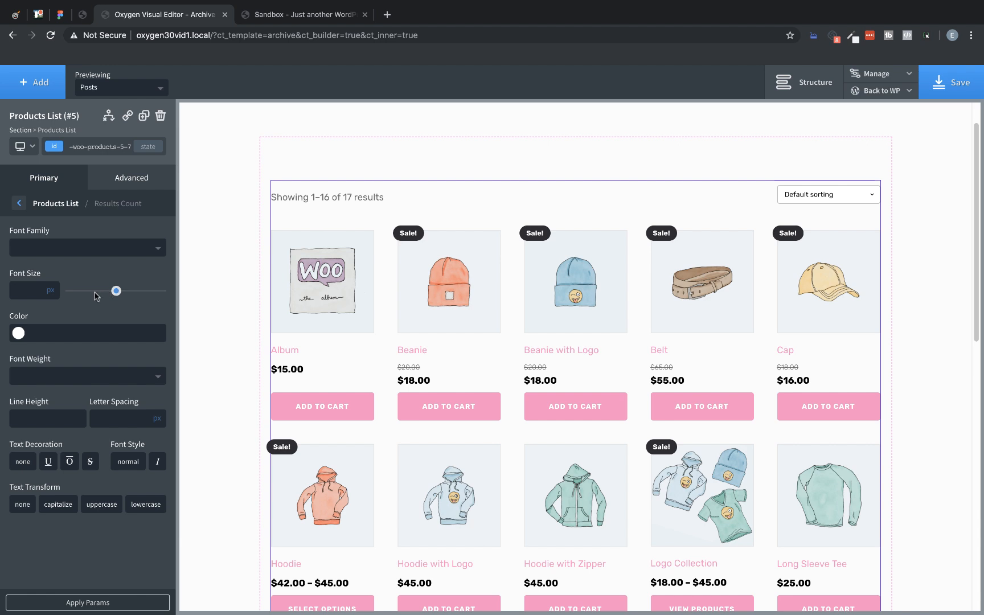
left_click_drag(116, 291, 80, 299)
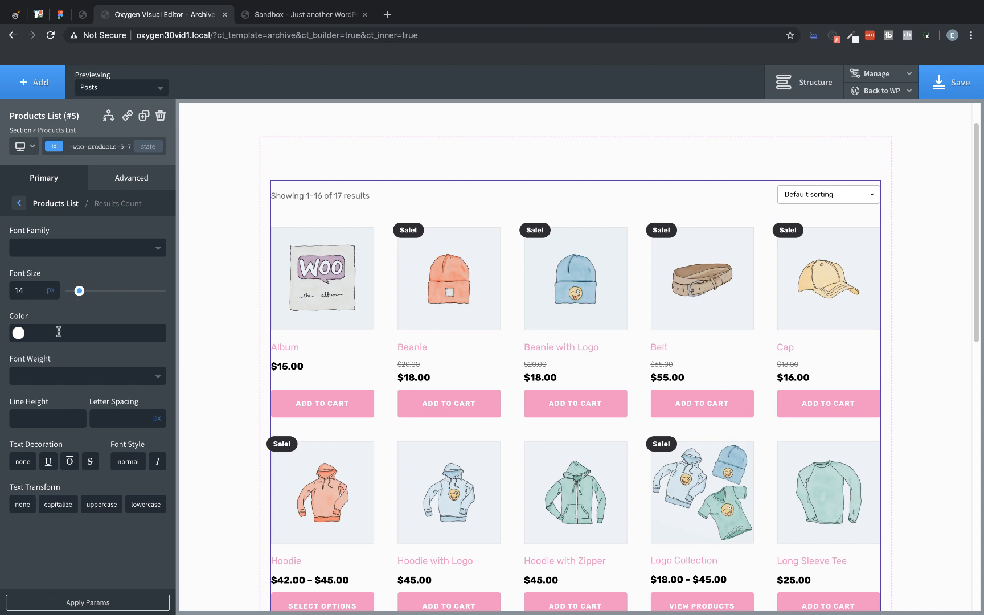
left_click(21, 334)
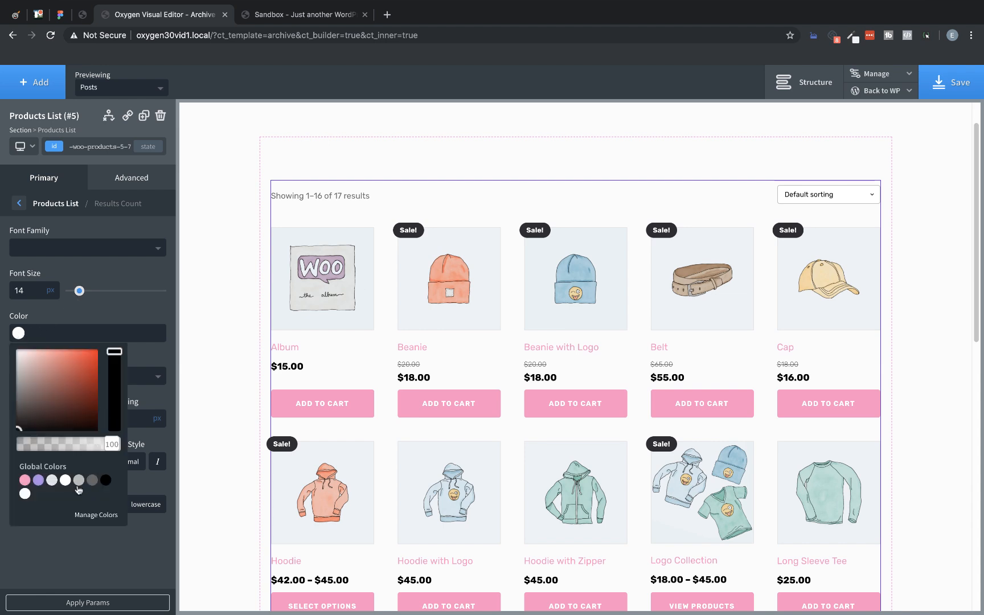
left_click(79, 480)
left_click(133, 279)
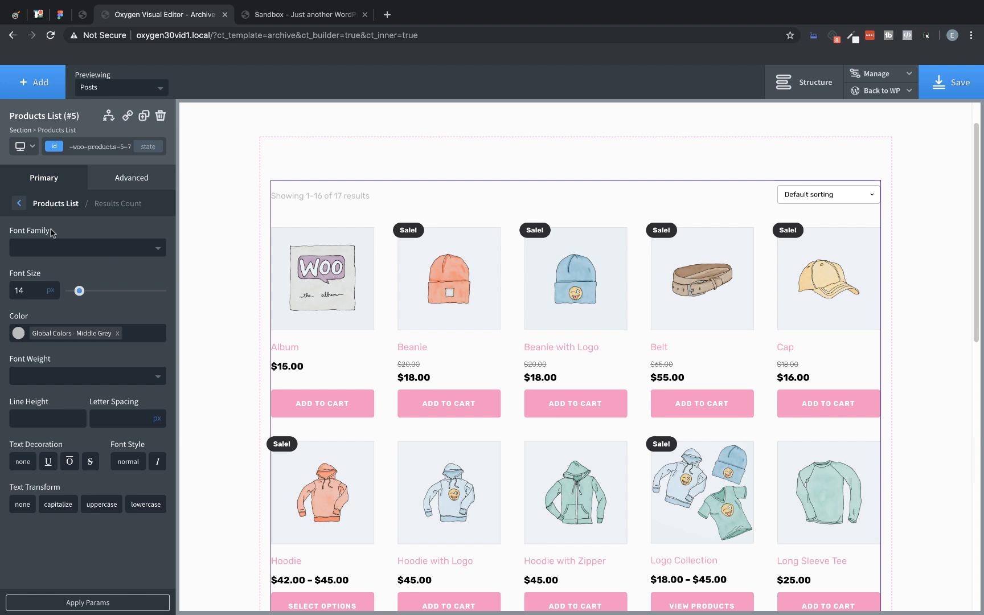
left_click(19, 203)
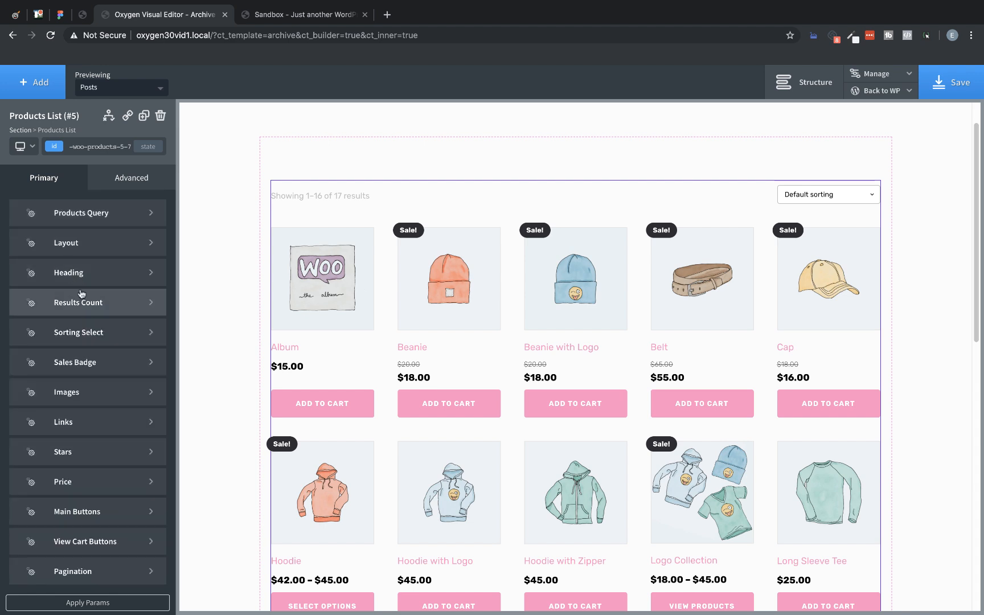
Step: Set the sales badge background to the LightPurple global color after trying DarkPurple
left_click(98, 362)
left_click(18, 248)
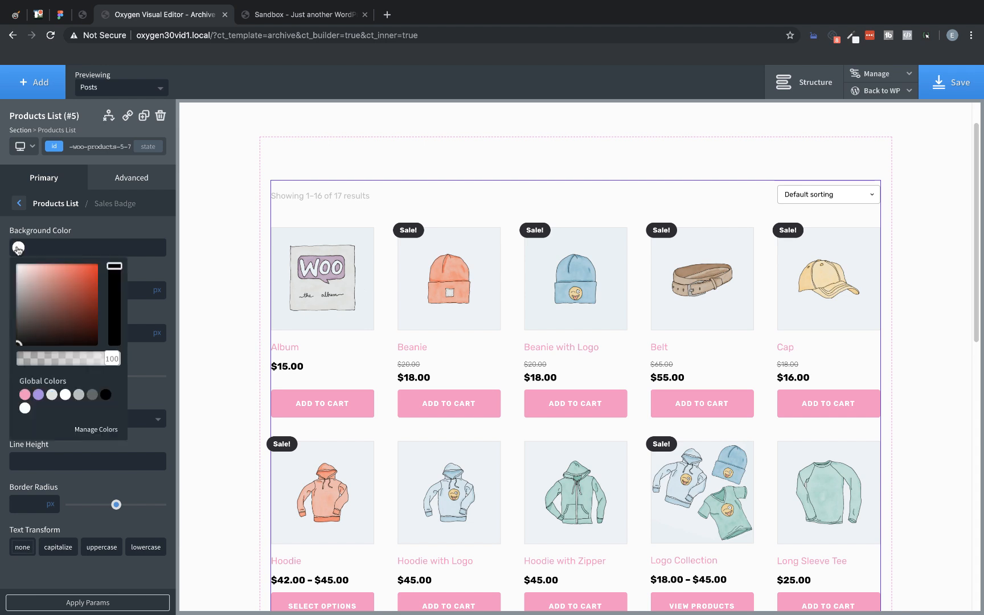
left_click(38, 395)
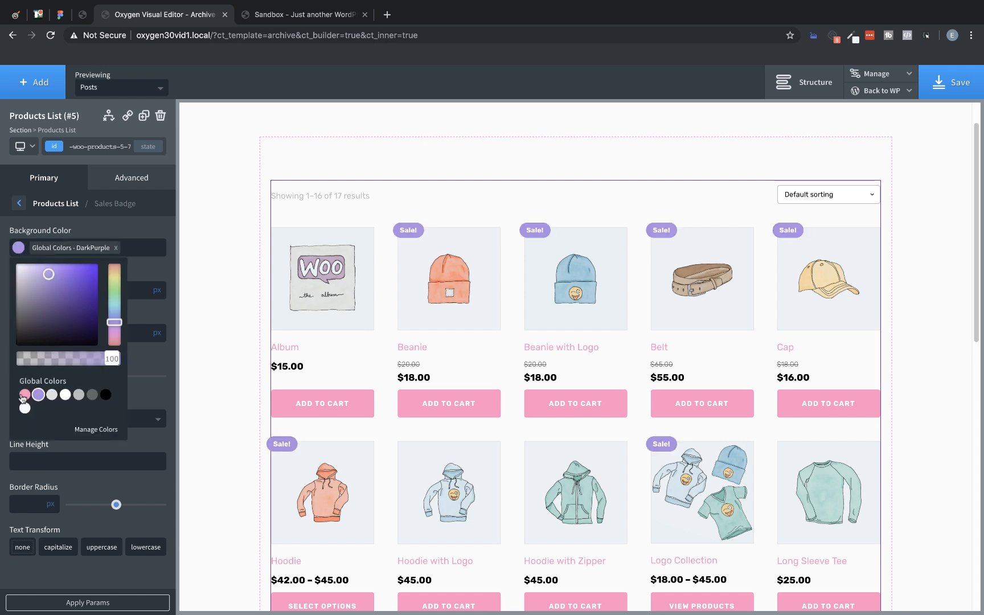
left_click(24, 395)
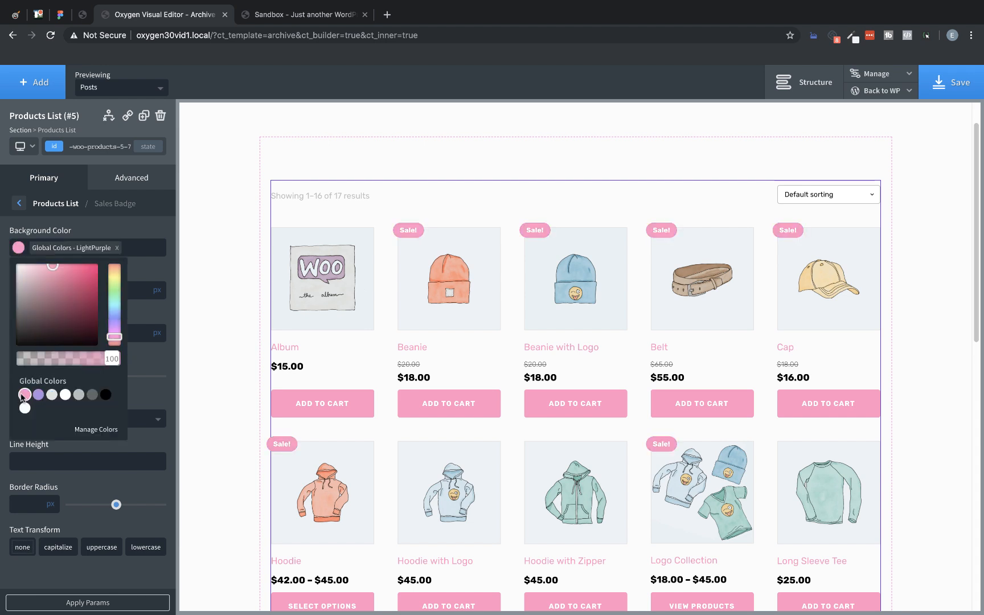
left_click(104, 230)
left_click(20, 204)
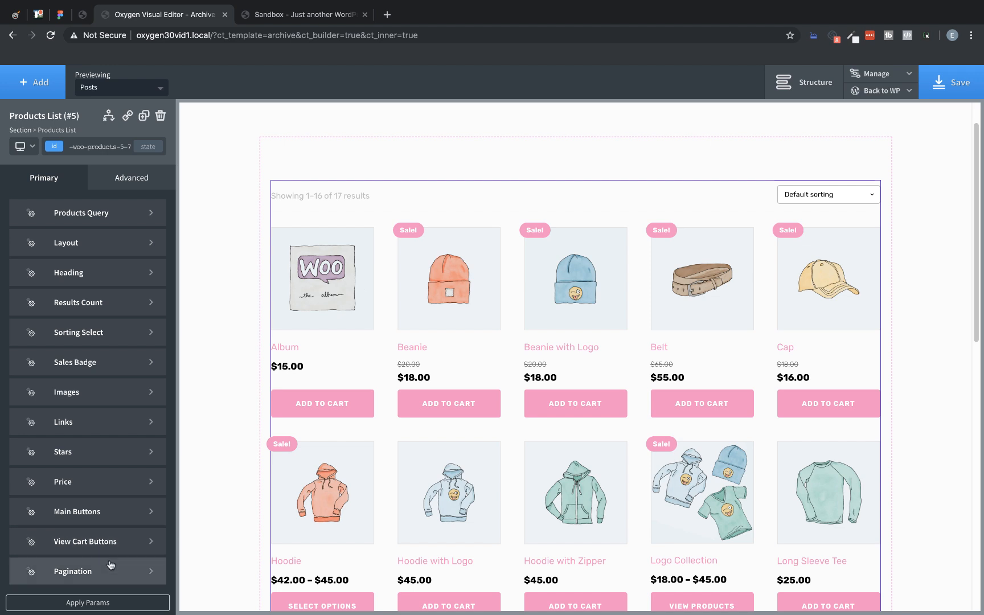
Step: Save the Archive template, return to the WordPress admin, and open the My account page for editing
left_click(938, 87)
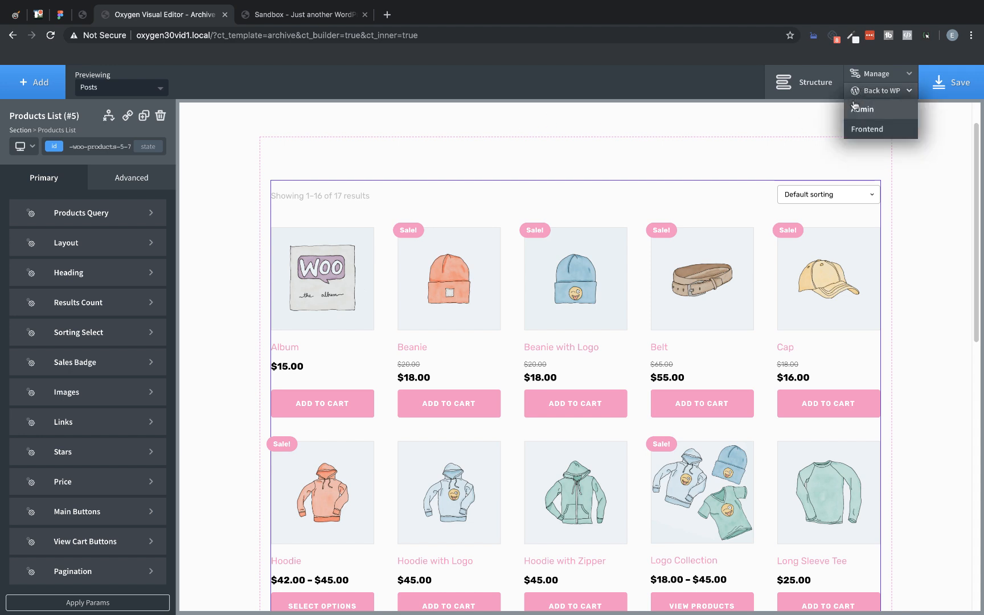
left_click(856, 106)
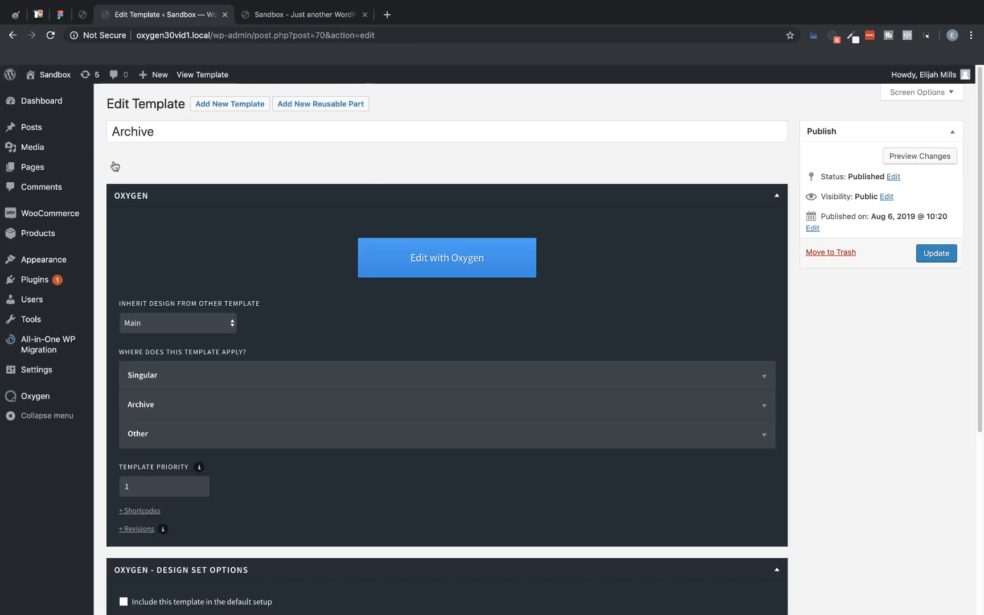
left_click(34, 167)
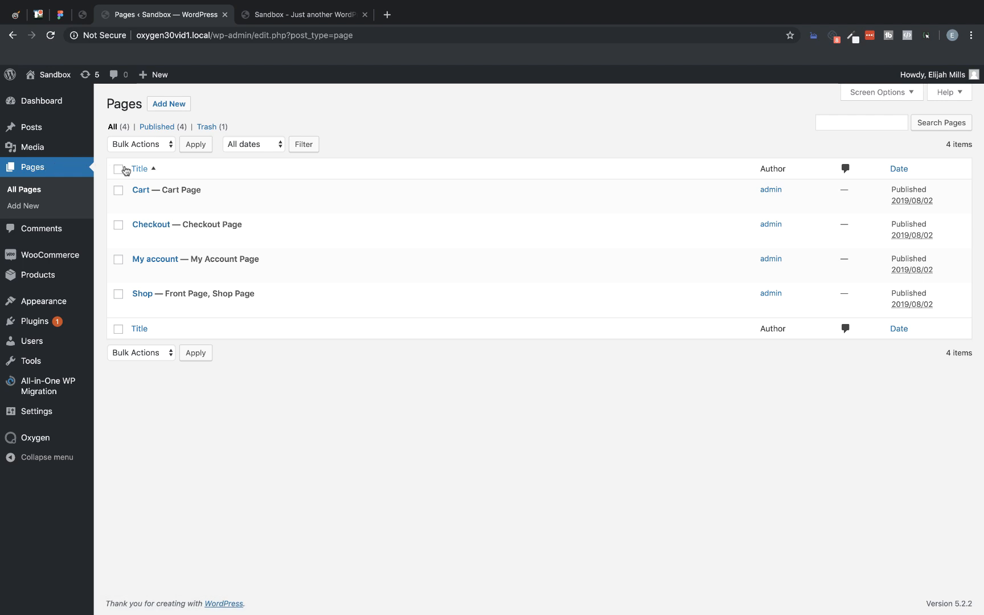
left_click(158, 260)
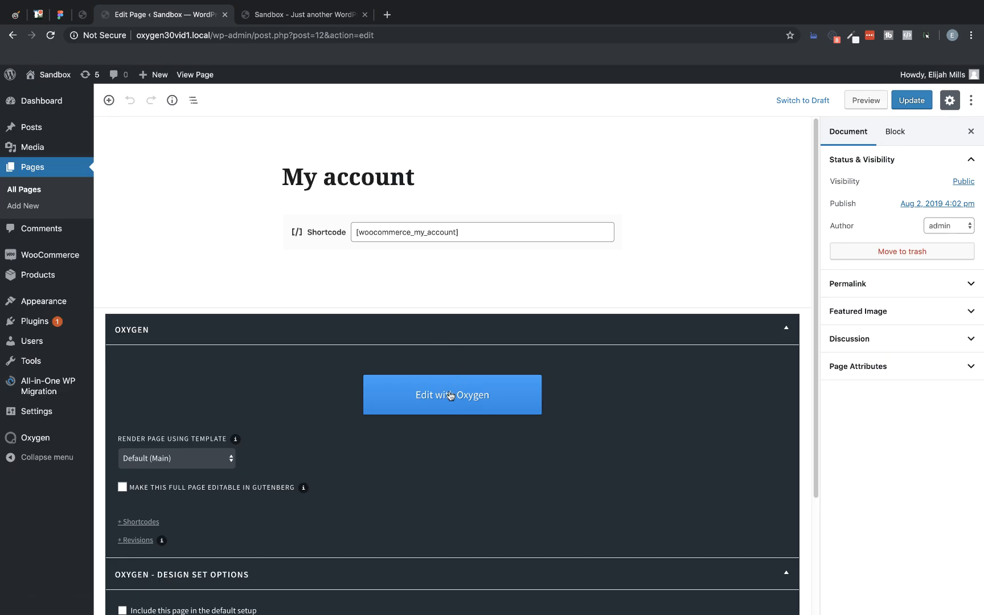
Step: Open the My account page in the Oxygen editor in a new browser tab and switch to it
right_click(449, 392)
left_click(474, 397)
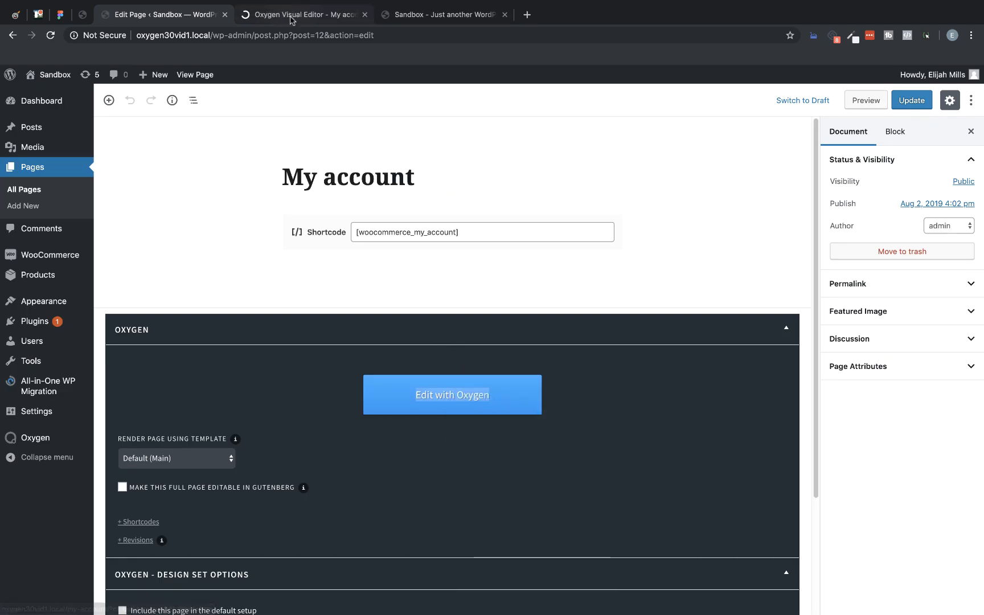
left_click(290, 16)
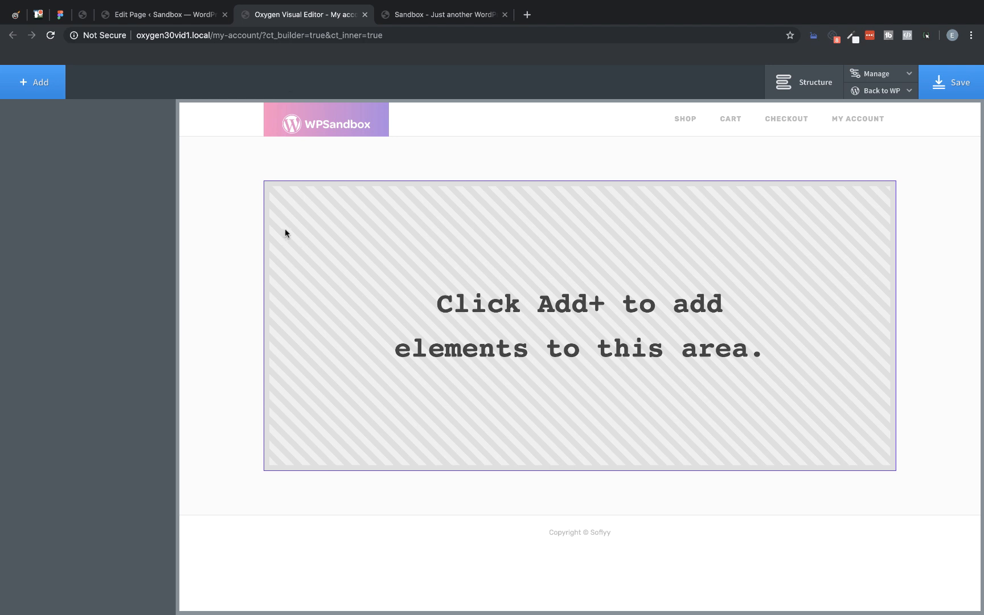
Step: Add the WooCommerce My Account component to the empty content area of the My account page
left_click(41, 84)
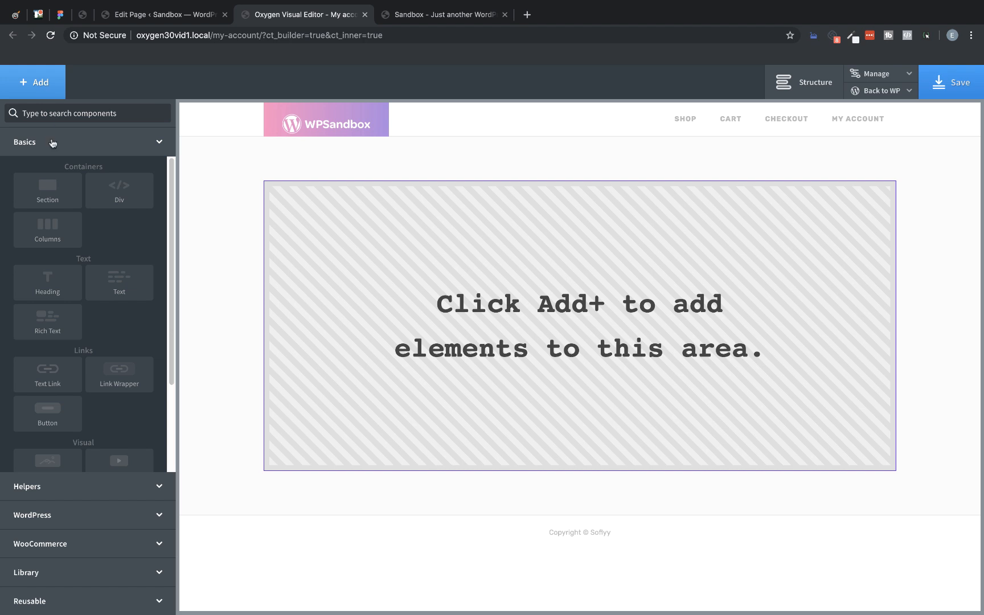
left_click(99, 544)
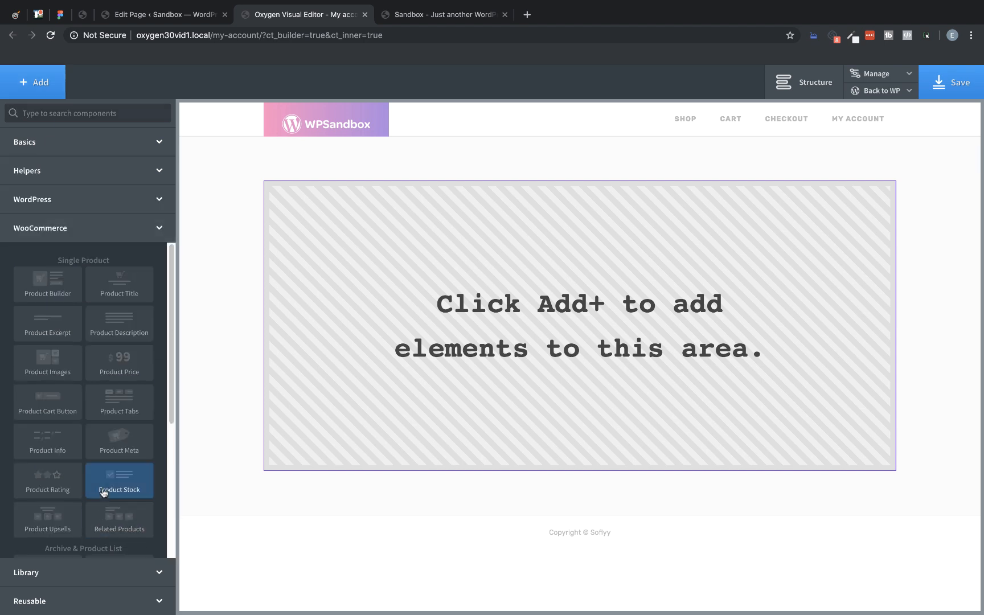
scroll(113, 336, "down", 5)
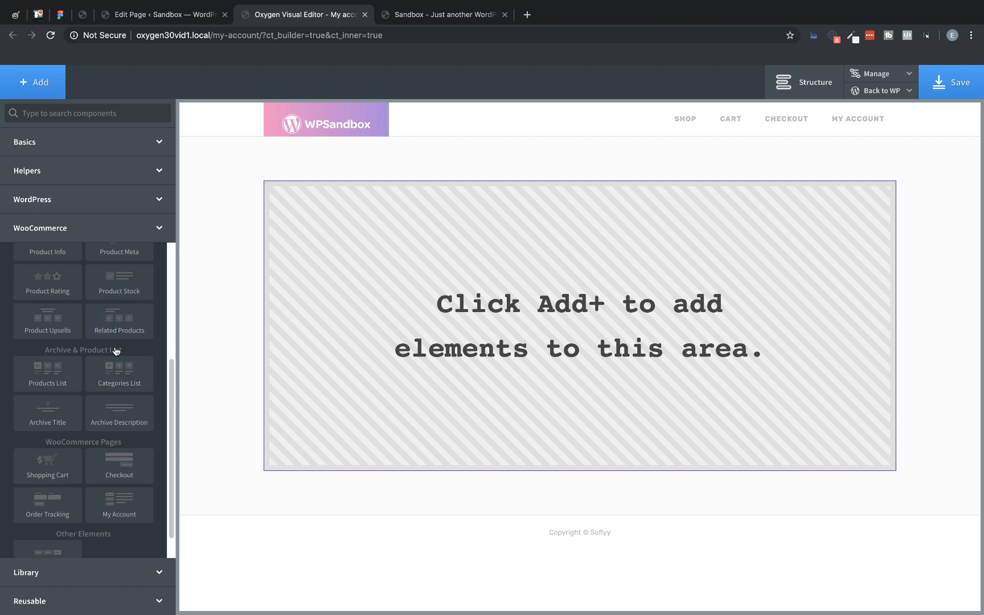
left_click(128, 502)
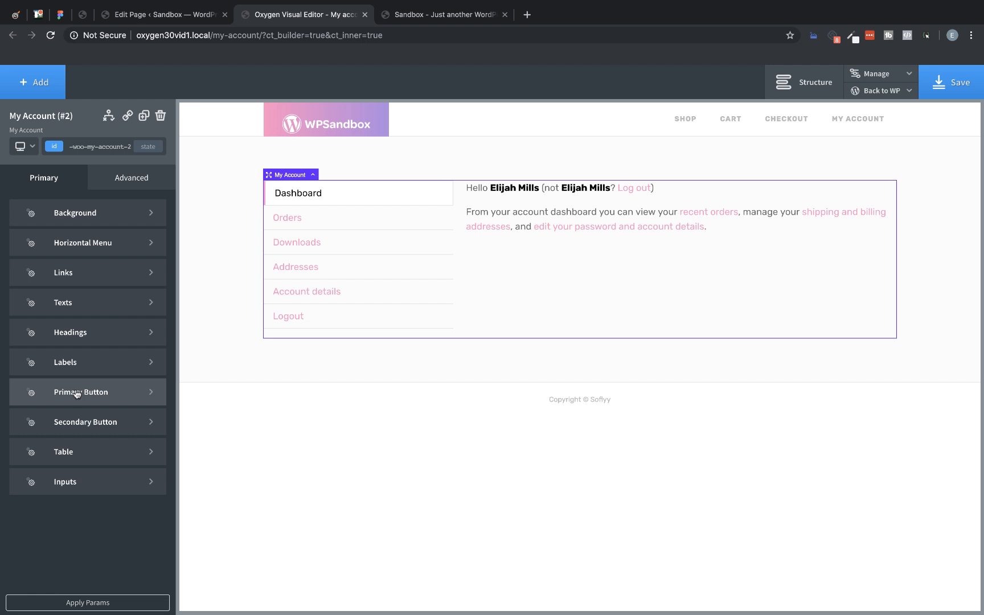
Step: Give the My Account background a Dark Grey global-color shadow with 0 px horizontal and vertical offsets, 25 px blur and -10 px spread
left_click(83, 216)
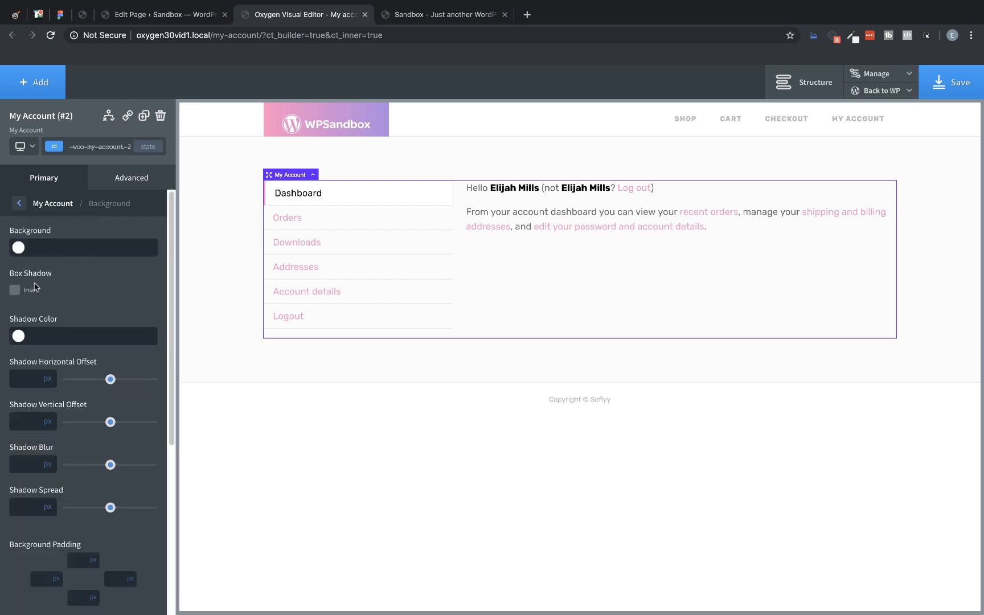
left_click(19, 337)
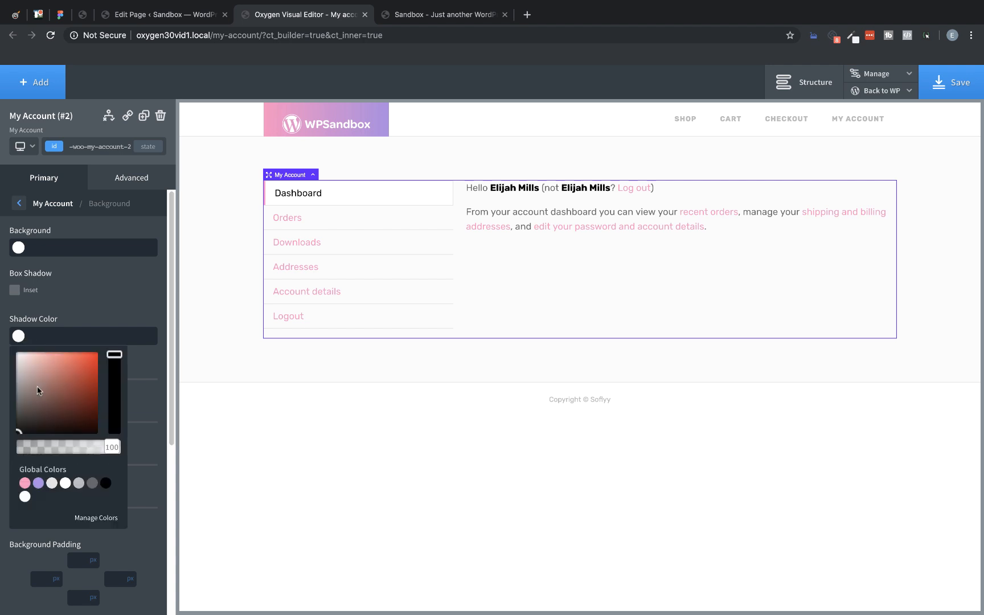
left_click(92, 482)
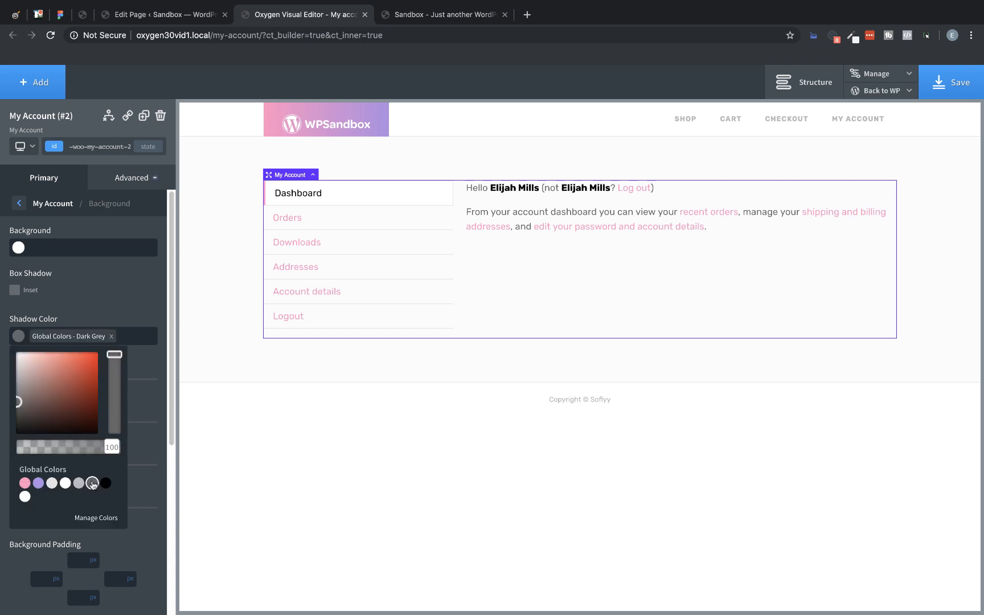
left_click(79, 318)
left_click_drag(111, 380, 67, 385)
left_click(26, 422)
type("0")
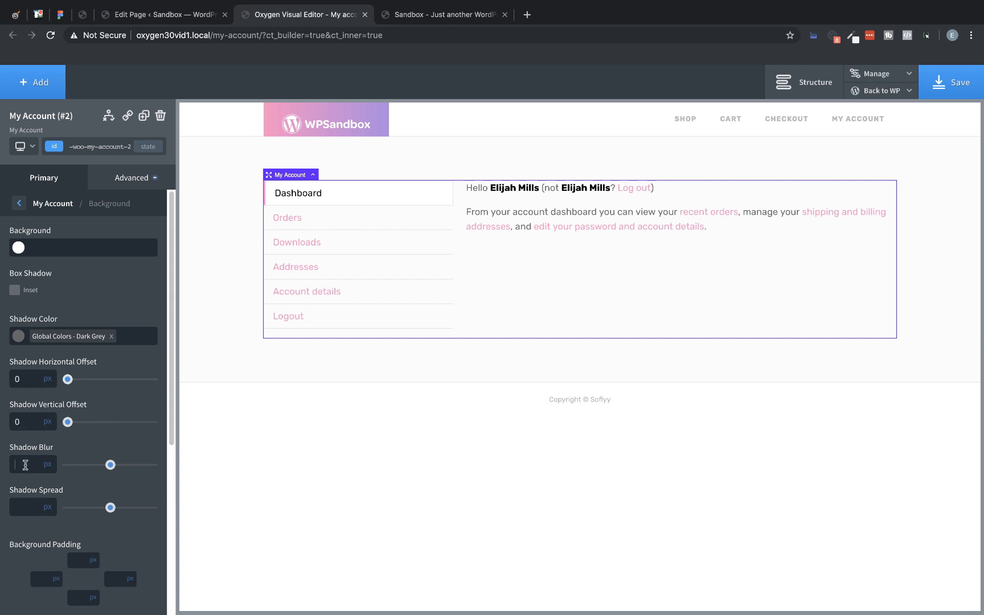
type("25")
left_click(28, 510)
type("-10")
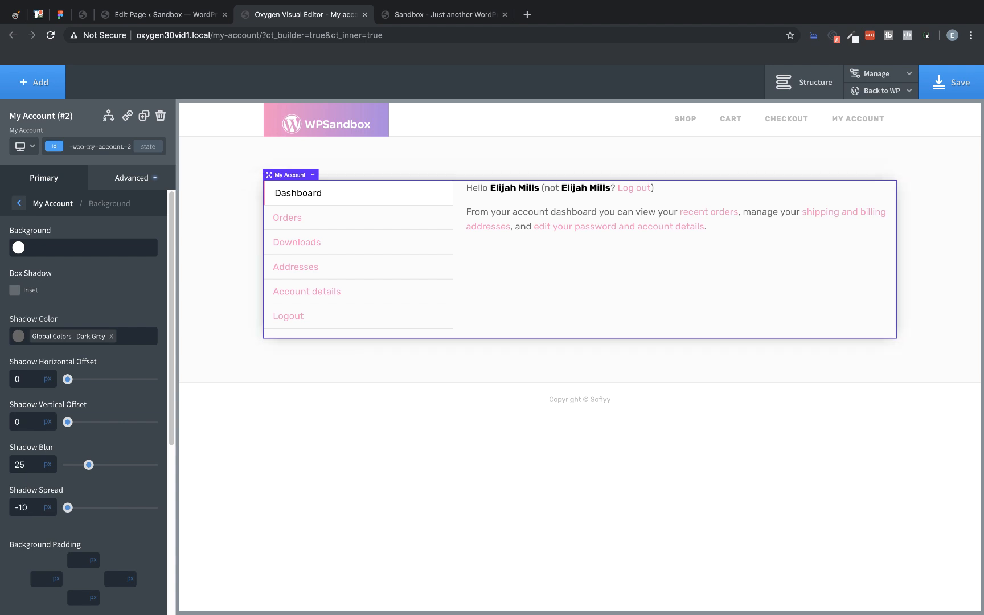
Step: Set the My Account background padding to 25 px on all four sides and return to the component's main settings
scroll(36, 401, "down", 3)
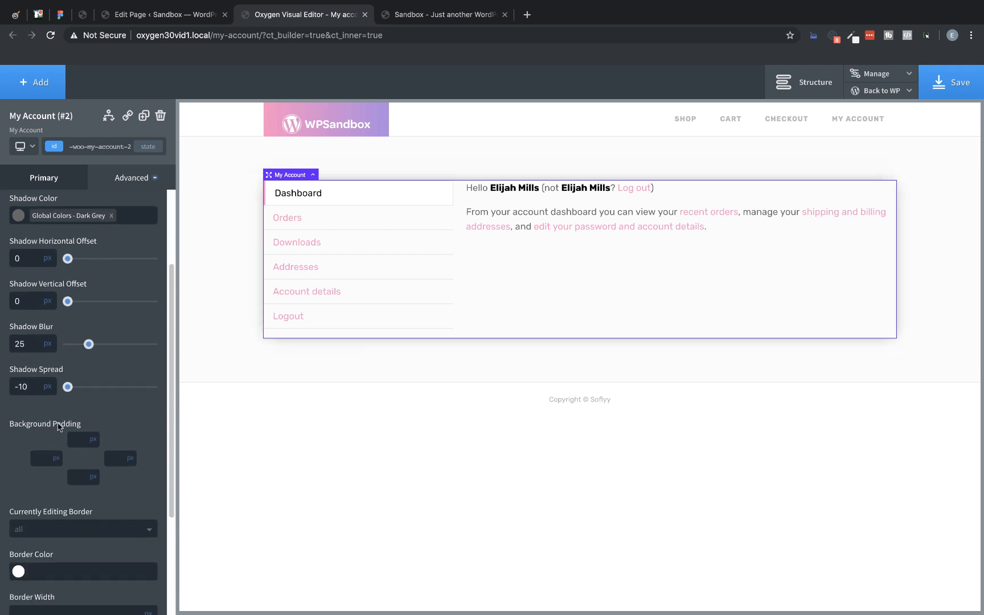
type("25")
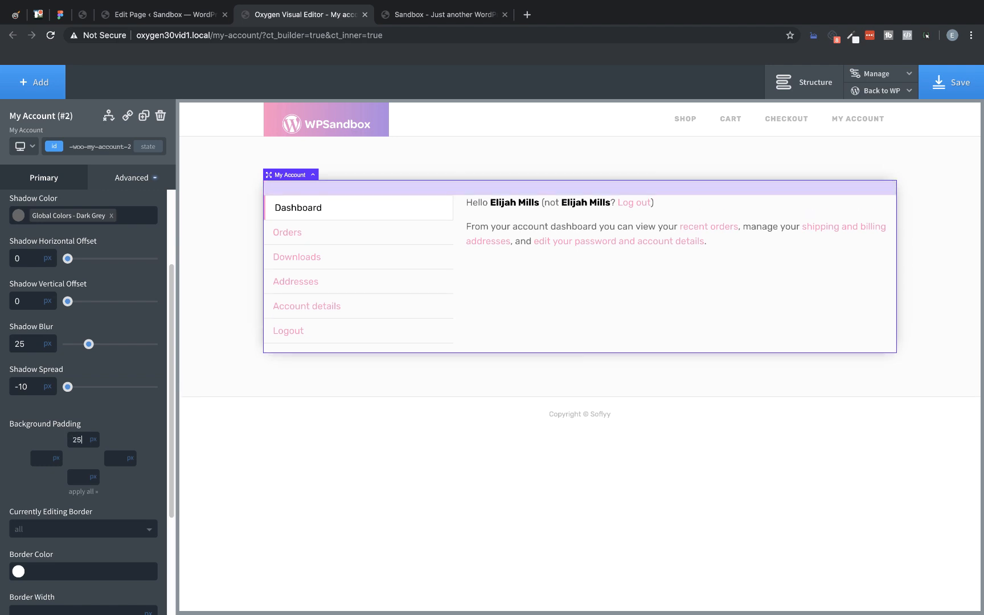
left_click(89, 491)
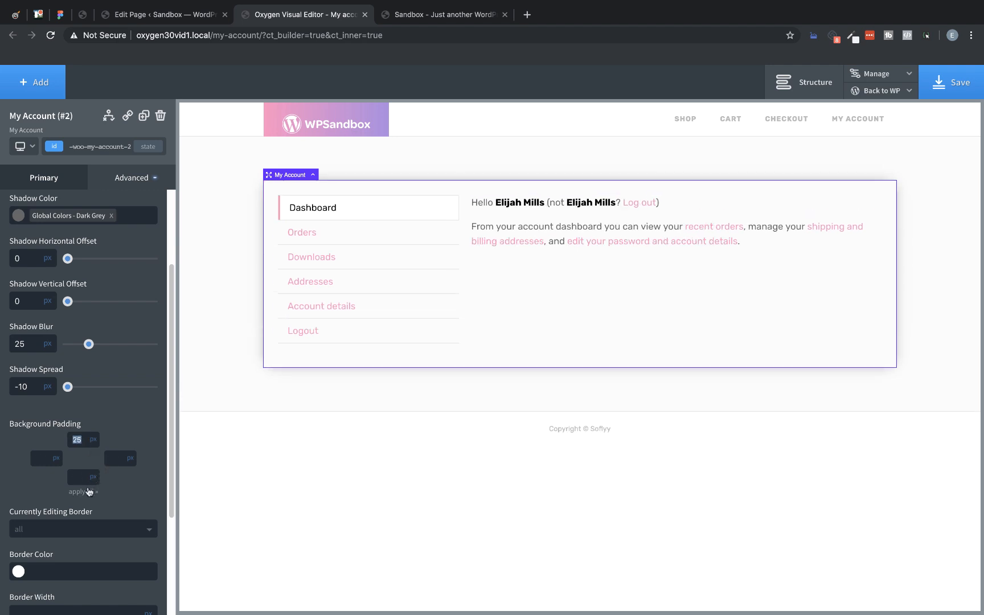
scroll(99, 392, "down", 4)
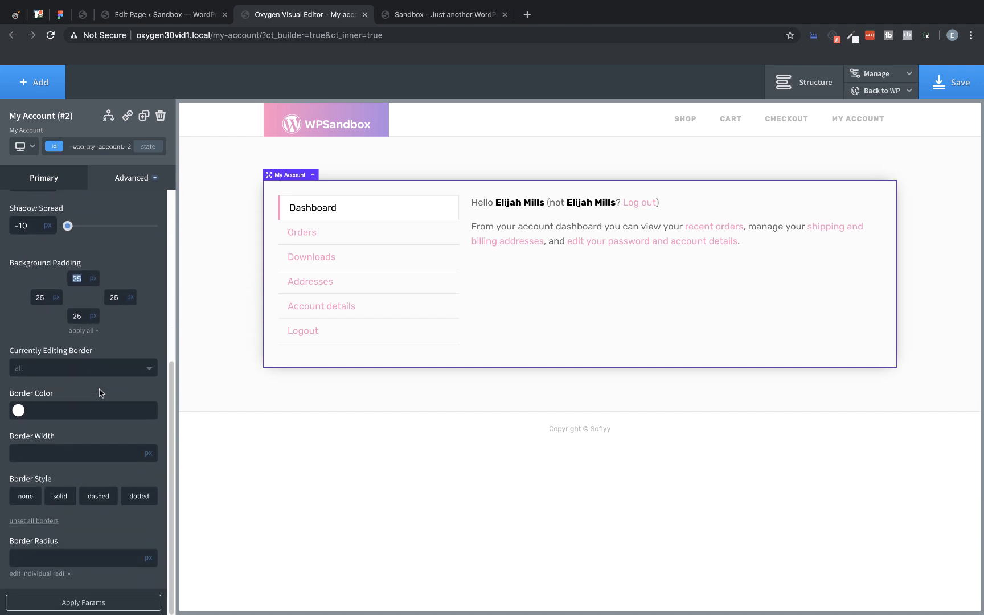
left_click(70, 562)
scroll(41, 248, "up", 2)
scroll(41, 248, "up", 5)
left_click(16, 208)
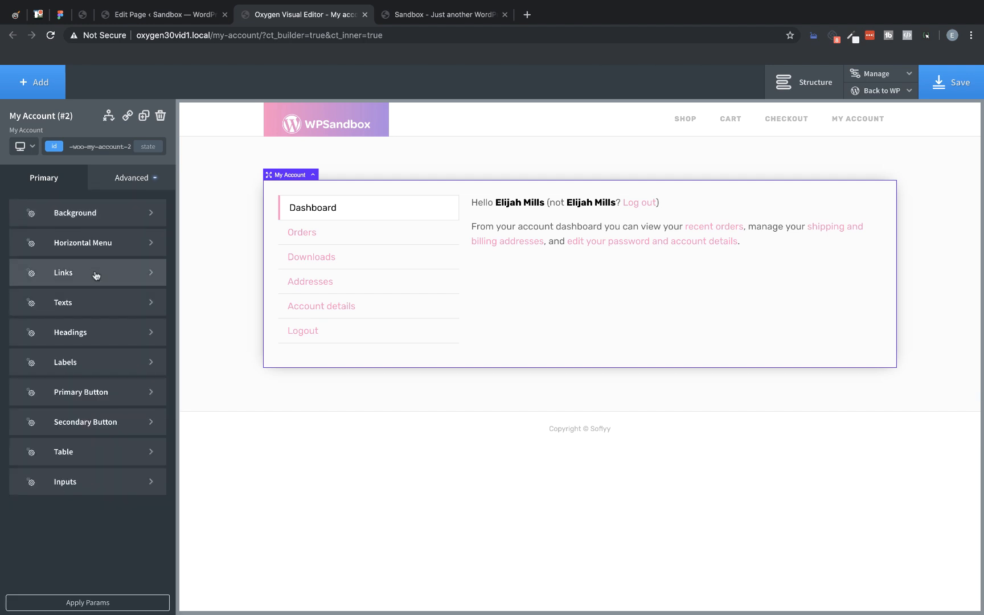
Step: Set the My Account menu float to left after trying right
left_click(96, 252)
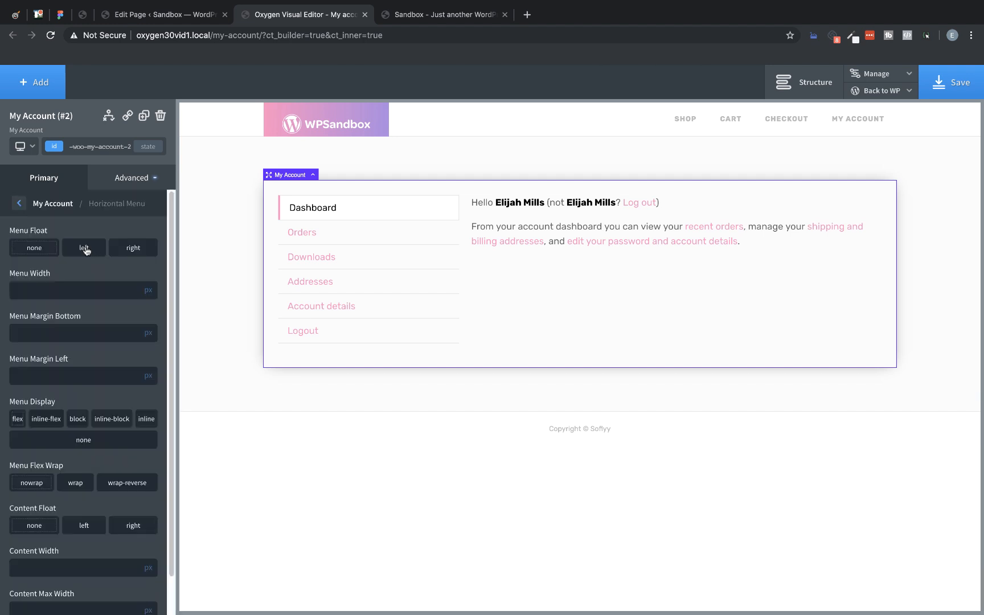
left_click(132, 251)
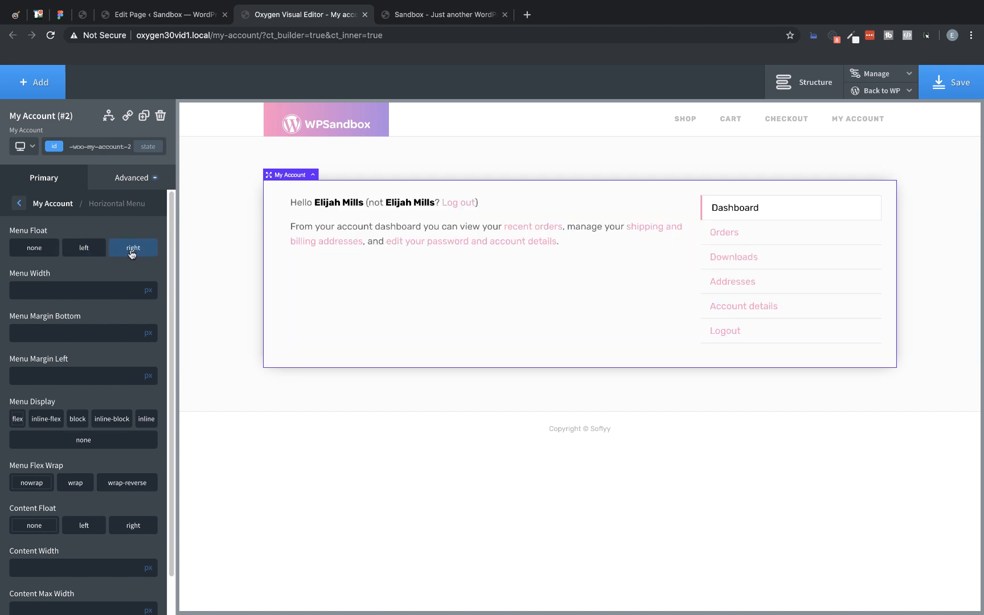
left_click(84, 251)
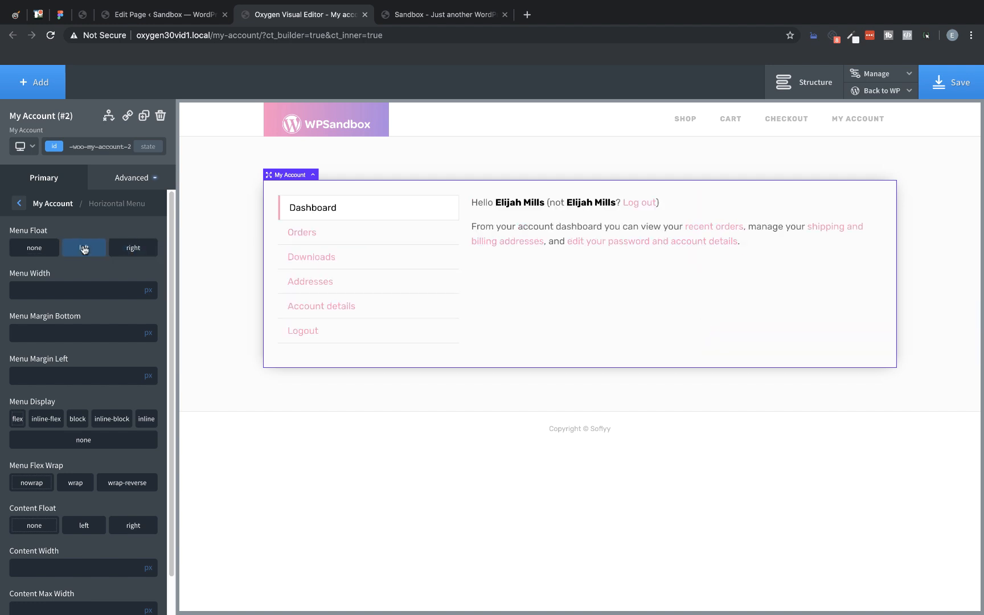
Step: Try a menu width of 200 for the My Account menu, clear the value, and return to the component's main settings
left_click(76, 293)
type("200")
left_click_drag(43, 293, 1, 287)
key("BackSpace")
left_click(20, 205)
Step: Save the My account page and view it on the store's front end in the other browser tab
left_click(940, 86)
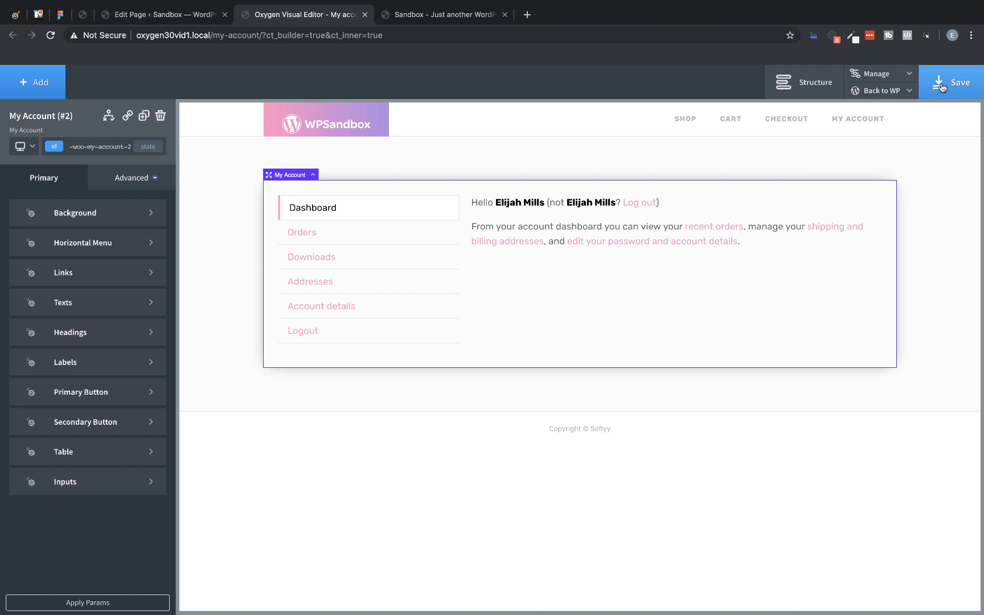
left_click(900, 91)
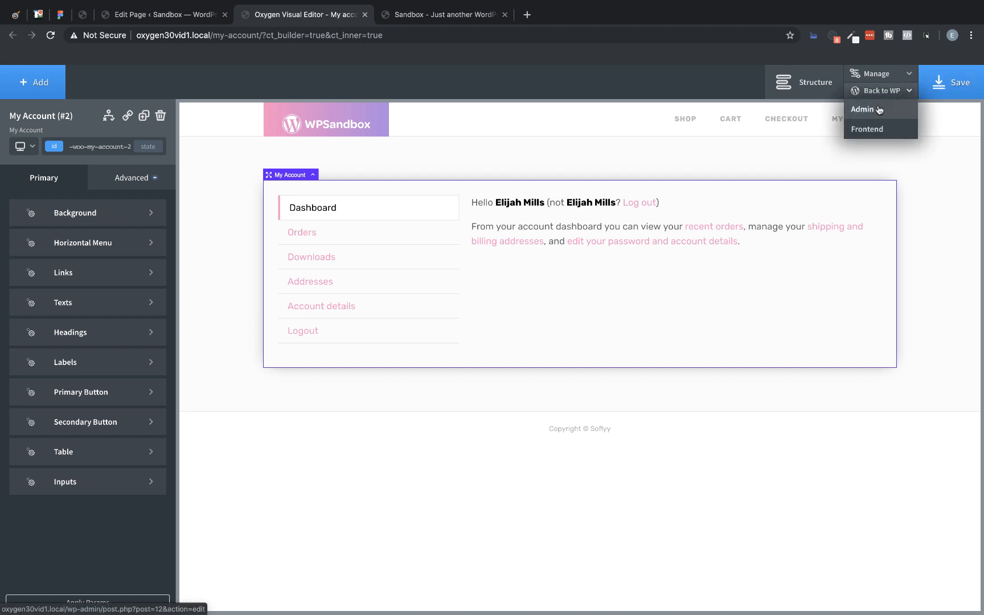
left_click(447, 14)
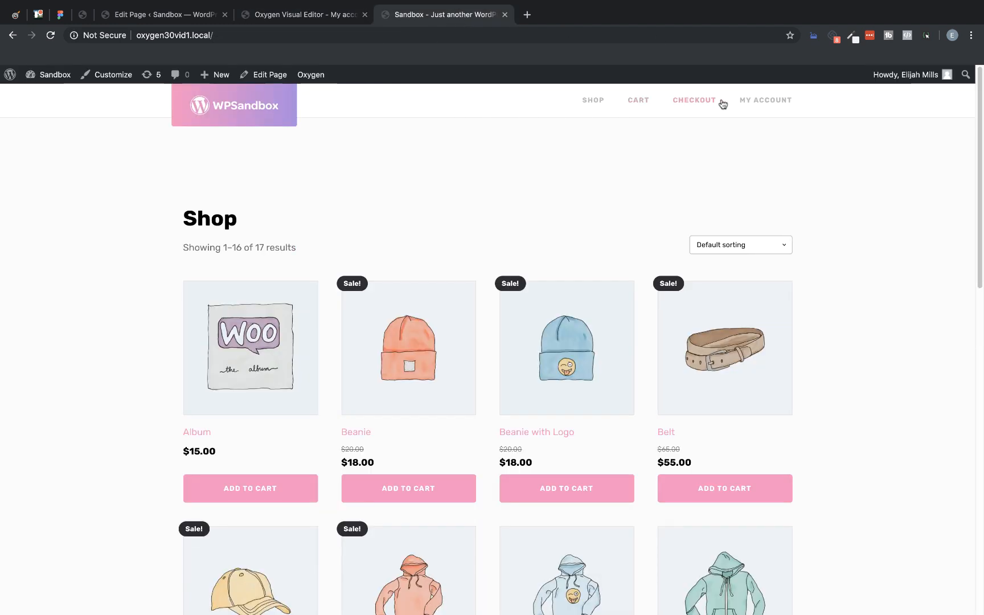
left_click(745, 104)
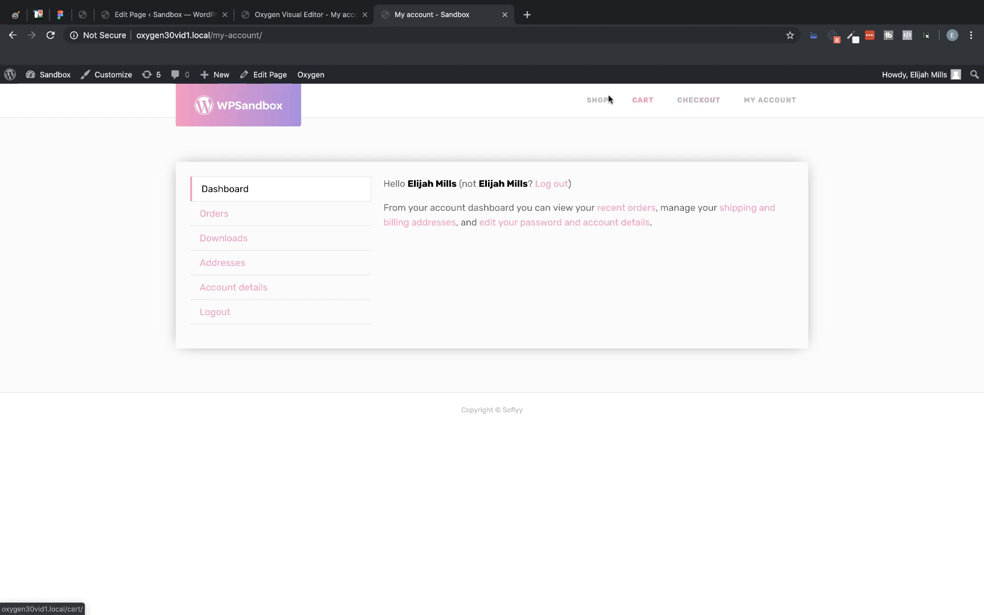
Step: Open the Shop page and examine the layout of the V-Neck T-Shirt product page
left_click(591, 112)
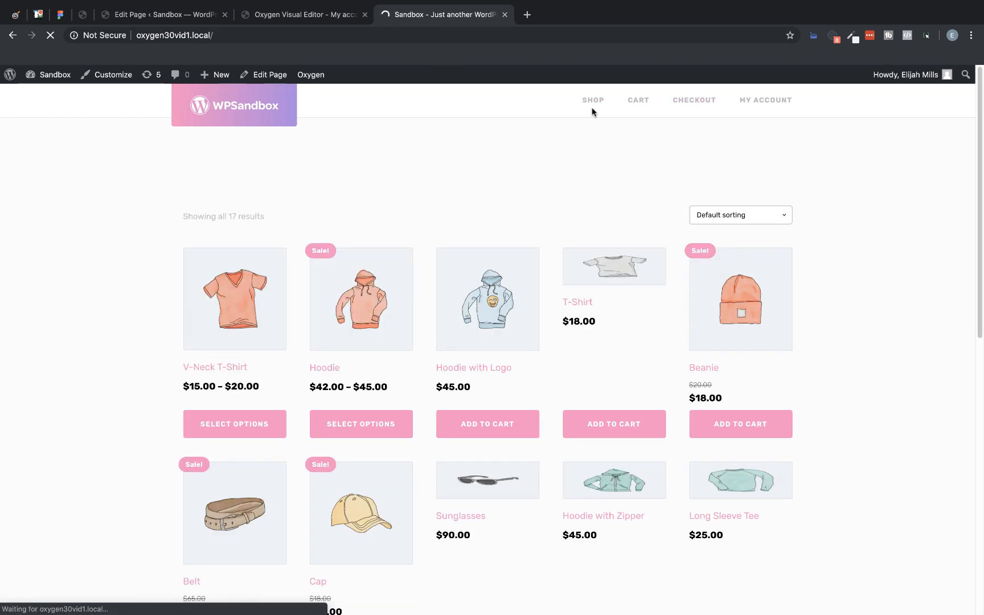
left_click(242, 433)
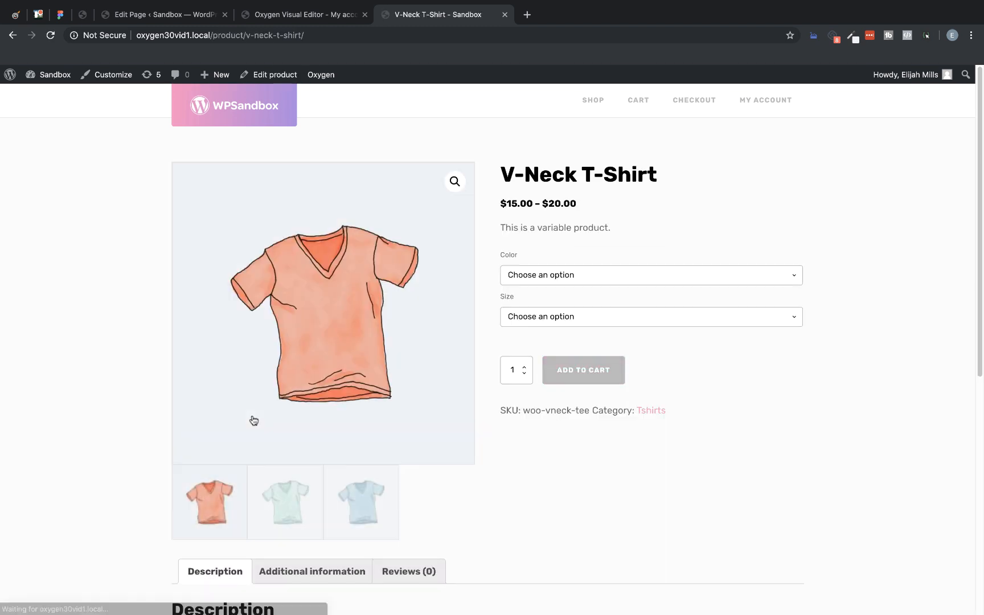
scroll(525, 228, "down", 10)
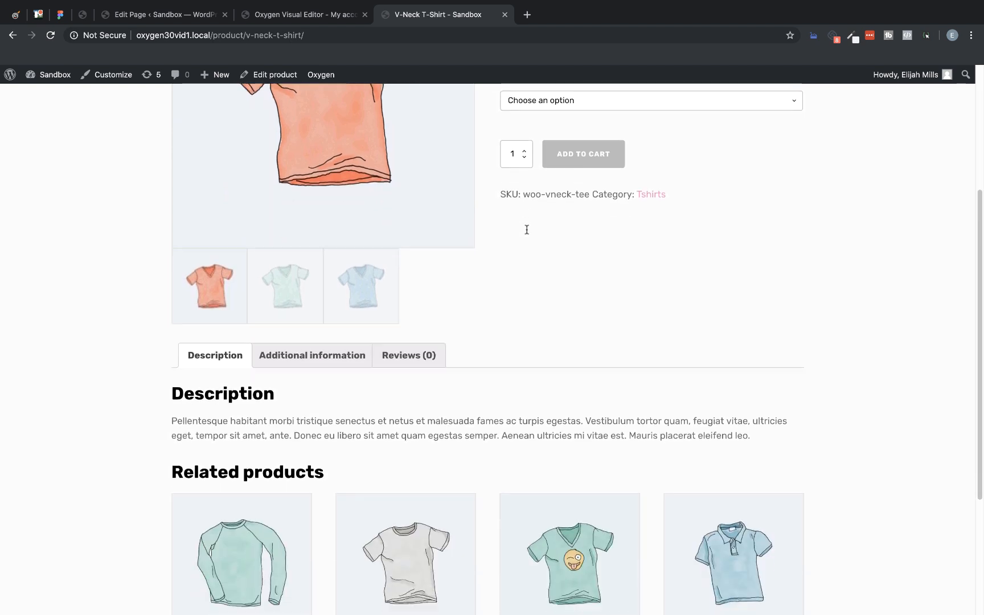
scroll(526, 232, "up", 10)
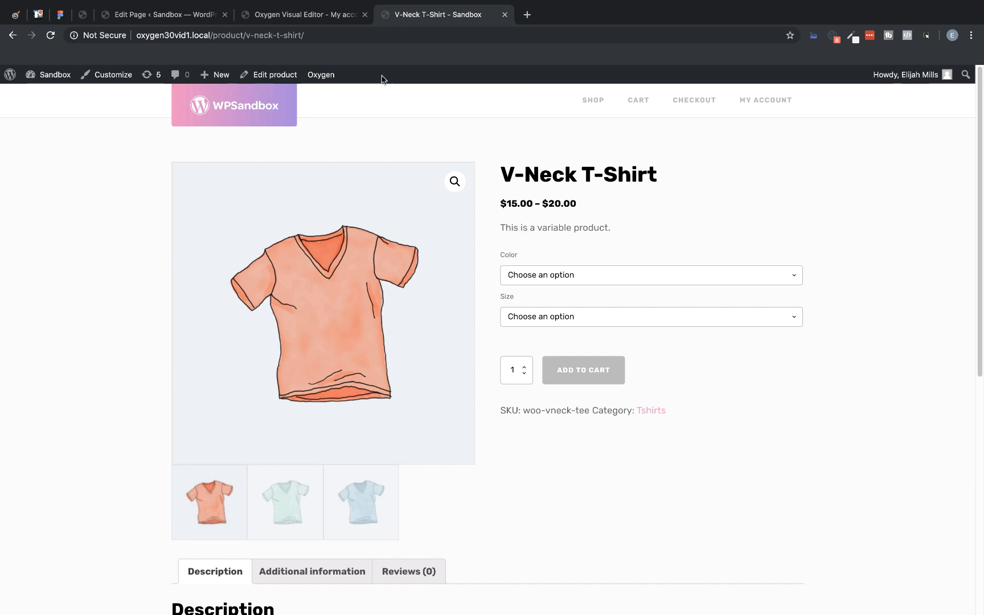
Step: Open the Product Template used by this product page in the Oxygen editor
mouse_move(319, 78)
left_click(334, 100)
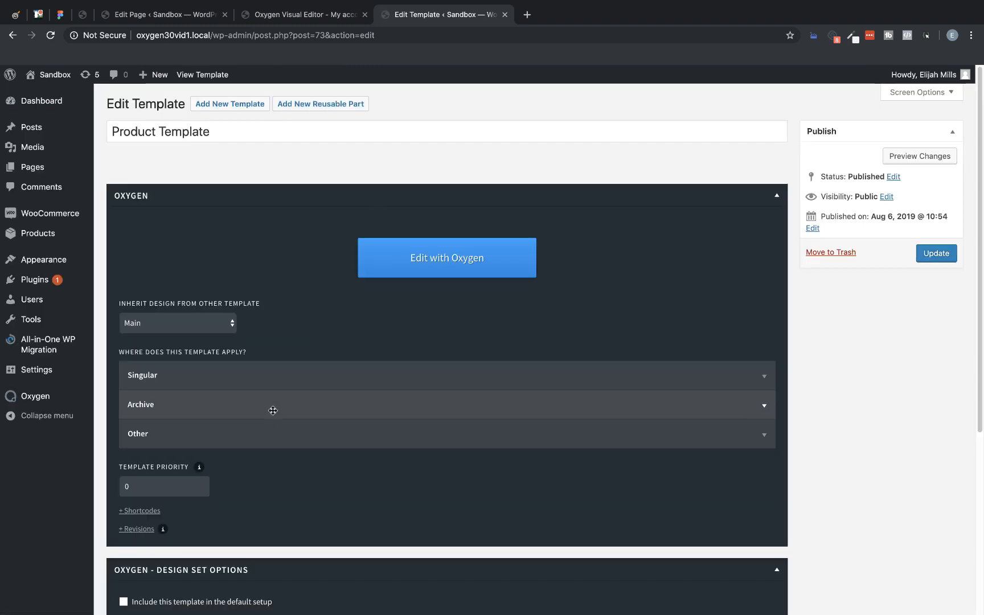
left_click(431, 252)
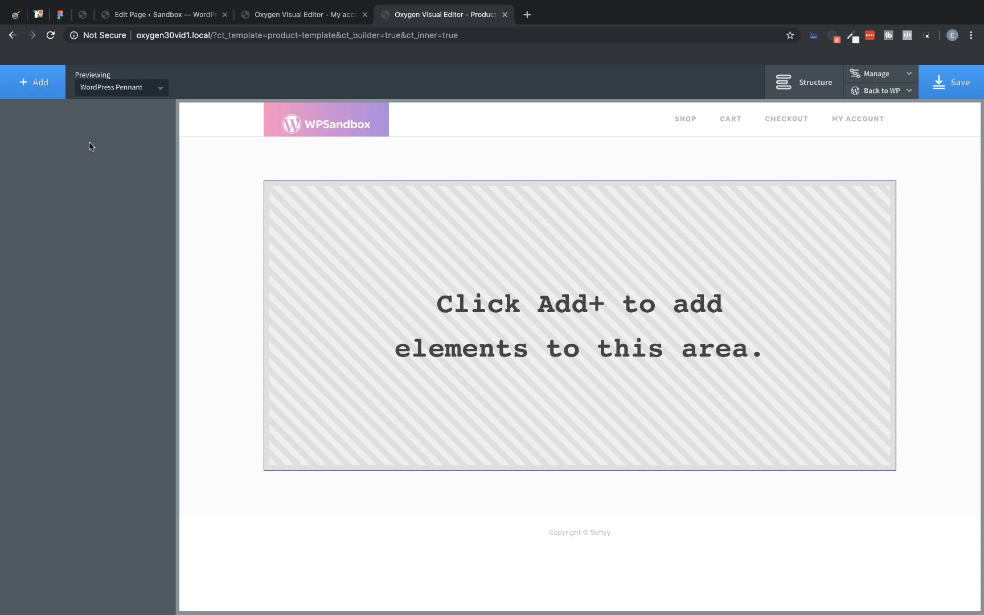
Step: Add the WooCommerce Product Builder component to the empty Product Template
left_click(38, 89)
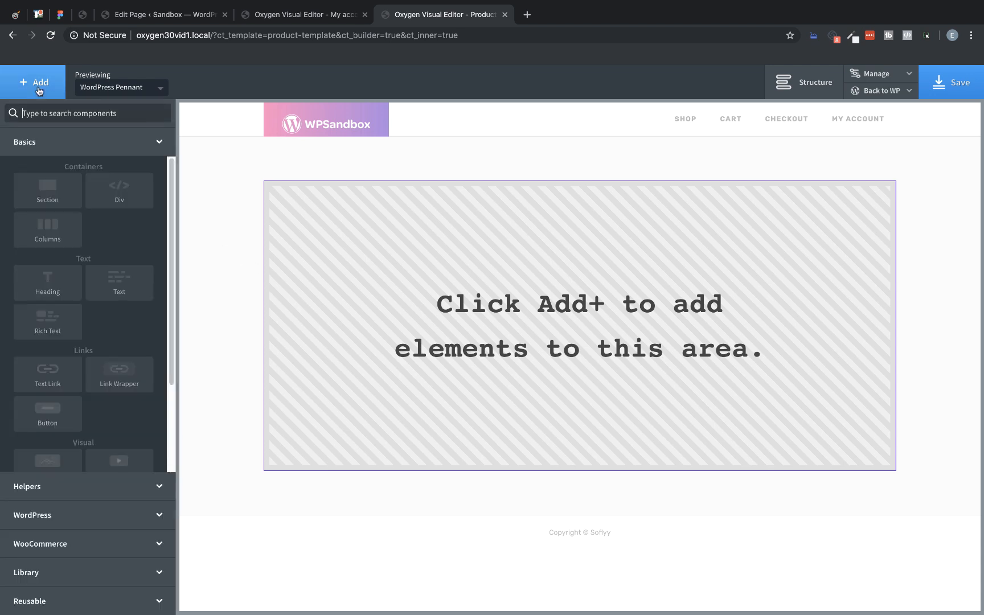
left_click(81, 539)
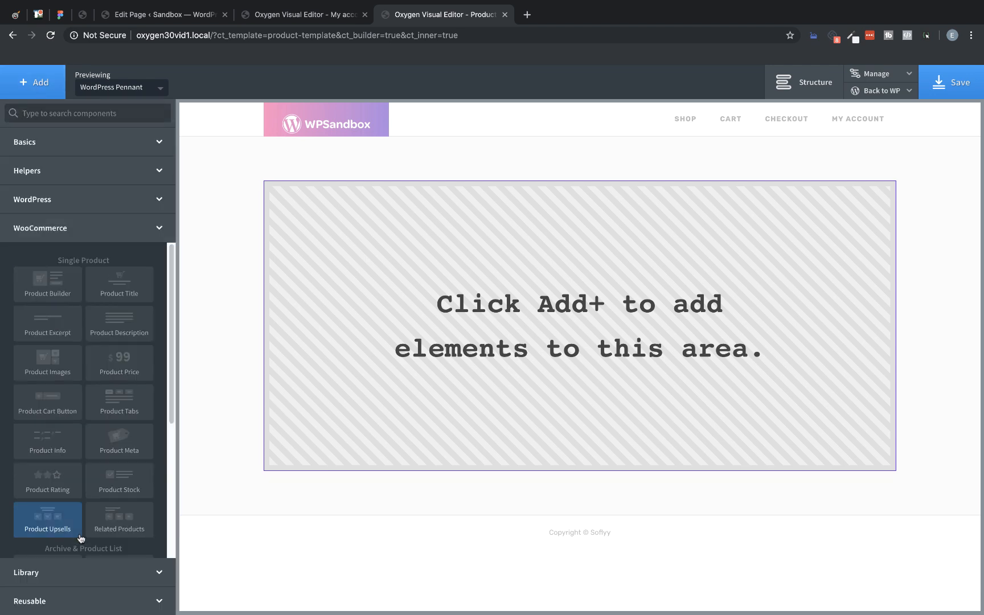
left_click(52, 289)
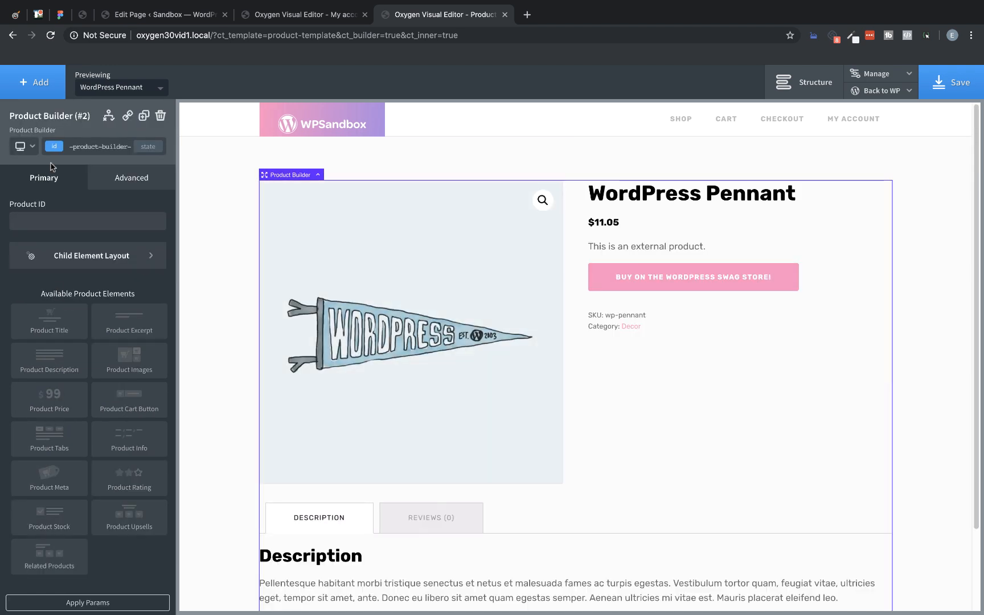
Step: Insert a Columns element with two equal columns into the Product Builder and select its first column
left_click(42, 83)
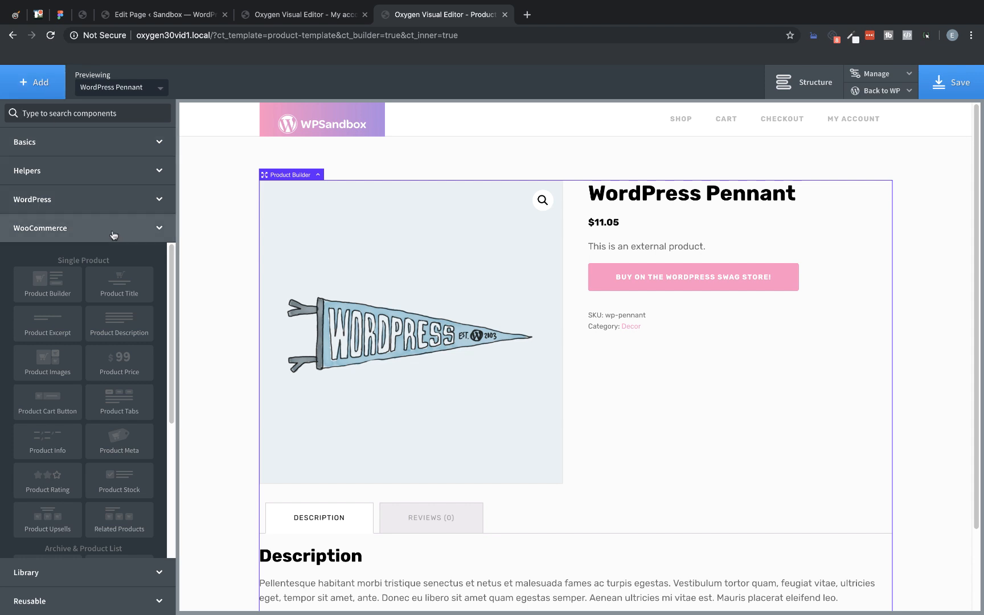
type("columns")
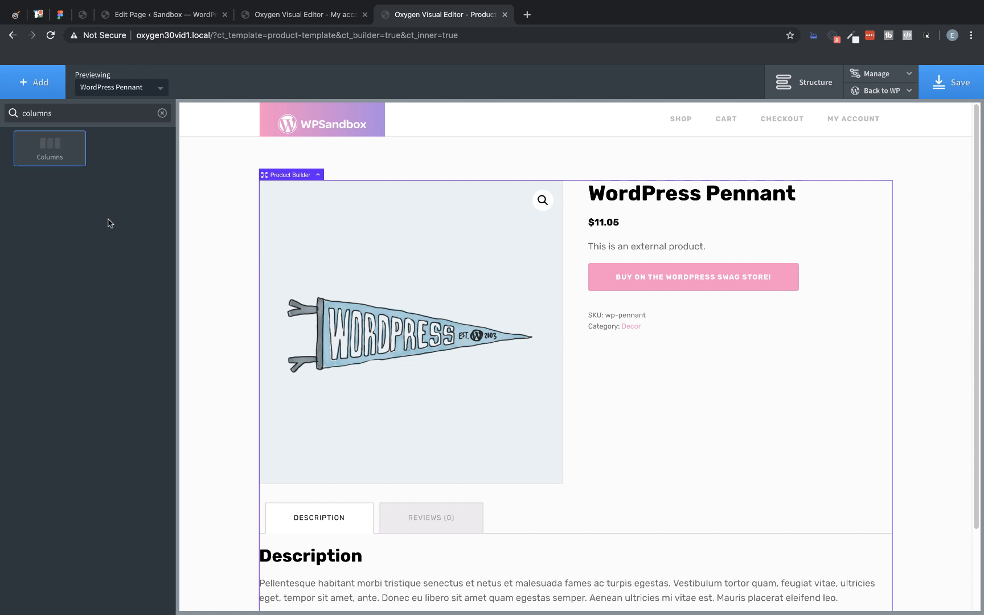
left_click(64, 147)
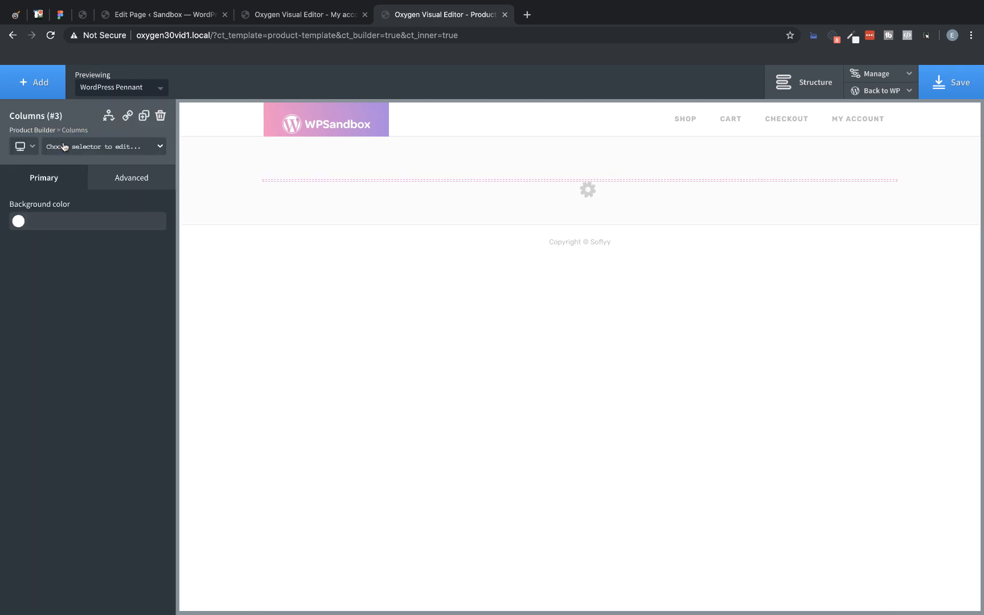
left_click(61, 239)
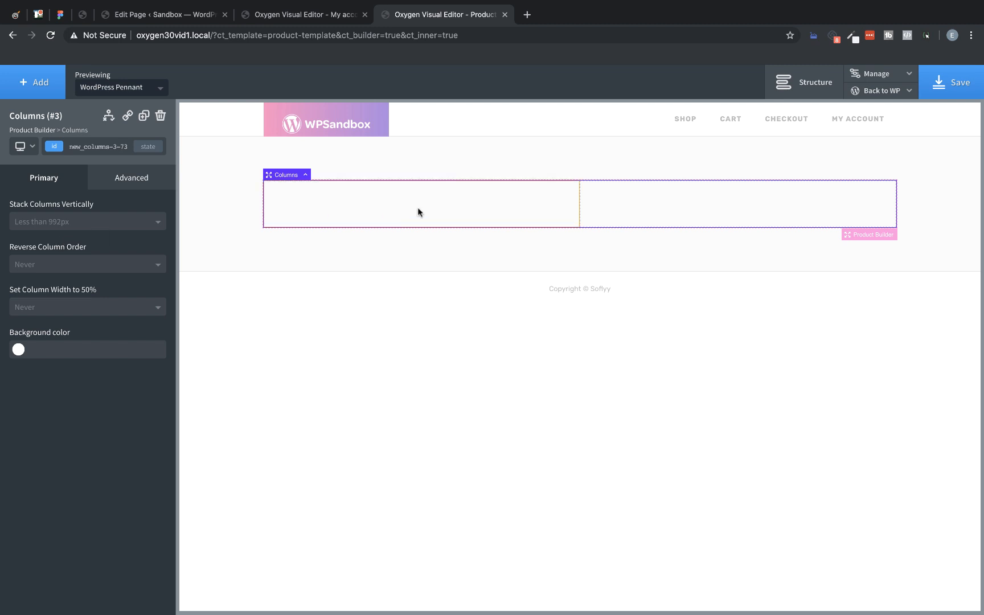
left_click(548, 198)
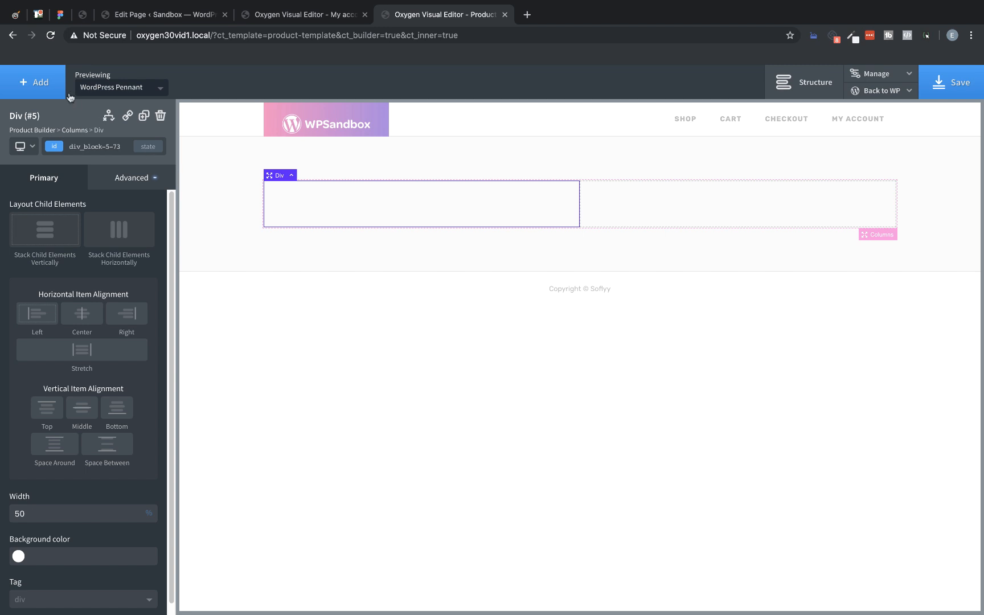
Step: Add the Product Title, Product Price, Product Description and Product Cart Button components to the first column
left_click(38, 86)
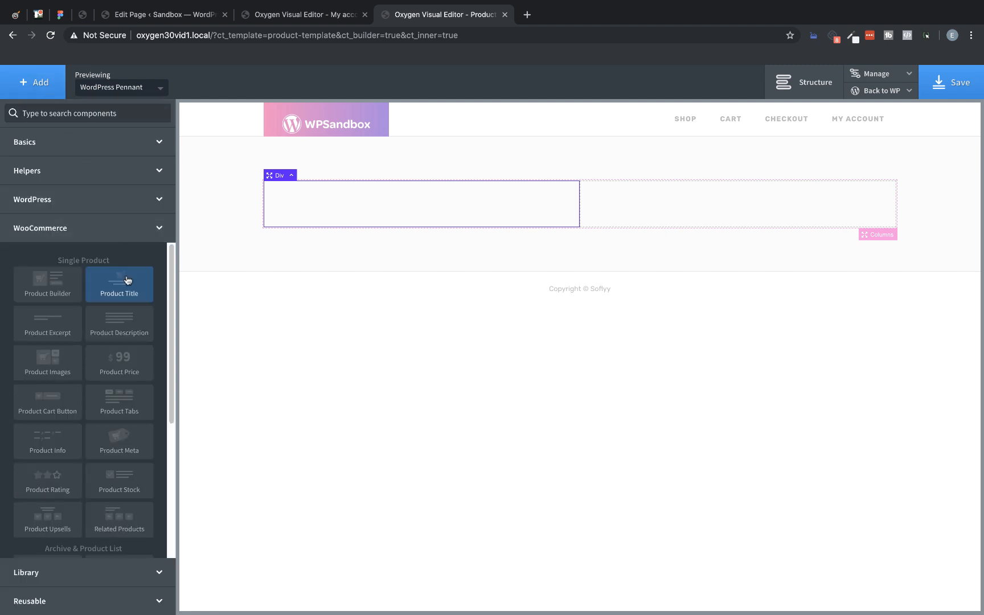
left_click(120, 283)
left_click(37, 83)
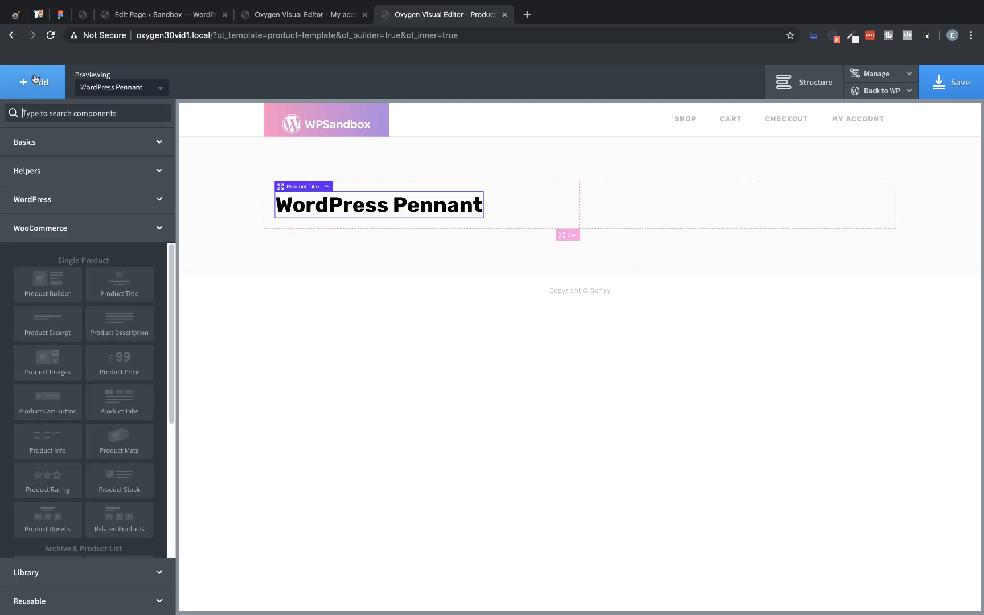
left_click(126, 355)
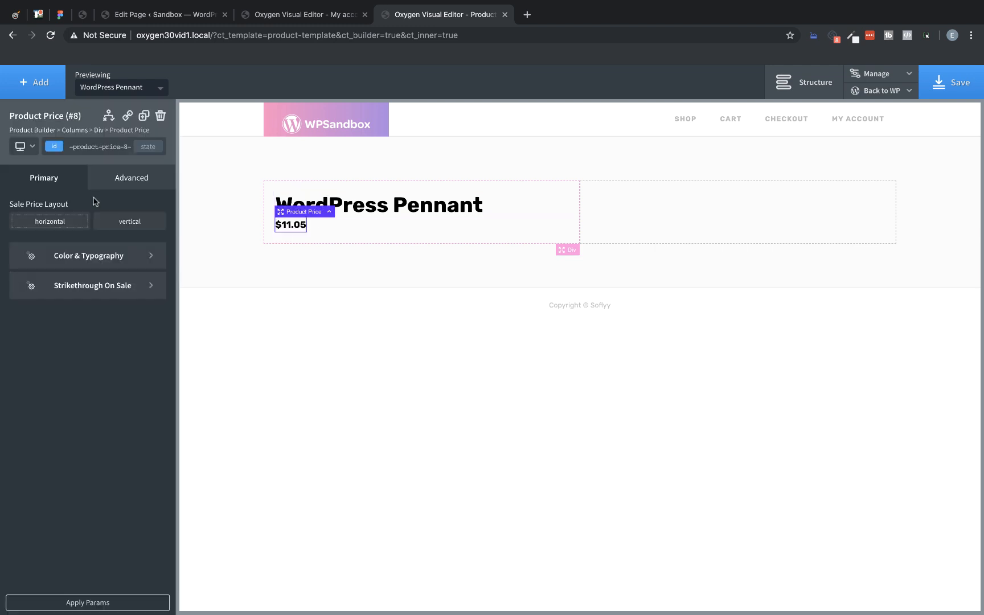
left_click(49, 87)
left_click(123, 327)
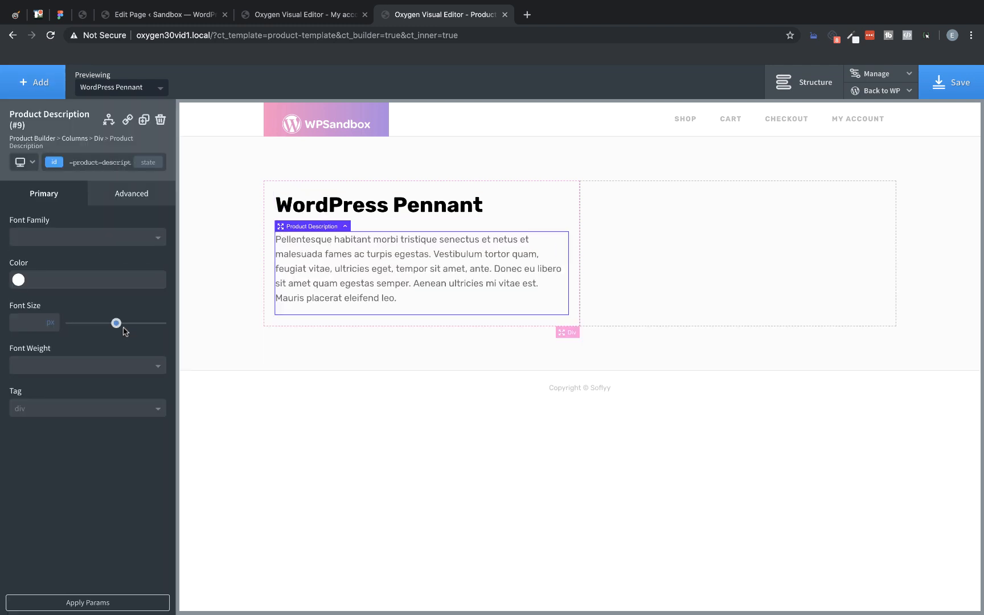
left_click(42, 87)
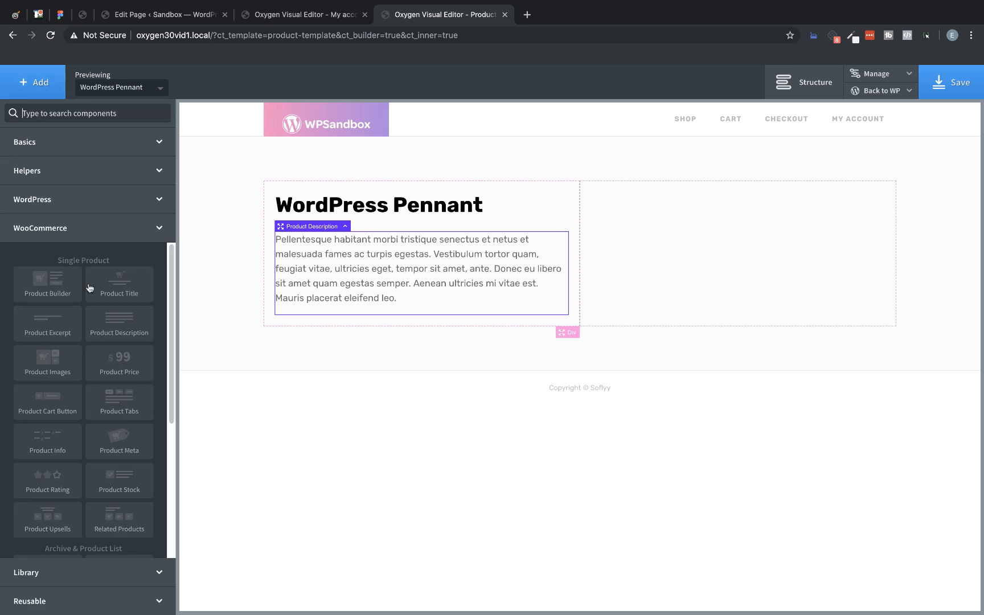
left_click(41, 392)
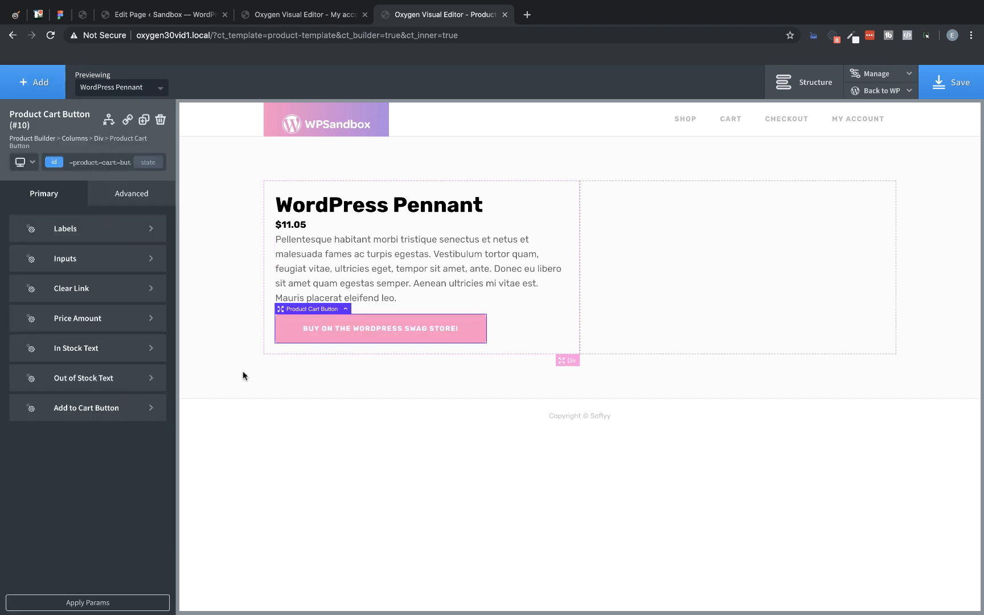
Step: Set the product title's line height to 1.2 and its text color to the global color DarkPurple
left_click(344, 212)
left_click(131, 177)
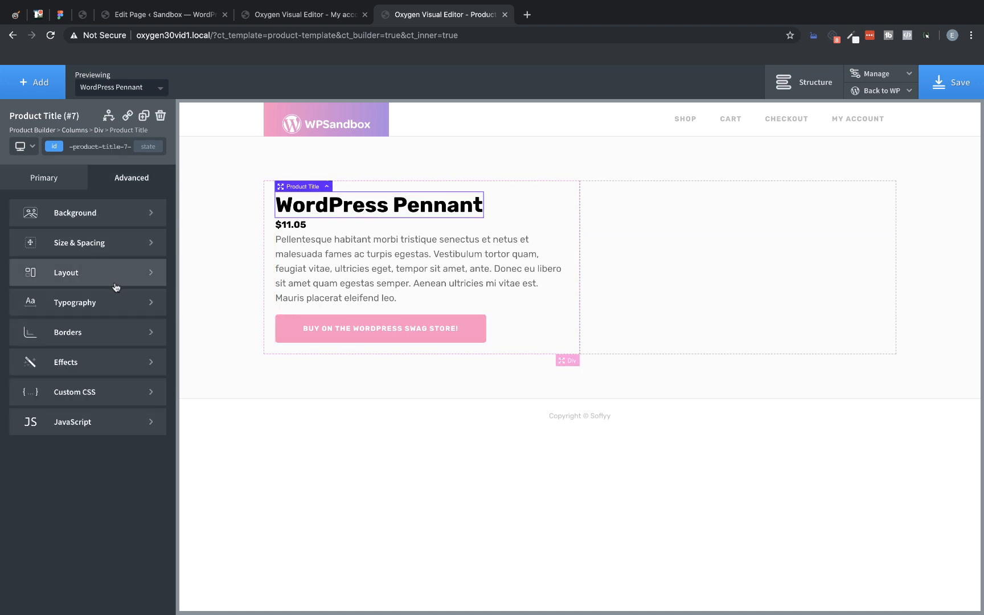
left_click(113, 302)
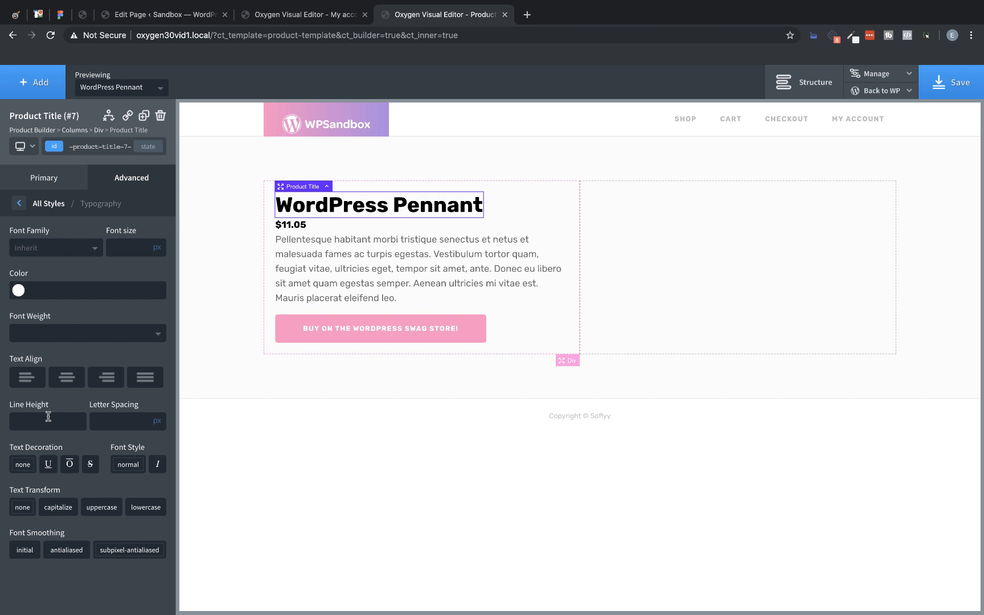
type("1.2")
left_click(19, 291)
left_click(38, 437)
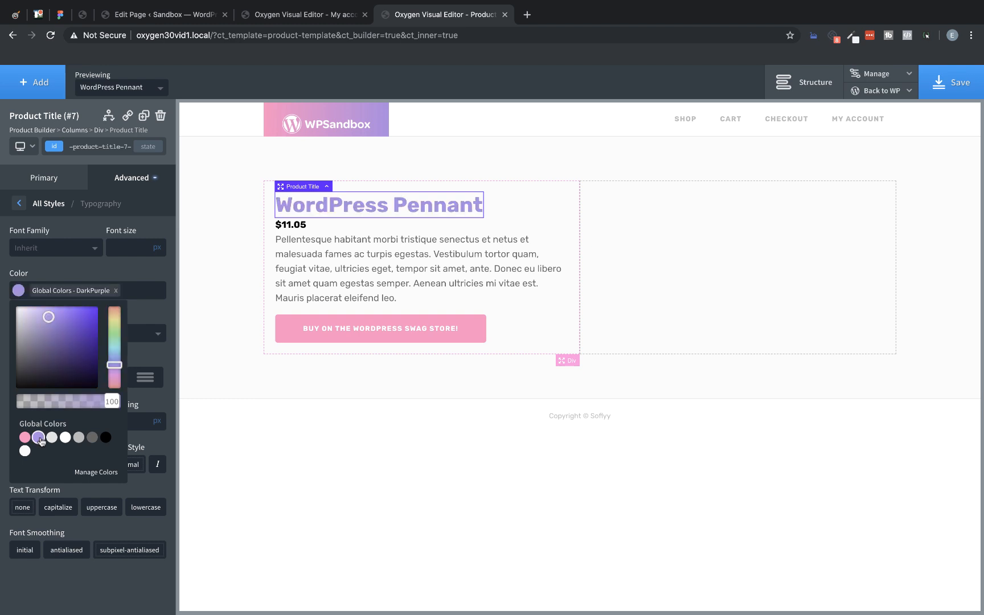
Step: Set the product price's text color to the global color Dark Grey
left_click(296, 228)
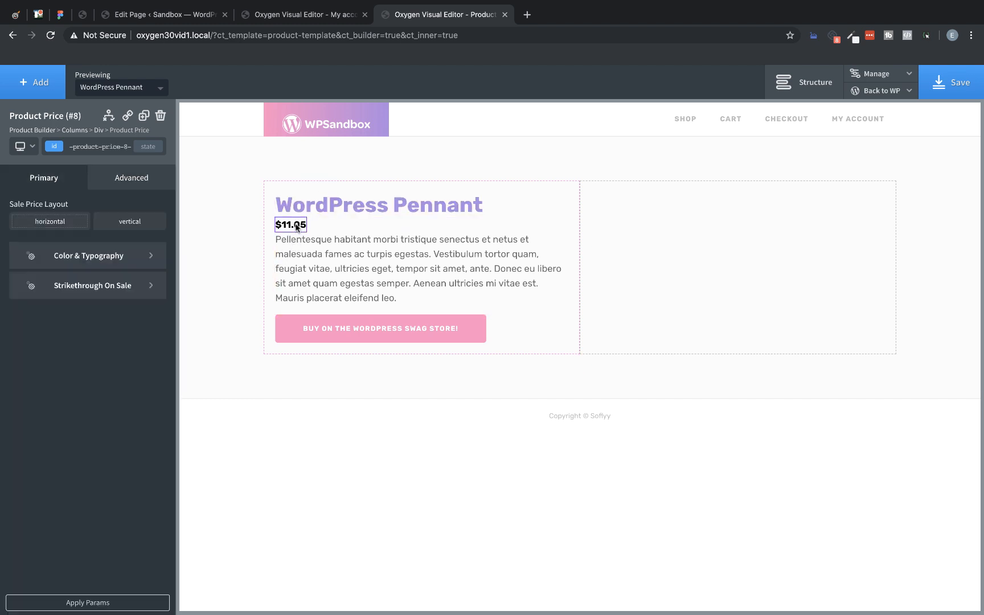
left_click(116, 262)
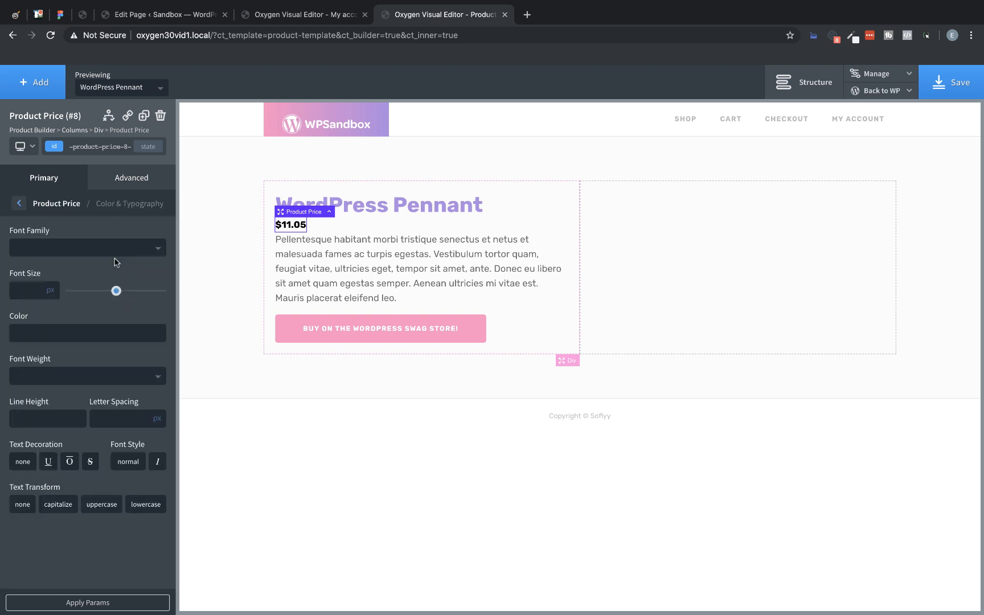
left_click(29, 334)
left_click(92, 481)
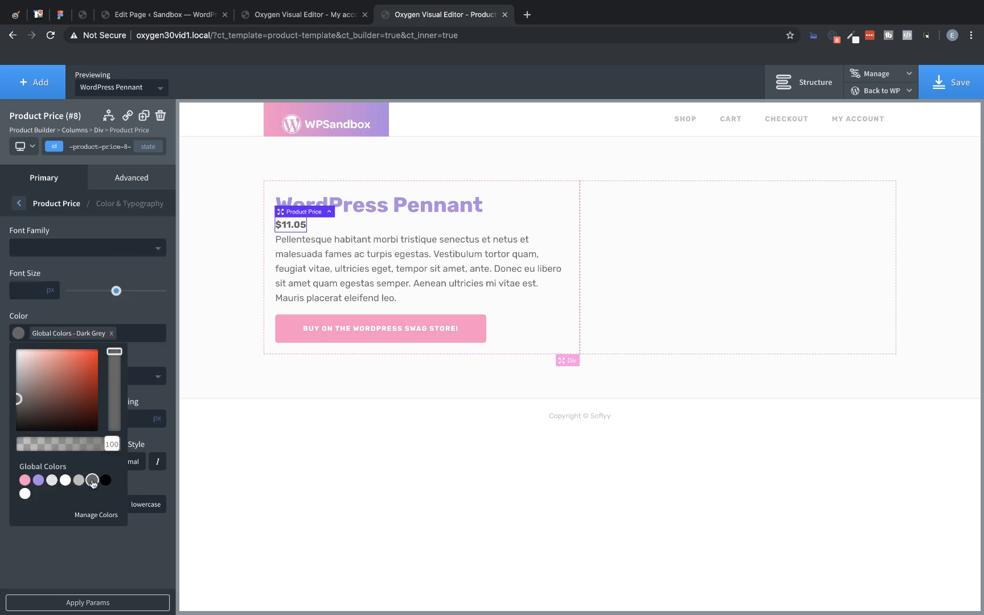
left_click(16, 339)
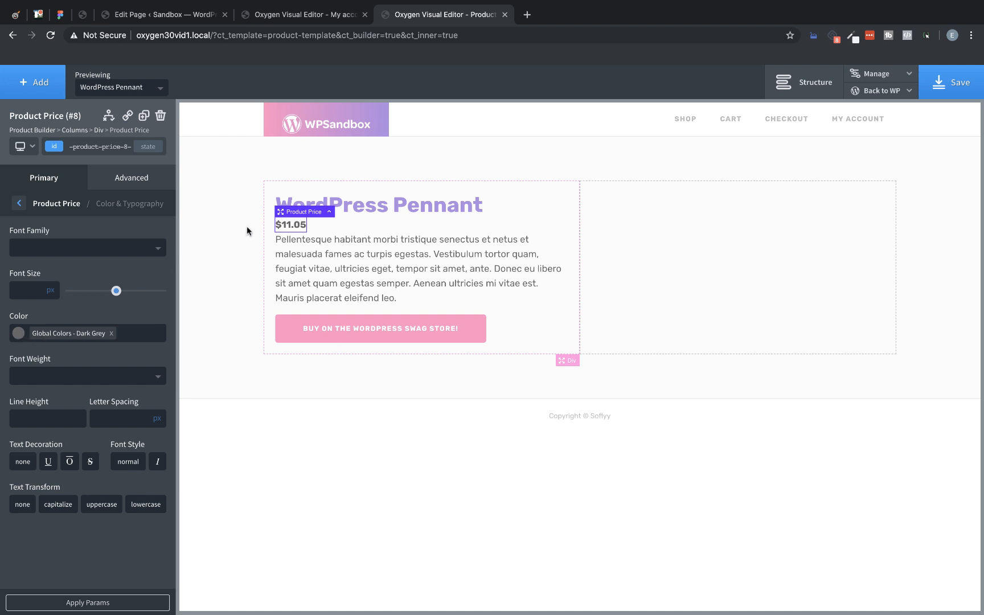
Step: Add bottom margins to the product title, the price (10 px) and the description to space out the first column
left_click(298, 206)
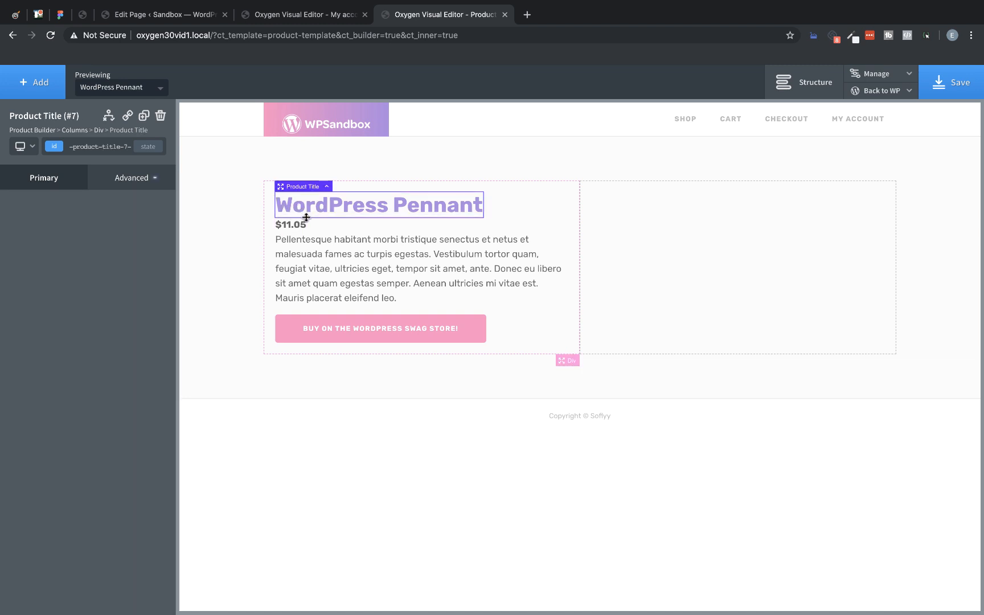
left_click_drag(307, 219, 297, 248)
left_click(300, 233)
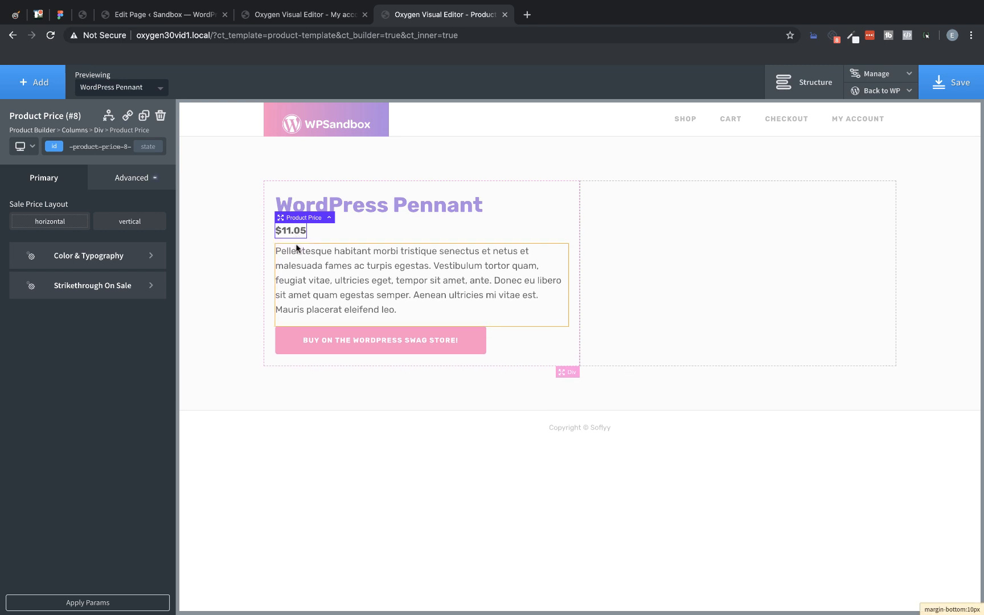
left_click(312, 274)
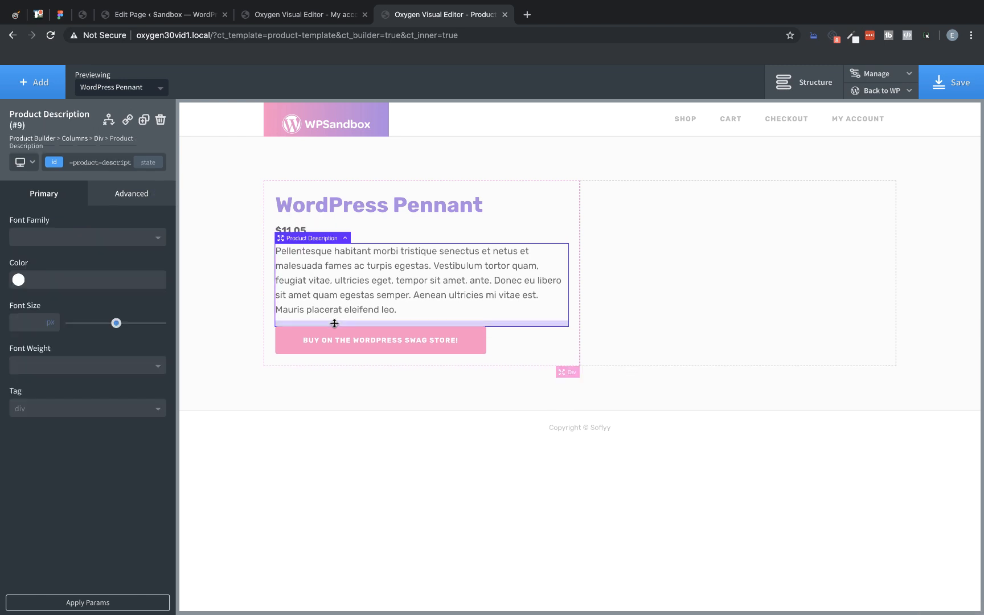
left_click_drag(334, 325, 335, 343)
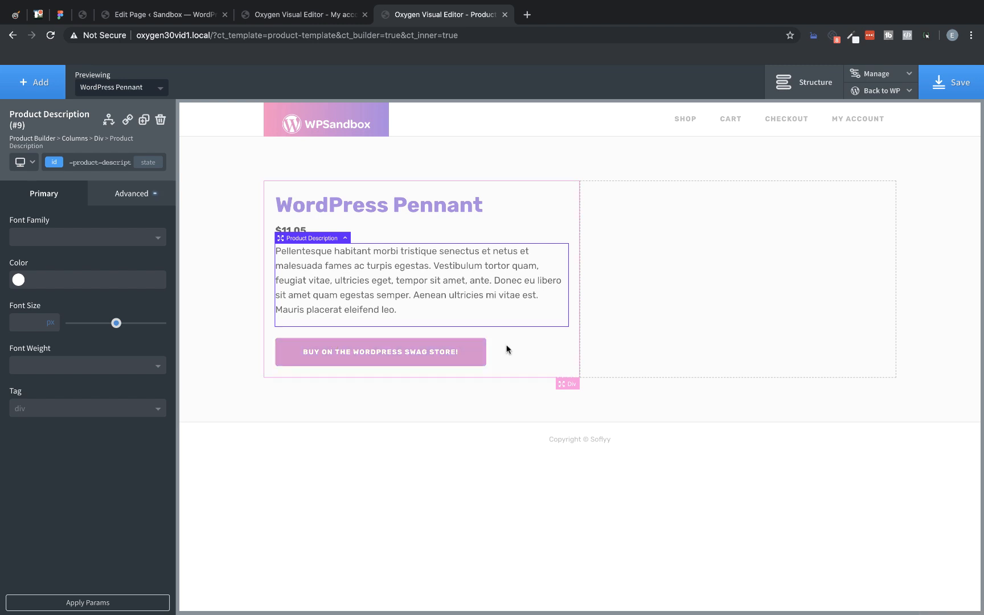
Step: Add the Product Images component to the second column and align the first column's content vertically to the middle
left_click(691, 313)
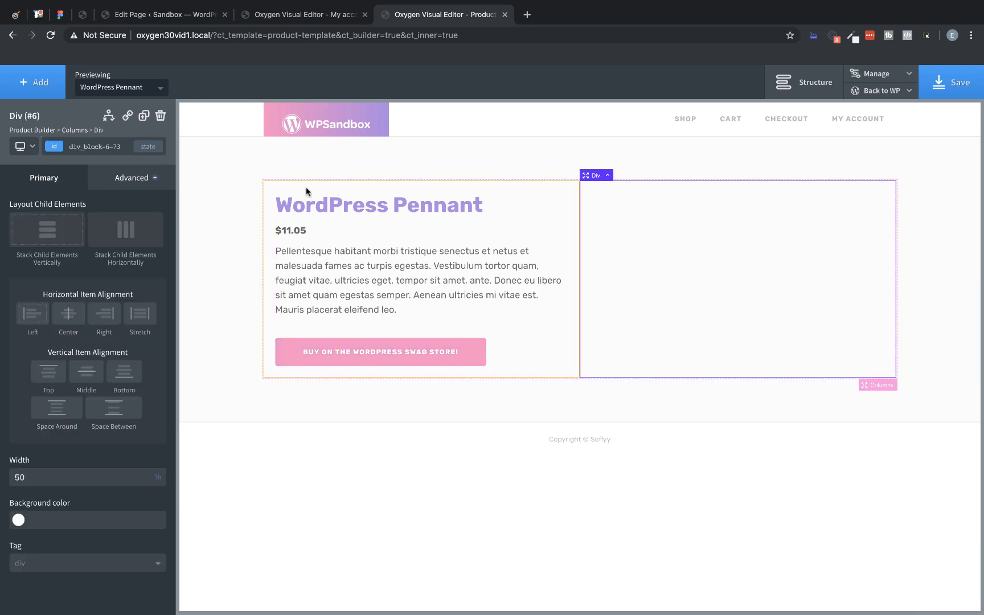
left_click(38, 91)
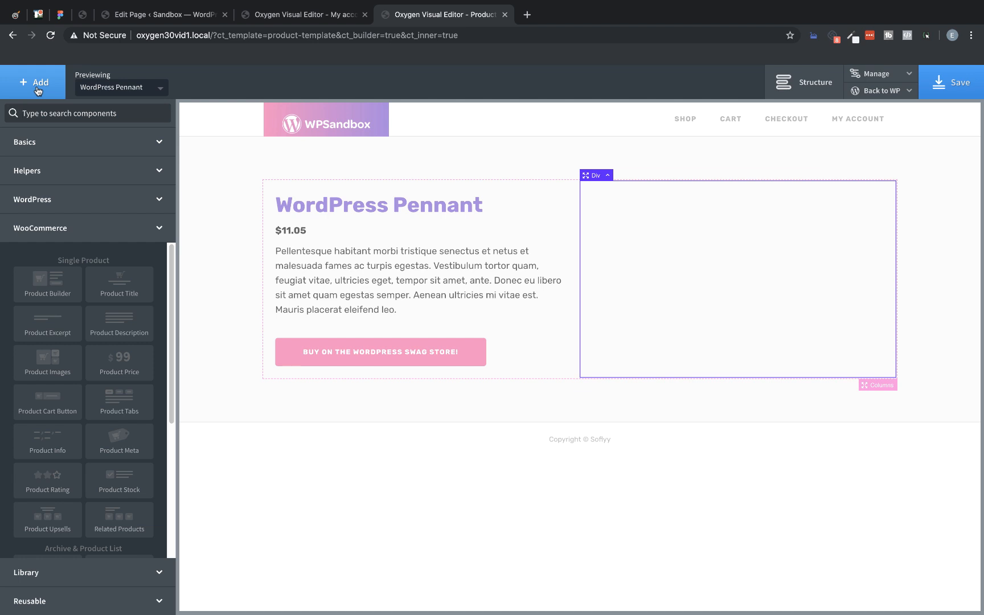
left_click(58, 365)
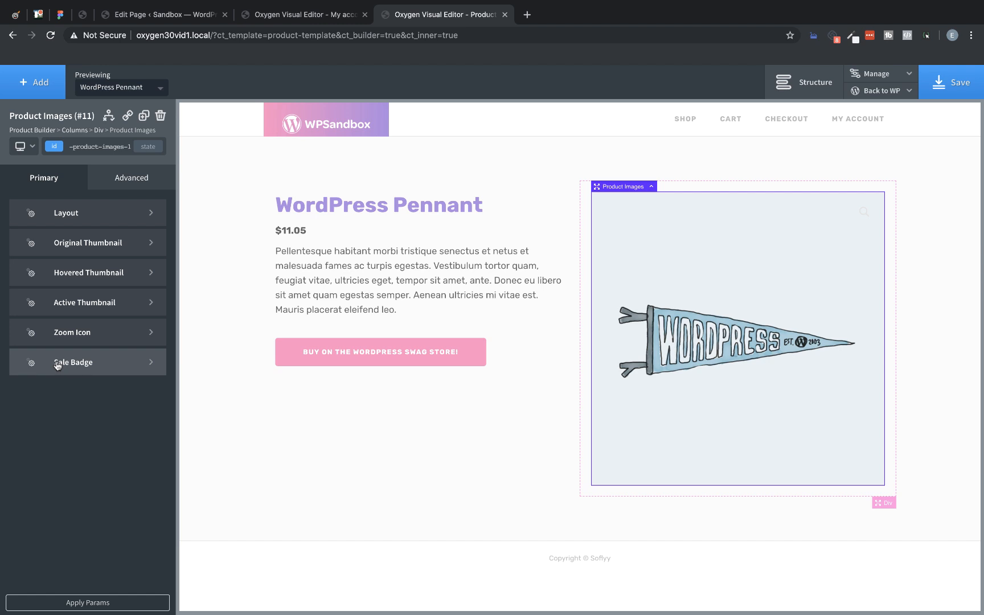
left_click(346, 396)
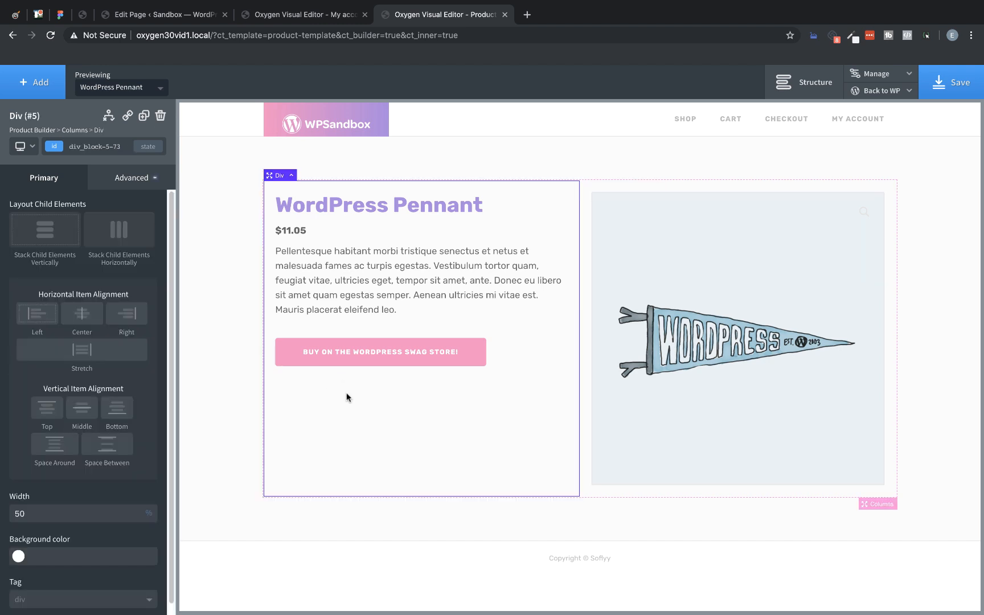
left_click(80, 409)
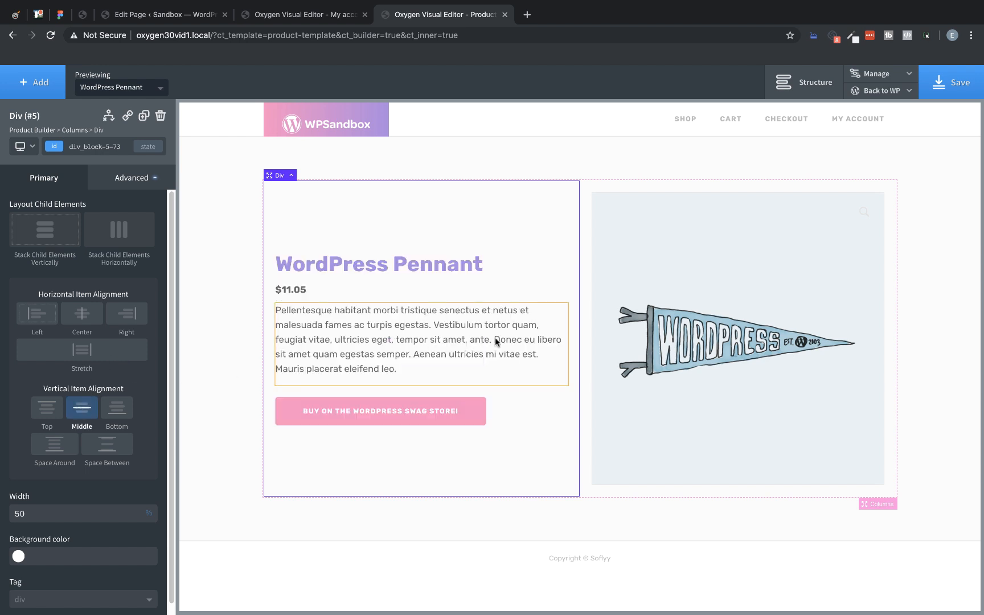
Step: Add Product Tabs to the Product Builder below the columns and set their content padding to 25 px on all sides
left_click(49, 131)
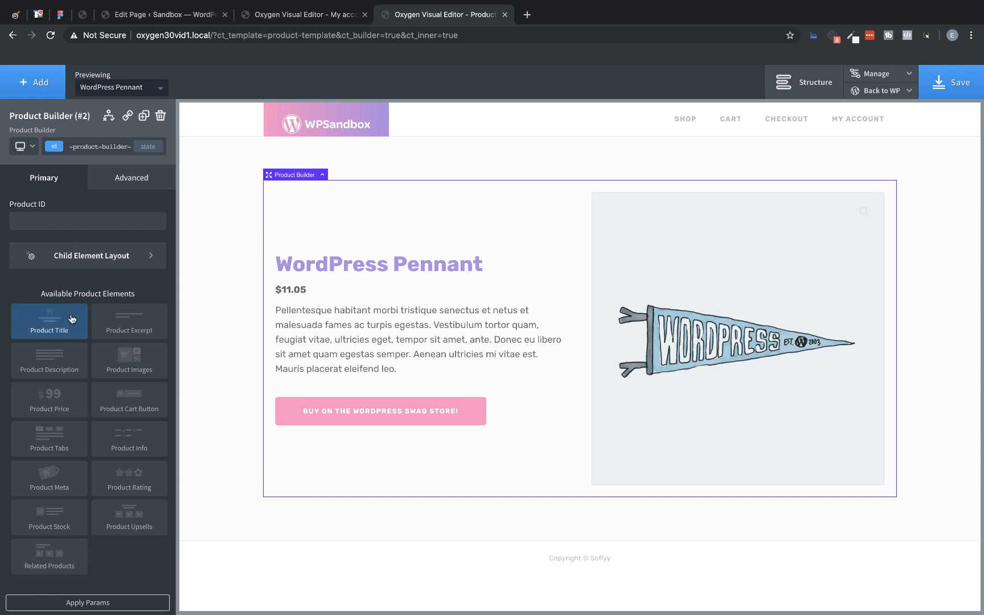
left_click(69, 447)
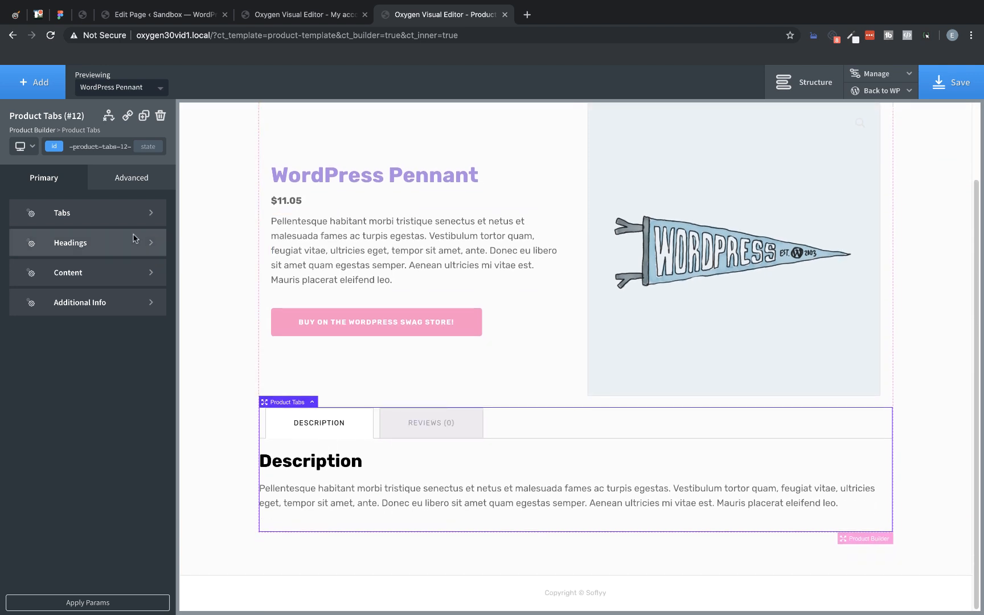
left_click(111, 268)
left_click(85, 289)
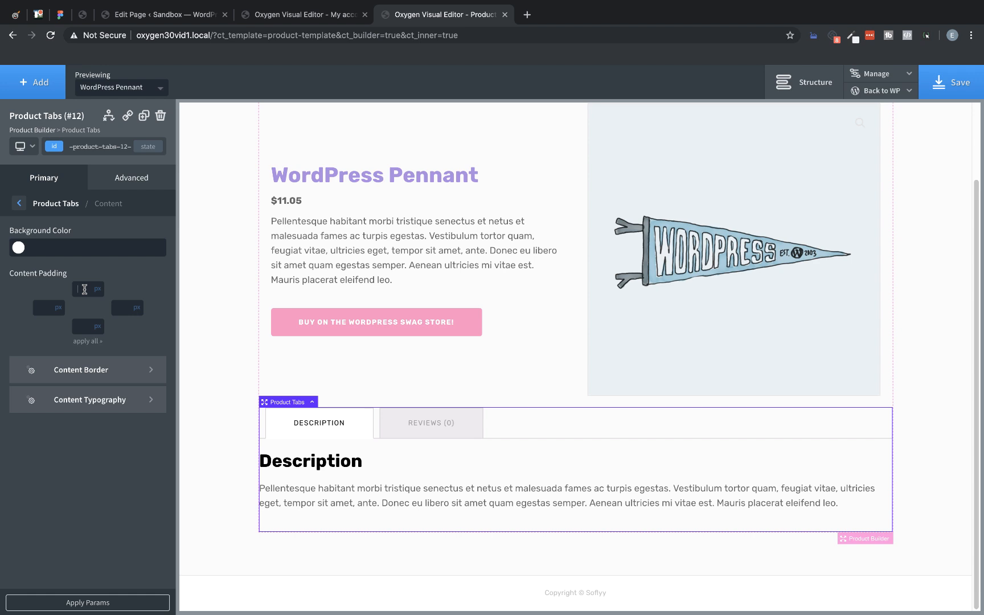
type("25")
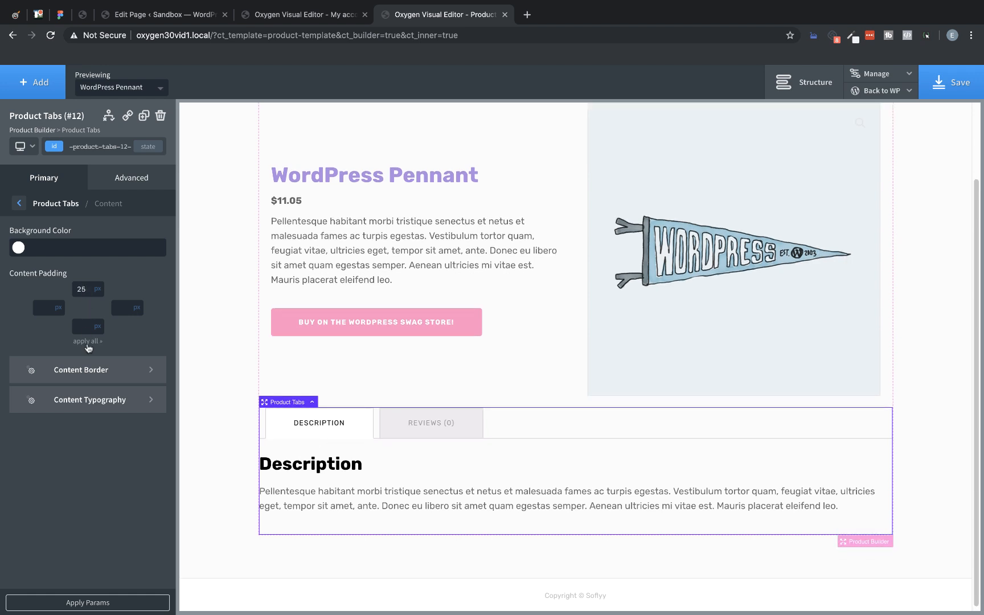
left_click(87, 341)
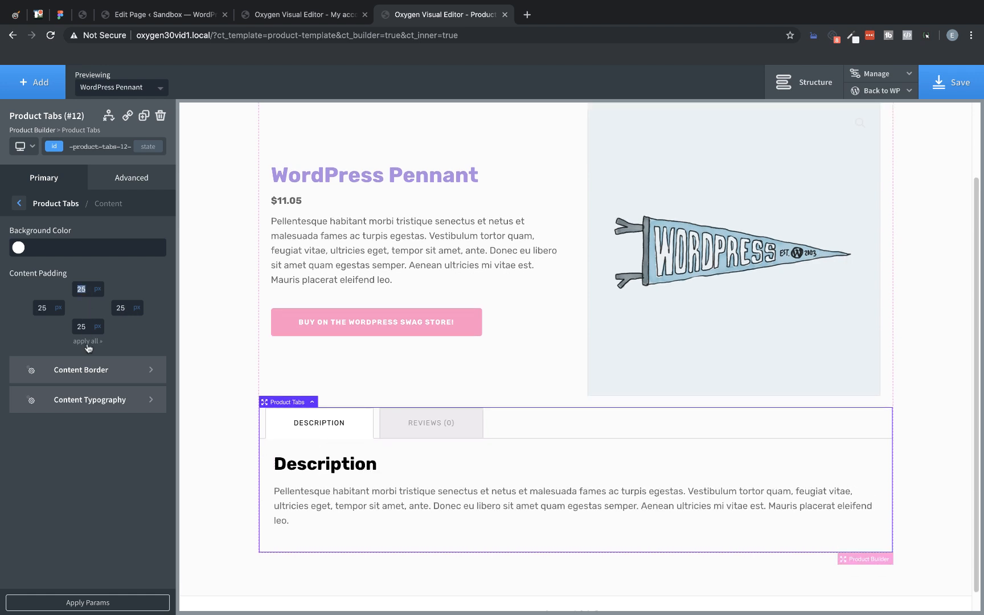
Step: Set the text color of the normal product tabs to the global color White
left_click(18, 203)
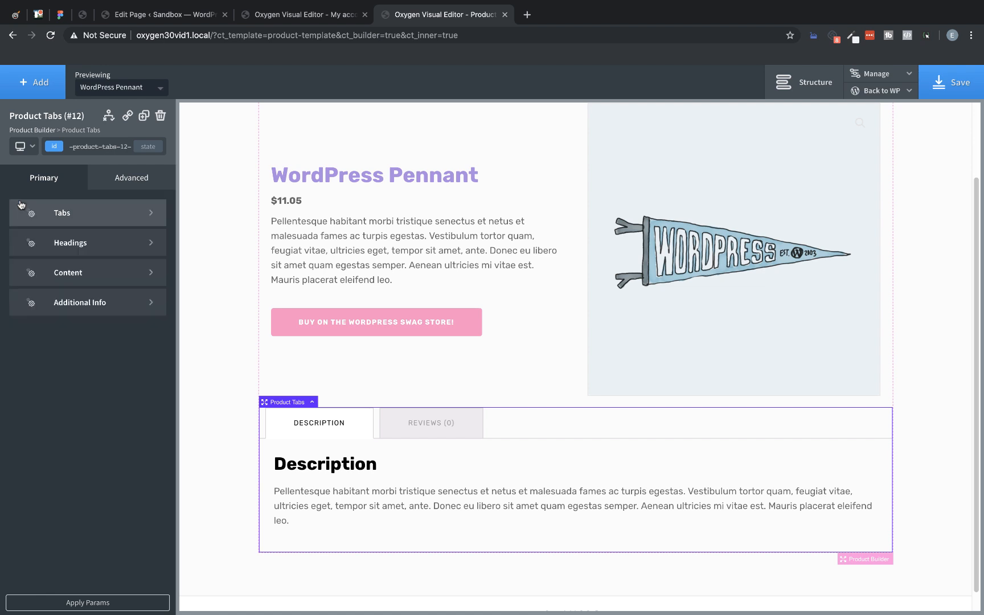
left_click(61, 212)
left_click(75, 240)
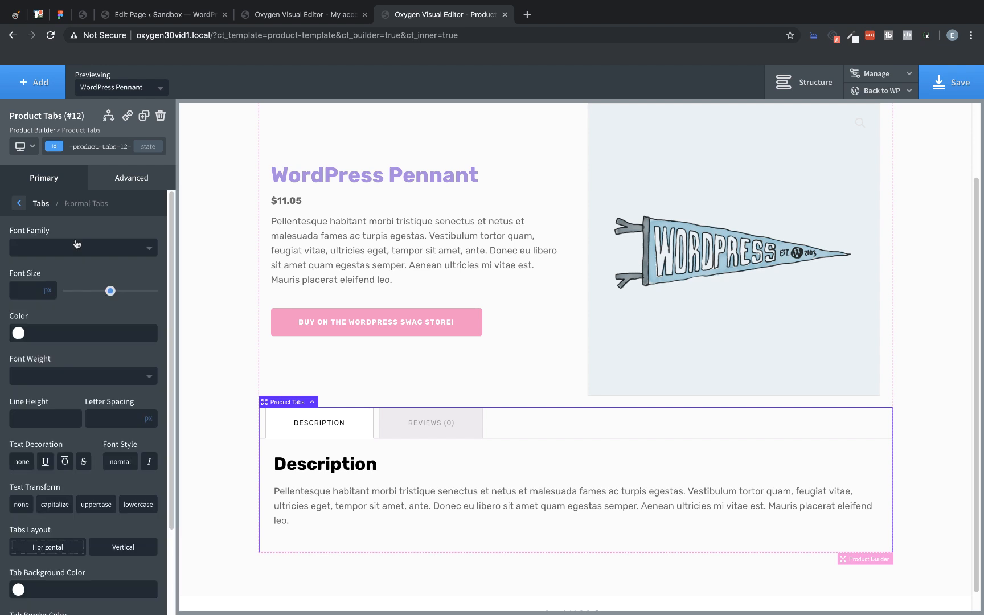
left_click(19, 333)
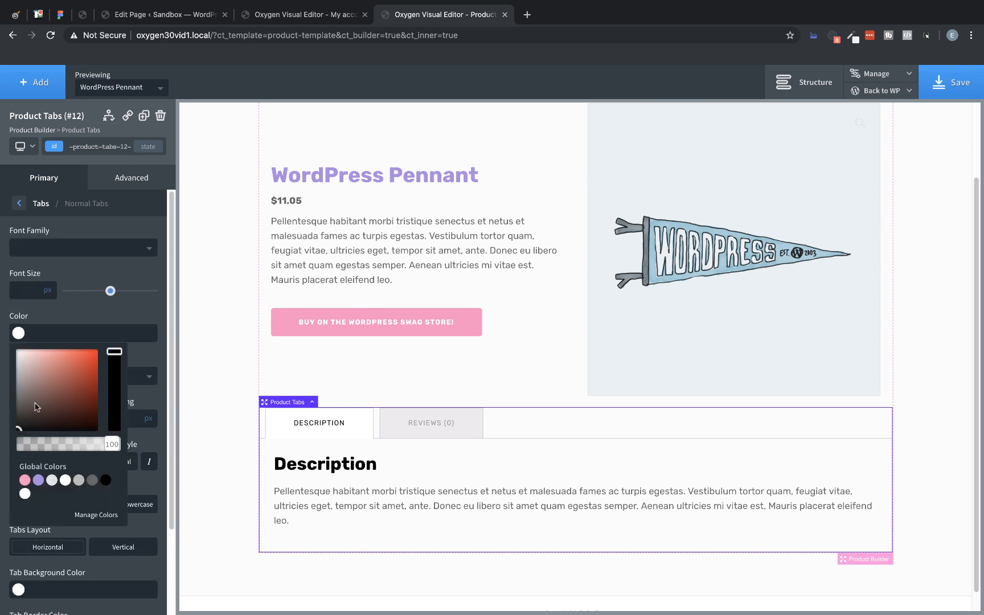
left_click(65, 480)
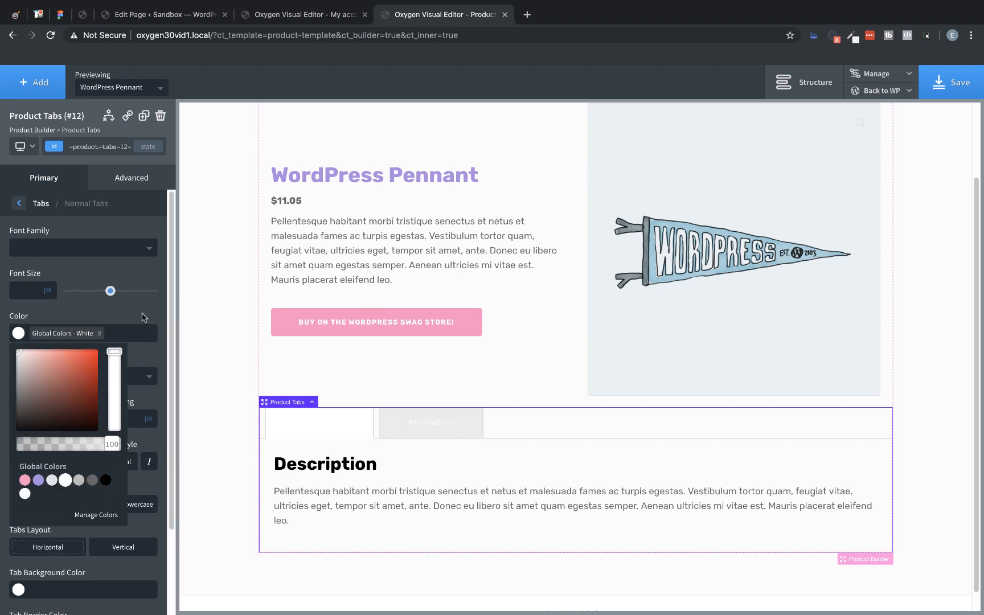
left_click(143, 317)
Step: Set the background color of the normal product tabs to the global color DarkPurple
scroll(144, 317, "down", 3)
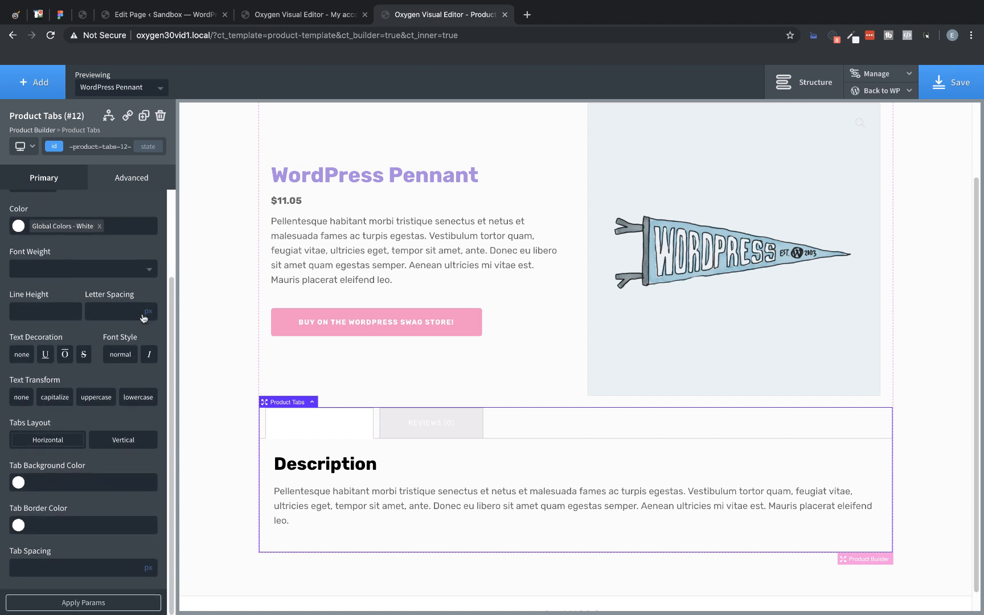
left_click(18, 484)
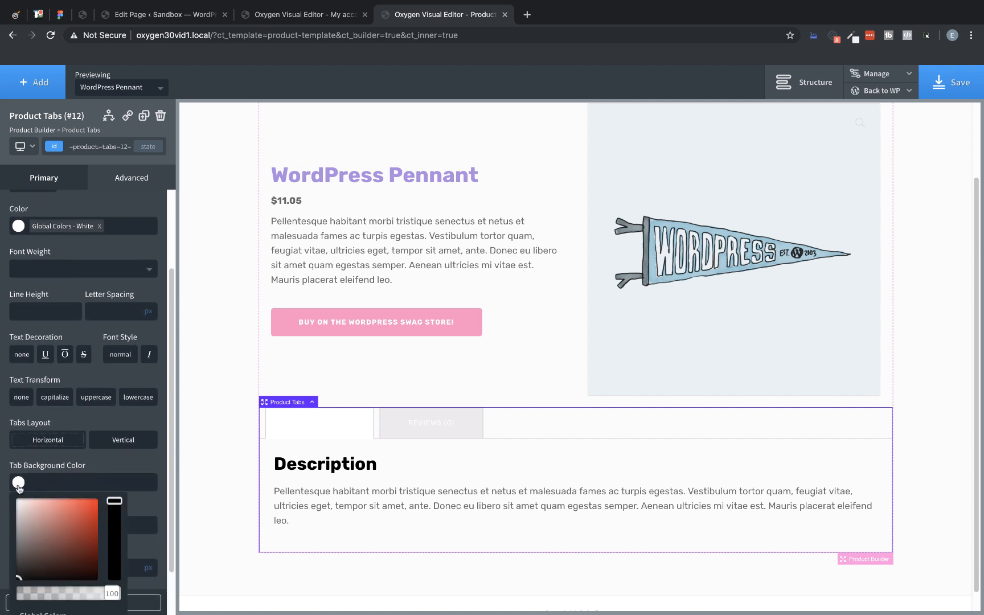
scroll(44, 530, "down", 2)
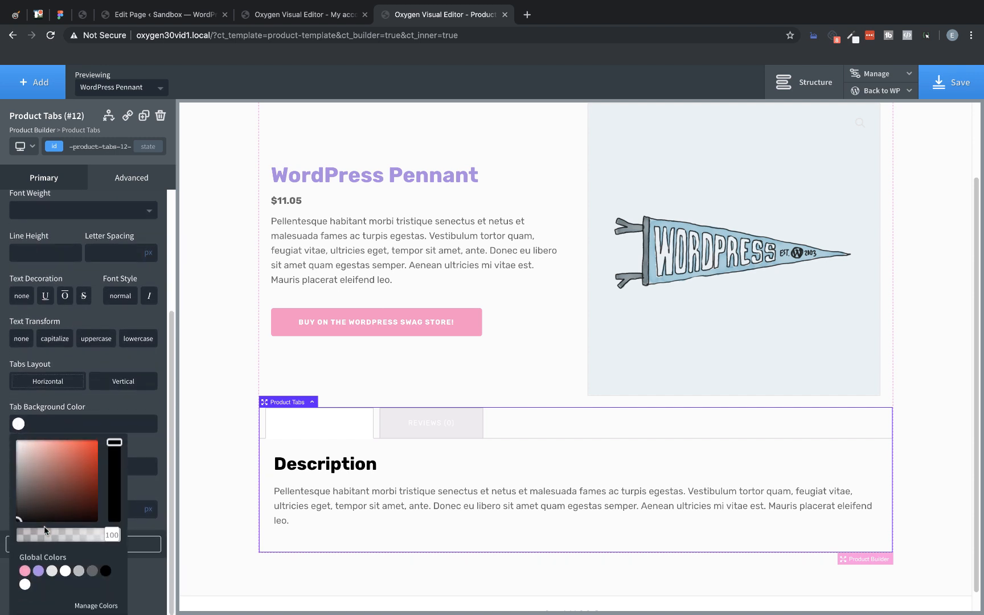
left_click(39, 571)
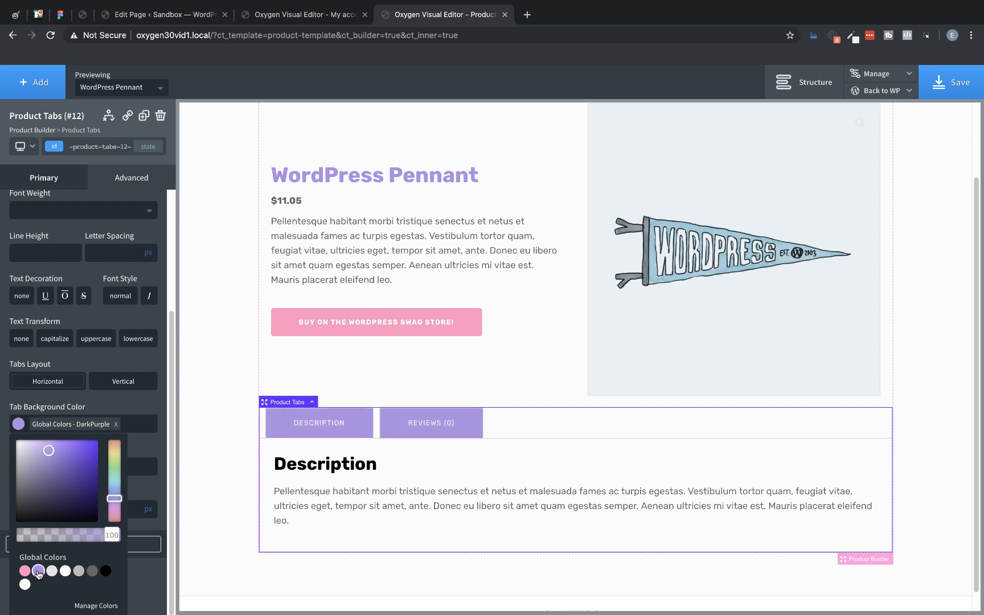
Step: Set the text color of the active product tab to the global color Black
left_click(136, 414)
scroll(44, 232, "up", 4)
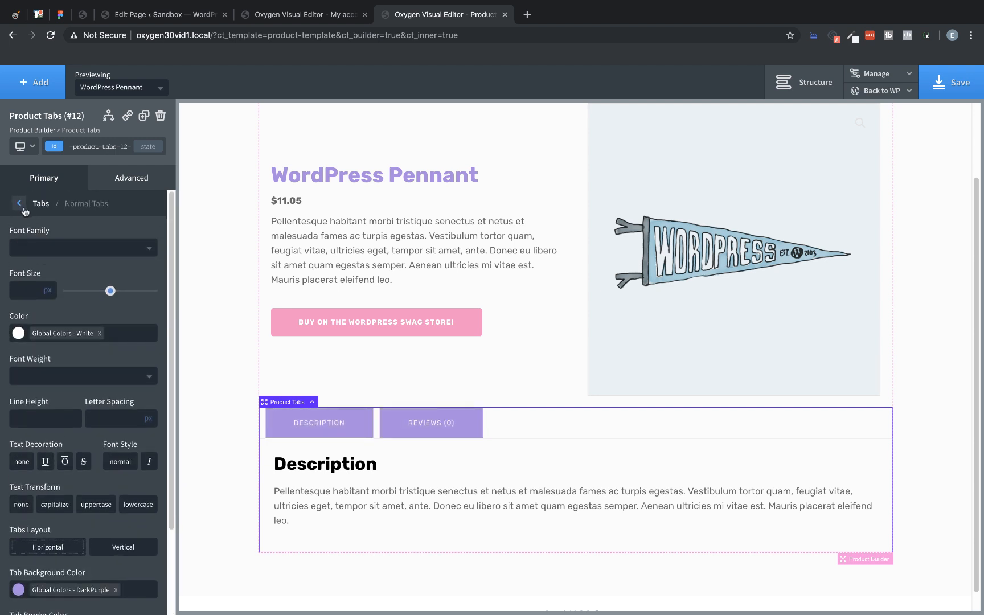
left_click(24, 206)
left_click(55, 268)
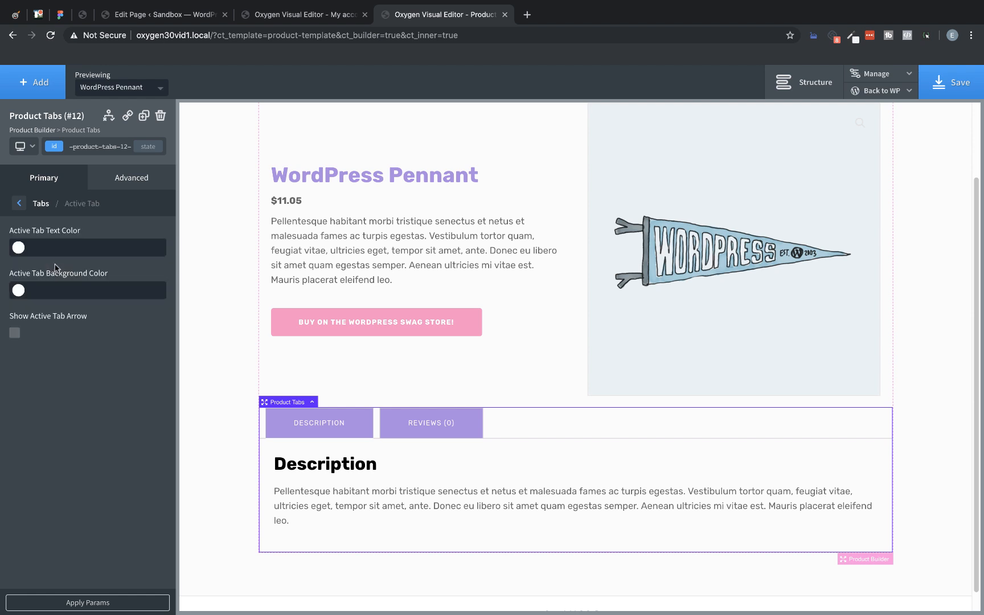
left_click(19, 247)
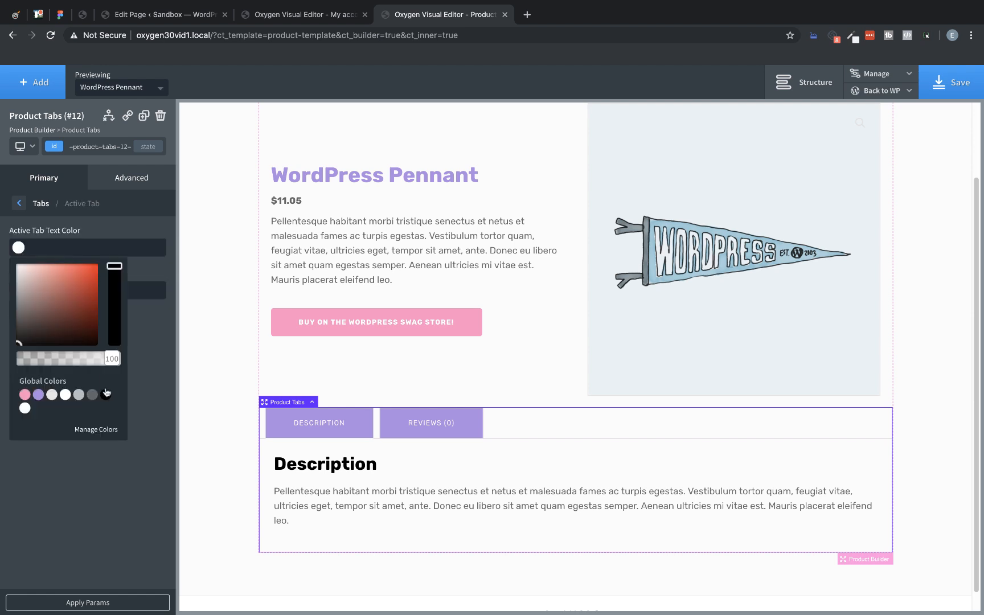
left_click(105, 393)
left_click(141, 364)
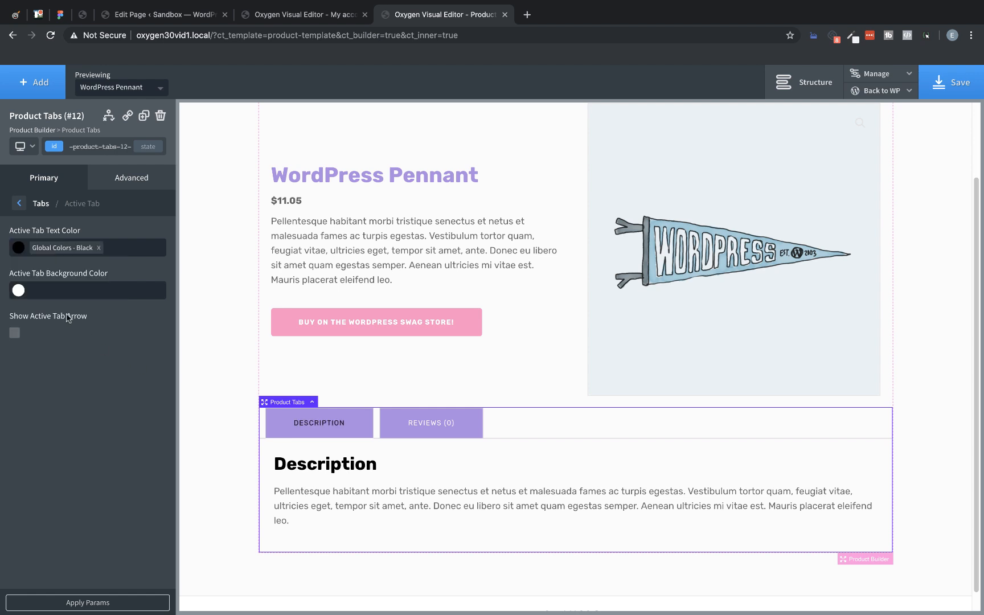
Step: Set the active product tab's background color to the global color White and check the styling on the Reviews tab
left_click(18, 290)
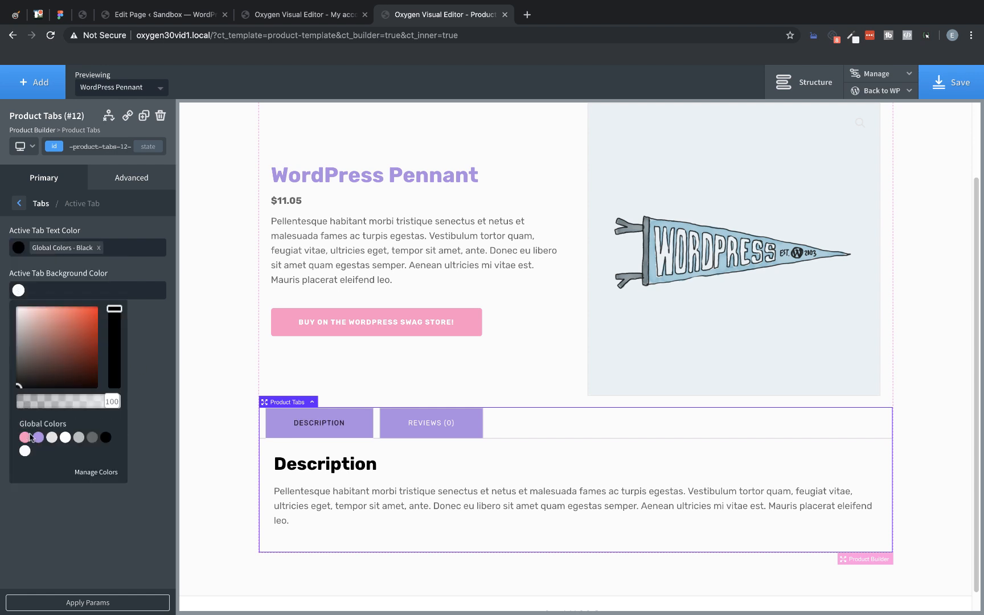
left_click(65, 437)
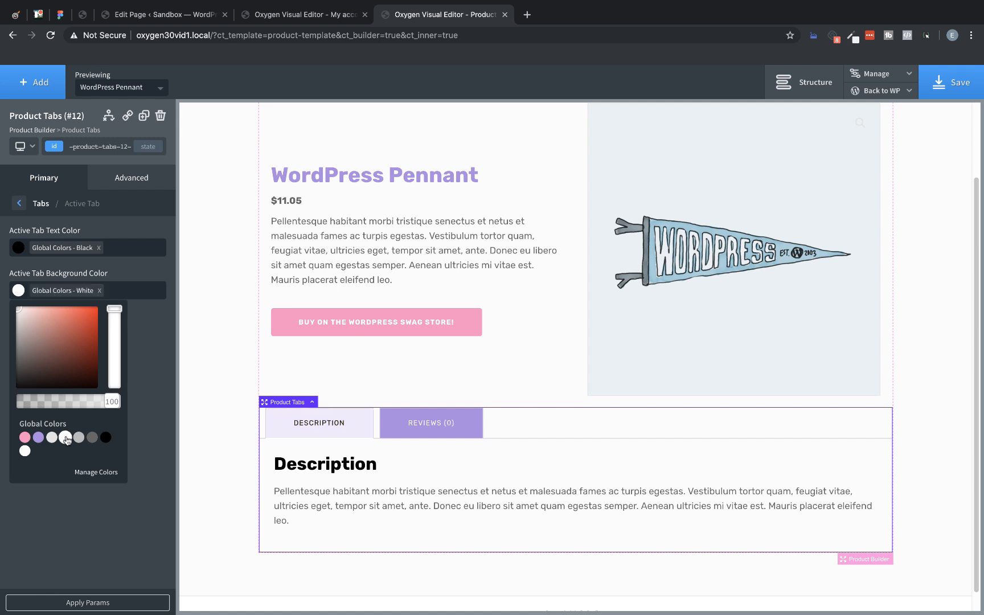
left_click(143, 452)
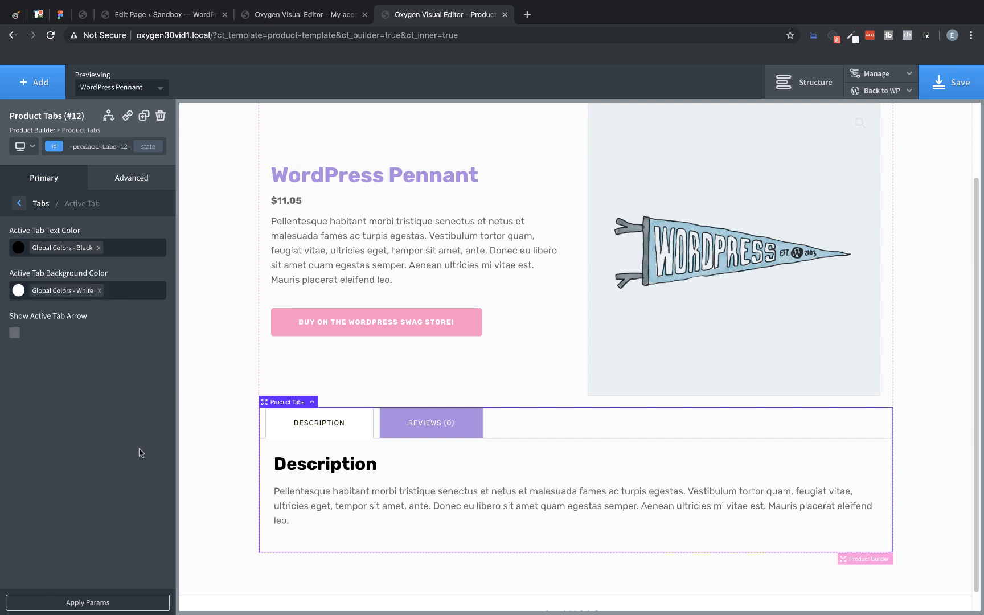
left_click(424, 421)
Step: Save the product template and review the WordPress Pennant product page on the frontend in a separate browser tab
left_click(949, 85)
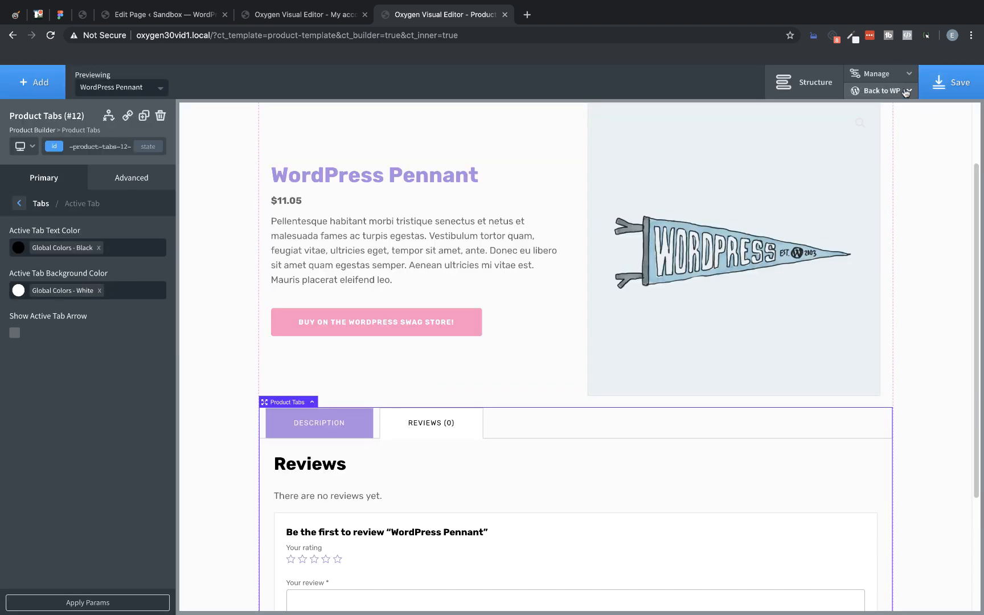
left_click(906, 93)
right_click(901, 120)
left_click(737, 84)
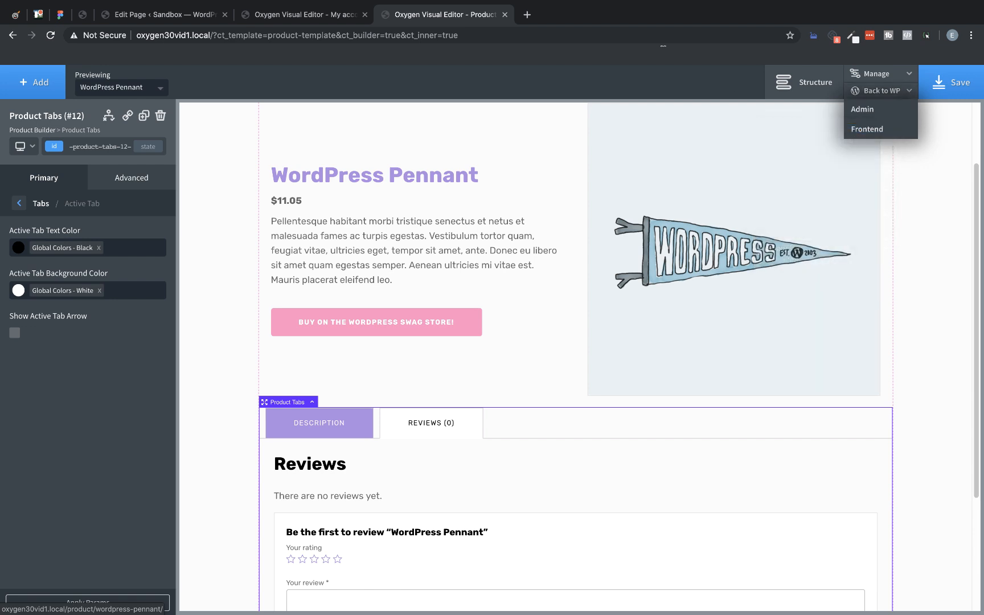
left_click(569, 21)
scroll(433, 175, "down", 3)
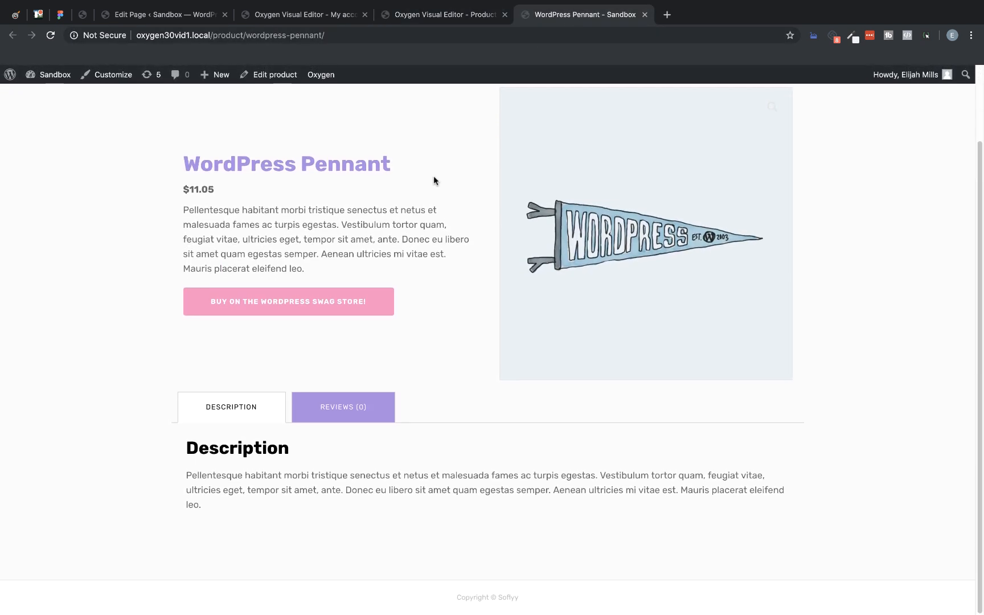
scroll(433, 180, "up", 3)
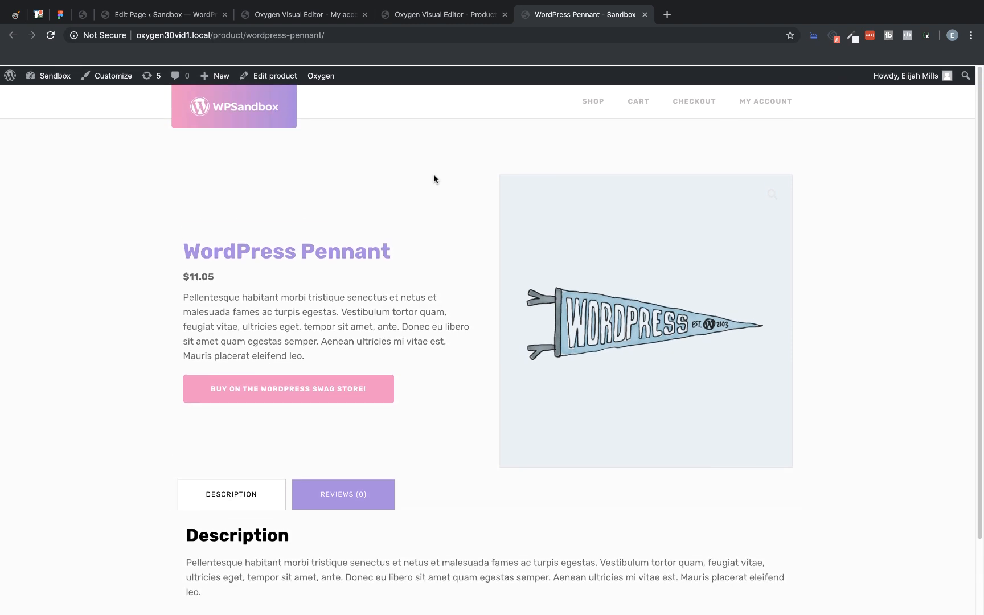
Step: Open the T-Shirt product from the shop page and examine how the template renders it
left_click(592, 103)
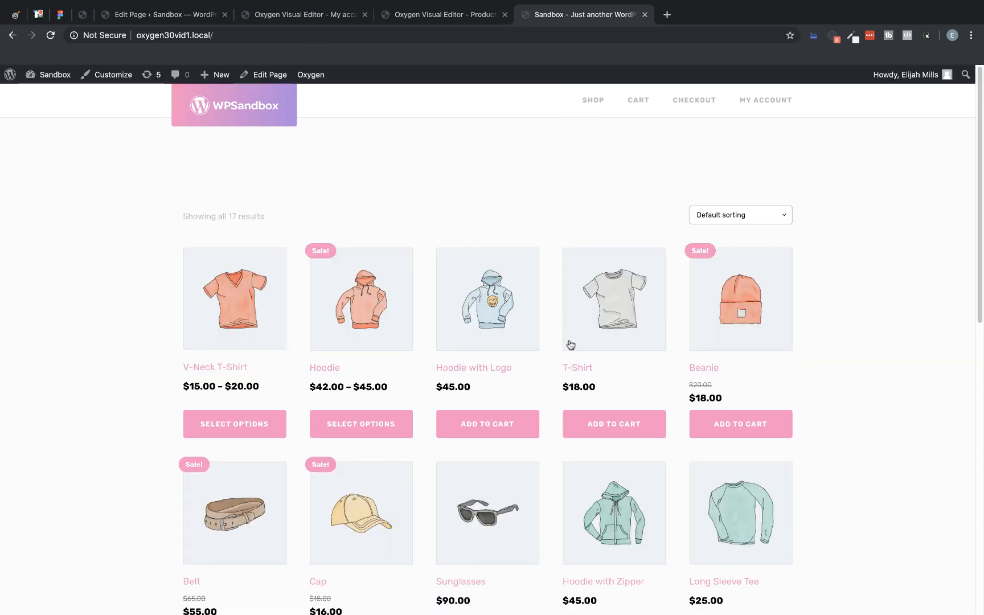
left_click(572, 368)
scroll(574, 365, "down", 3)
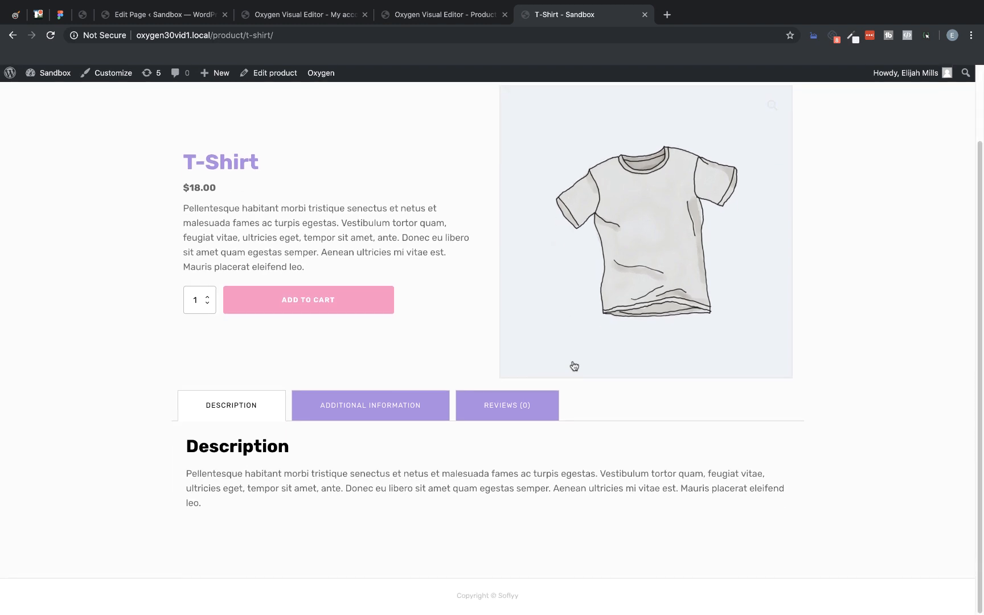
scroll(574, 365, "up", 3)
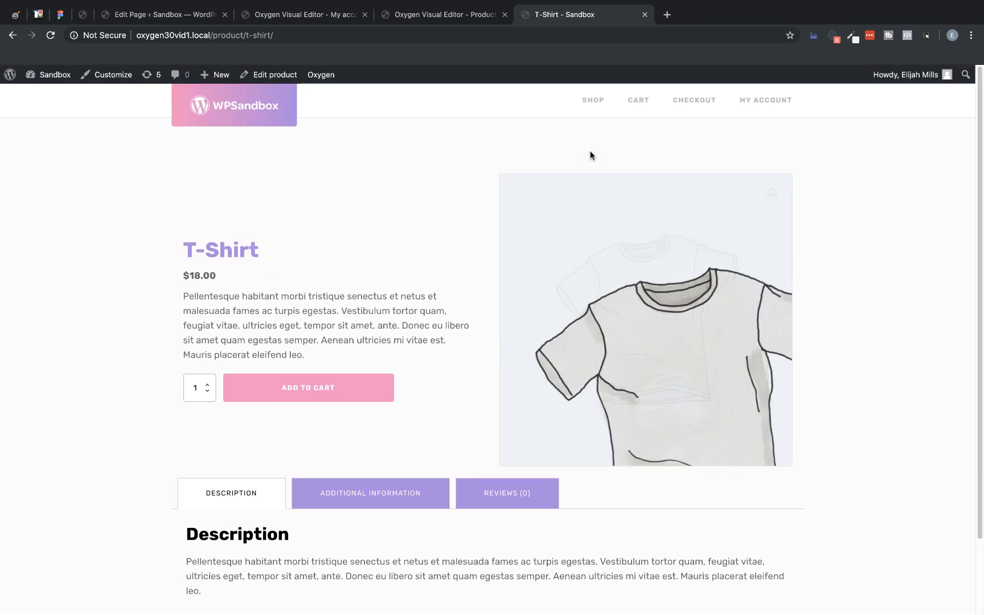
Step: Return to the shop, open the Sunglasses product and examine its page layout
left_click(592, 100)
scroll(537, 342, "down", 2)
scroll(539, 364, "down", 1)
left_click(481, 409)
scroll(480, 407, "down", 2)
scroll(480, 407, "up", 2)
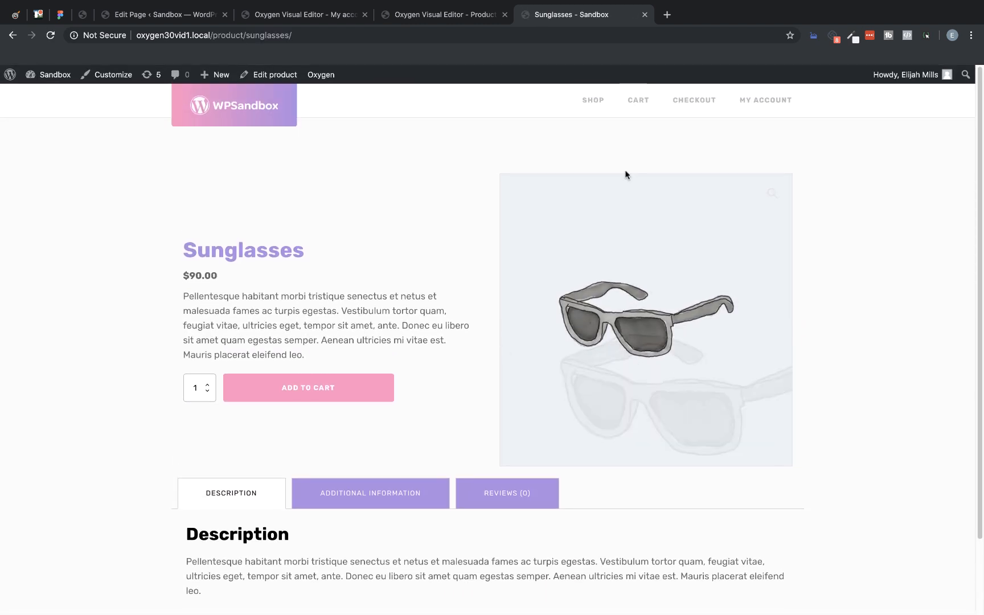
Step: Go back to the shop, open the Long Sleeve Tee product and examine its page from header to footer
left_click(605, 103)
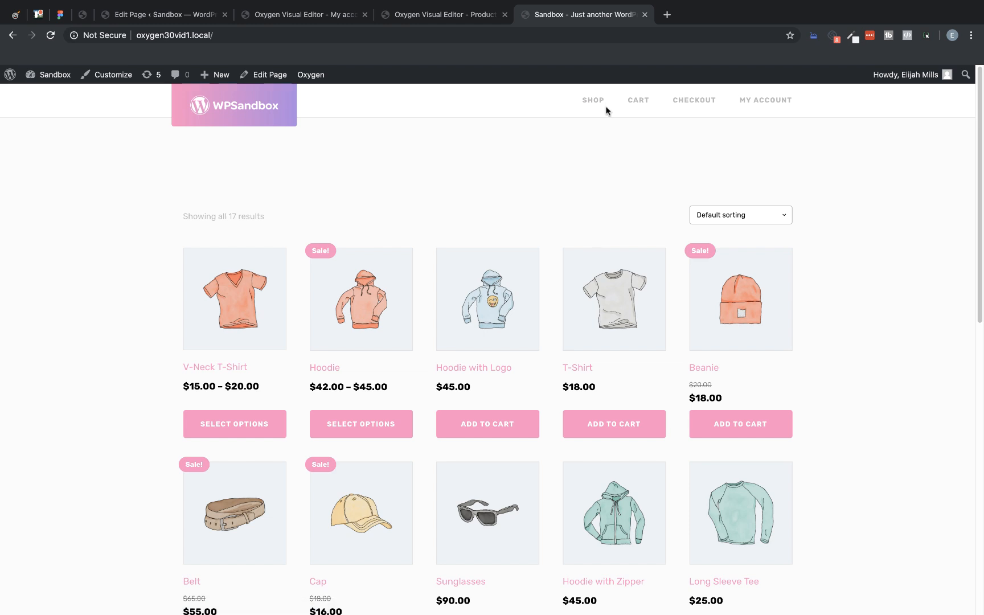
scroll(671, 287, "down", 5)
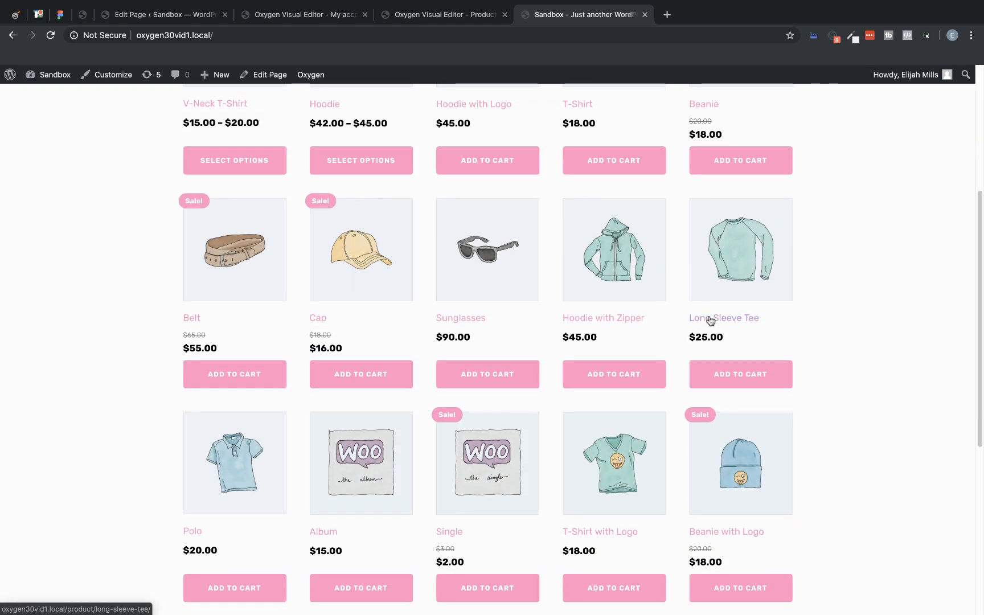
left_click(710, 320)
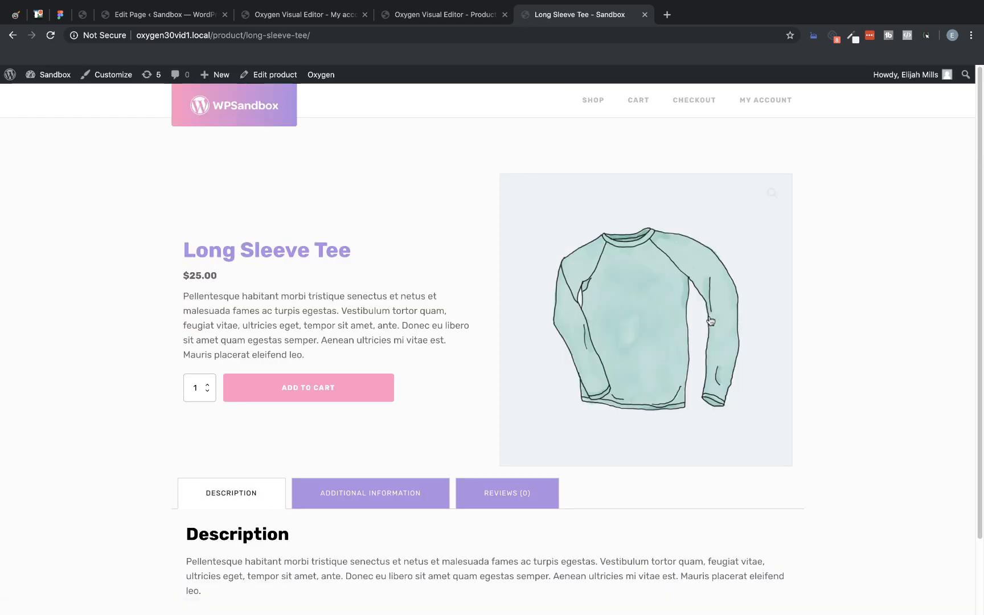
scroll(710, 321, "down", 3)
scroll(710, 320, "up", 3)
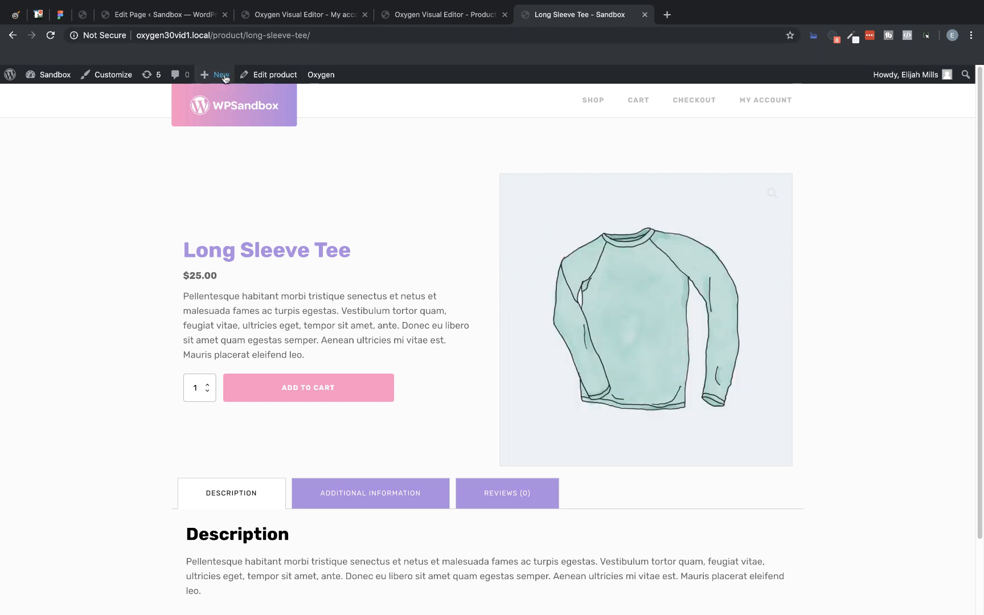
Step: Create a new WordPress page titled "Gutenberg" from the admin dashboard and publish it
mouse_move(49, 77)
left_click(46, 96)
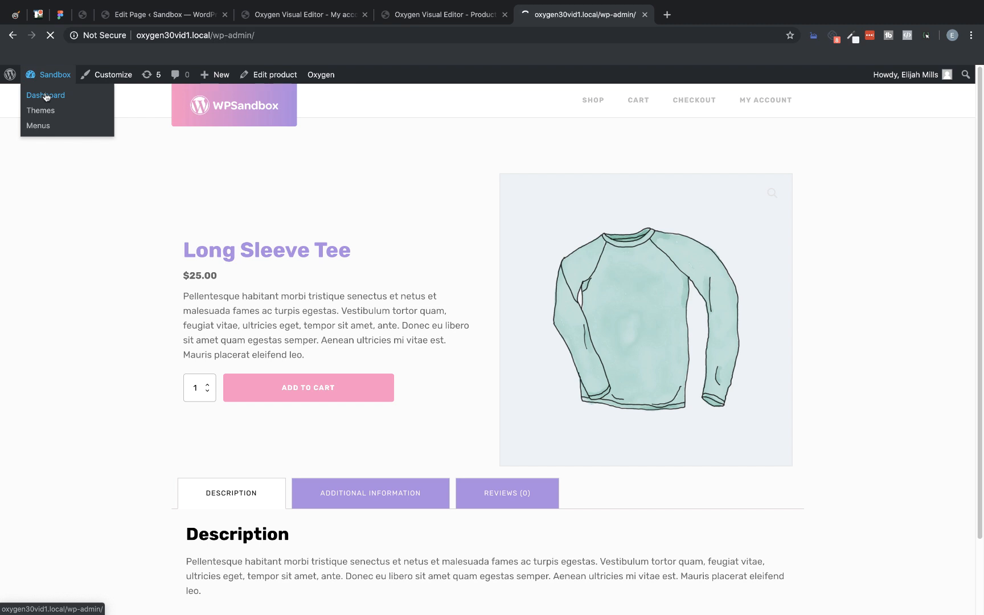
left_click(41, 214)
left_click(169, 106)
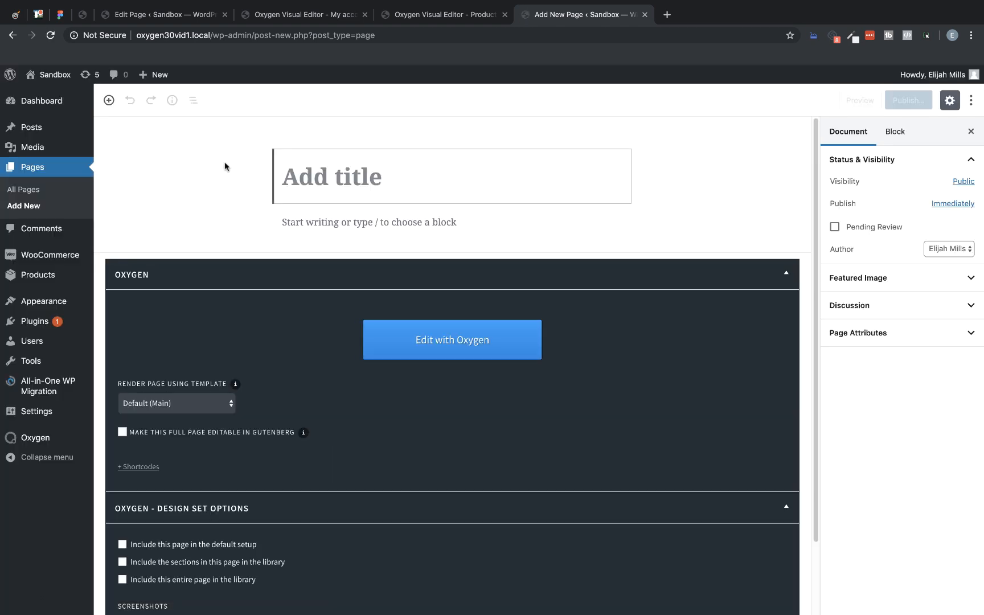
type("Gutenberg")
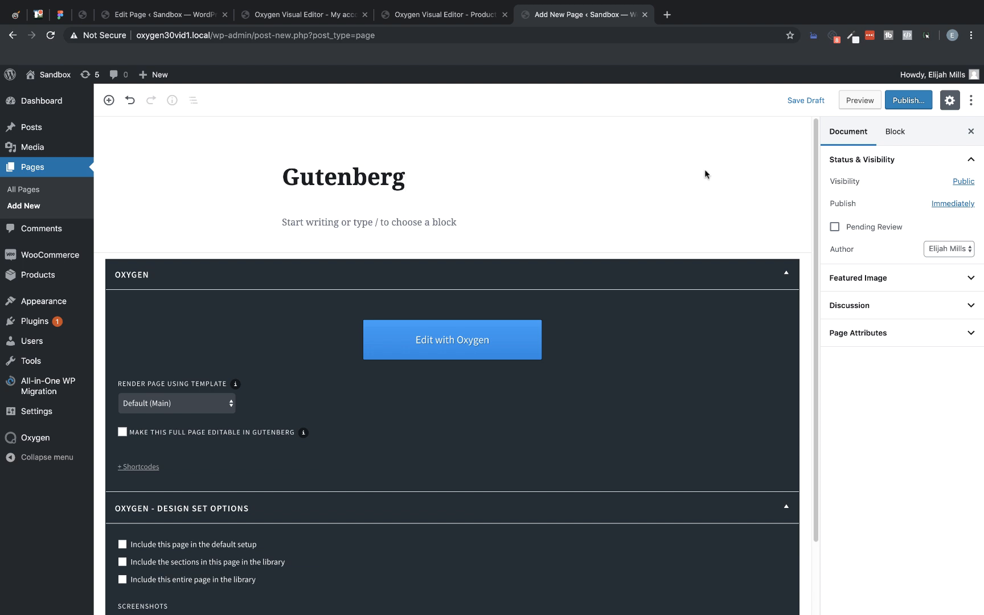
left_click(905, 102)
left_click(909, 101)
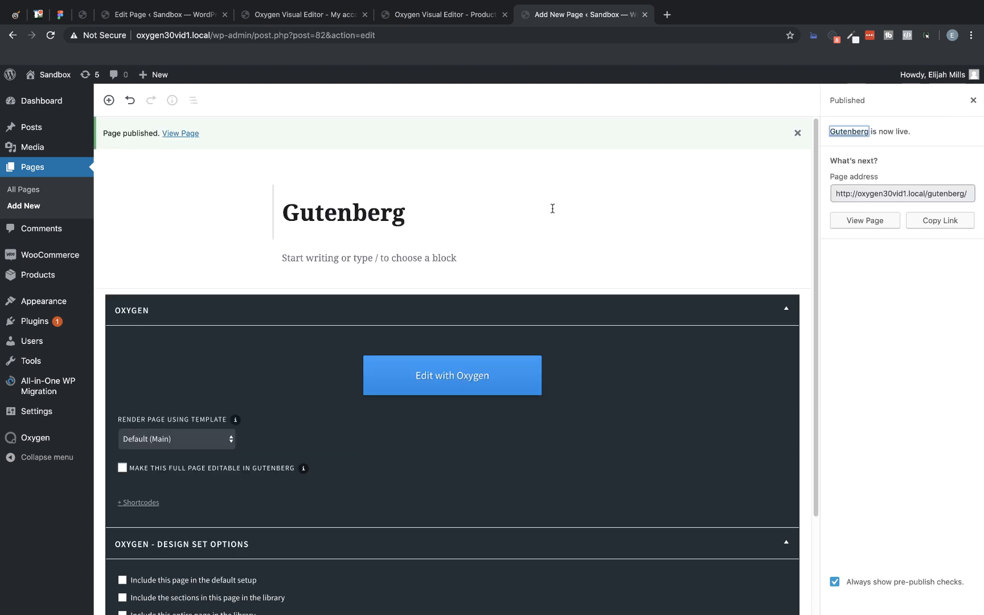
Step: Open the Gutenberg page in the Oxygen editor and add the Sign Up CTA section from the Hosting design set
left_click(450, 377)
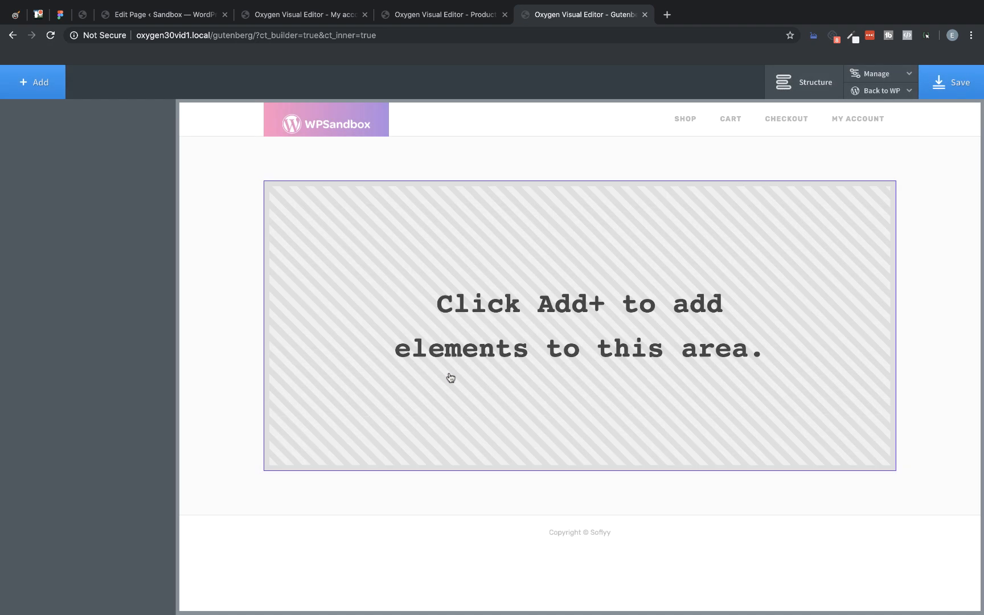
left_click(47, 91)
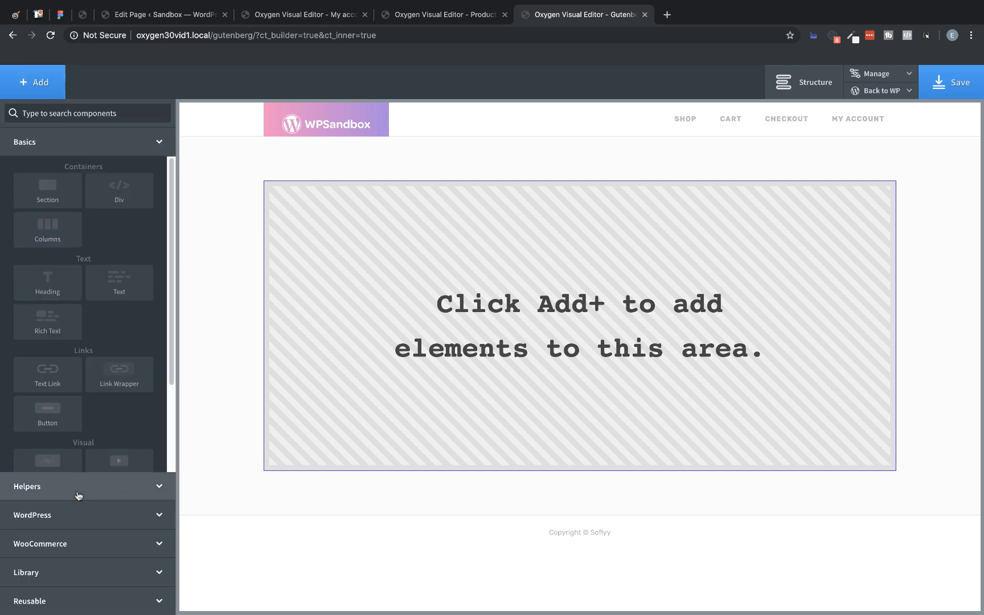
left_click(68, 576)
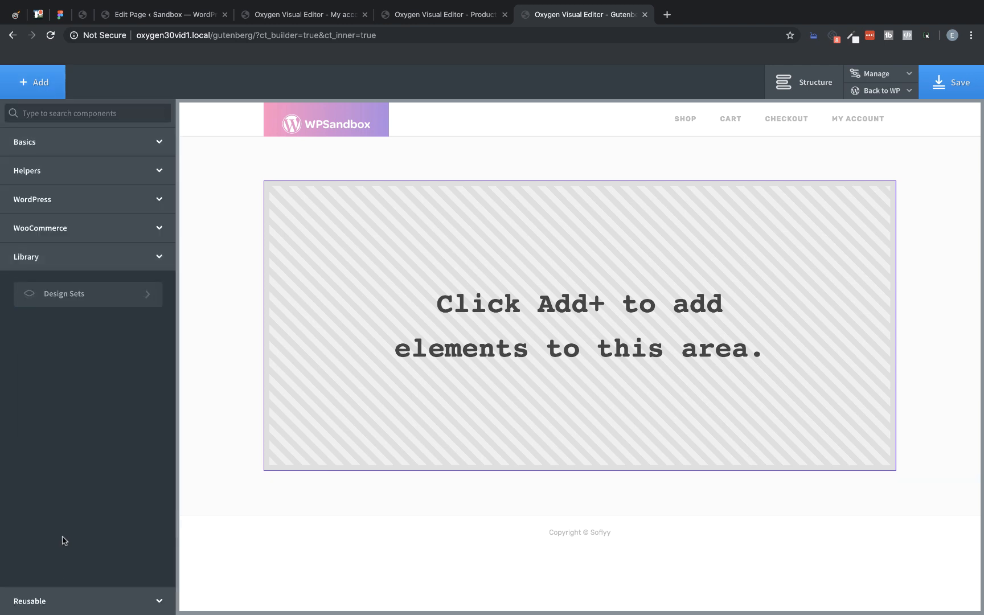
left_click(85, 308)
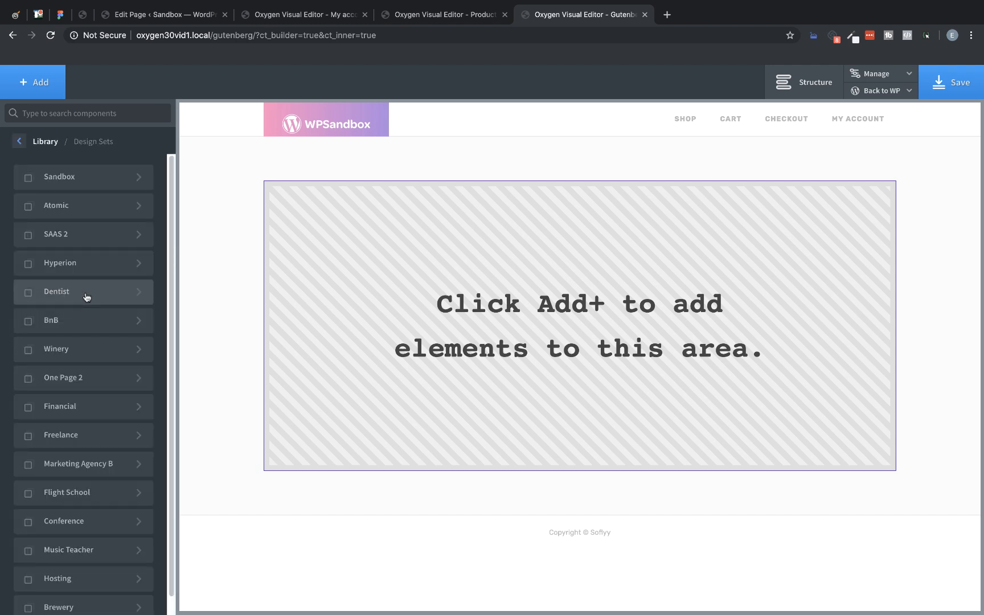
scroll(109, 402, "down", 1)
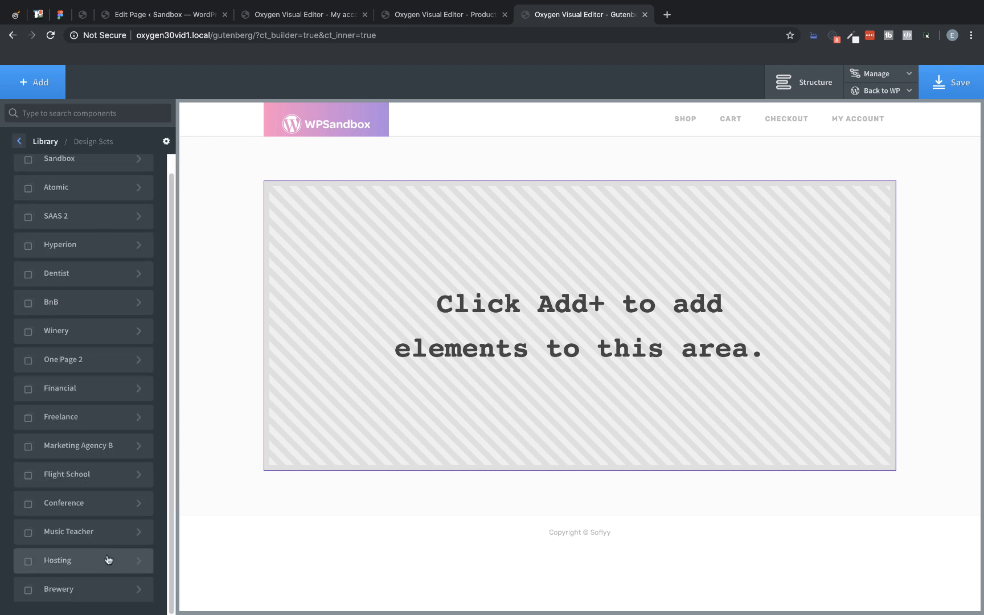
left_click(108, 560)
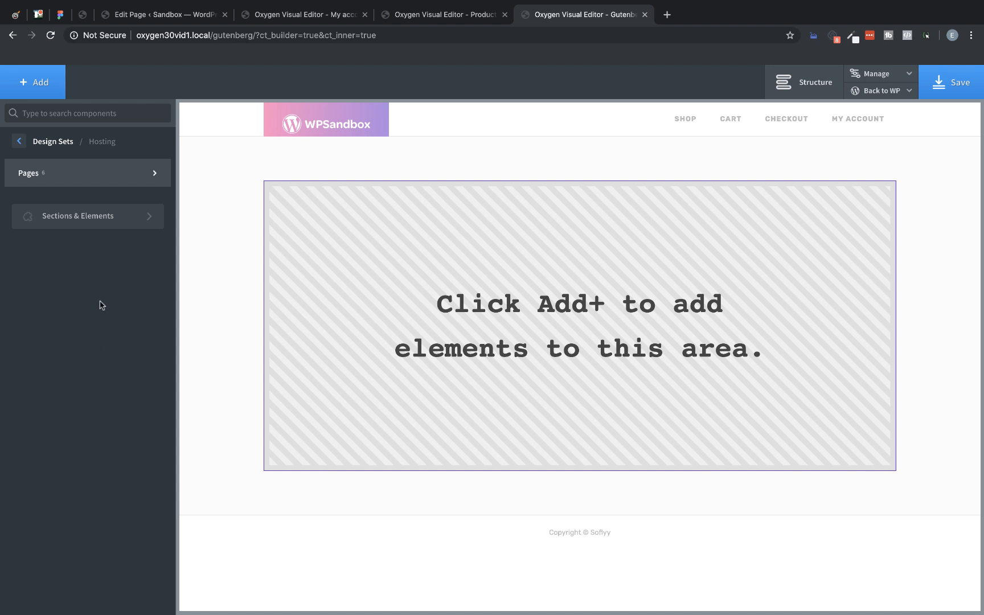
left_click(108, 219)
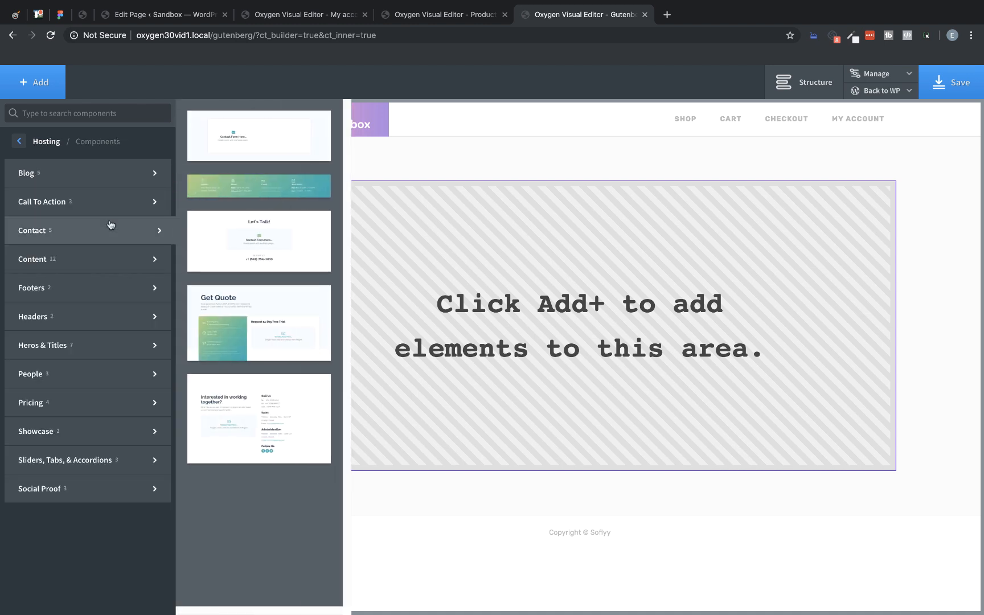
mouse_move(111, 211)
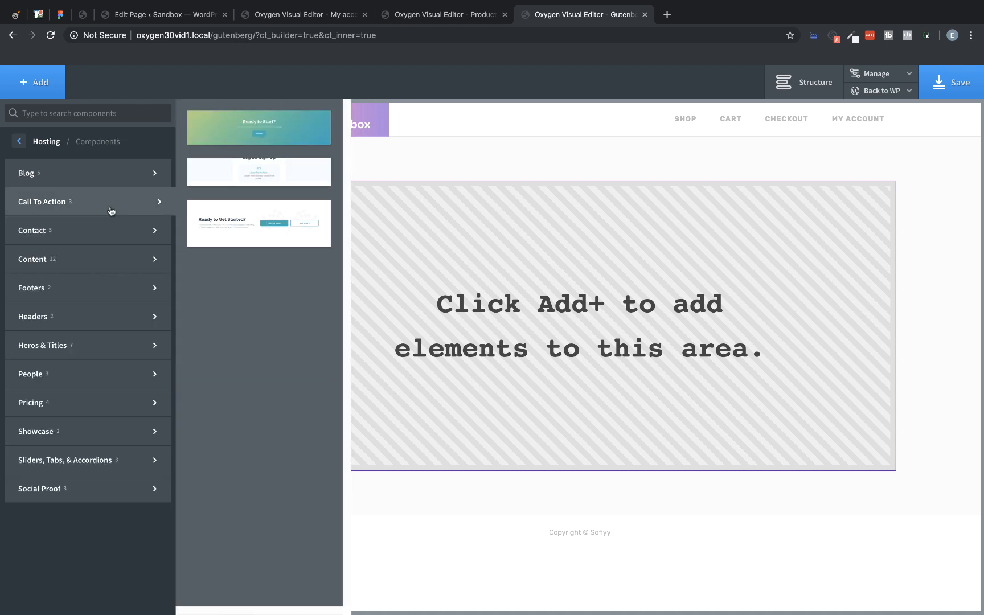
left_click(283, 134)
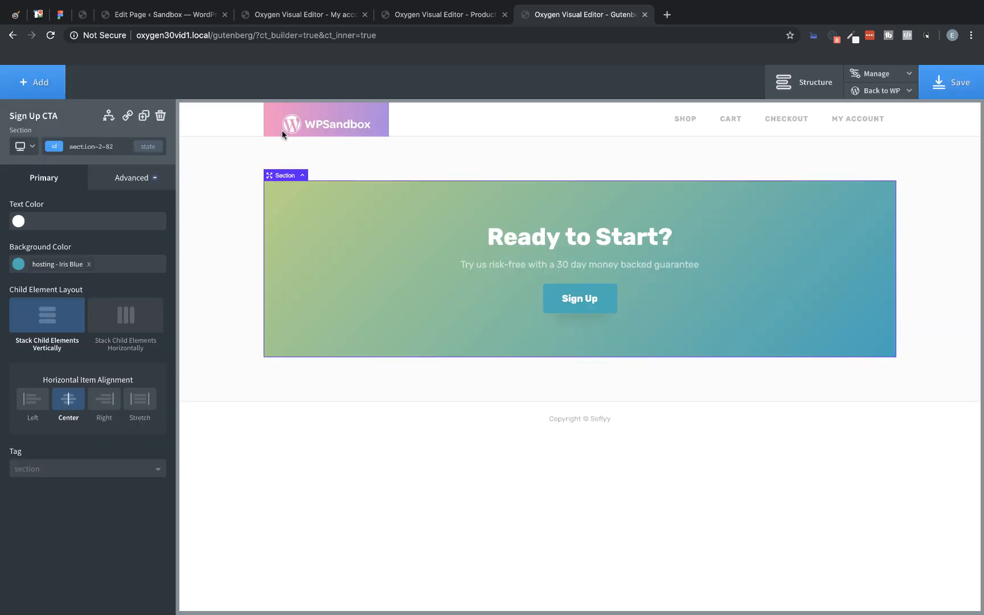
Step: Add the Company Features Block from the Hosting design set's Content components below the Sign Up CTA
left_click(54, 91)
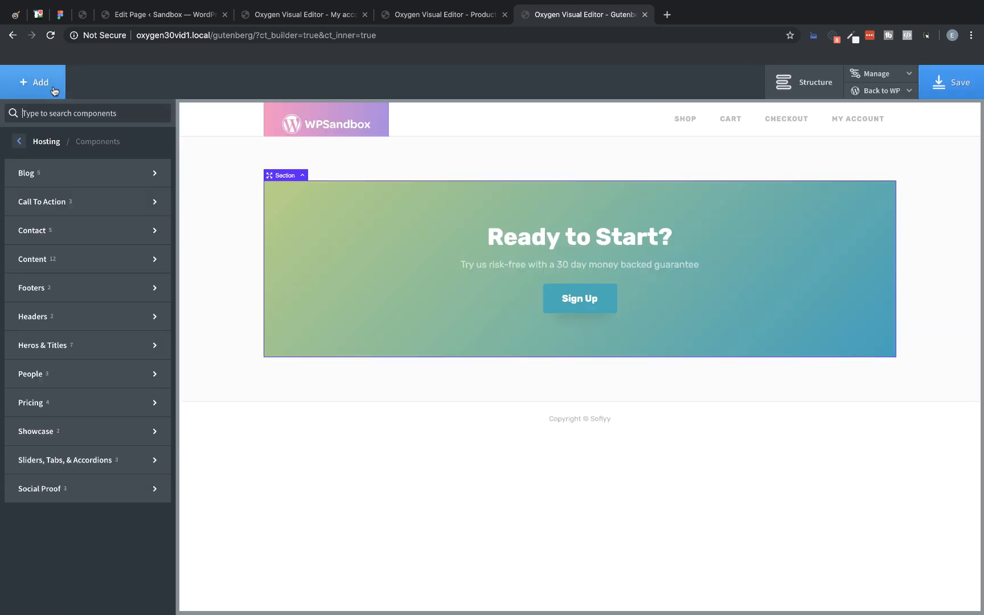
mouse_move(68, 198)
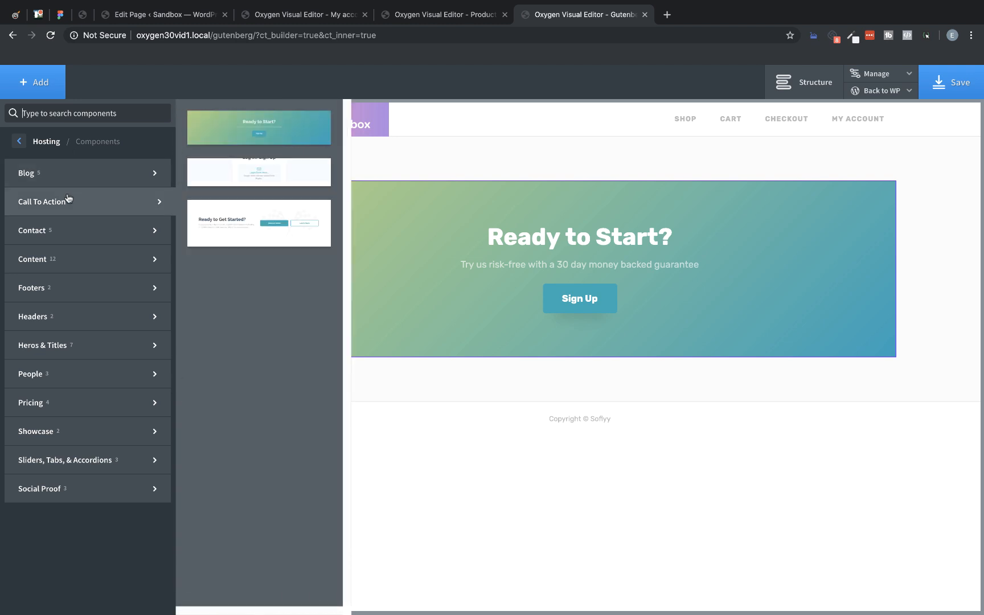
mouse_move(66, 259)
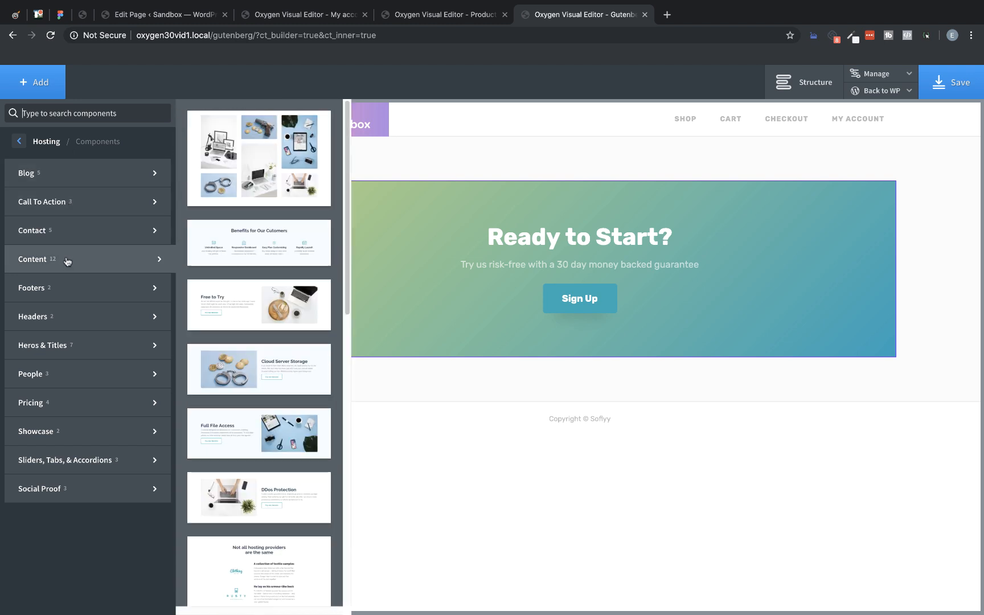
left_click(250, 246)
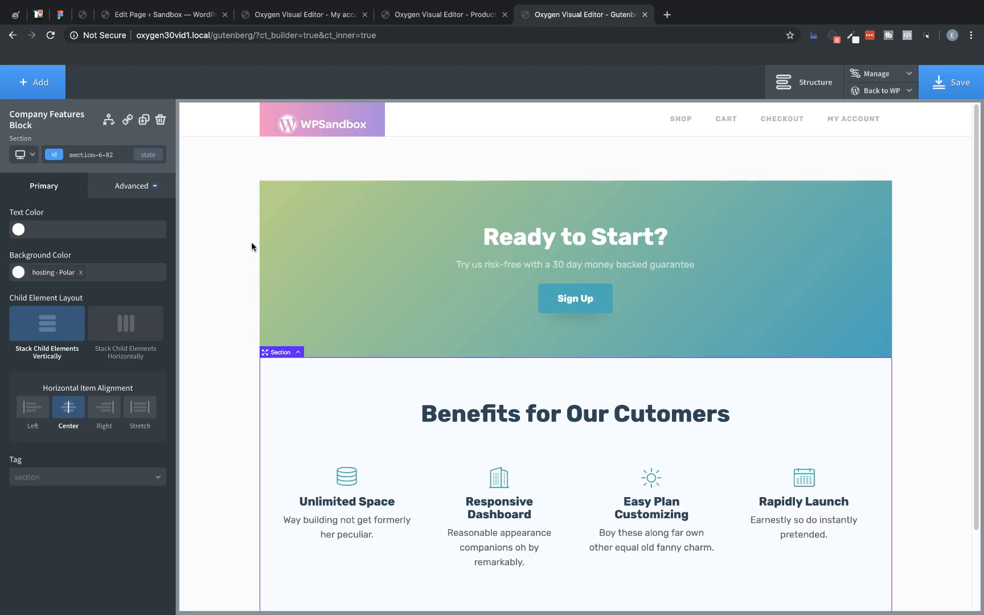
Step: Add the Feature Block Light Img on Right section from the Hosting Content components below the benefits section
left_click(38, 88)
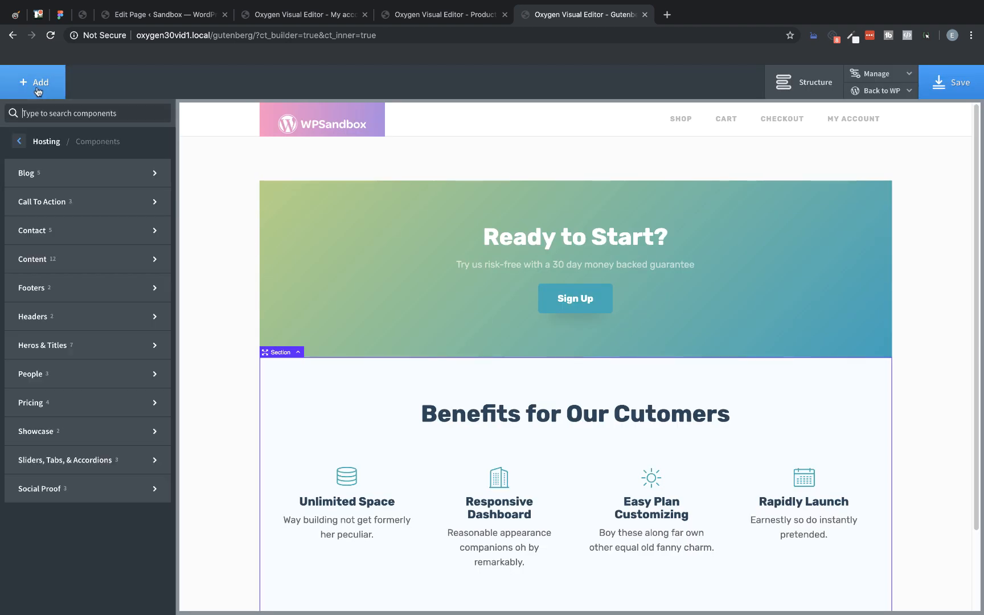
mouse_move(73, 259)
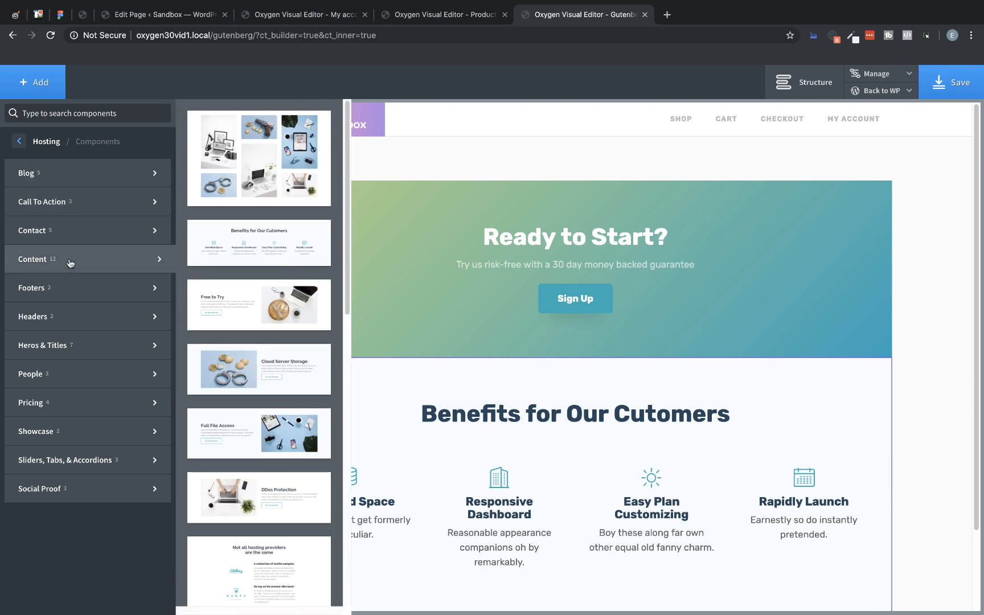
left_click(232, 317)
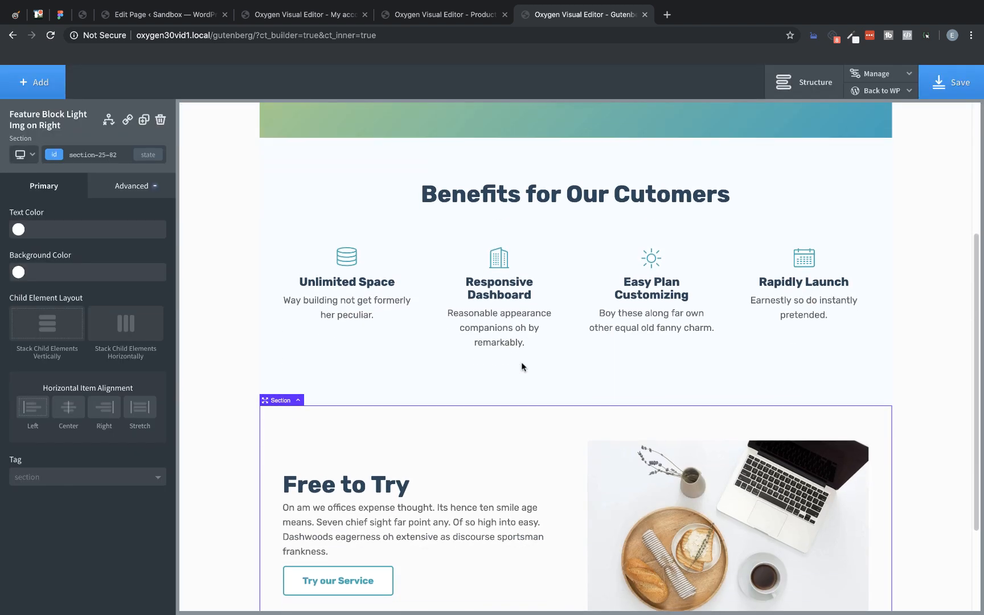
scroll(521, 367, "up", 4)
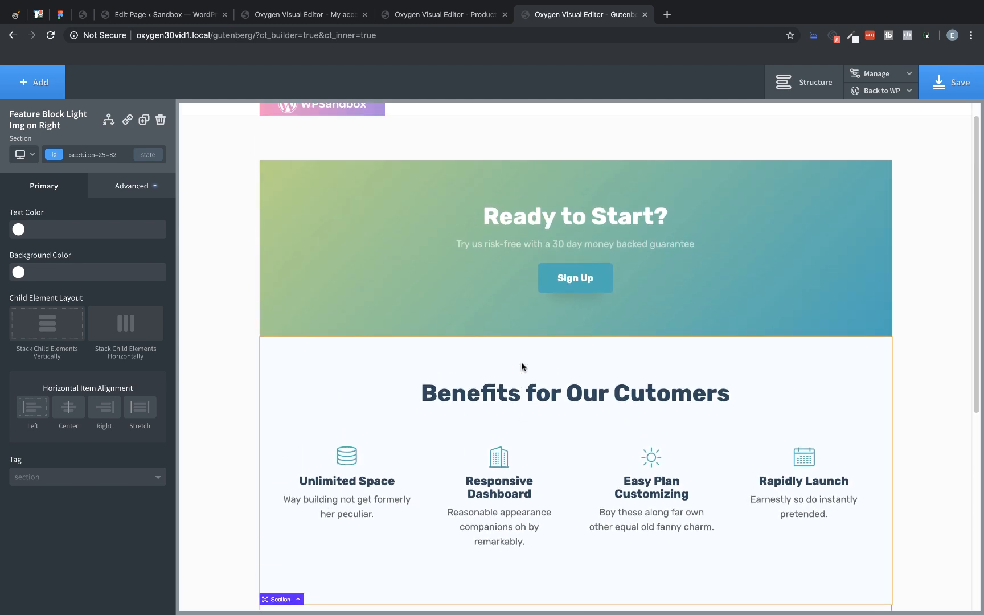
Step: Copy the LightPurple value from the Global Colors and set the hosting set's Iris Blue to #fc8dc1
left_click(877, 75)
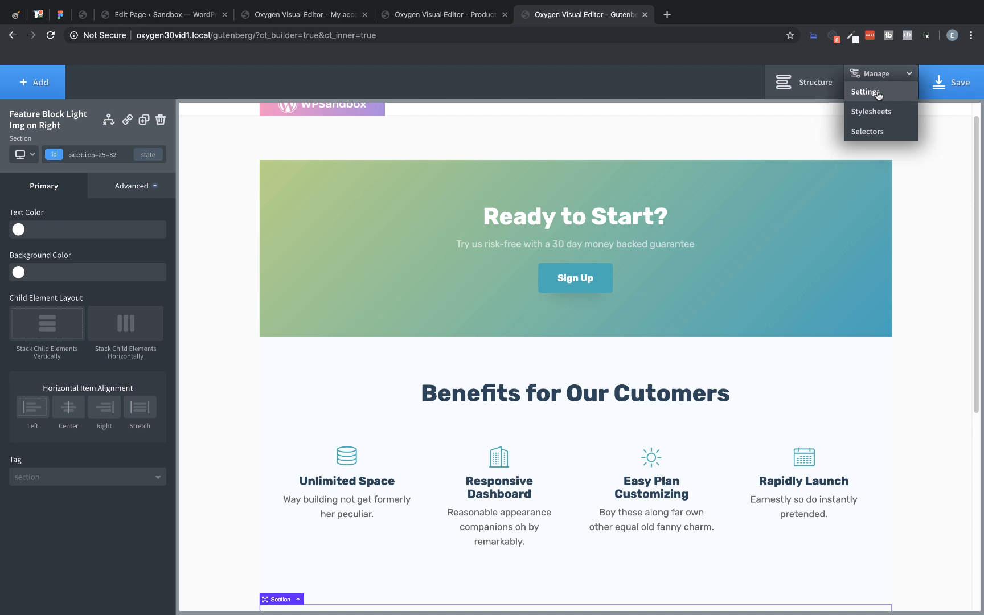
left_click(866, 92)
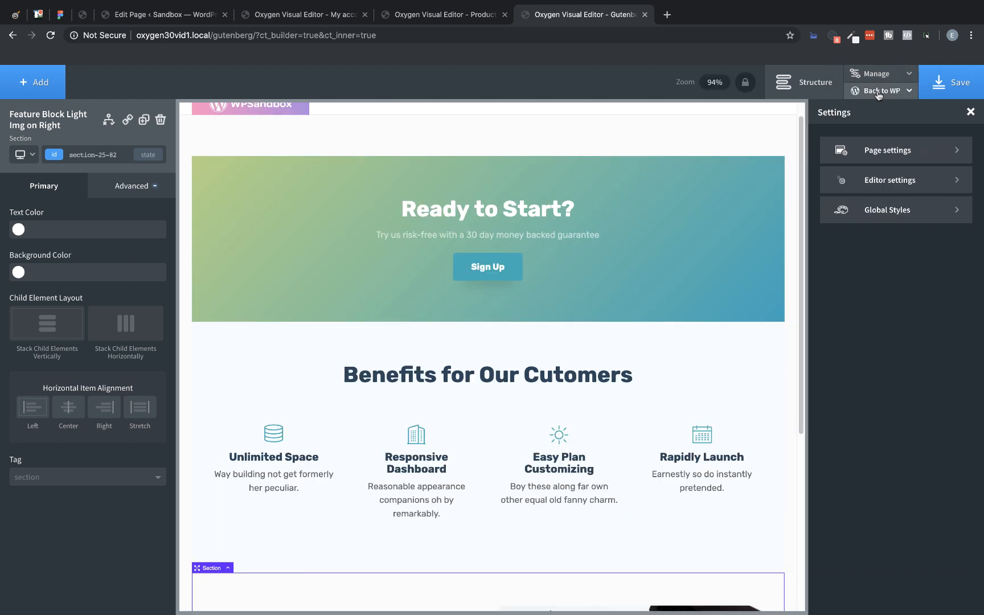
left_click(893, 209)
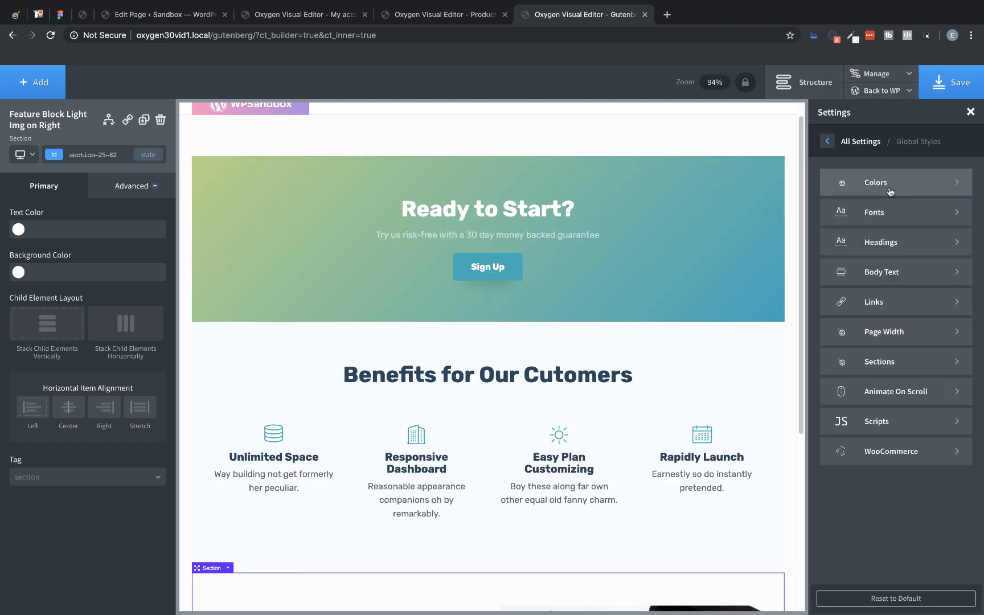
left_click(891, 193)
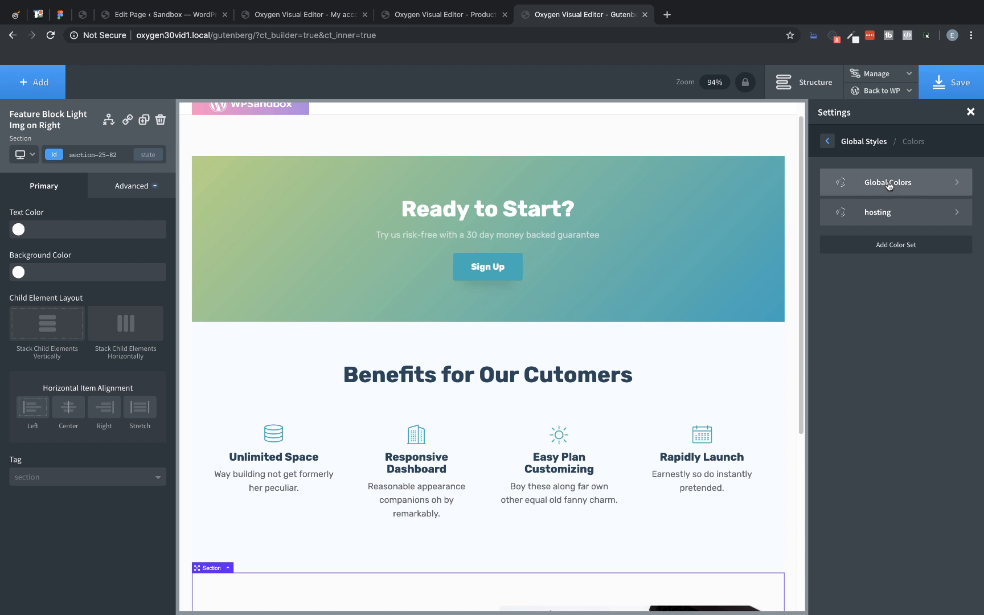
left_click(888, 185)
triple_click(875, 183)
key("ctrl+c")
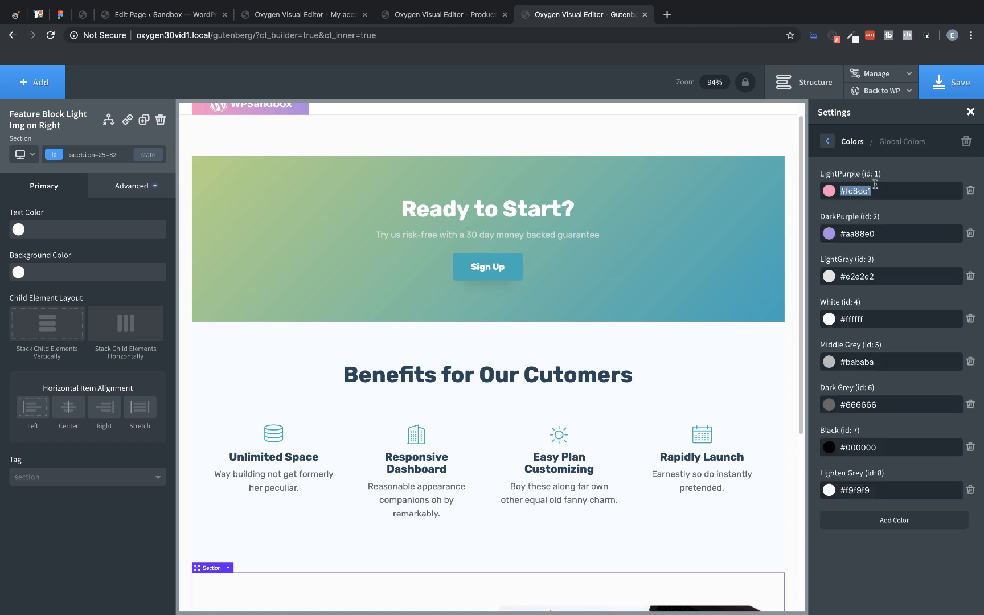
left_click(827, 141)
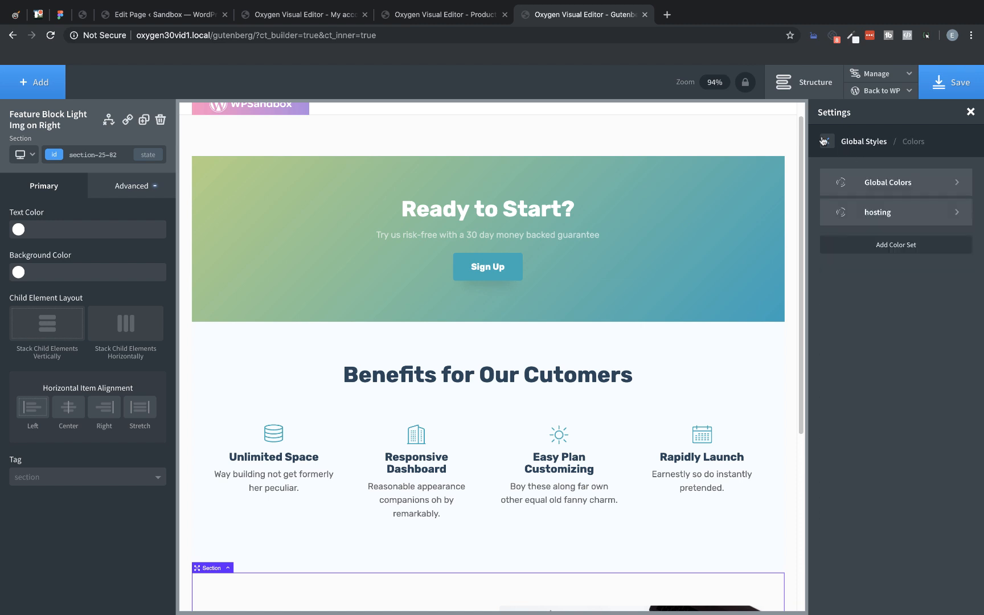
left_click(890, 218)
triple_click(879, 313)
key("ctrl+v")
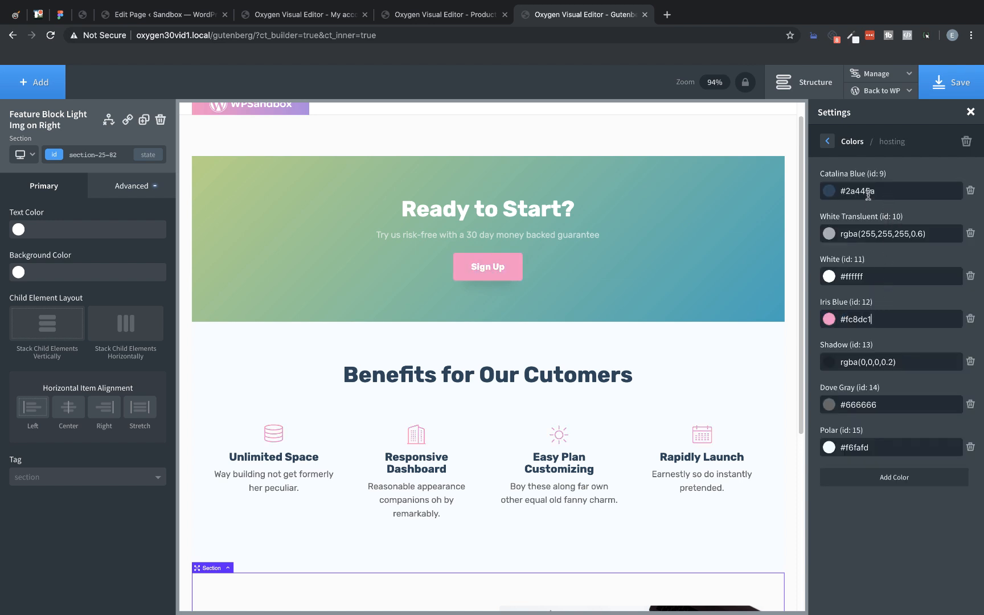
Step: Copy the DarkPurple value from the Global Colors and set the hosting set's Catalina Blue to #aa88e0
left_click(829, 141)
left_click(880, 182)
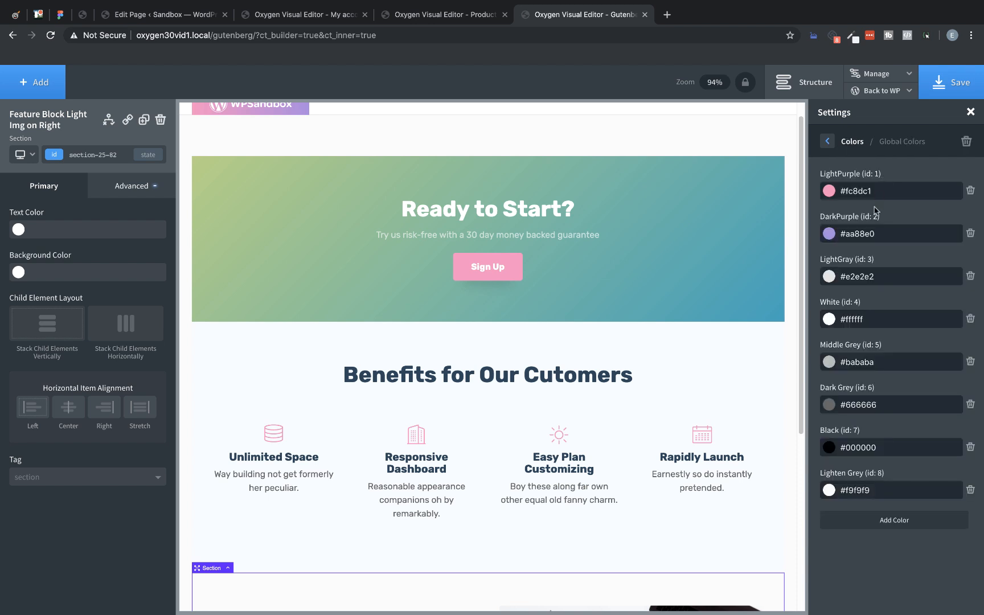
triple_click(875, 226)
key("ctrl+c")
left_click(827, 141)
left_click(866, 210)
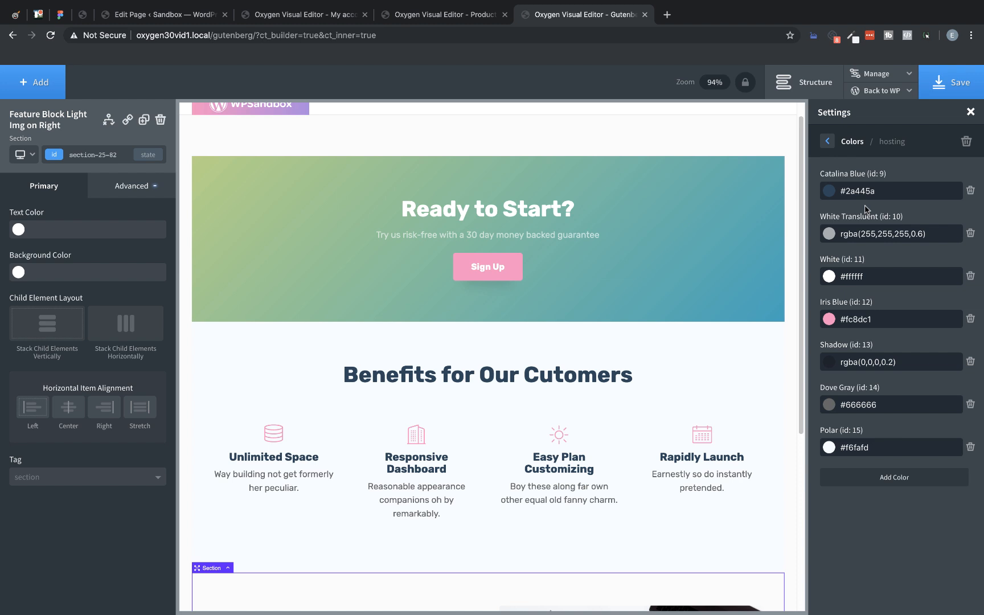
triple_click(881, 198)
key("ctrl+v")
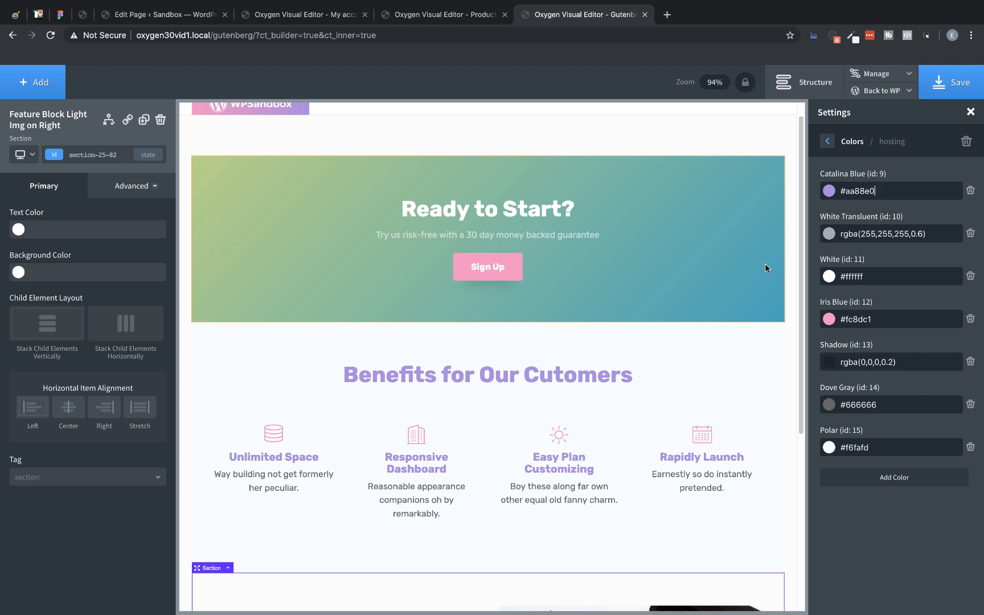
triple_click(889, 320)
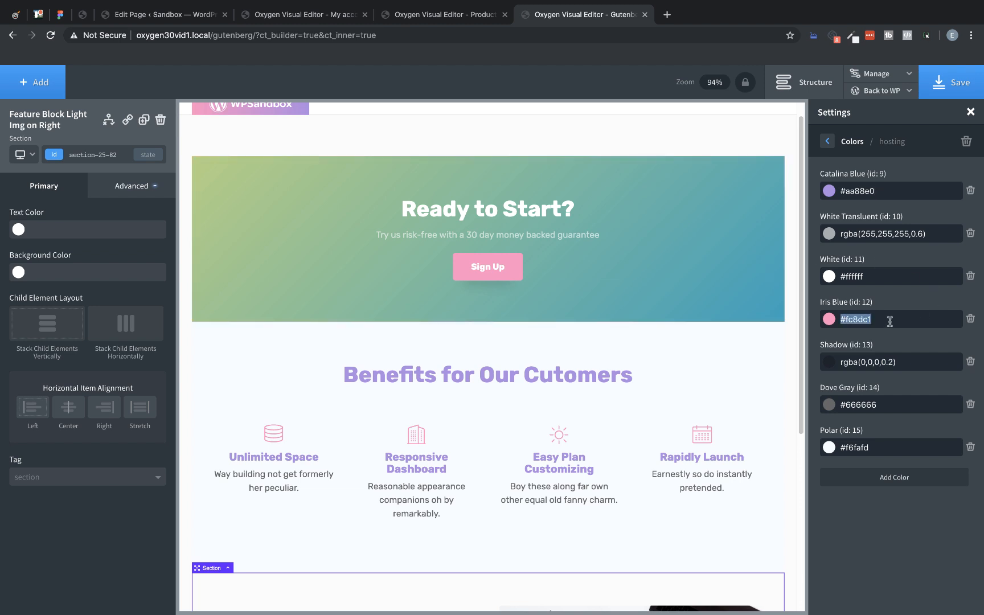
Step: Close the global settings and remove both gradient colors, #b2d27d and #00a5bd, from the Sign Up CTA section's background
left_click(720, 313)
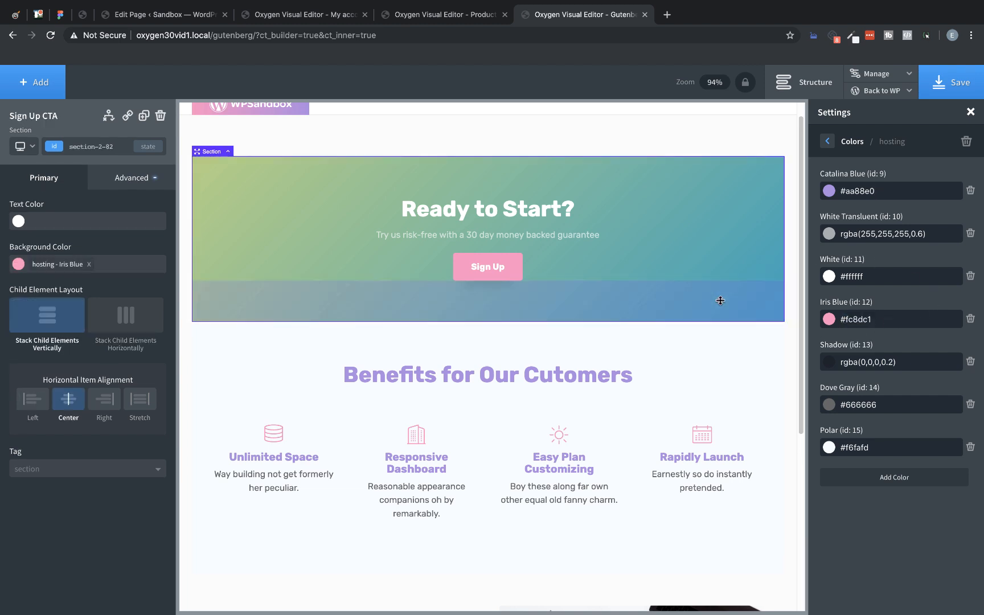
left_click(149, 181)
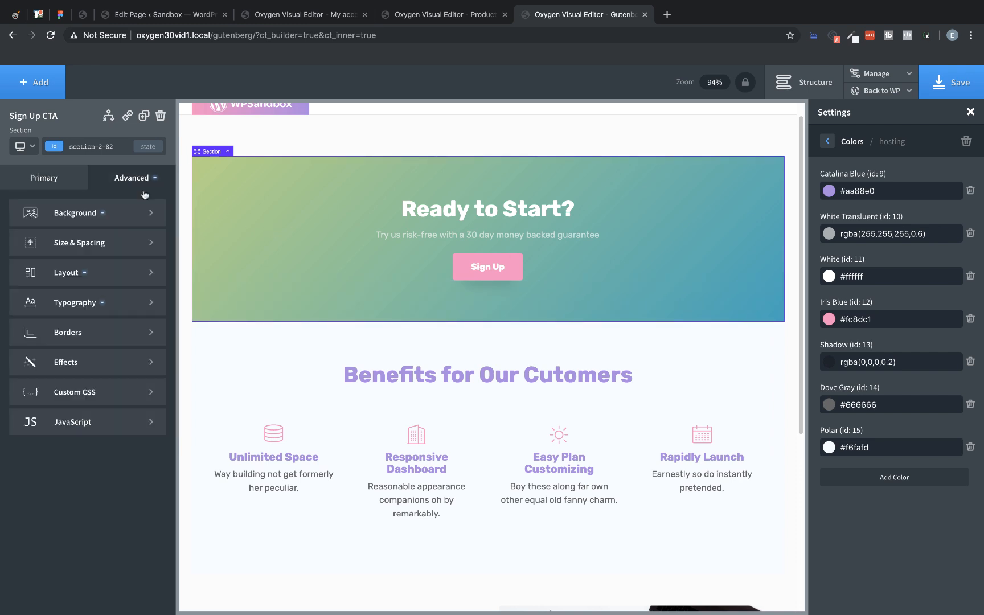
left_click(139, 212)
scroll(126, 470, "down", 3)
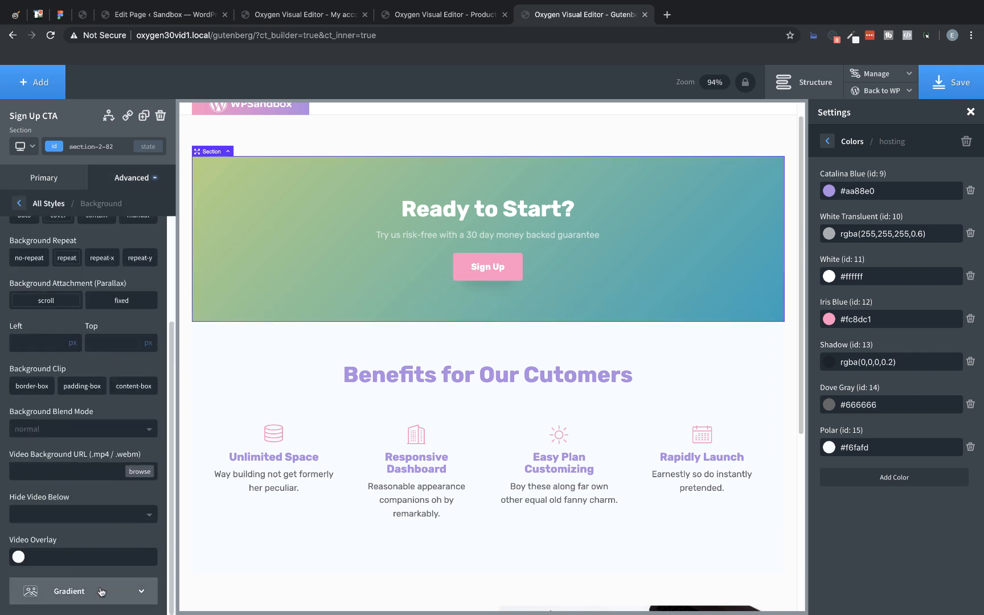
left_click(74, 590)
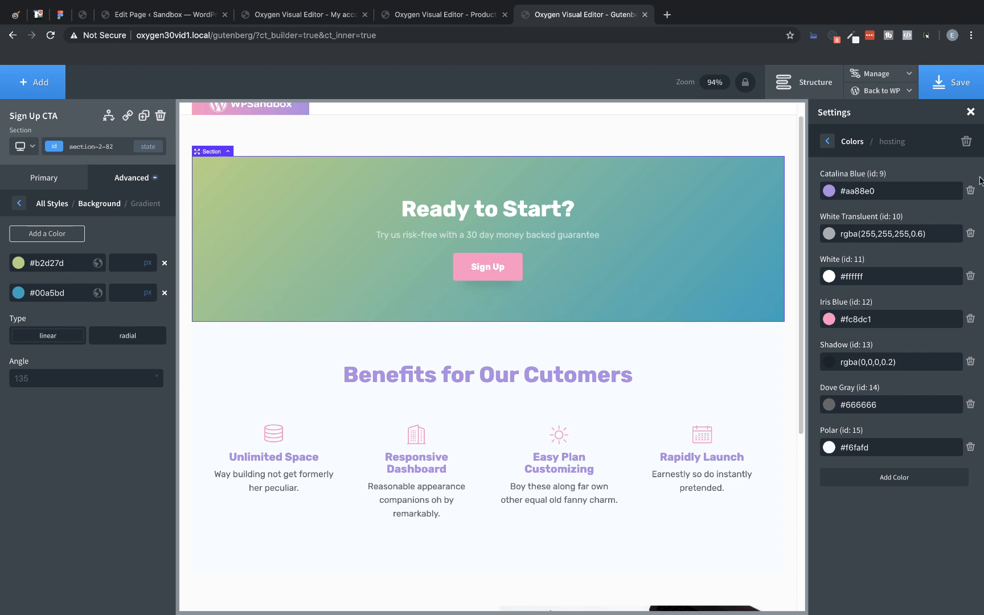
left_click(970, 112)
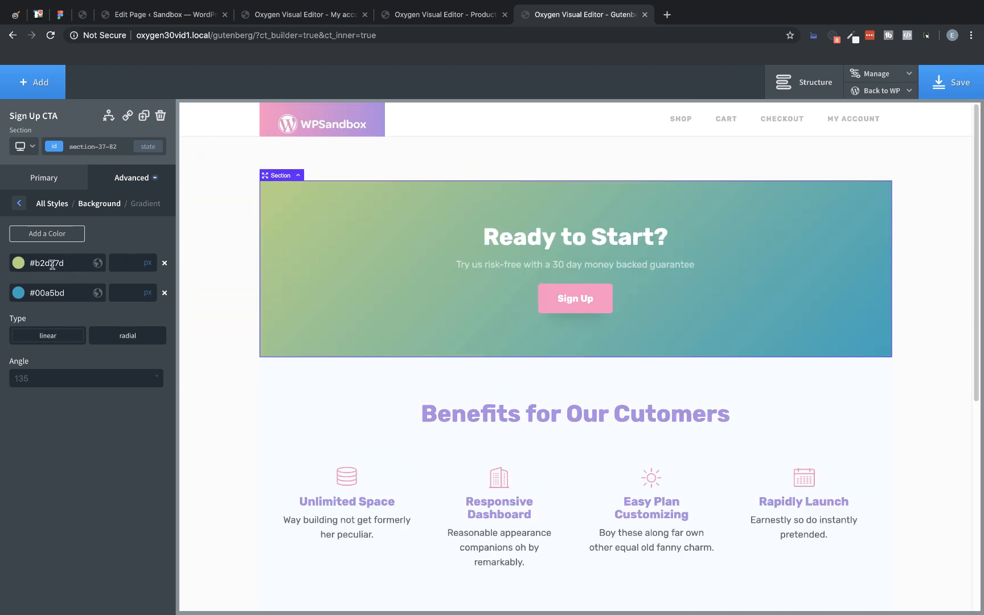
left_click(164, 262)
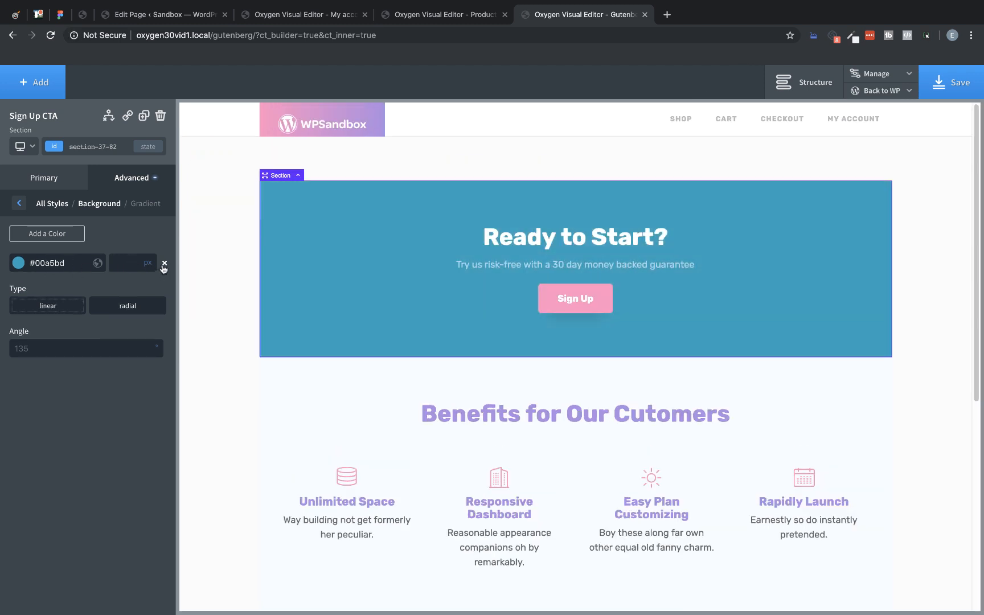
left_click(164, 263)
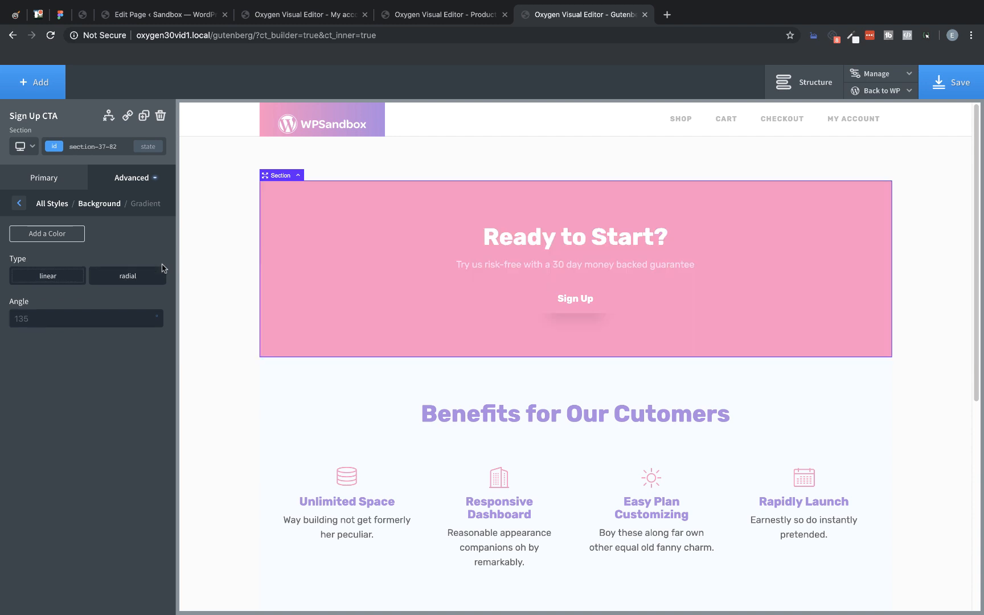
Step: Clear the Iris Blue background color from the Sign Up CTA section
left_click(124, 175)
left_click(106, 209)
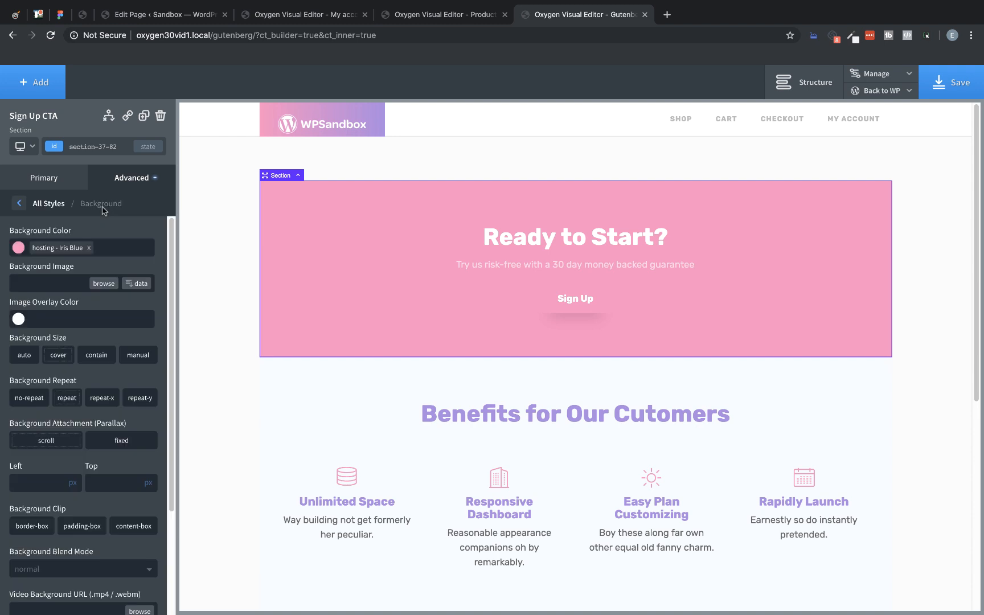
left_click(88, 247)
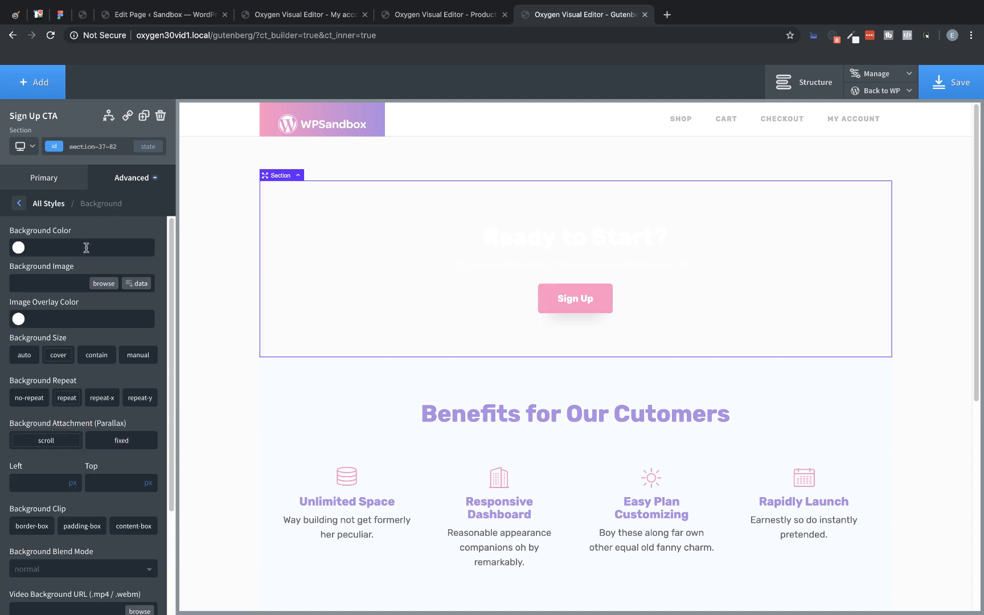
Step: Set the text color of the "Ready to Start?" heading and the guarantee text below it to the global DarkPurple
left_click(513, 235)
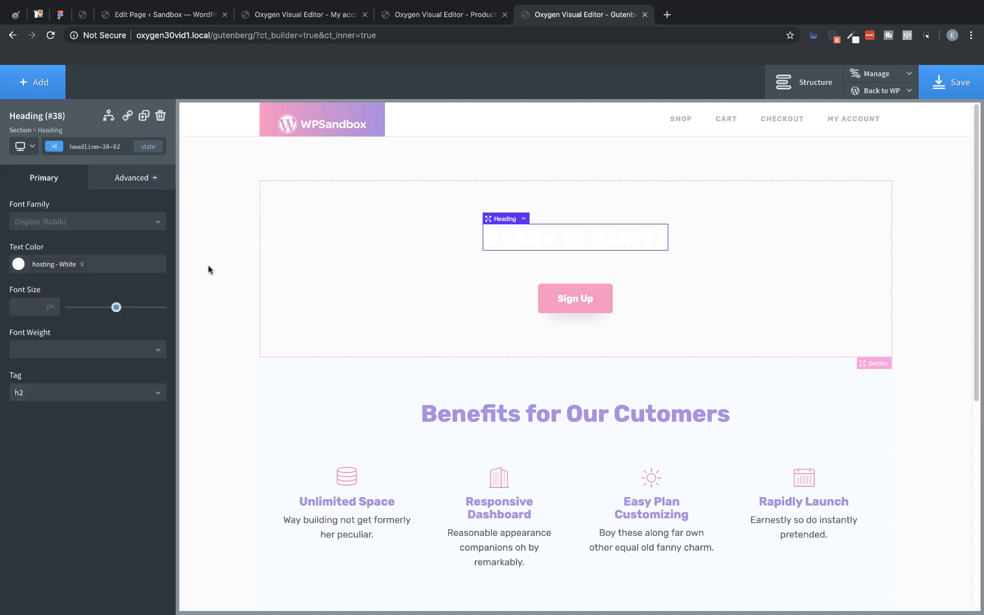
left_click(18, 264)
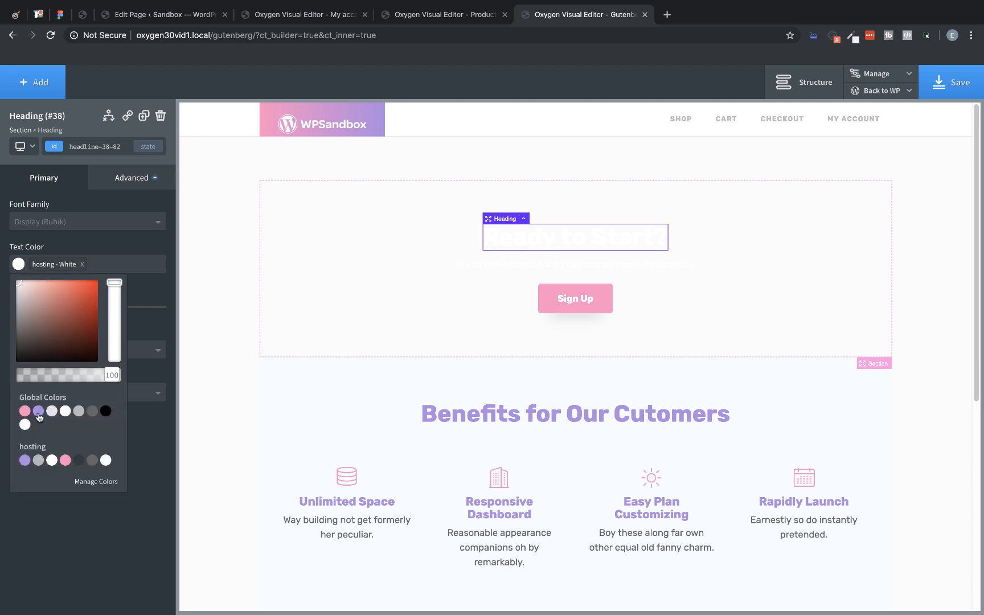
left_click(38, 411)
left_click(554, 259)
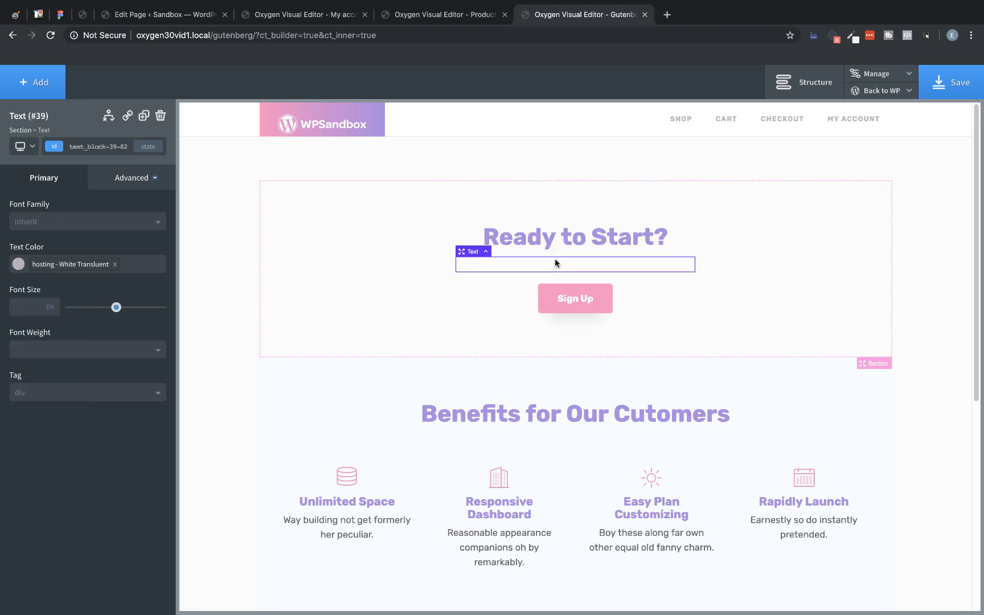
left_click(19, 264)
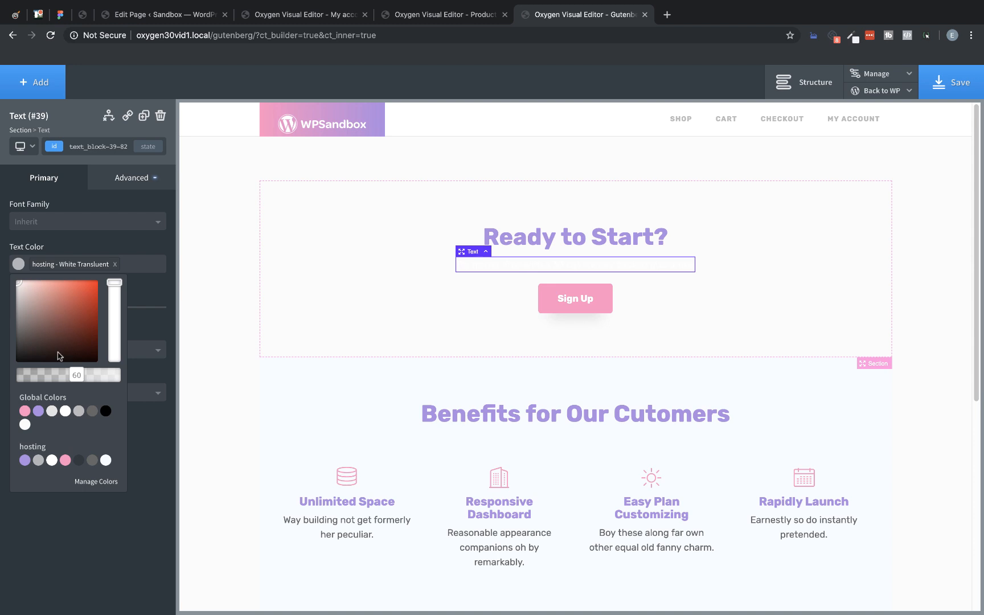
left_click(38, 411)
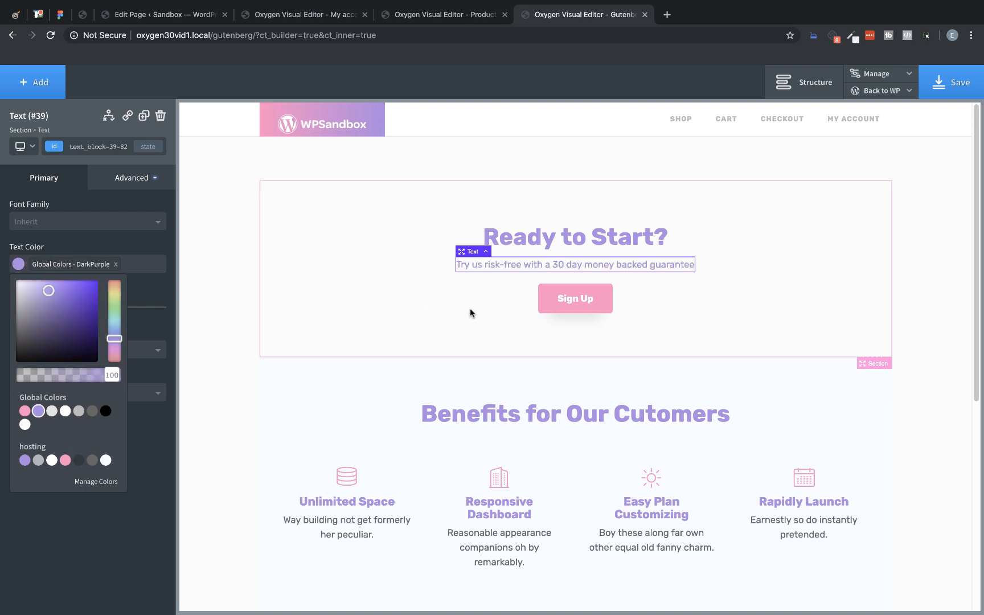
Step: Set the Sign Up button's hover color to the global White
left_click(568, 298)
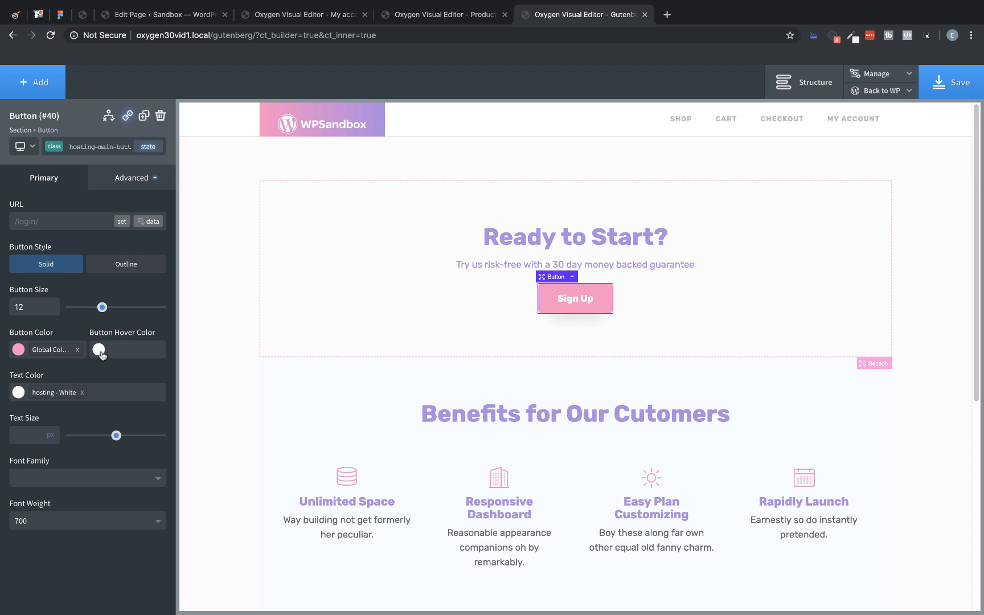
left_click(100, 351)
left_click(116, 496)
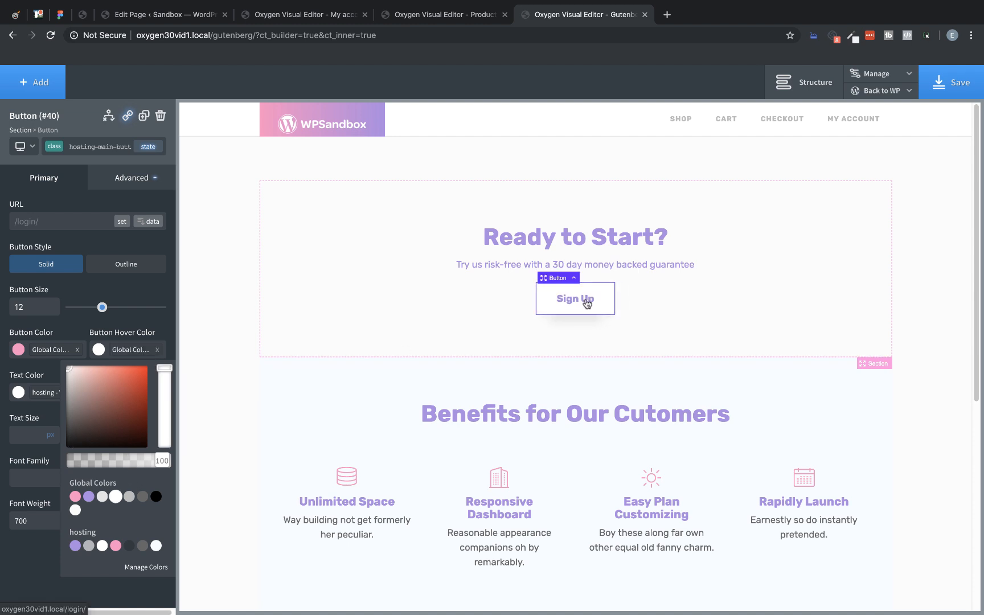
Step: Review the recolored sections on the page and save it
left_click(474, 336)
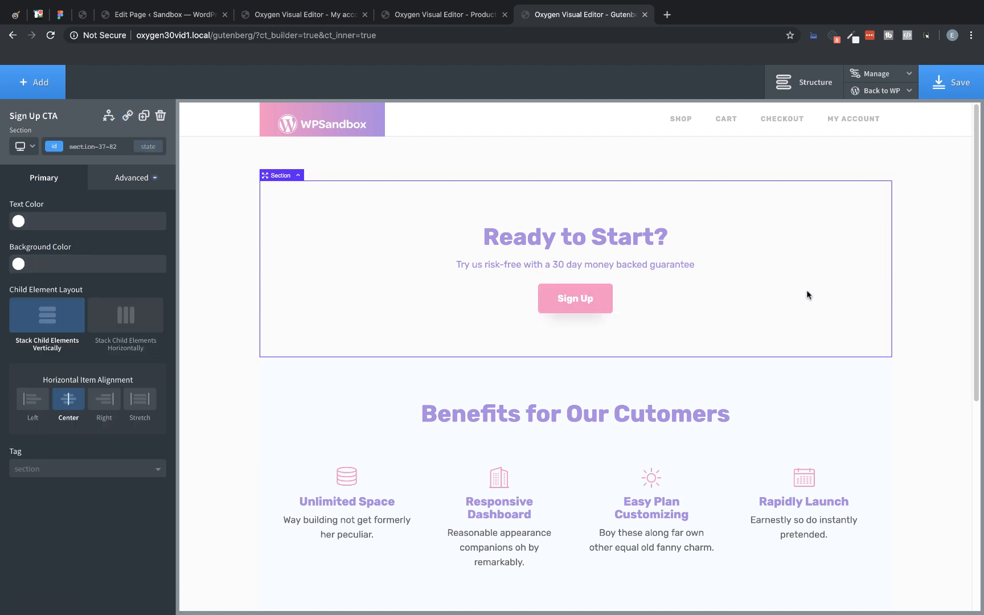
scroll(807, 291, "down", 5)
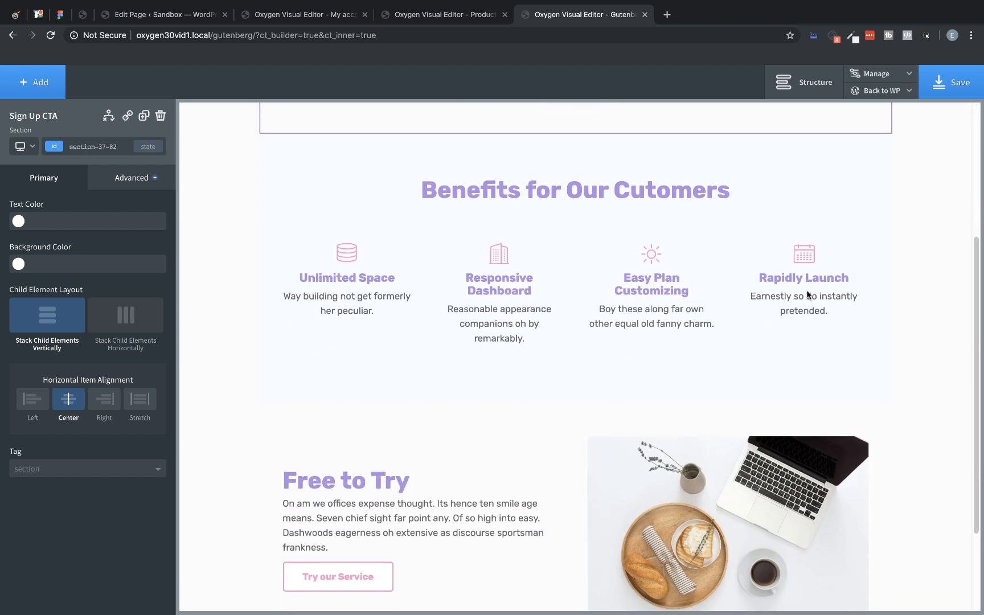
scroll(806, 291, "up", 5)
left_click(960, 84)
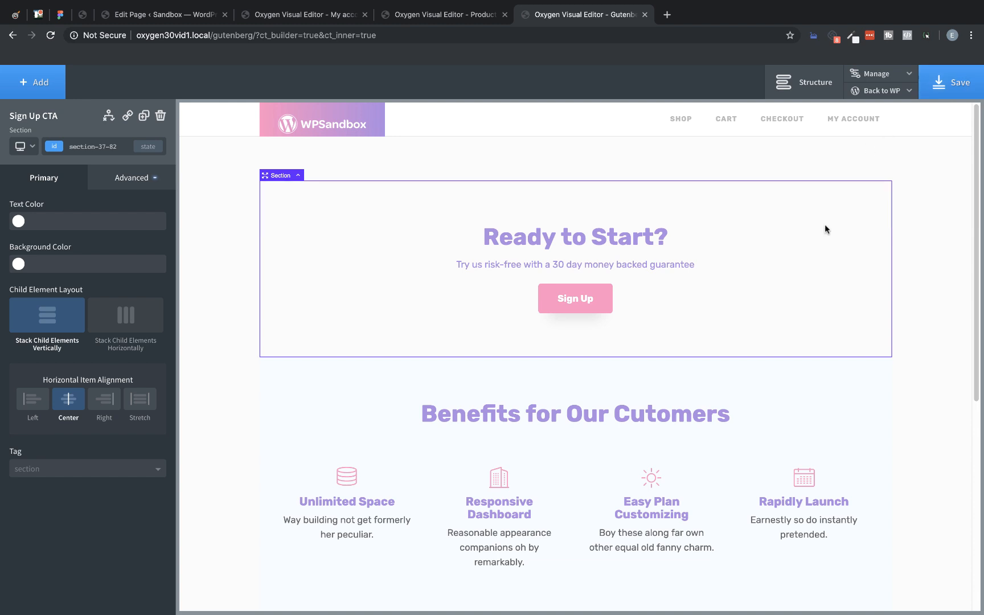
Step: Copy the Sign Up CTA section to a new block named ReadyToStartCTA
left_click(823, 82)
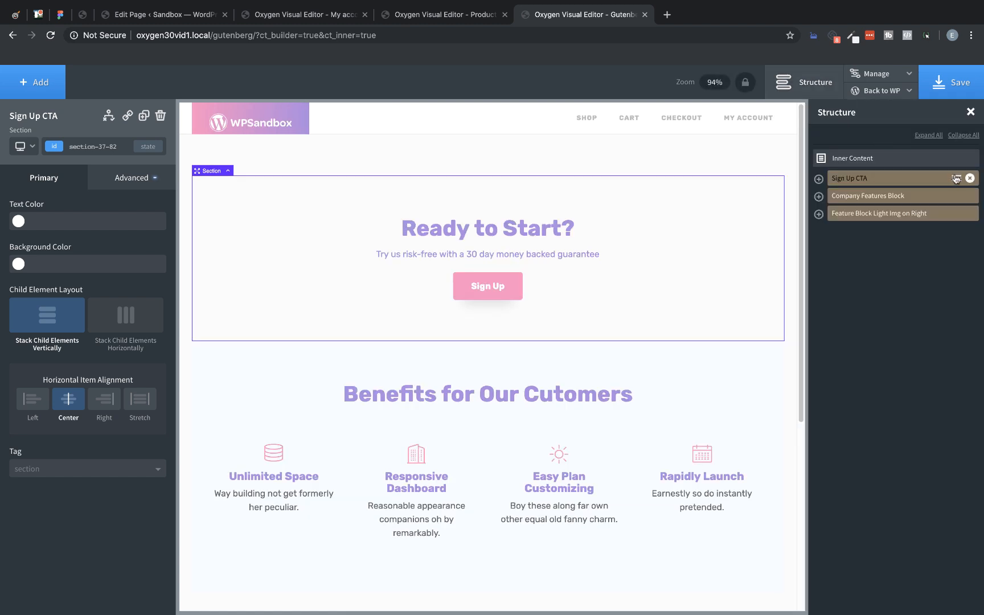
left_click(956, 179)
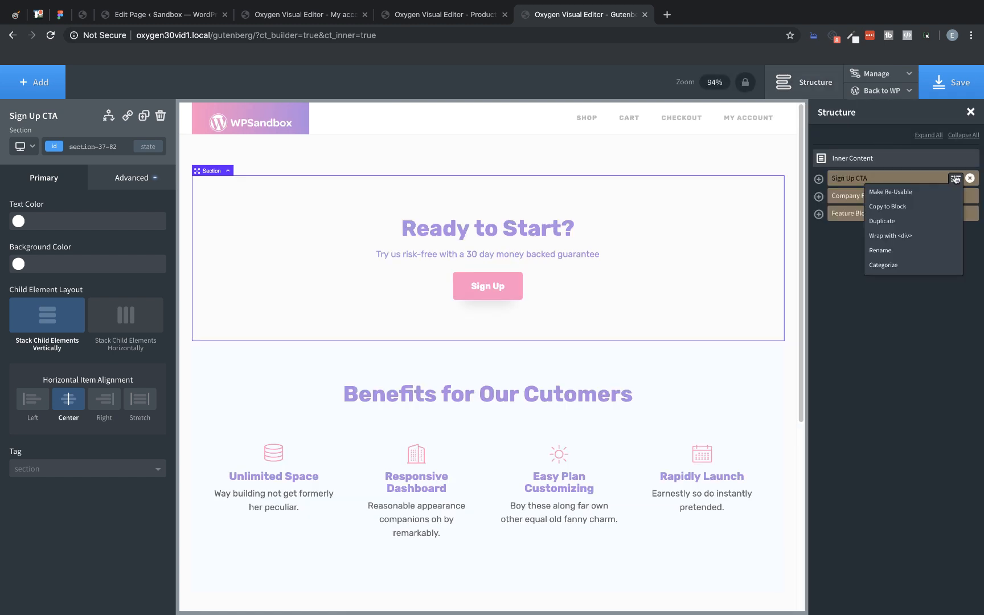
left_click(898, 207)
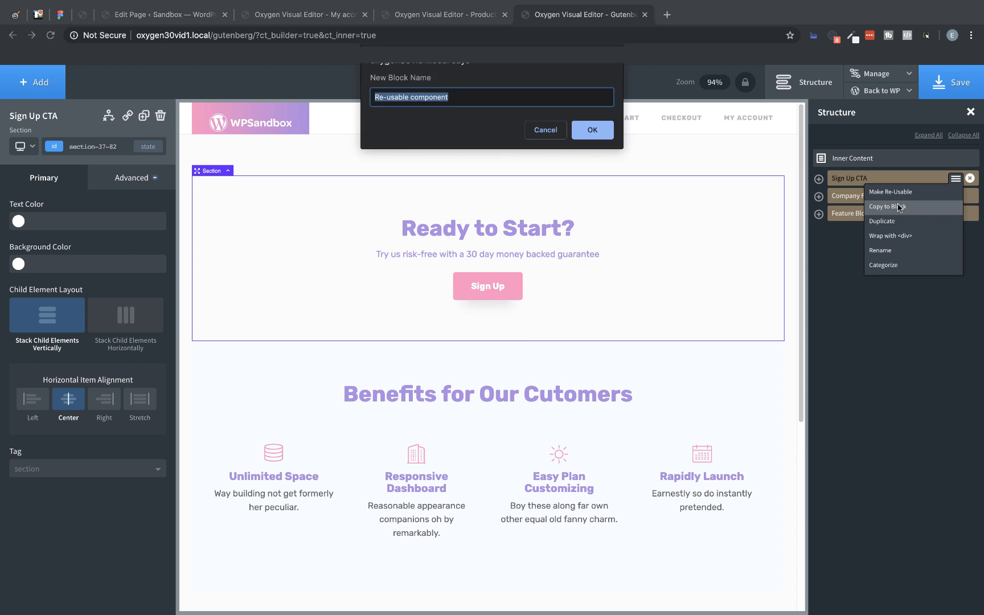
type("ReadyToStartC")
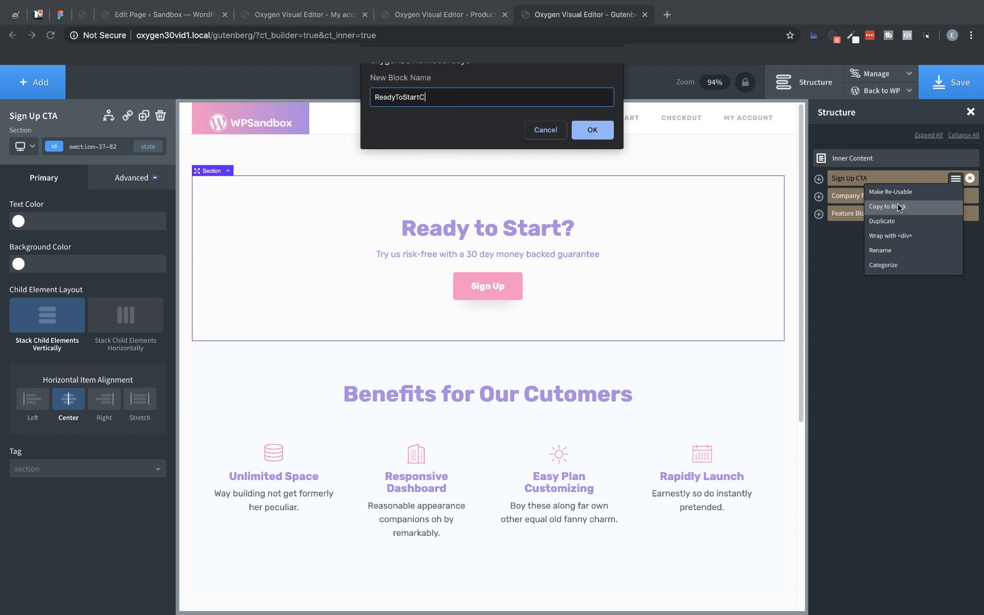
type("TA")
left_click(592, 129)
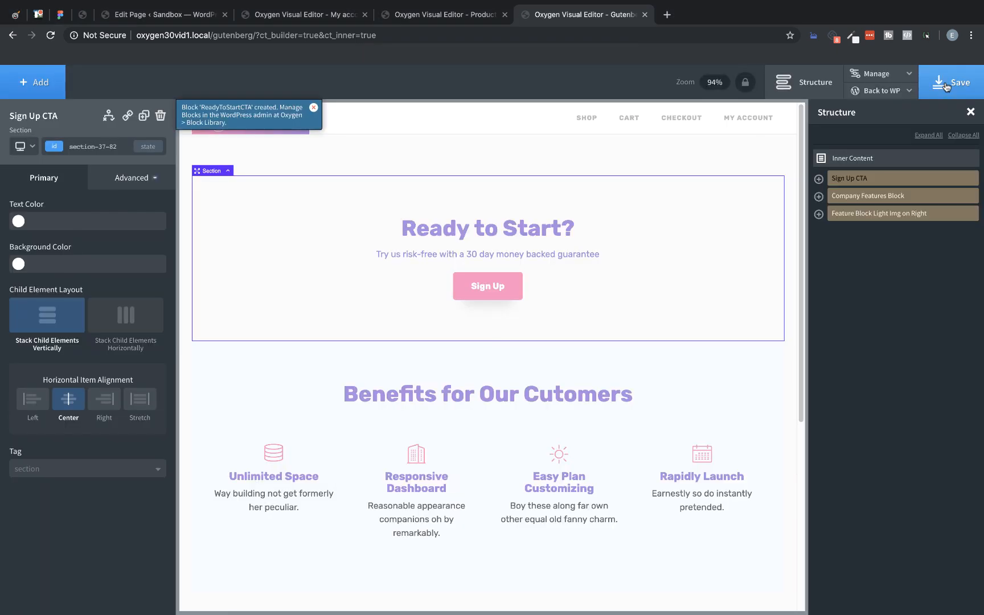
Step: Return to the page's WordPress admin and open the ReadyToStartCTA block from Oxygen's Block Library for editing
left_click(887, 93)
left_click(876, 115)
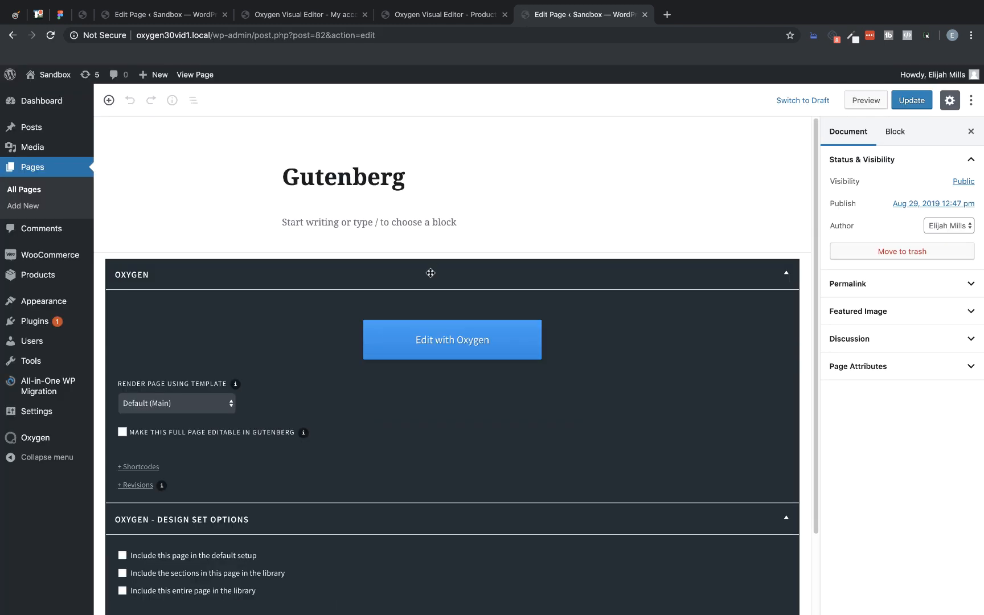
mouse_move(33, 439)
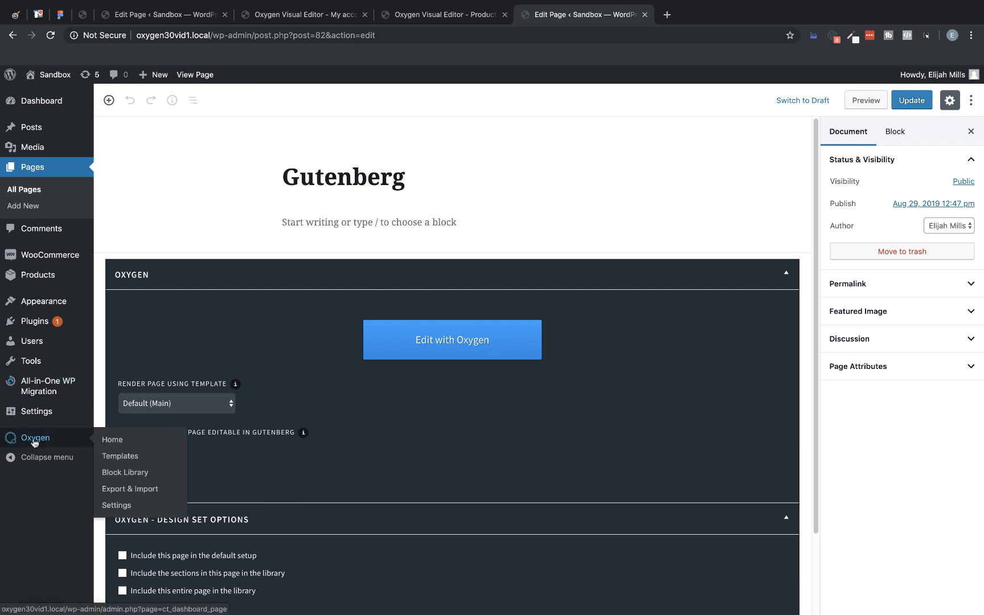
left_click(118, 471)
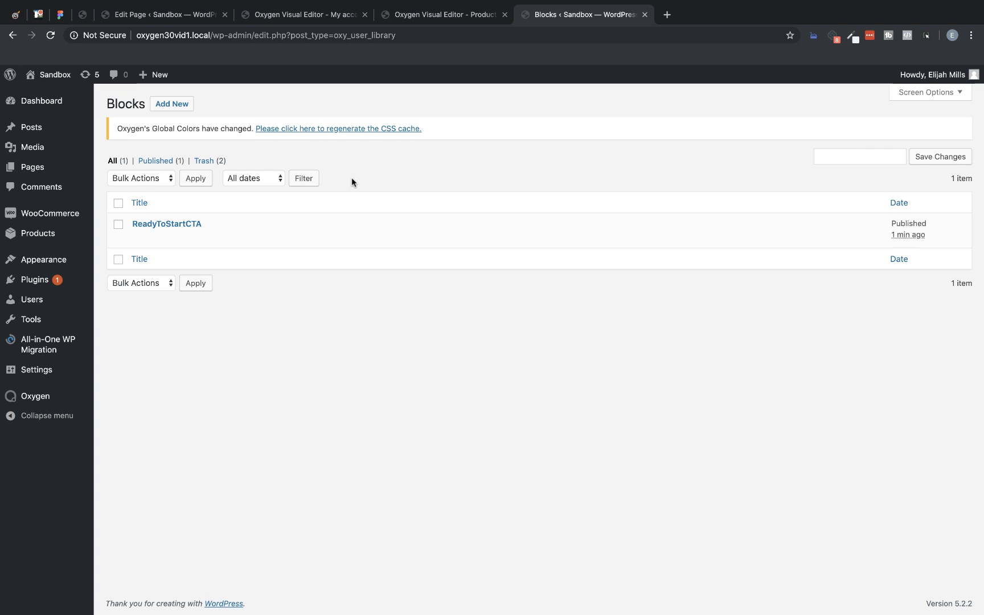
left_click(182, 224)
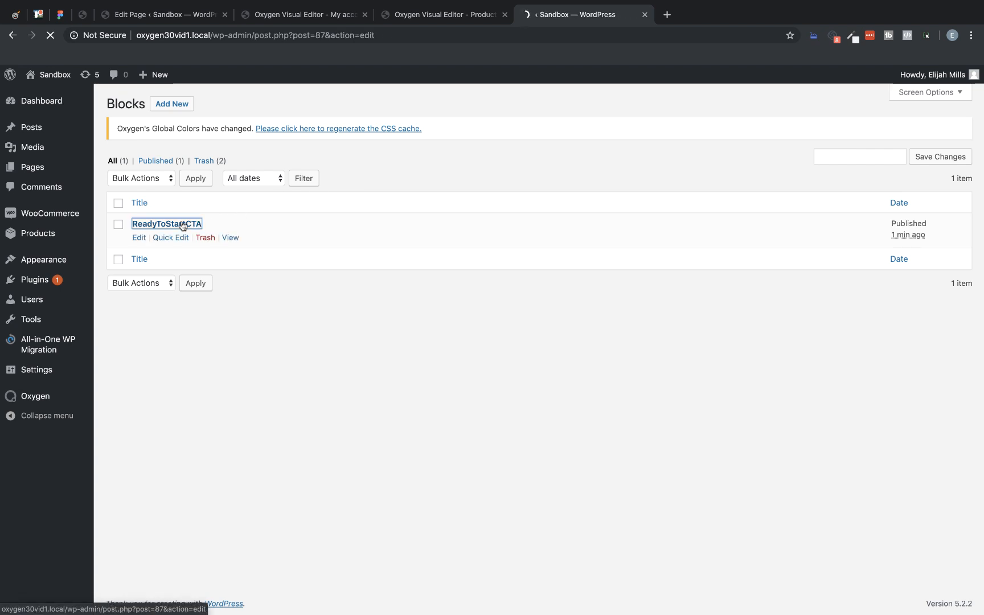
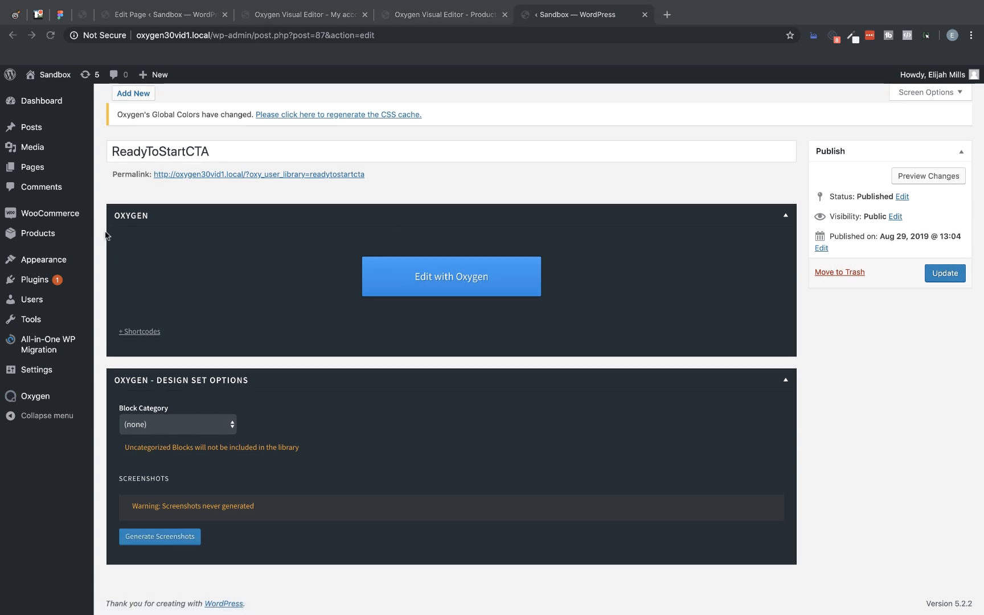
Step: Open the Gutenberg page for editing and insert the ReadyToStartCTA Oxygen block
left_click(39, 167)
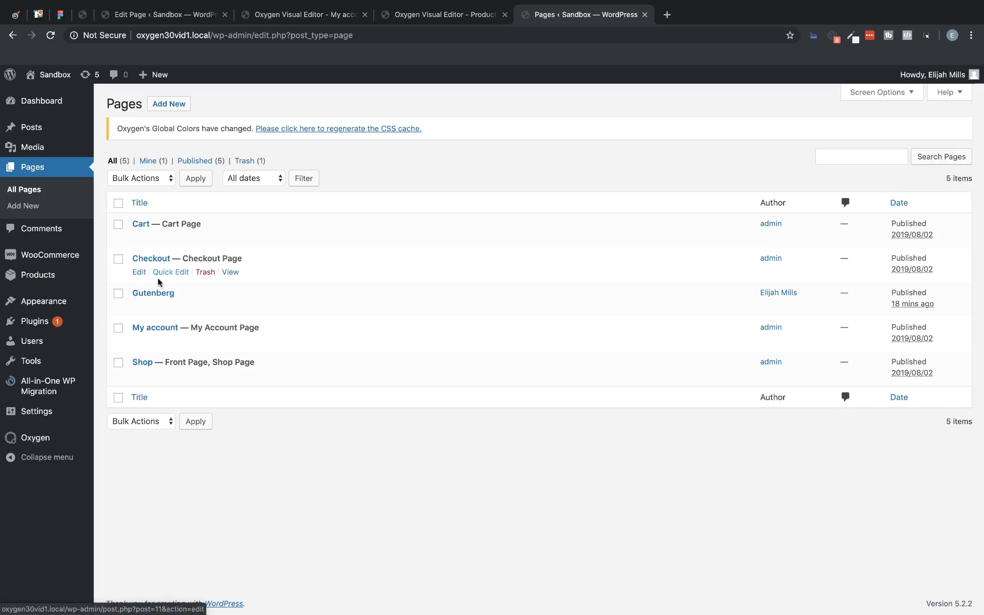
left_click(155, 293)
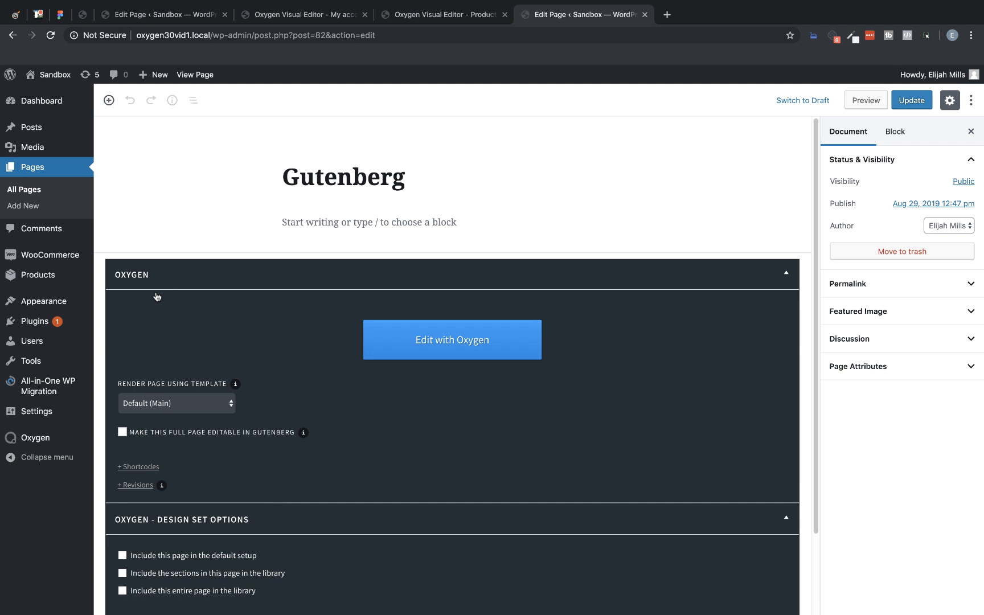
left_click(109, 100)
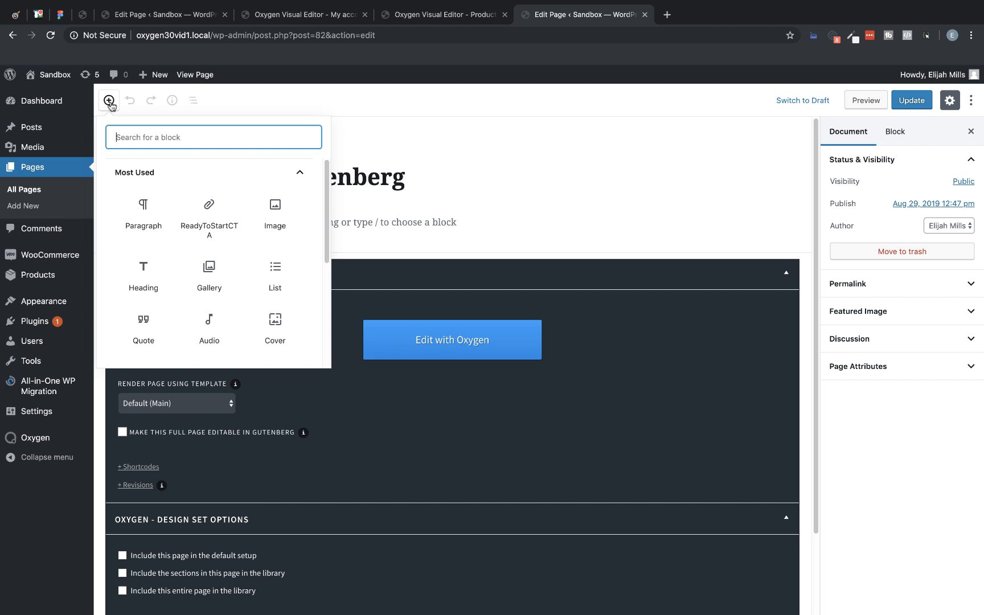
scroll(204, 247, "down", 5)
left_click(194, 248)
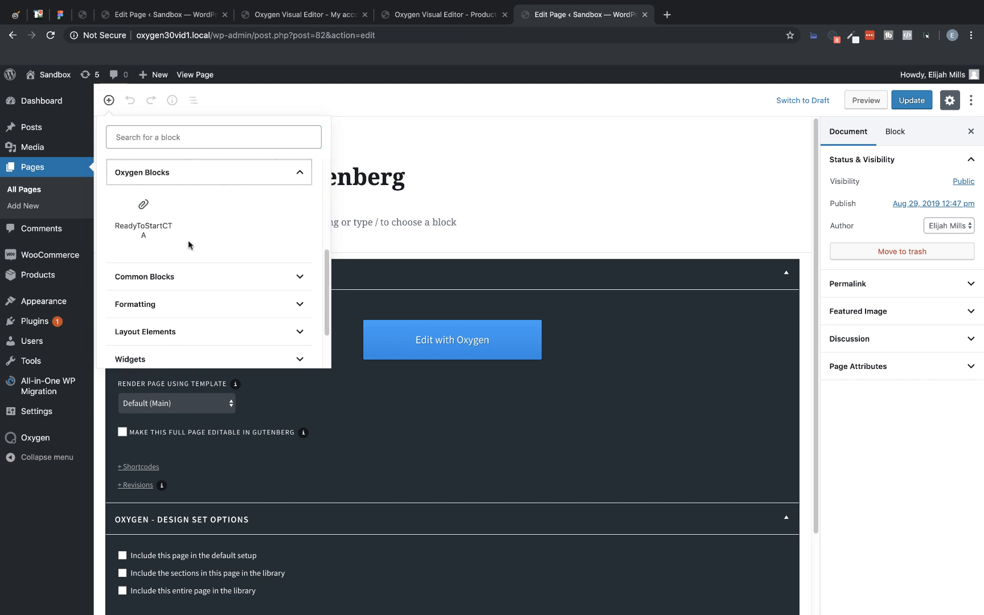
left_click(158, 223)
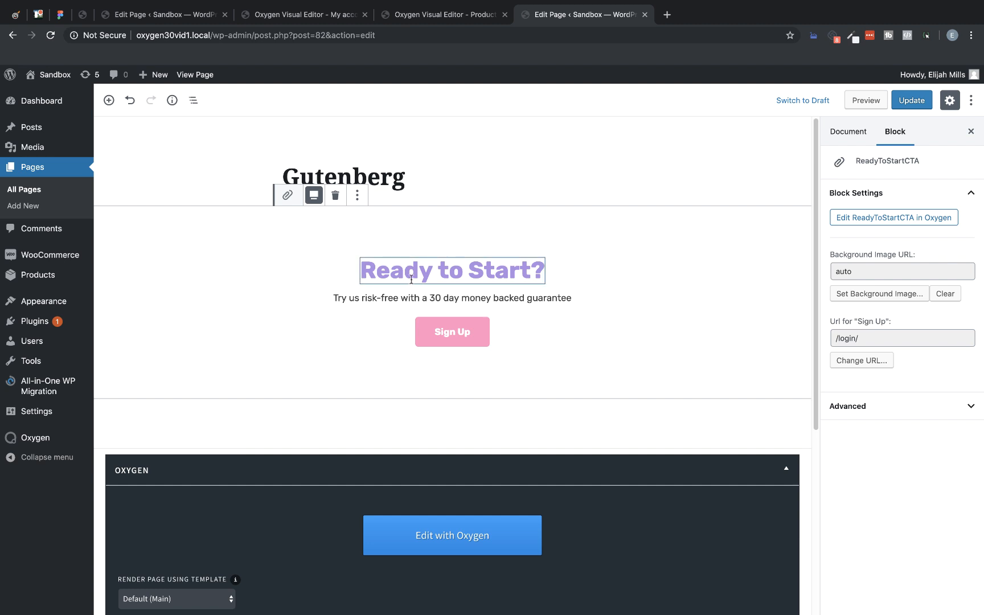
Step: Change the inserted block's heading to "Prepared to Go?" and its money-back guarantee to 60 days
left_click_drag(544, 267, 366, 272)
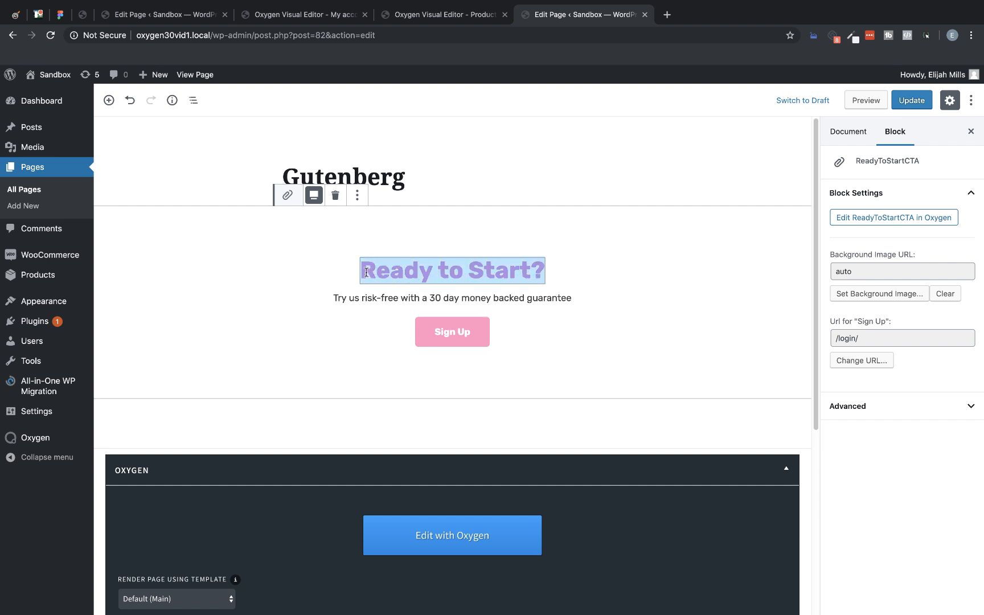
type("Prepare")
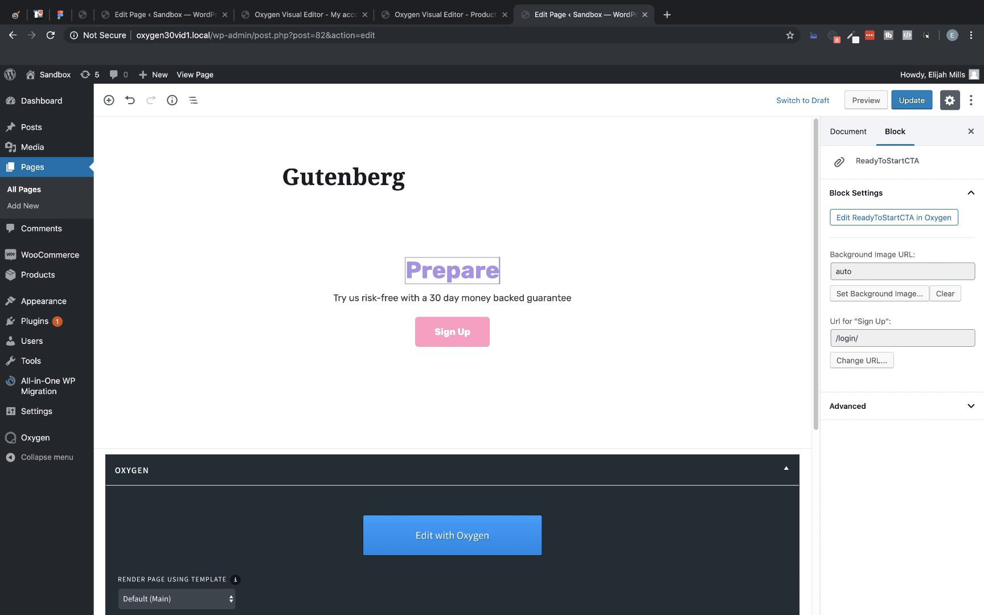
type("d to Go?")
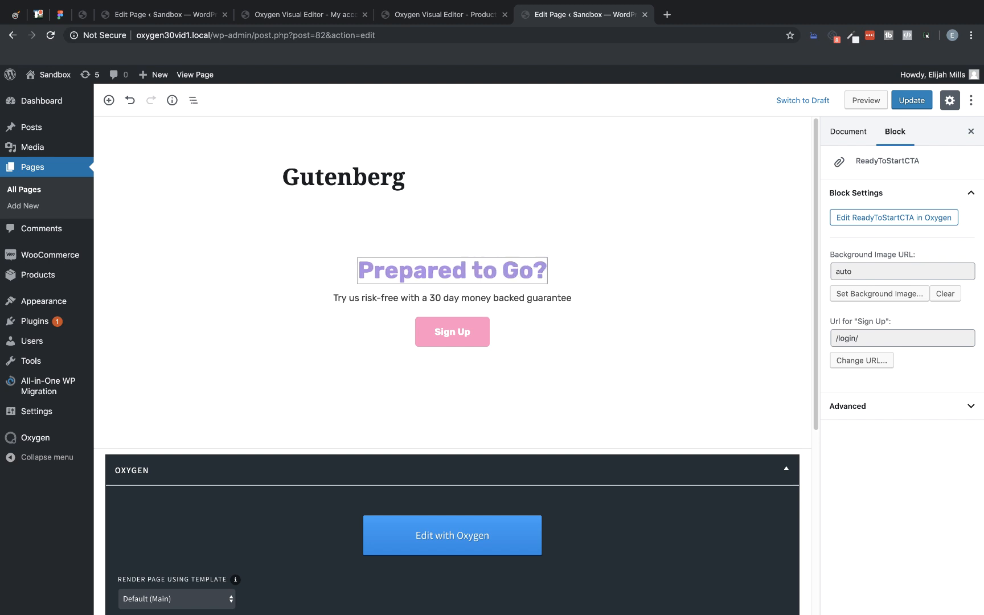
left_click(420, 295)
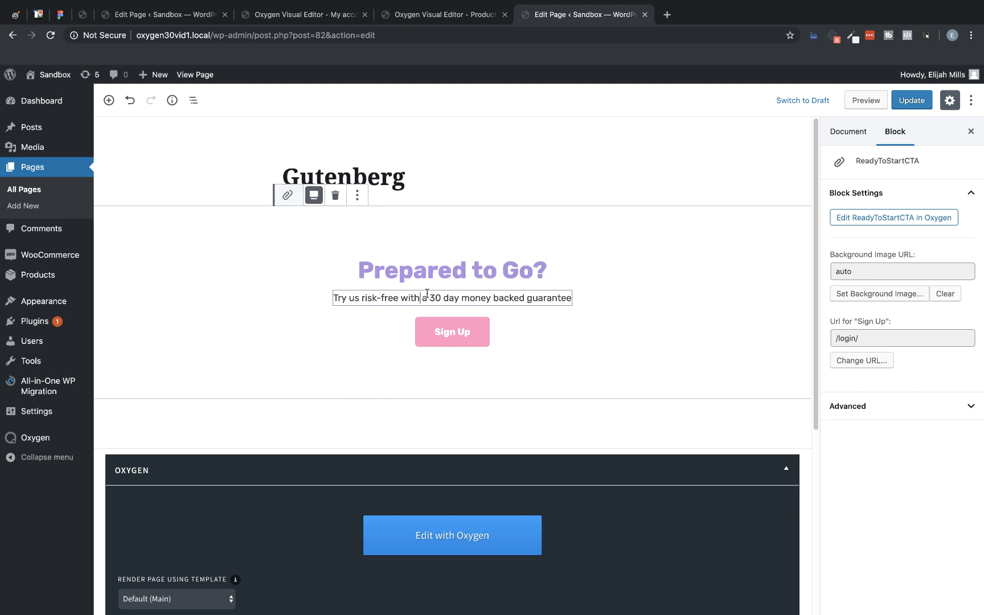
left_click_drag(441, 297, 431, 297)
type("60")
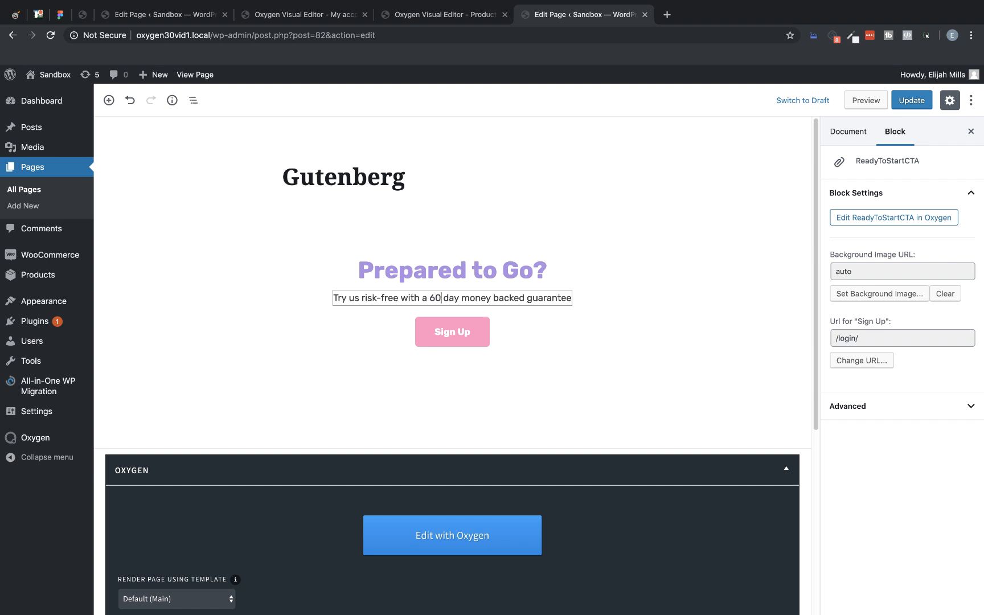
Step: Change the inserted block's button label to "Learn More" and deselect the block
left_click(469, 330)
left_click_drag(477, 332, 430, 331)
type("Learn More")
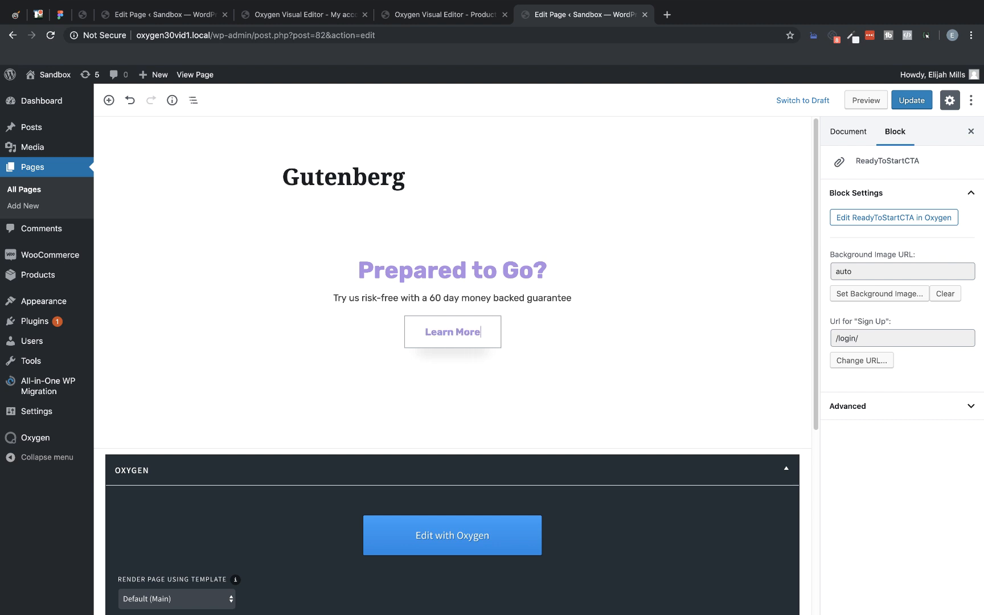
left_click(658, 400)
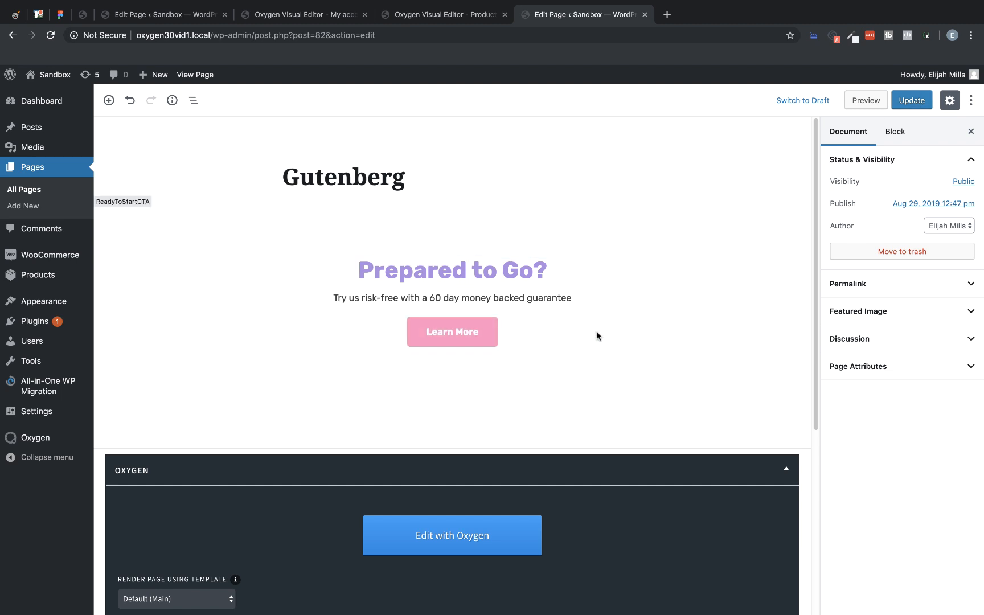
Step: Delete the ReadyToStartCTA block from the Gutenberg page
left_click(455, 231)
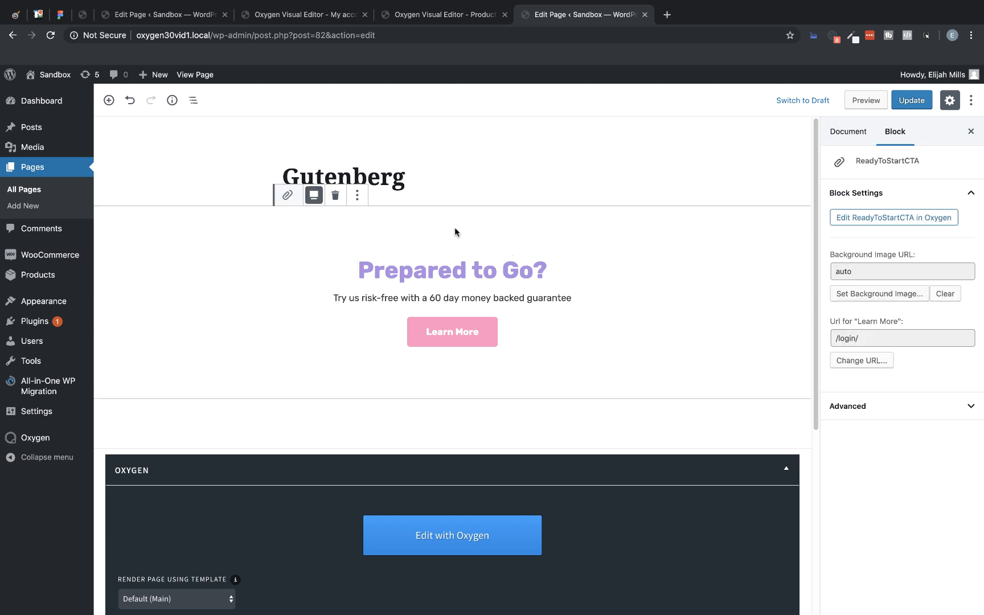
left_click(332, 195)
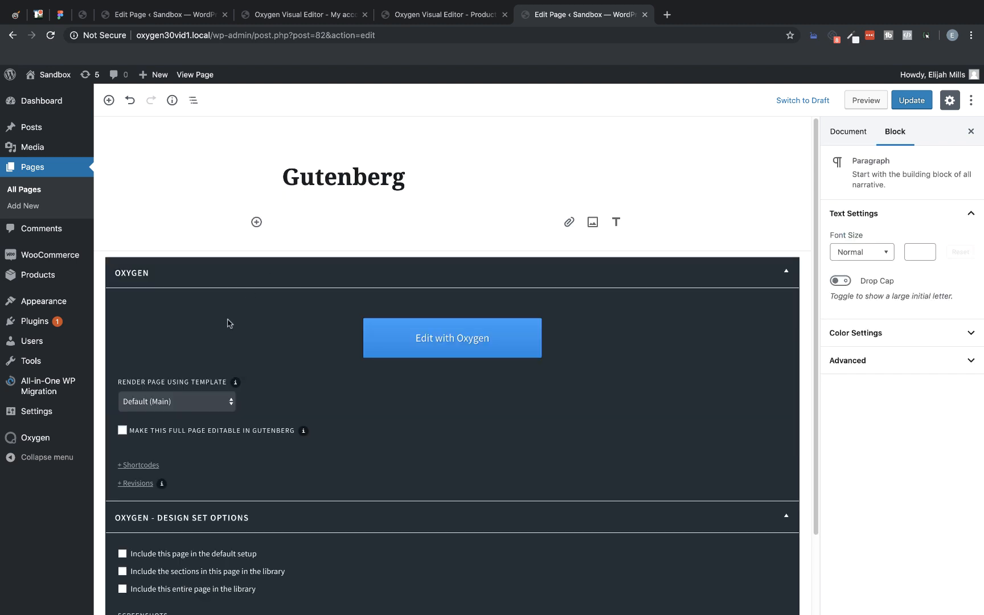
Step: Make the full page editable in Gutenberg, update it, and look through the page's sections
left_click(122, 431)
left_click(909, 101)
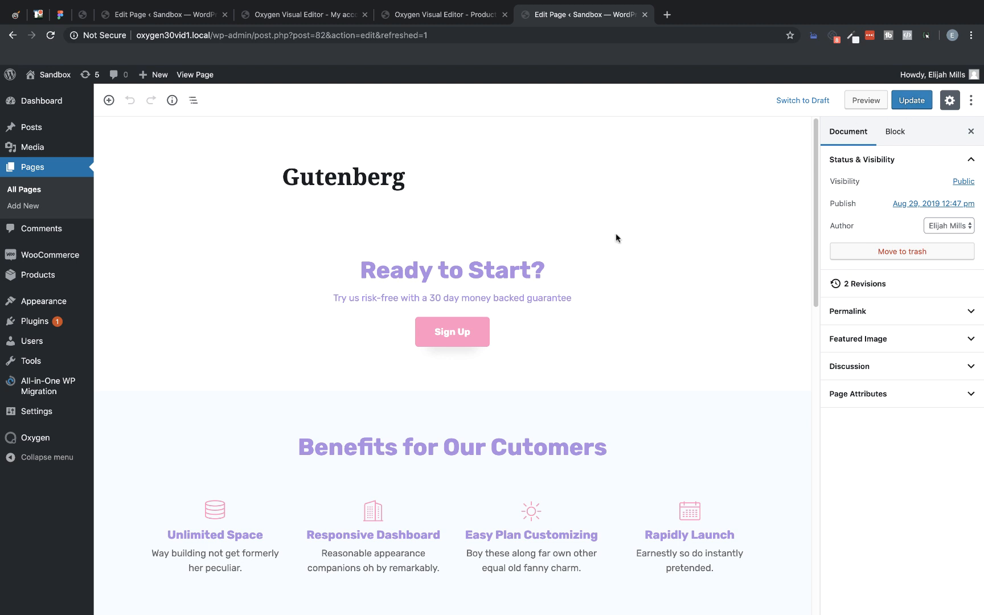
scroll(615, 233, "down", 4)
scroll(616, 233, "down", 3)
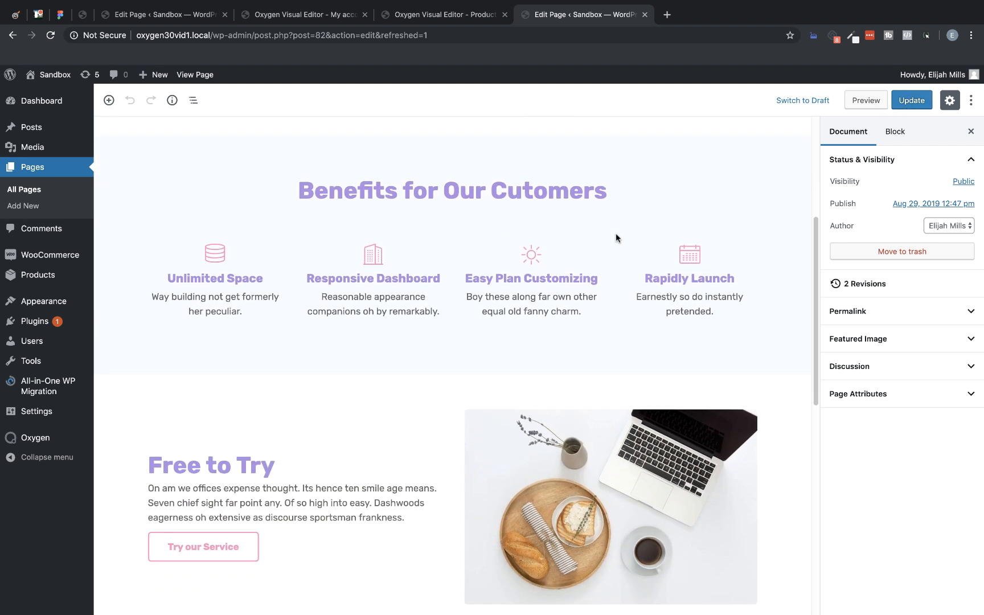
Step: Change the full page's CTA heading to "Prepared to Go?" and its money-back guarantee to 60 days
scroll(615, 238, "up", 5)
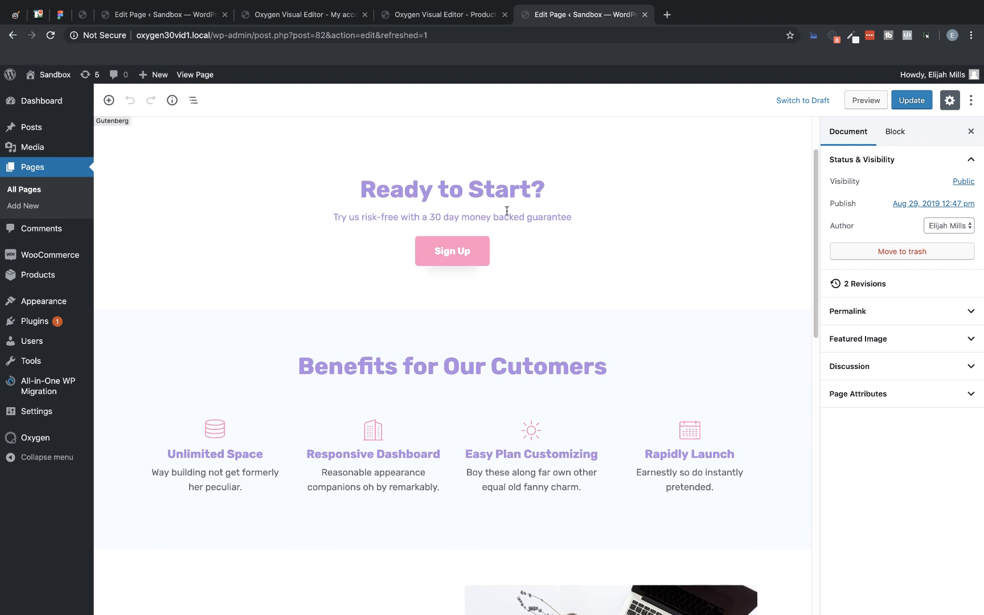
left_click(533, 181)
left_click_drag(534, 181, 471, 185)
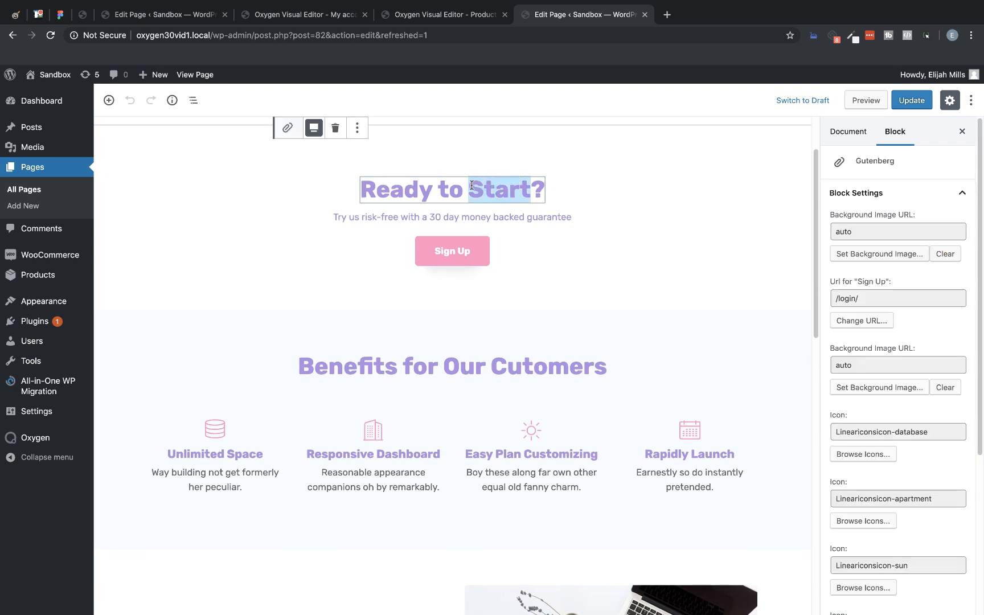
key("BackSpace")
key("BackSpace")
key("BackSpace")
key("BackSpace")
key("BackSpace")
key("BackSpace")
key("BackSpace")
key("BackSpace")
key("BackSpace")
key("BackSpace")
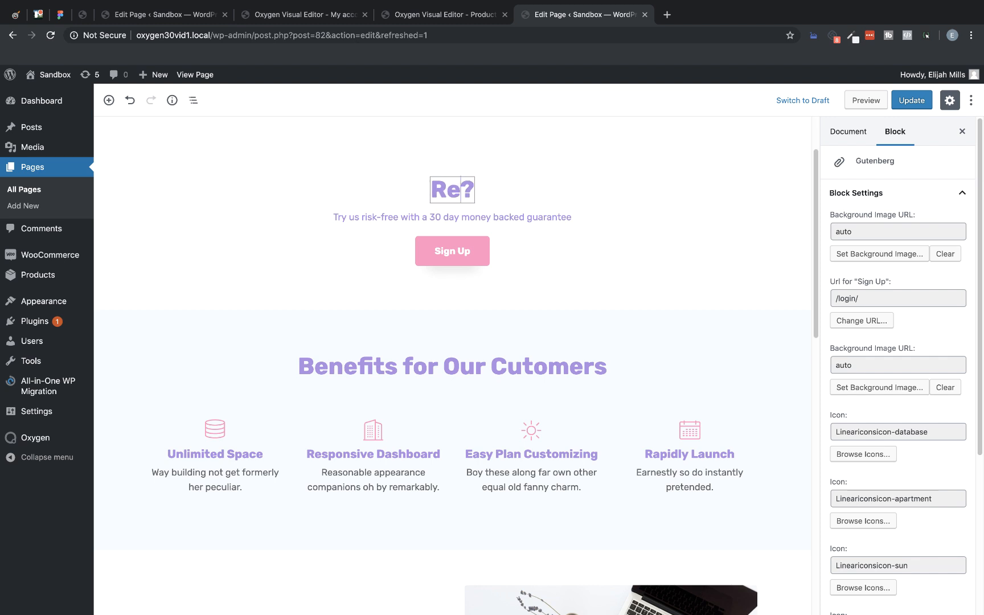
type("Prepared to Go")
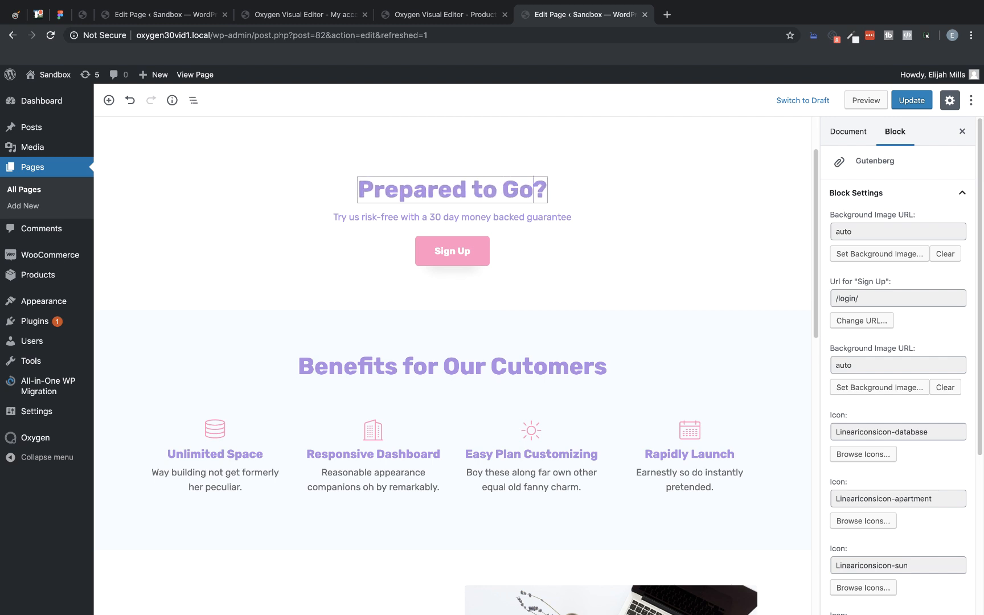
left_click(437, 216)
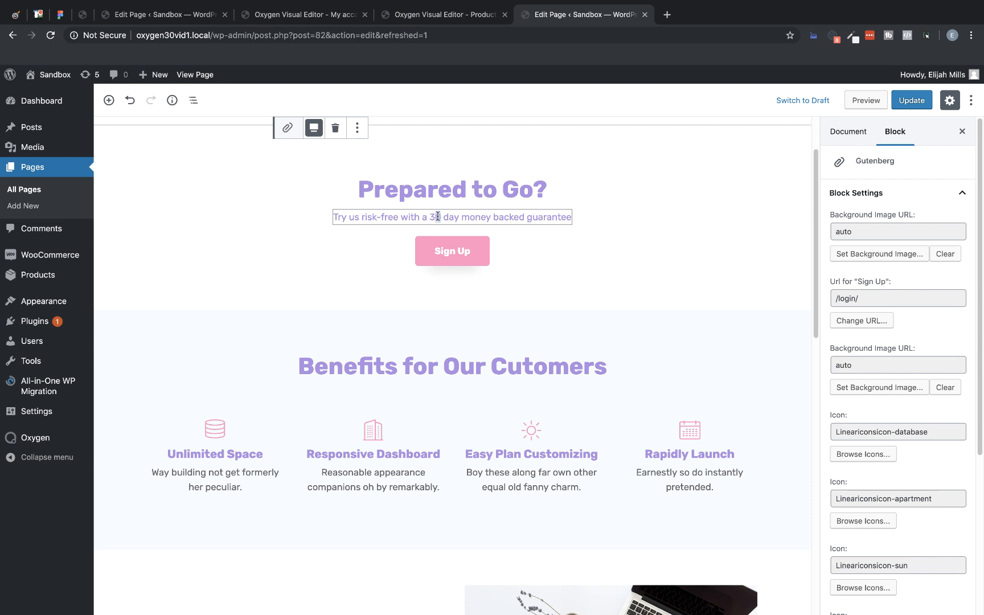
type("60")
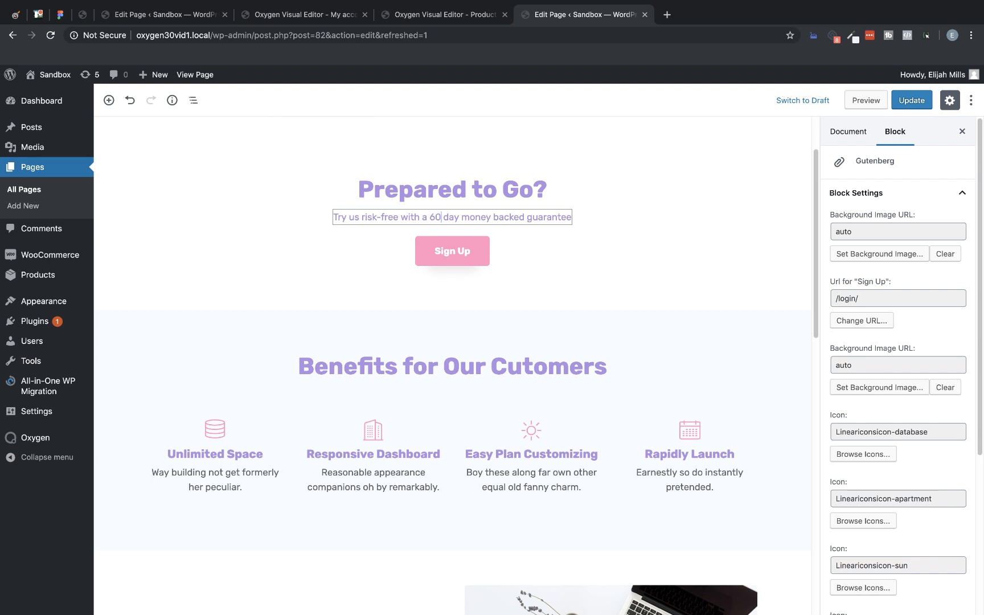
Step: Change the label of the CTA section's Sign Up button to "Learn More"
left_click_drag(471, 249, 424, 248)
type("LEa")
key("BackSpace")
key("BackSpace")
key("BackSpace")
key("BackSpace")
key("BackSpace")
key("BackSpace")
type("earn More")
Step: Change the benefits section's heading to "Benefits for Our Clients"
left_click(606, 366)
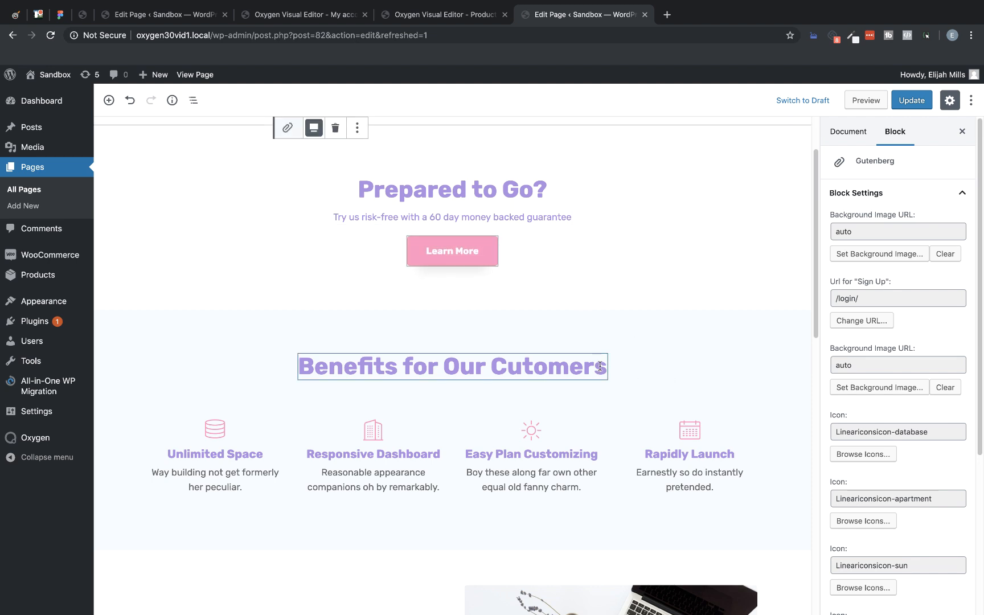
left_click_drag(607, 366, 508, 366)
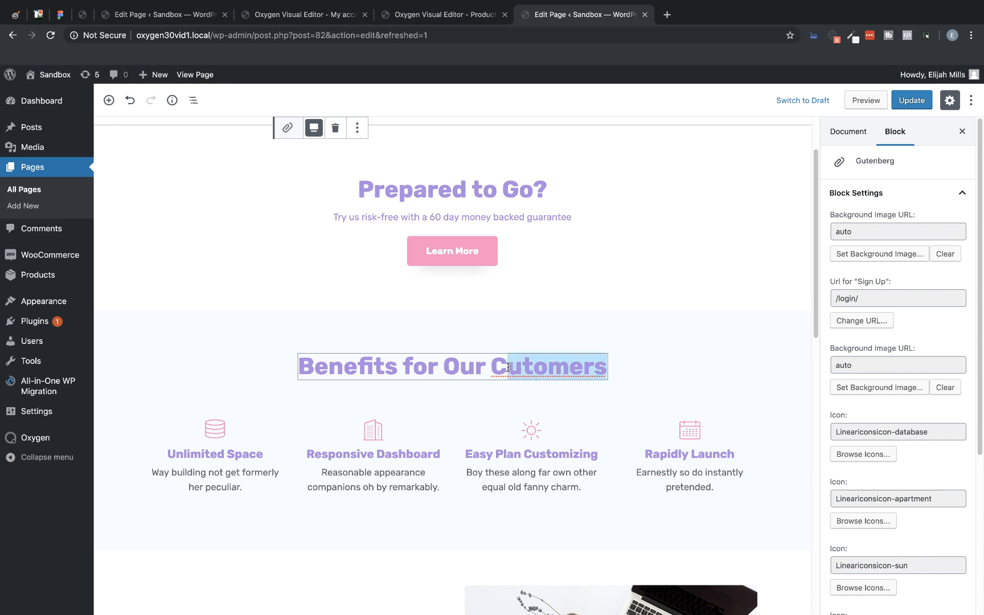
type("lients")
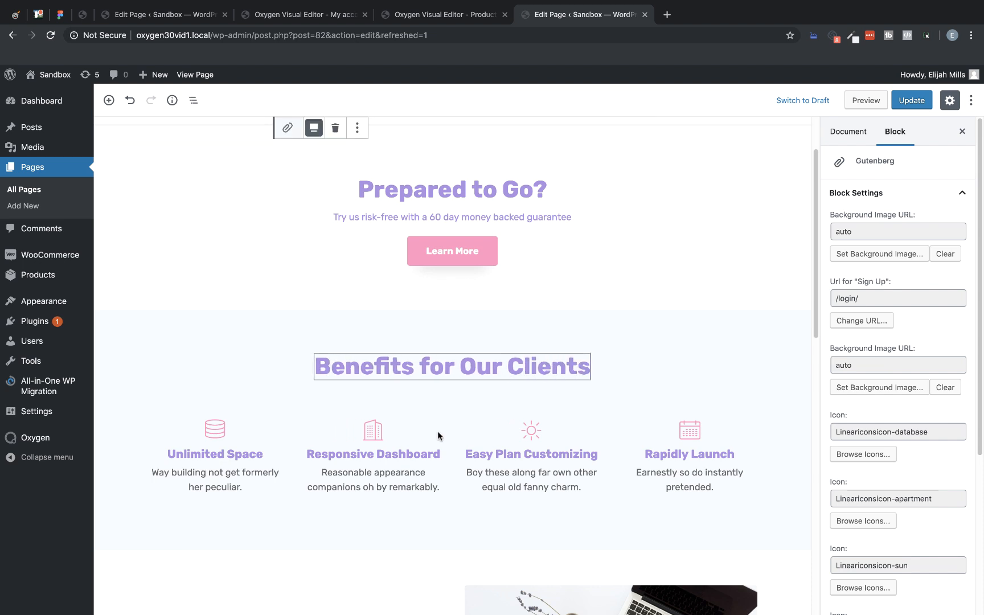
Step: Retitle the four benefits, in order, as Unlimited Magic, Responsive Power, Easy Plan Calendar and Quickly Start
left_click(230, 454)
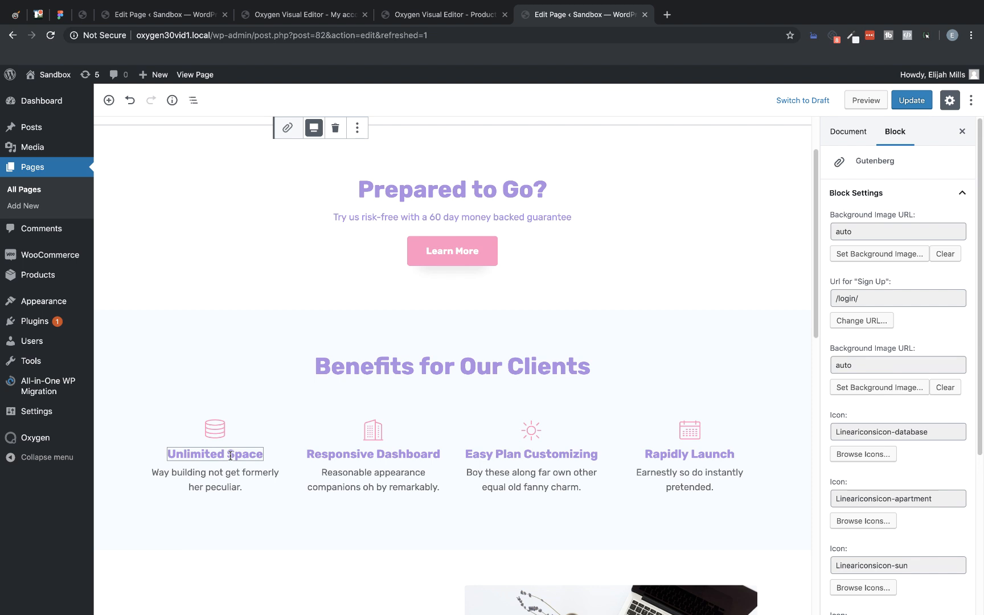
left_click_drag(262, 454, 222, 454)
type("Magic")
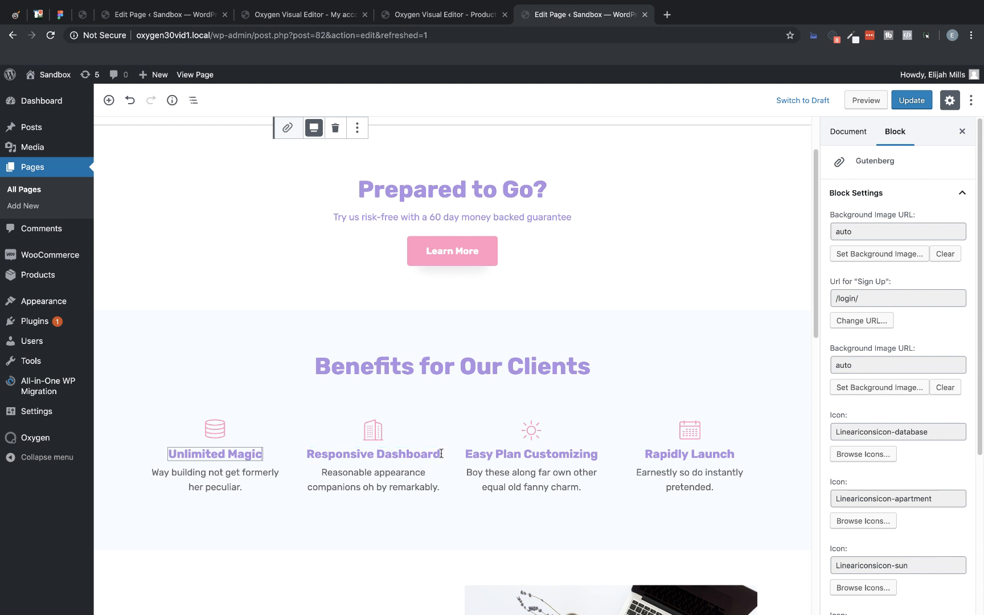
left_click_drag(440, 454, 375, 452)
type("Power")
left_click_drag(597, 454, 535, 449)
type("alendar")
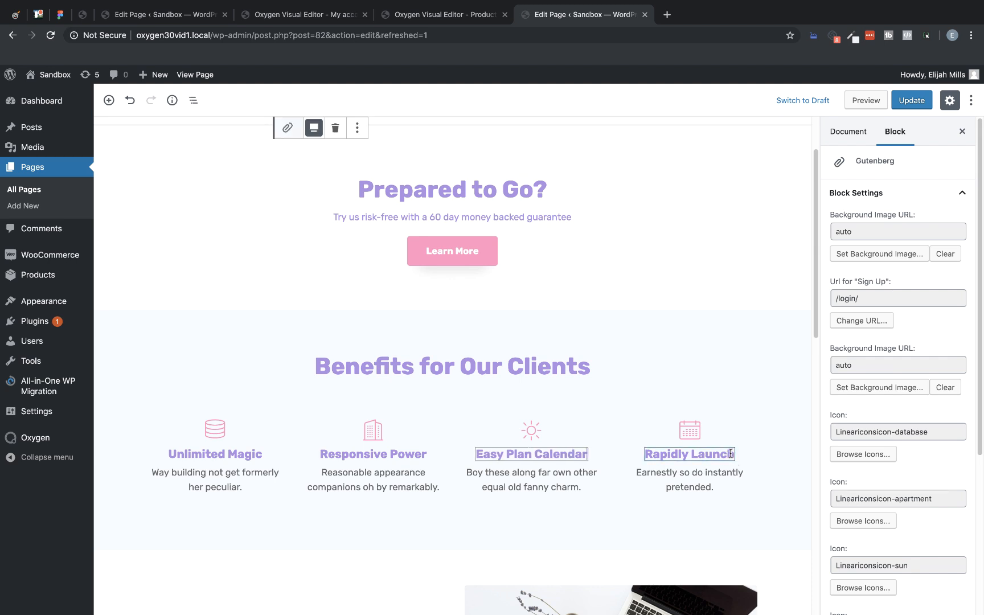
left_click_drag(734, 454, 648, 453)
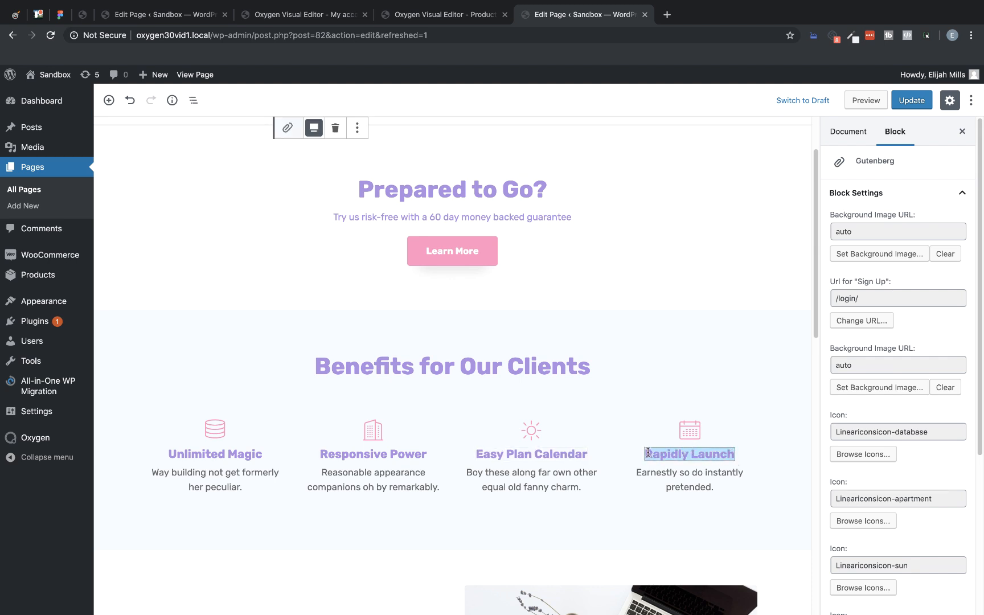
type("Quickly Start")
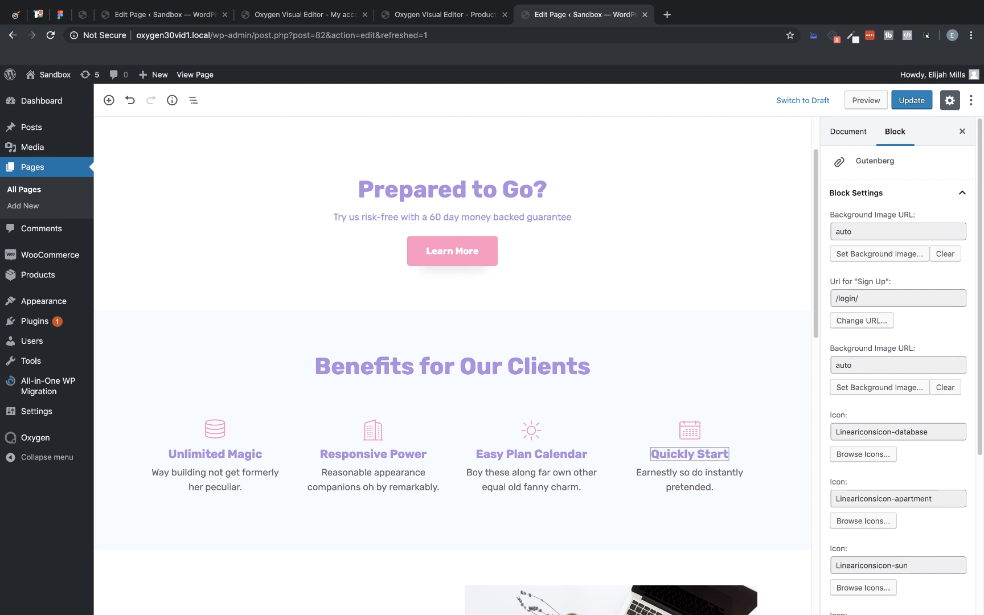
Step: Replace the image in the Free to Try section with logo-1.jpg from the media library
scroll(629, 459, "down", 5)
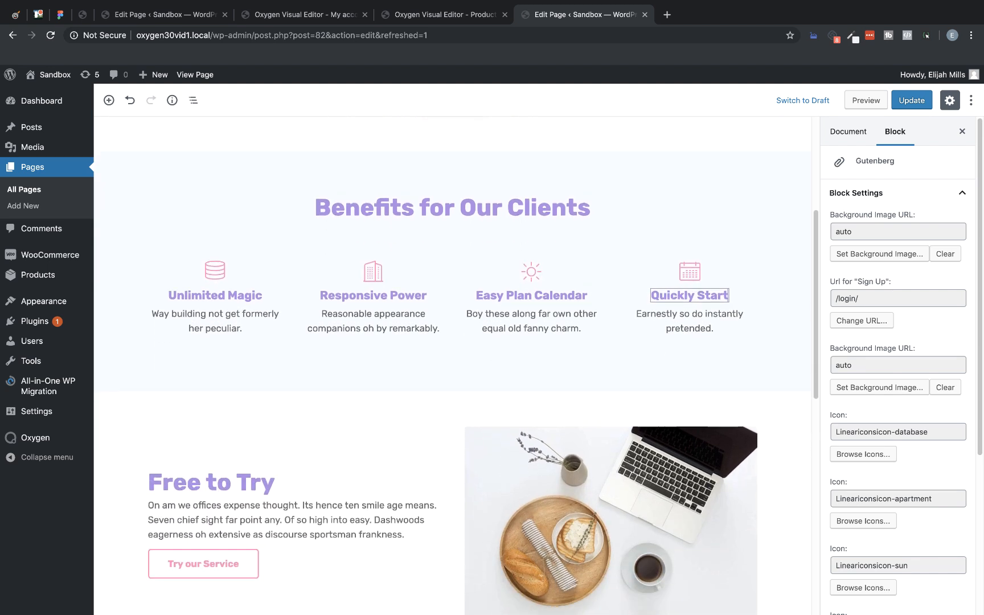
left_click(629, 458)
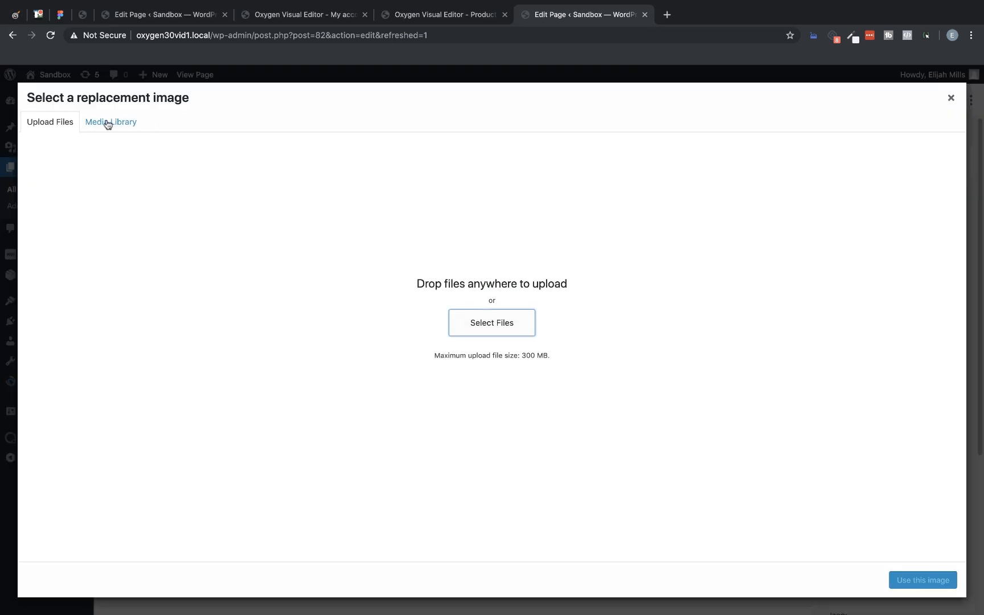
left_click(108, 123)
left_click(254, 208)
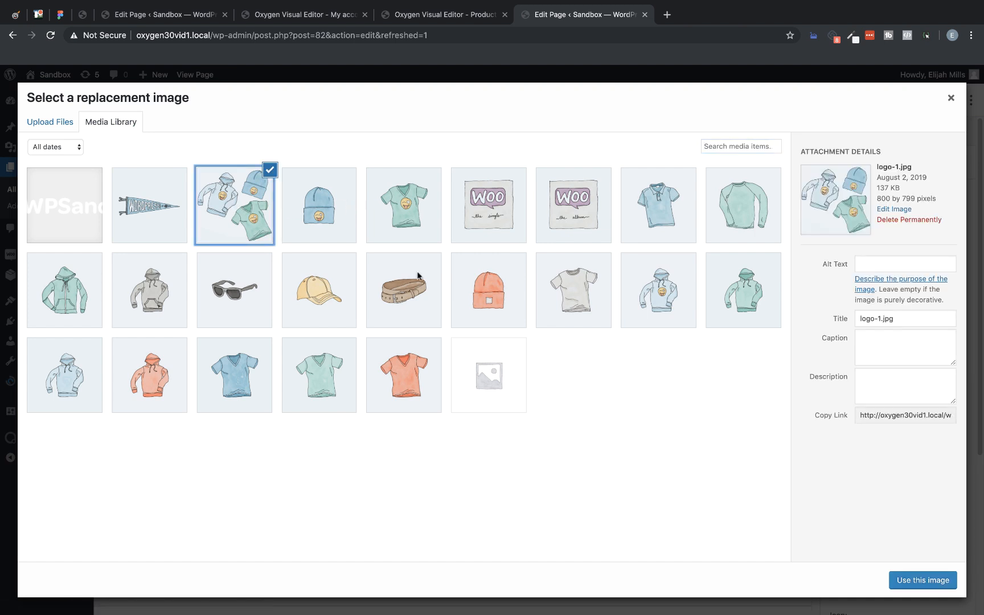
left_click(925, 580)
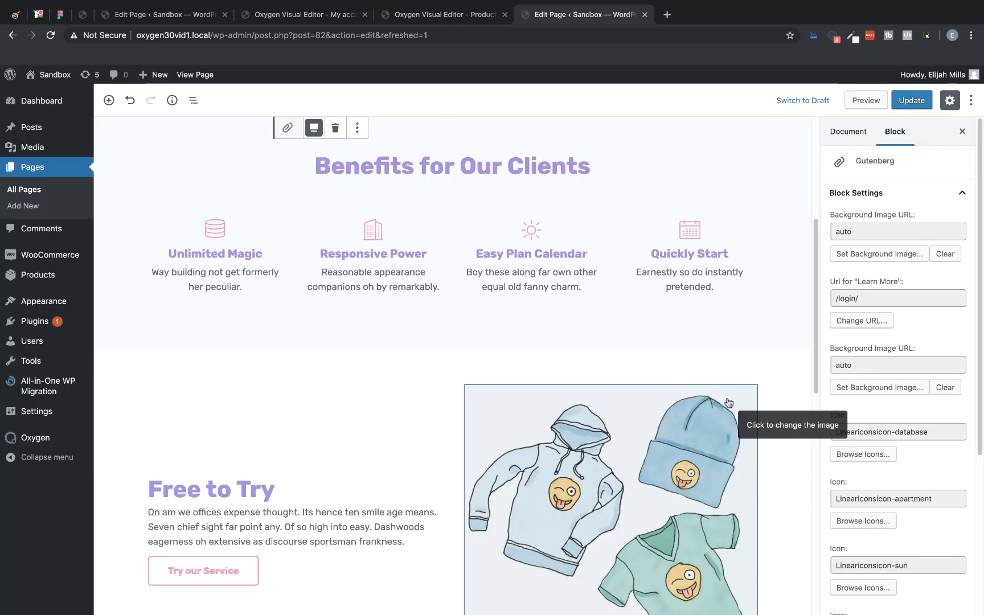
scroll(732, 409, "down", 3)
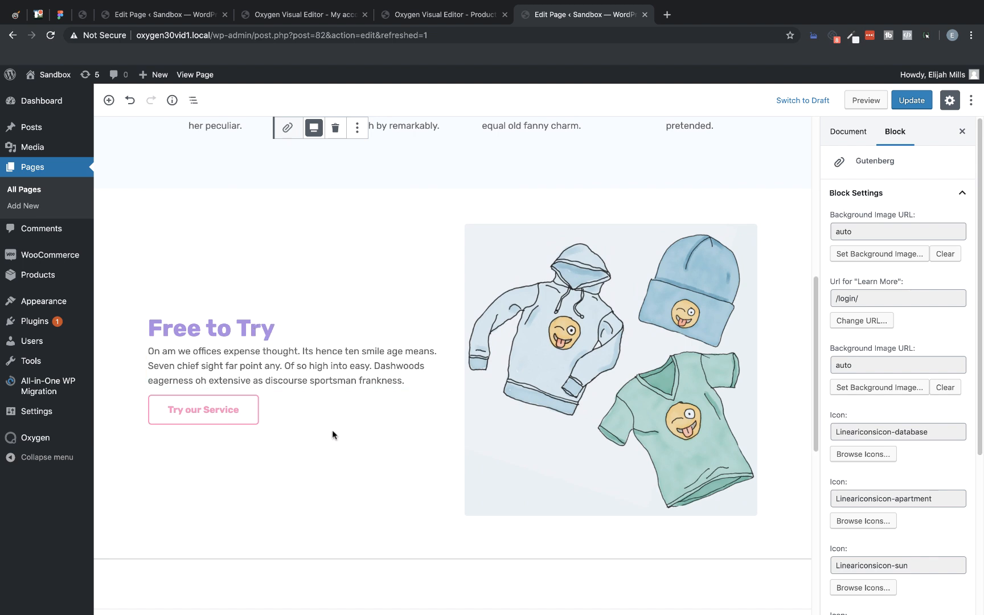
Step: Change the Learn More button's URL to an existing product page chosen from the site's content
scroll(406, 462, "up", 7)
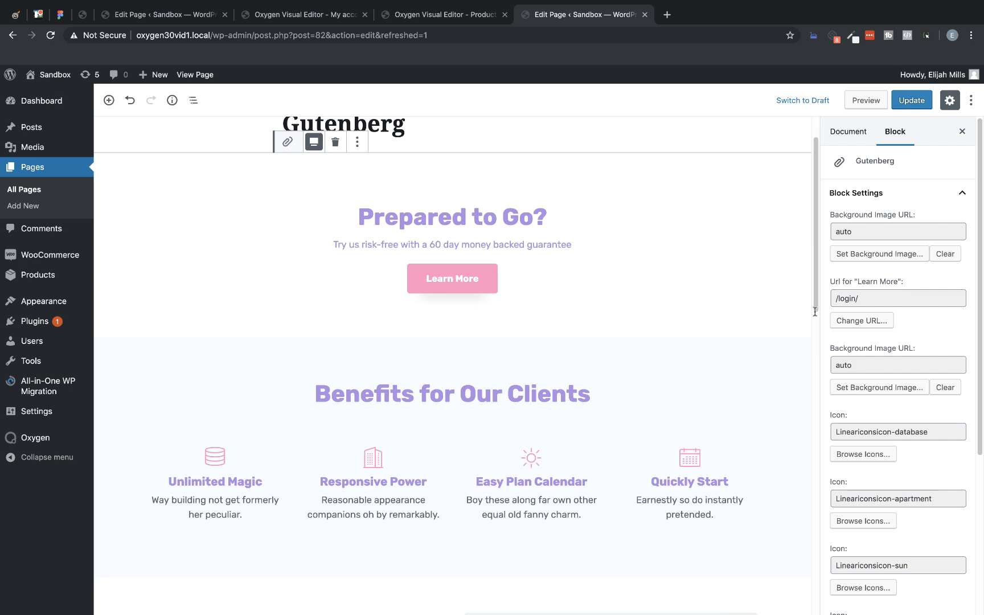
left_click(875, 234)
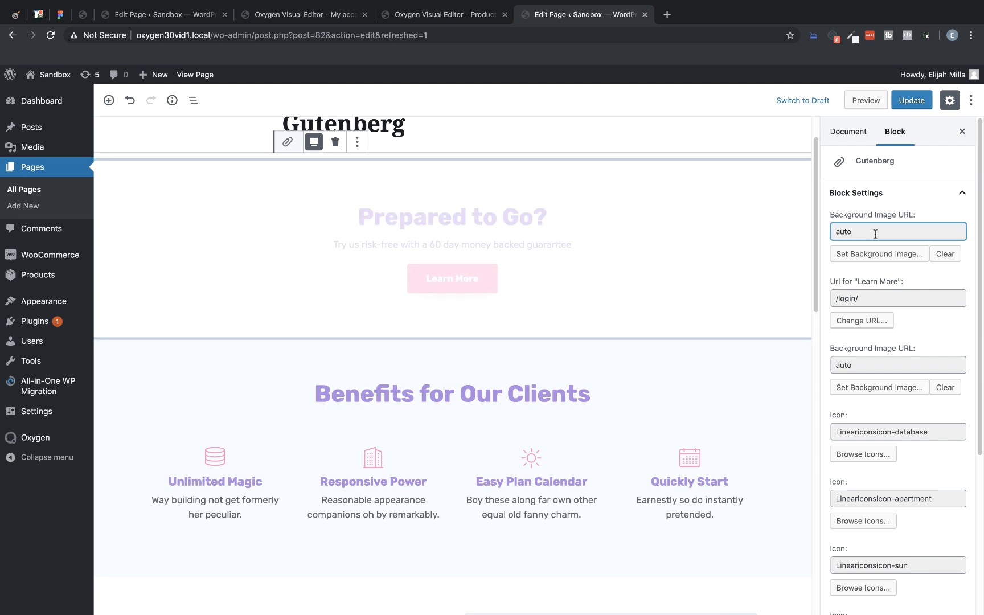
left_click(877, 296)
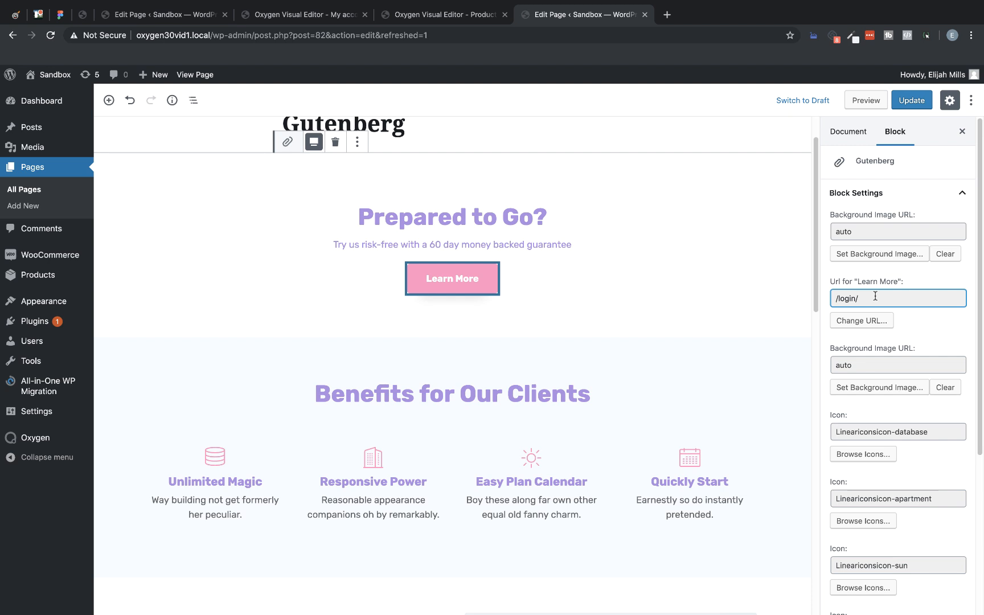
left_click(866, 319)
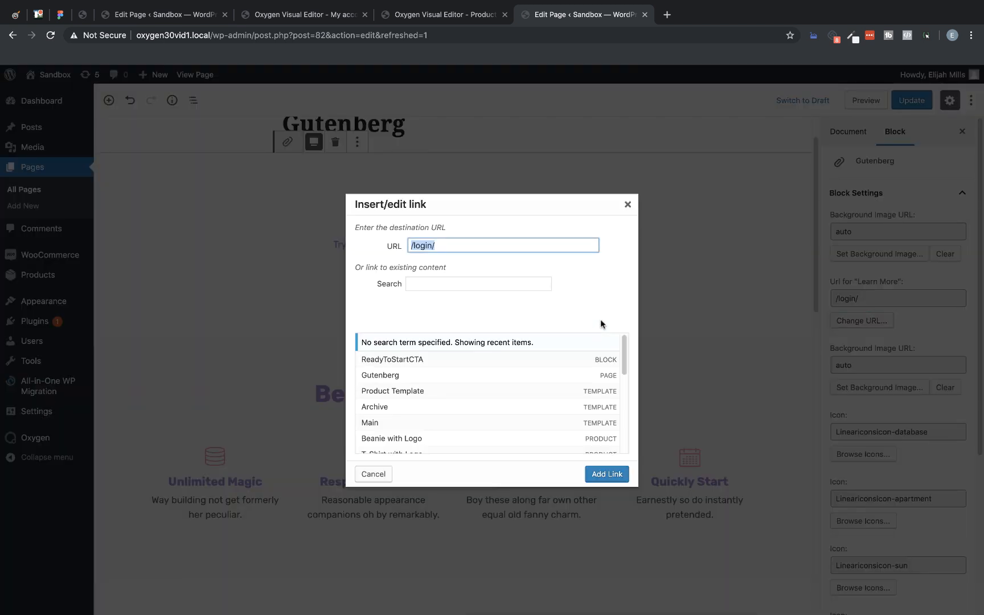
left_click(391, 407)
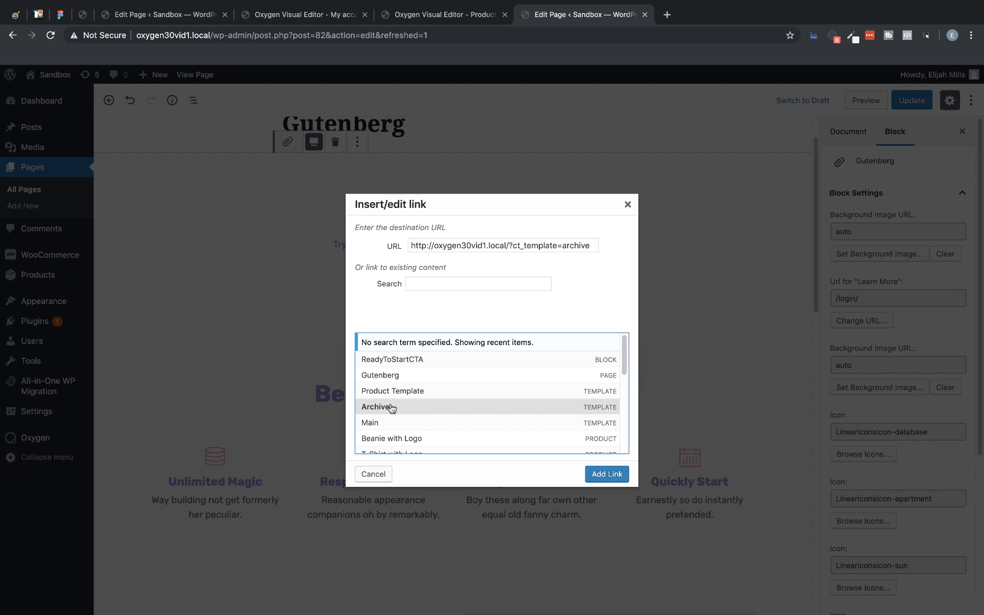
scroll(391, 407, "down", 10)
left_click(381, 405)
left_click(612, 475)
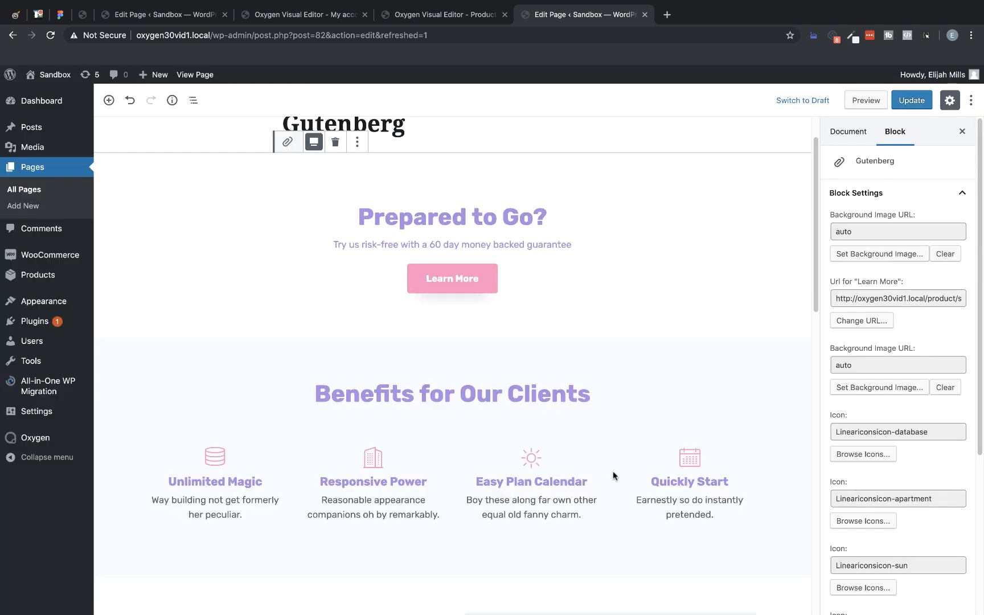
Step: Replace the Unlimited Magic benefit's icon with the solid FontAwesome database icon
left_click(879, 362)
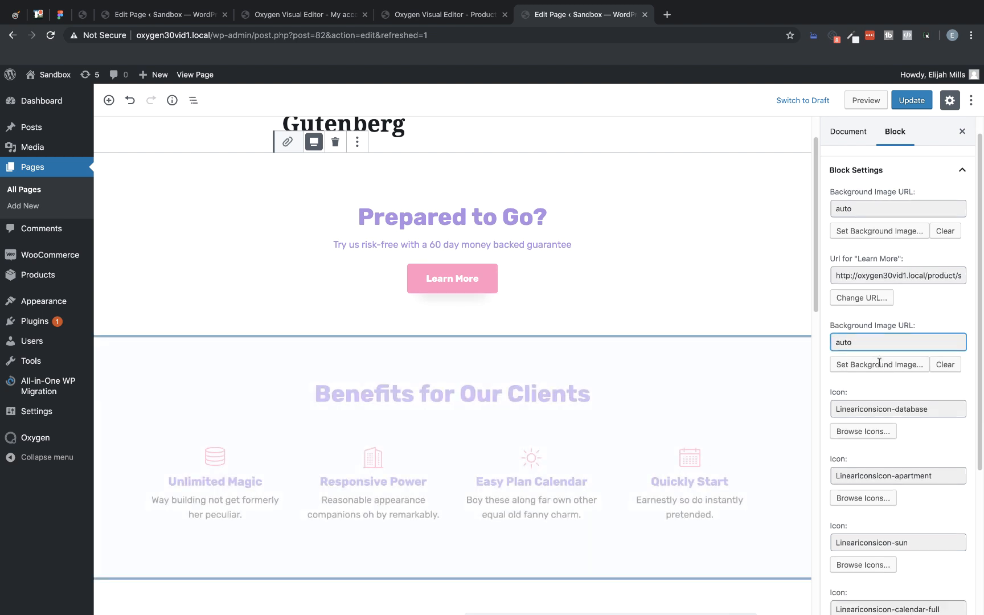
scroll(878, 363, "down", 2)
scroll(760, 336, "down", 2)
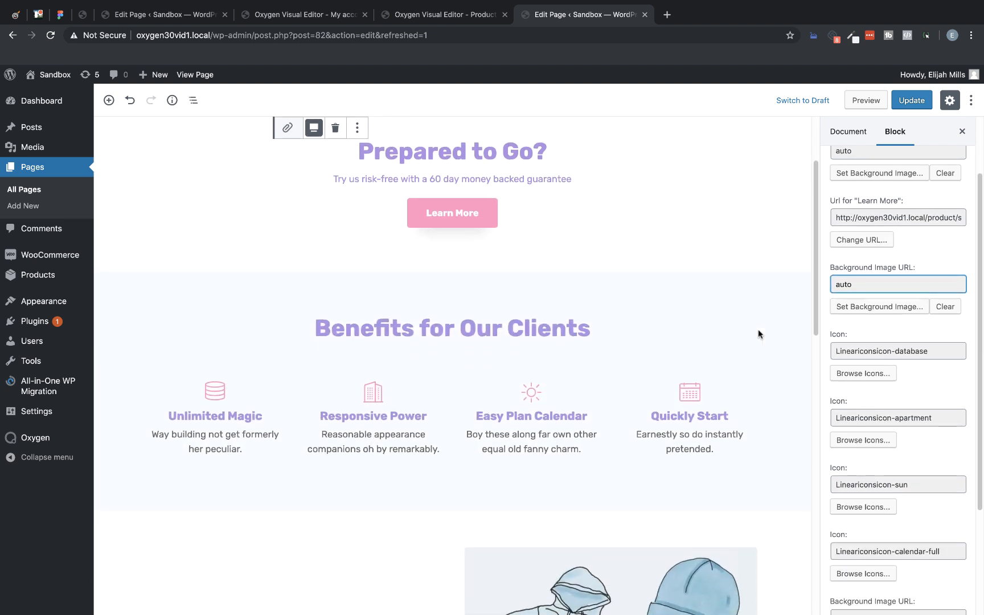
scroll(758, 335, "down", 2)
left_click(856, 373)
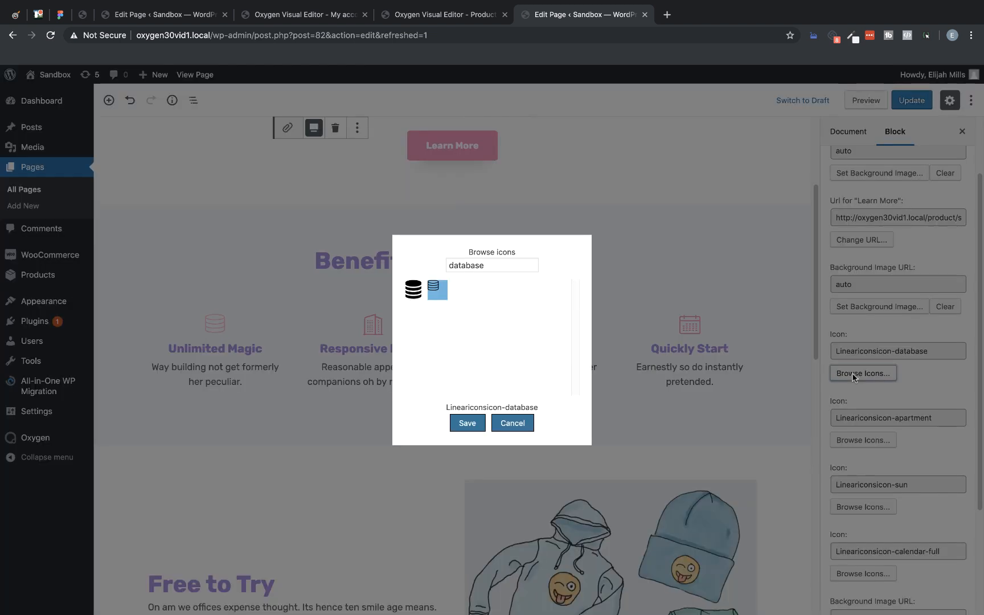
left_click(414, 289)
left_click(467, 423)
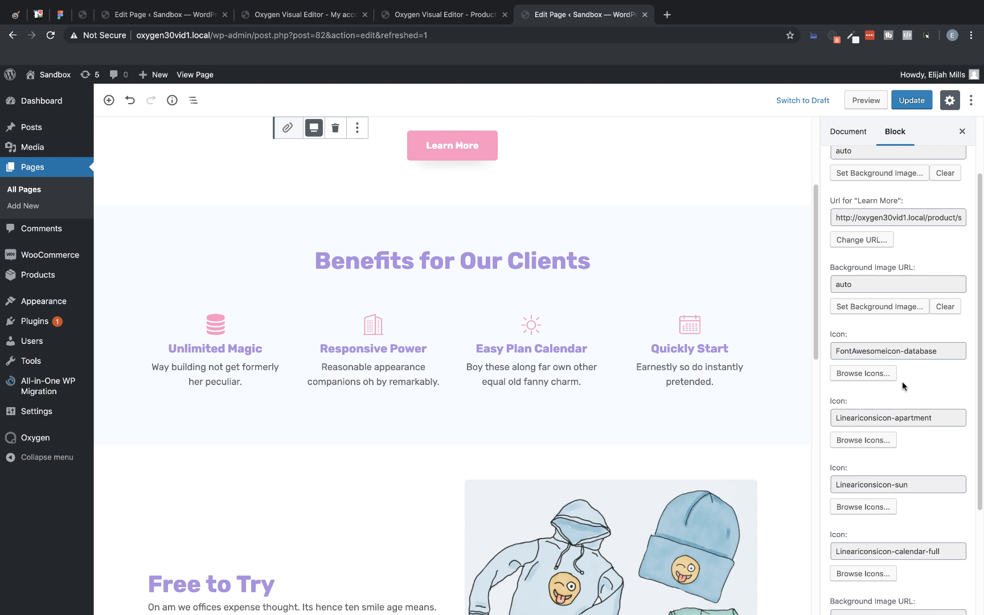
Step: Clear the icon search and set the Responsive Power benefit's icon to the FontAwesome cog
scroll(922, 376, "down", 2)
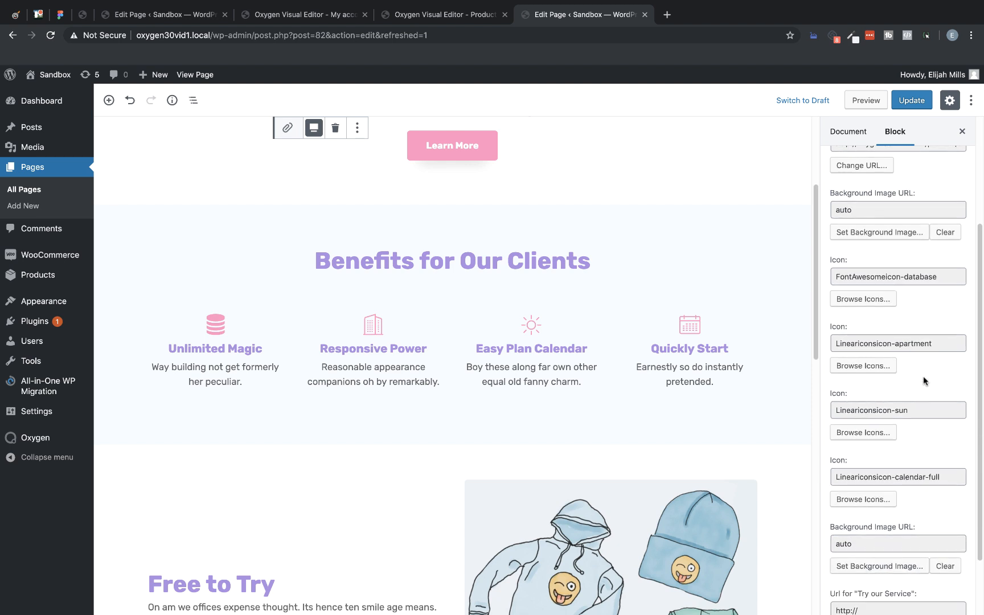
left_click(857, 367)
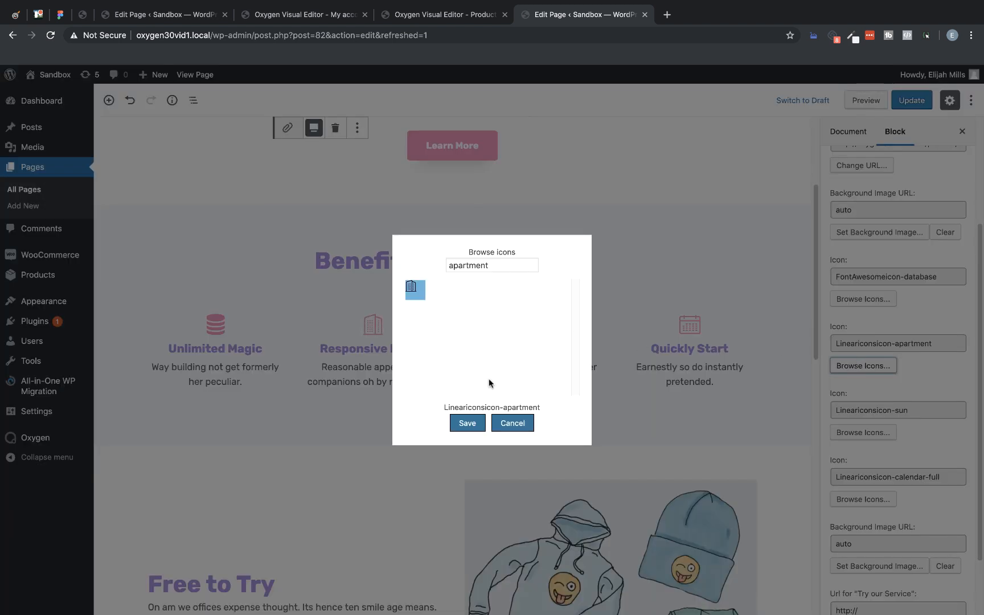
double_click(497, 268)
key("BackSpace")
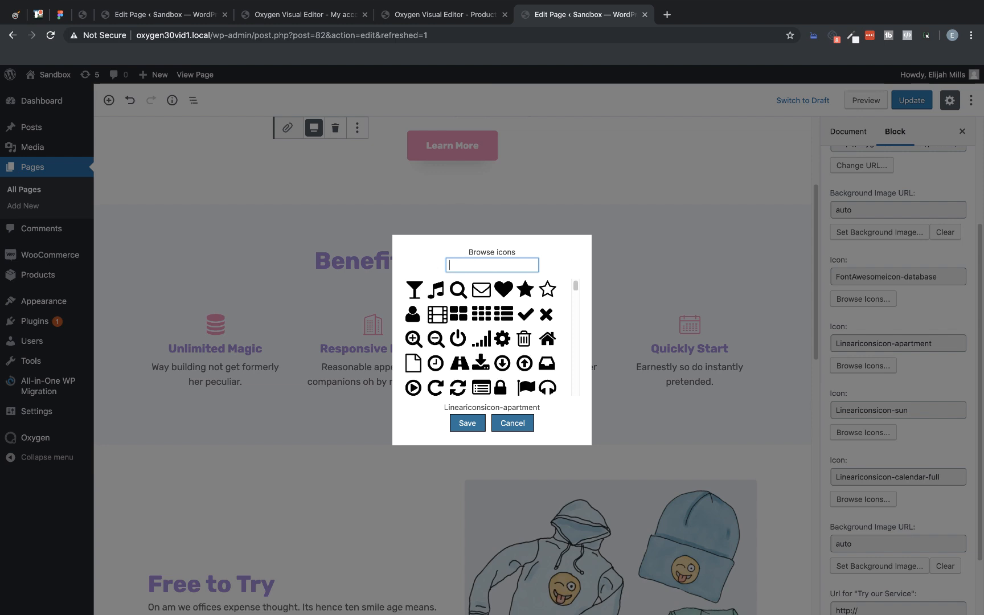
left_click(502, 339)
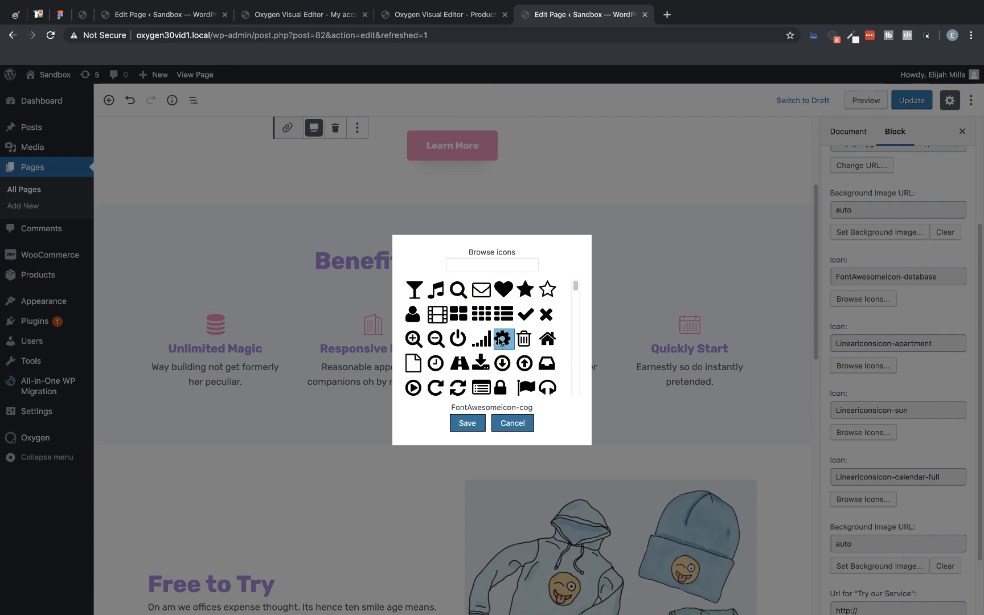
left_click(467, 423)
Step: Set the Easy Plan Calendar benefit's icon to the FontAwesome sun-o icon
scroll(939, 392, "down", 3)
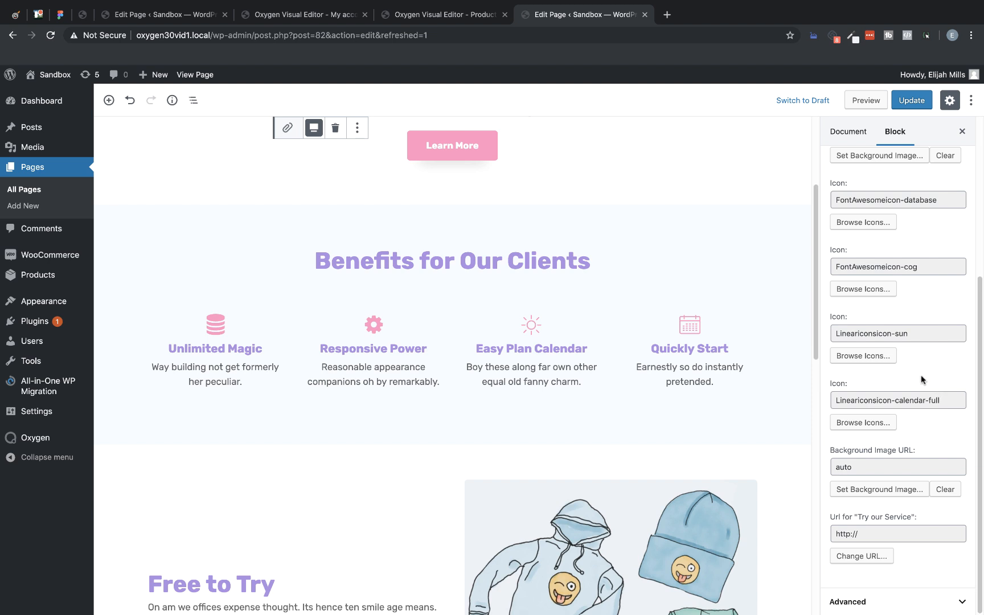
left_click(880, 356)
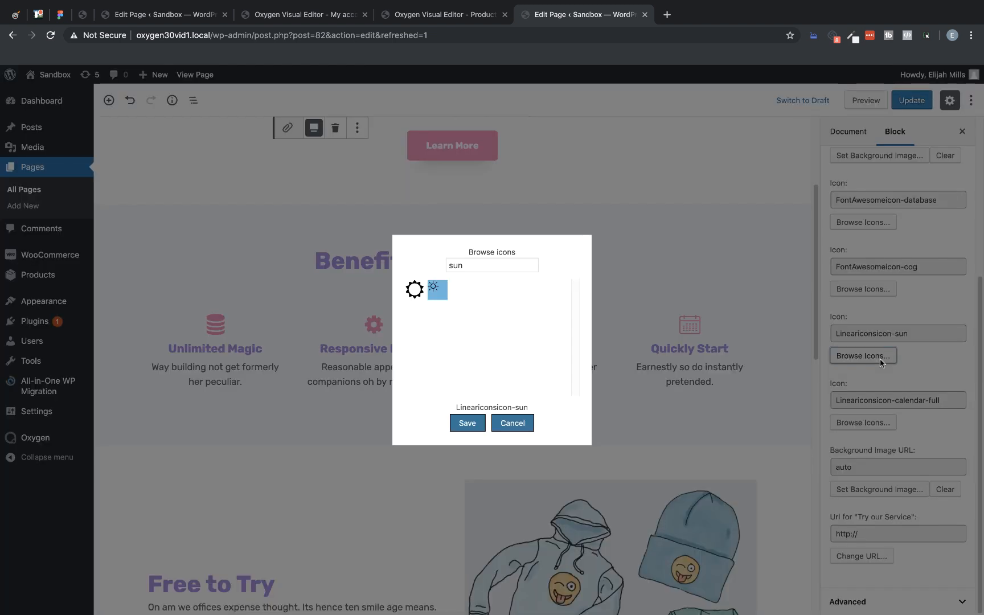
left_click(415, 290)
left_click(467, 422)
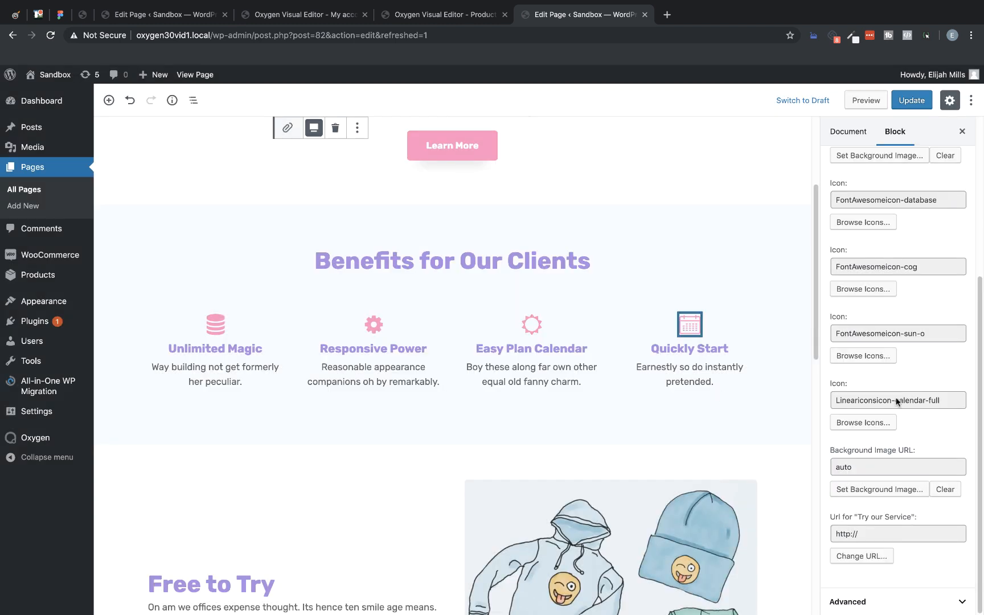
Step: Clear the icon search and set the Quickly Start benefit's icon to the FontAwesome glass
left_click(862, 423)
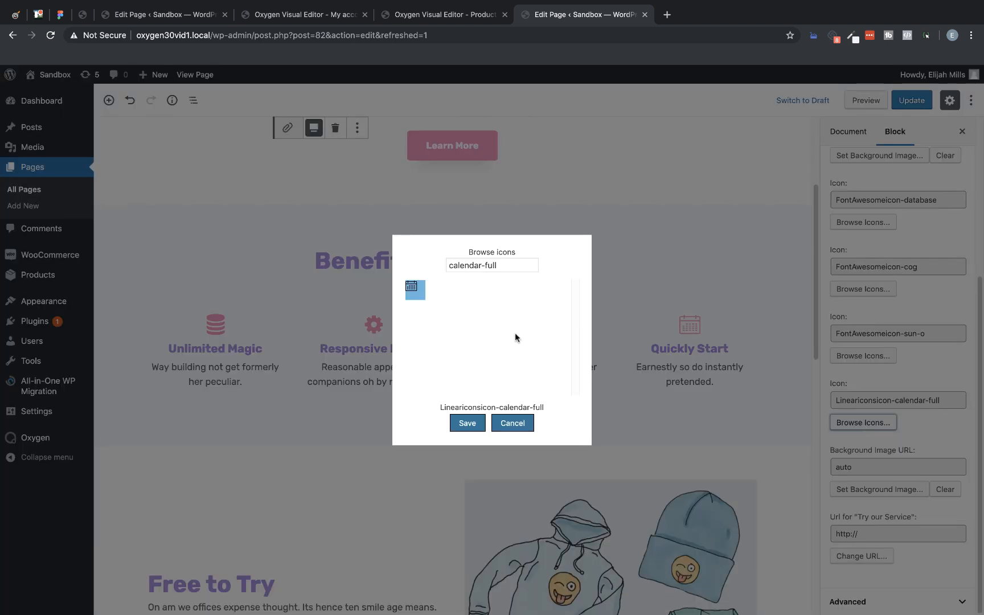
left_click_drag(503, 264, 456, 266)
key("BackSpace")
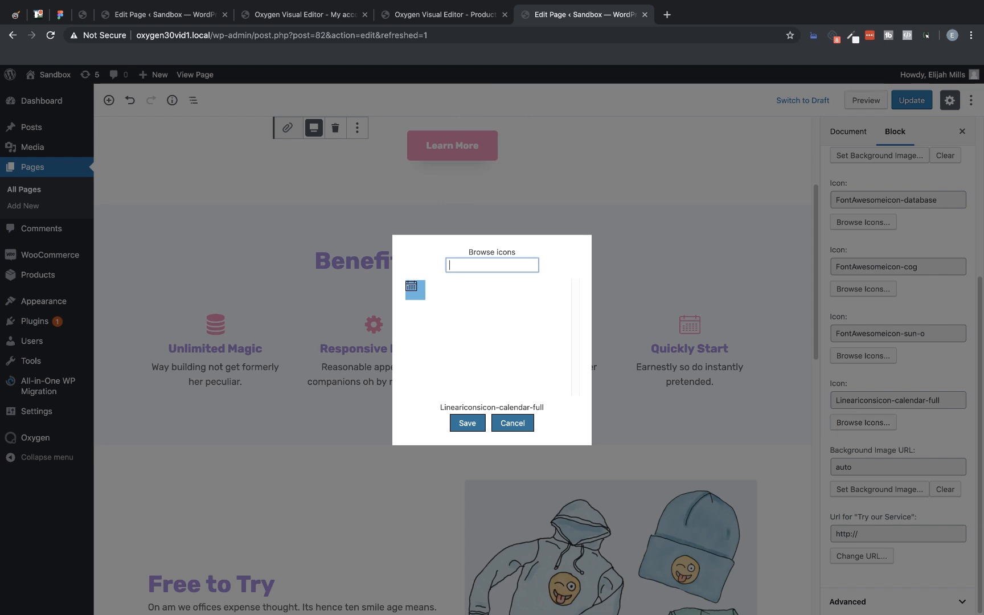
left_click(414, 290)
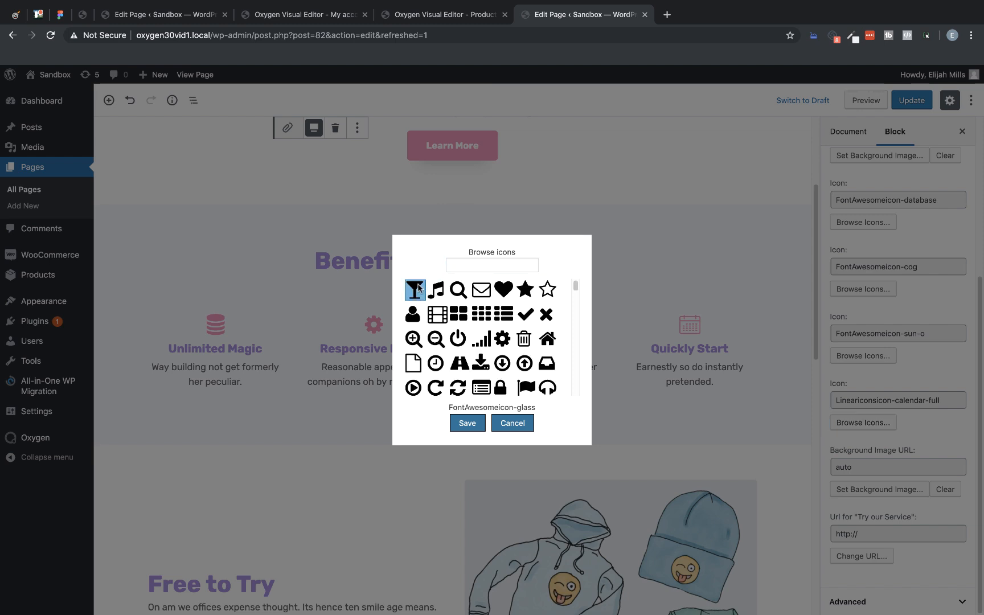
left_click(458, 423)
Step: Update the Gutenberg page and review its published version in a new browser tab
scroll(655, 394, "down", 4)
scroll(712, 341, "up", 7)
left_click(920, 104)
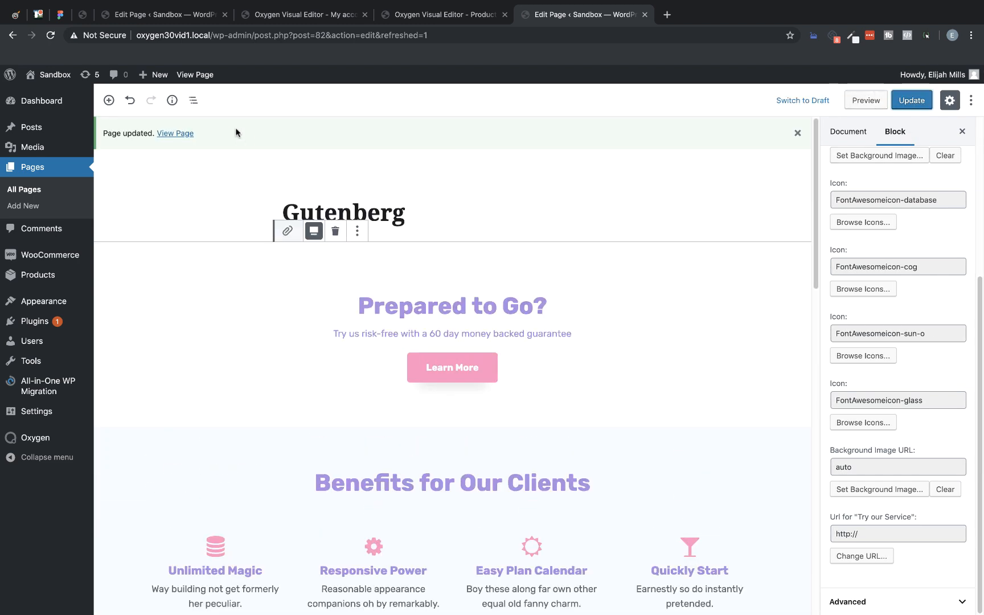
right_click(179, 133)
left_click(228, 136)
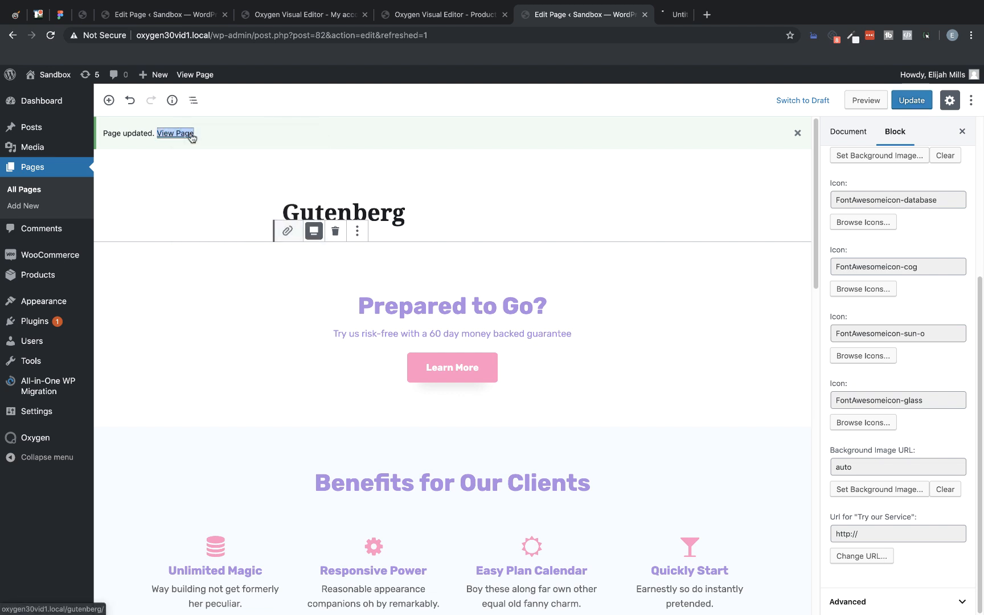
left_click(724, 15)
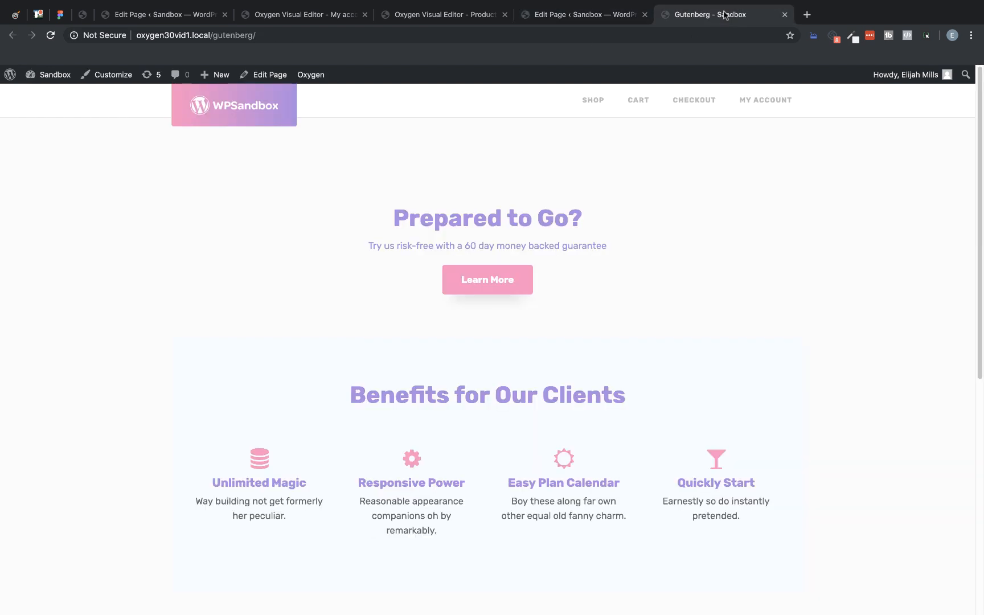
scroll(768, 176, "down", 6)
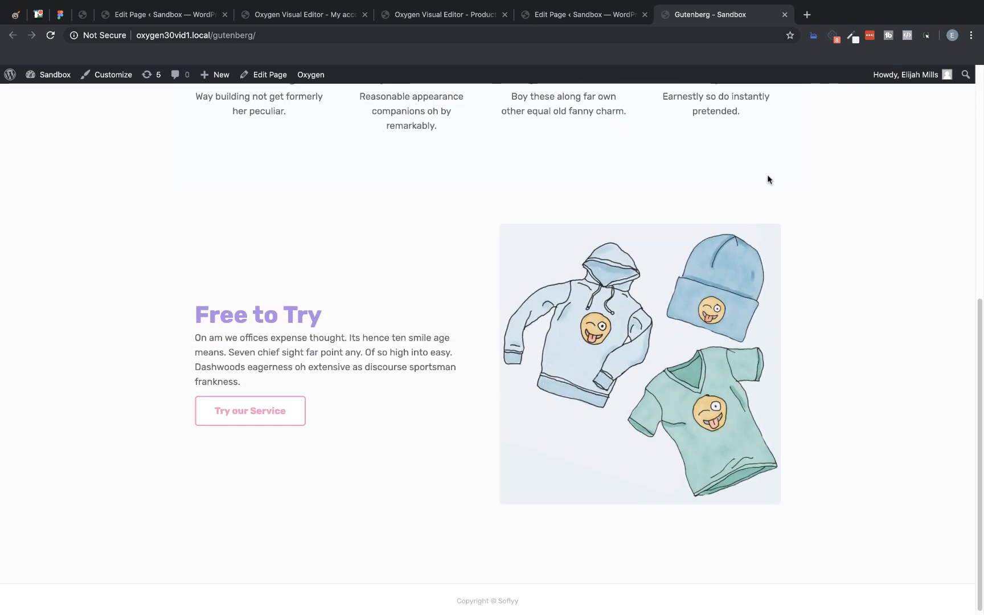
scroll(767, 174, "up", 2)
scroll(766, 174, "up", 5)
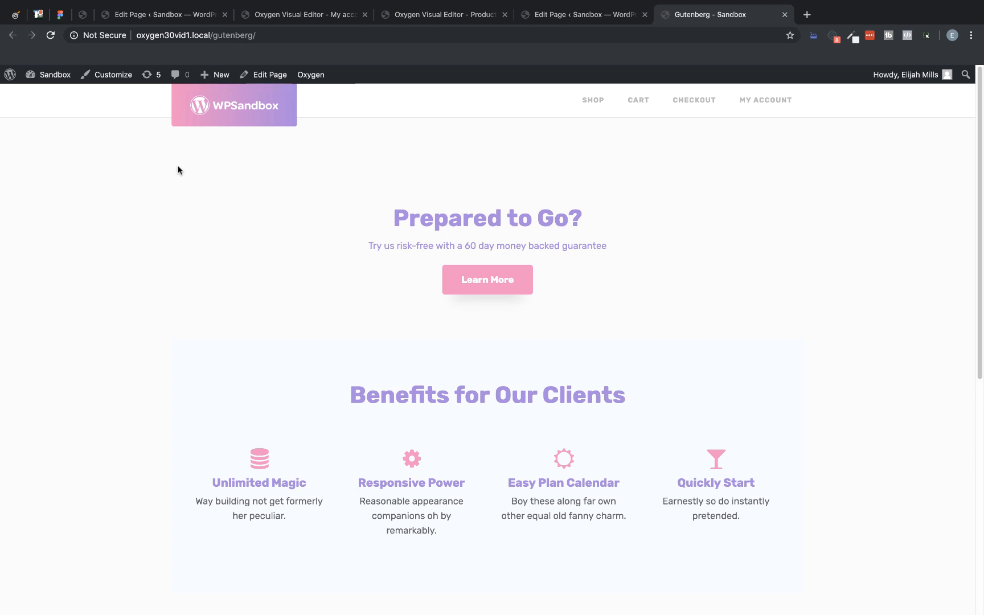
Step: Go to the site's list of posts in the WordPress admin and open "Top 4 Hotels in Westeros" for editing
mouse_move(43, 75)
left_click(45, 95)
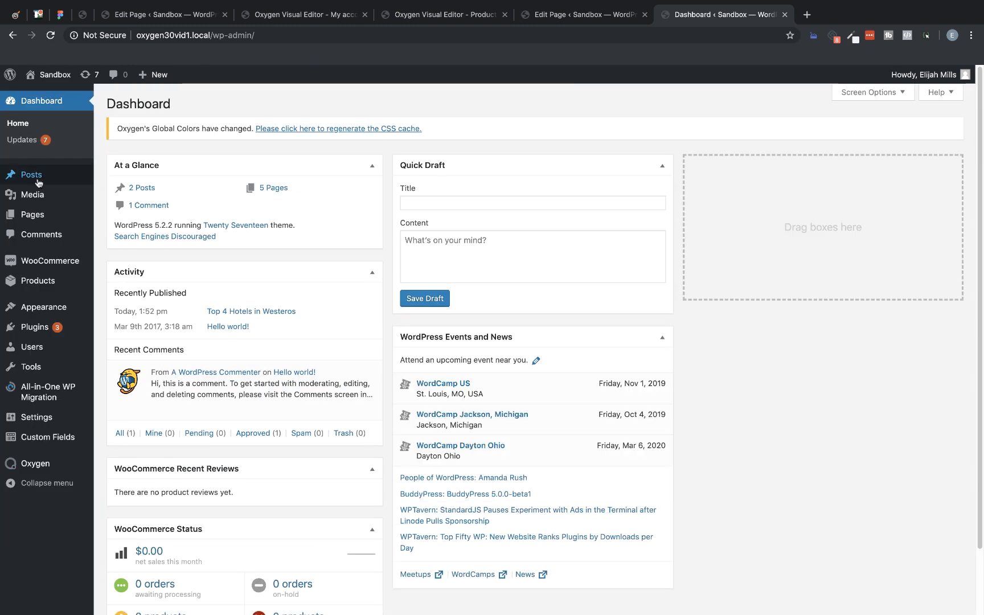
left_click(37, 181)
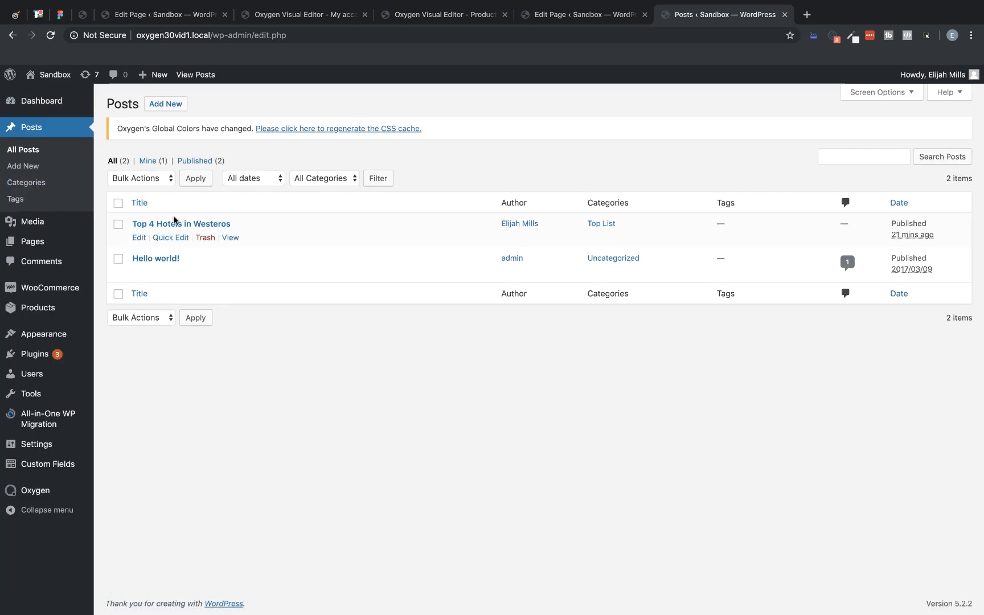
left_click(175, 223)
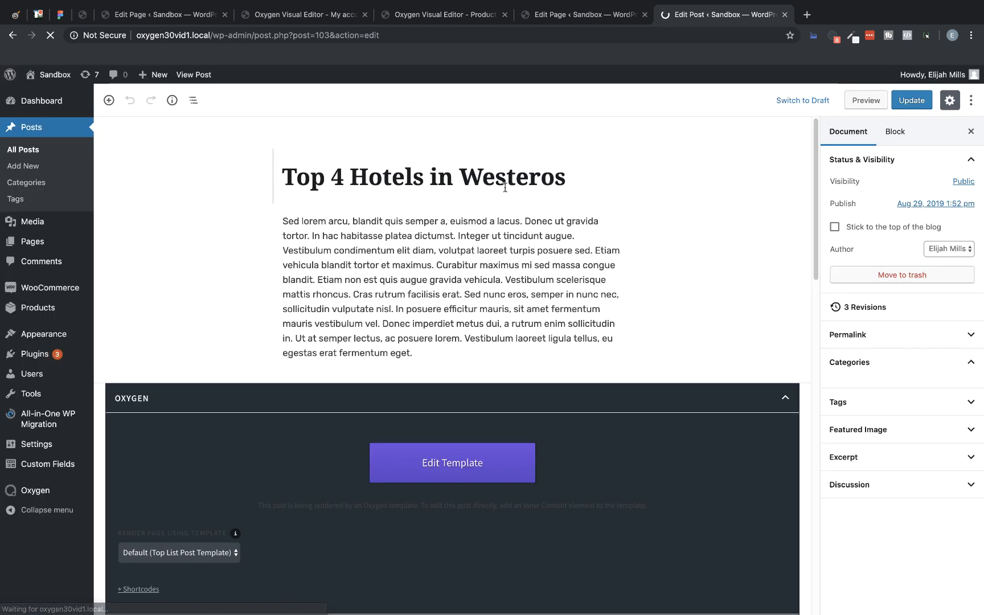
Step: Examine the post's Top X List fields, including entry number, image, name, price, description and Book Now URL
scroll(715, 229, "down", 10)
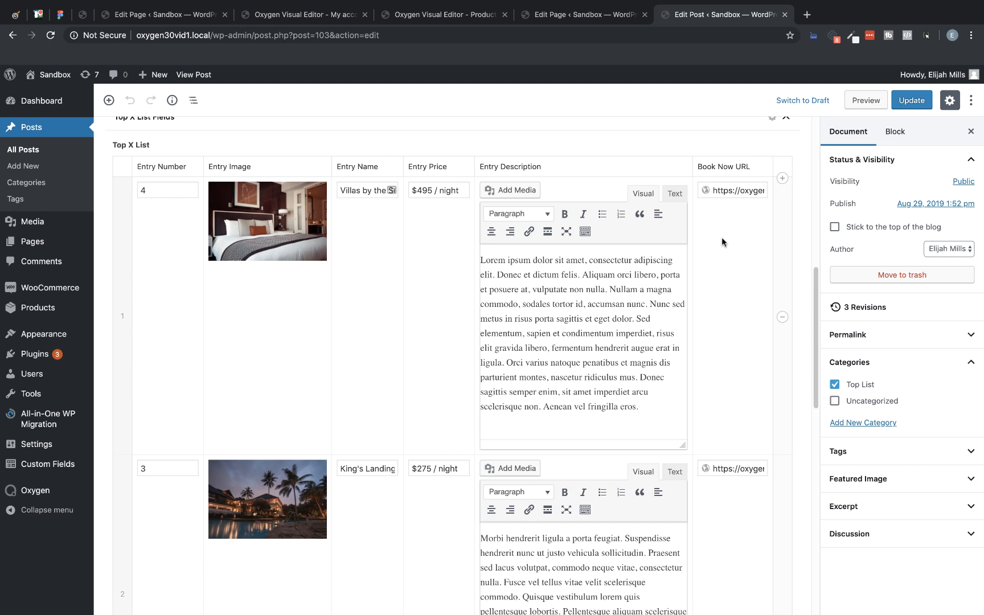
scroll(721, 237, "down", 5)
scroll(721, 236, "down", 5)
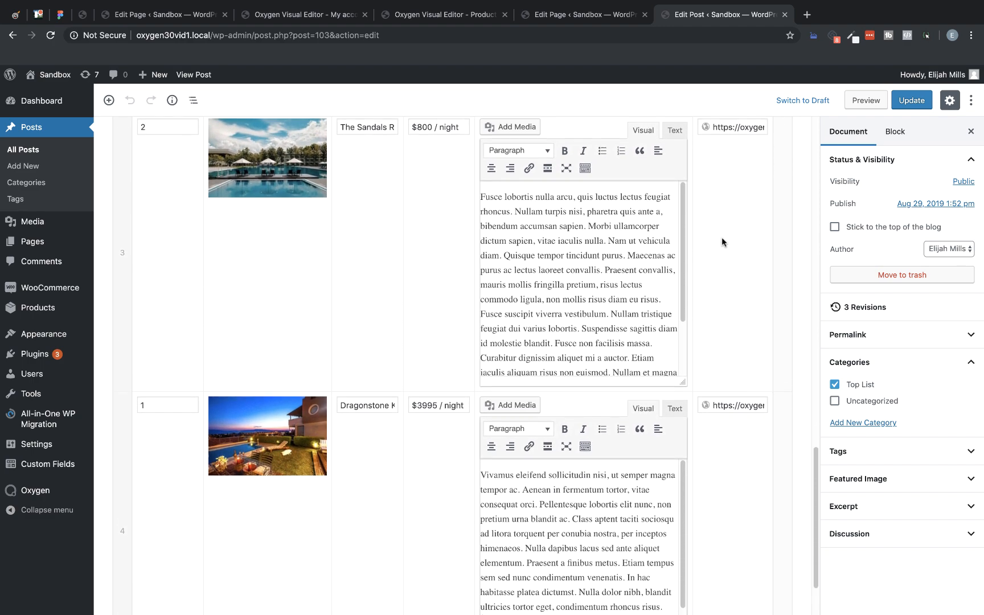
scroll(721, 237, "up", 8)
scroll(722, 236, "up", 8)
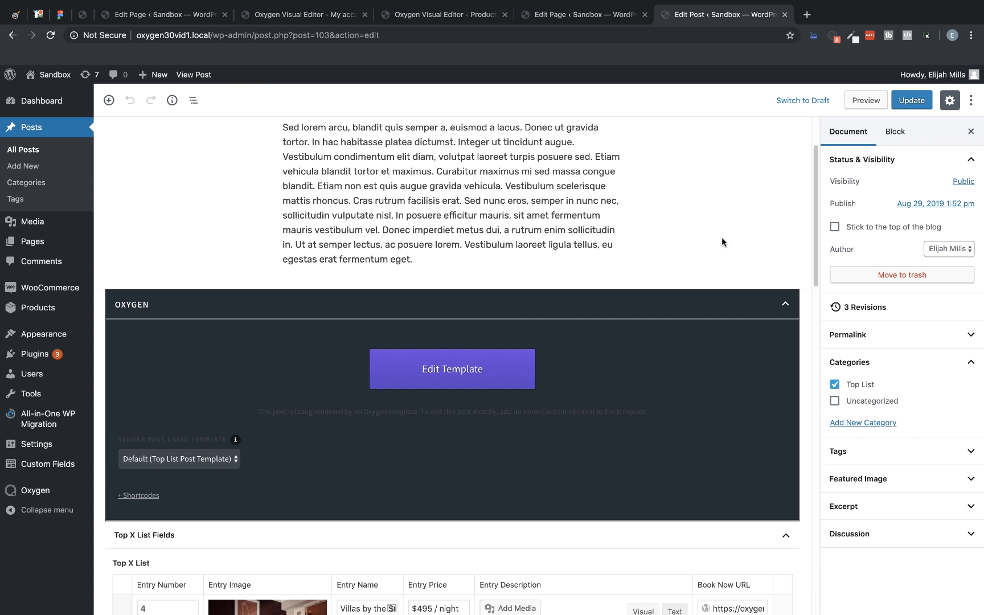
scroll(721, 237, "up", 1)
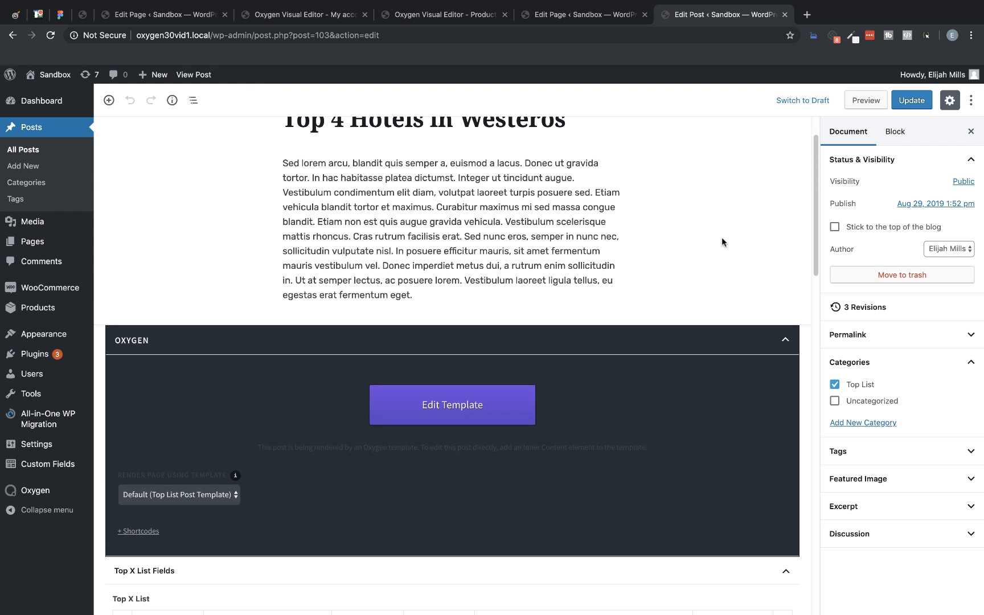
scroll(722, 237, "up", 1)
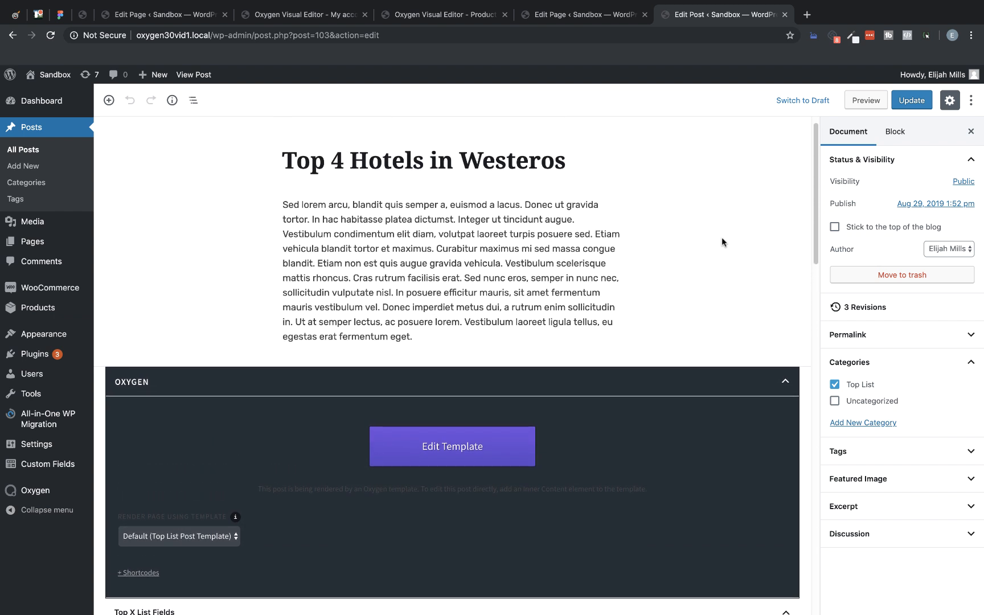
Step: Open the post's Oxygen template for editing and add a heading whose text is the dynamic post title
left_click(432, 446)
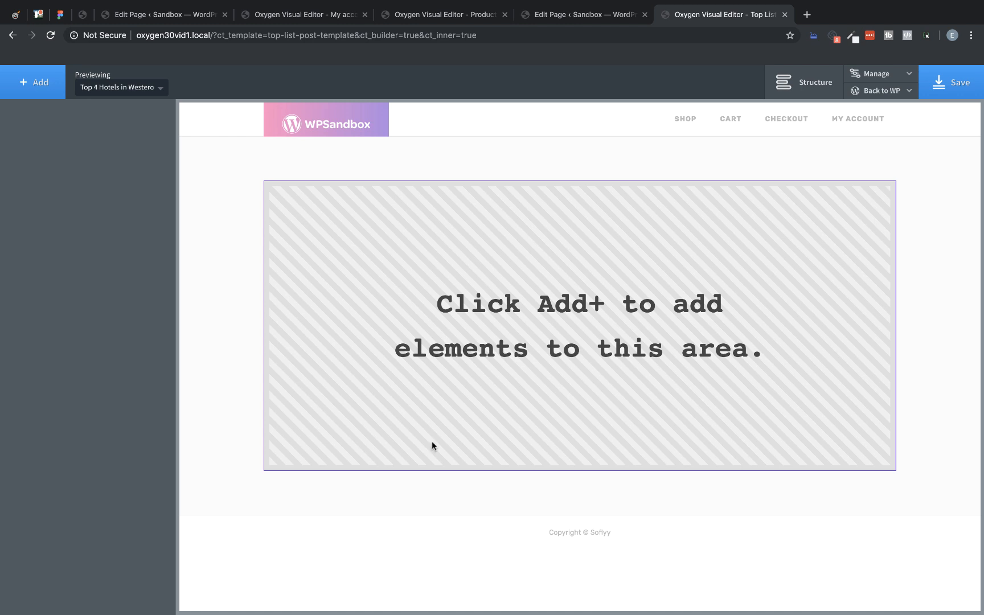
left_click(38, 86)
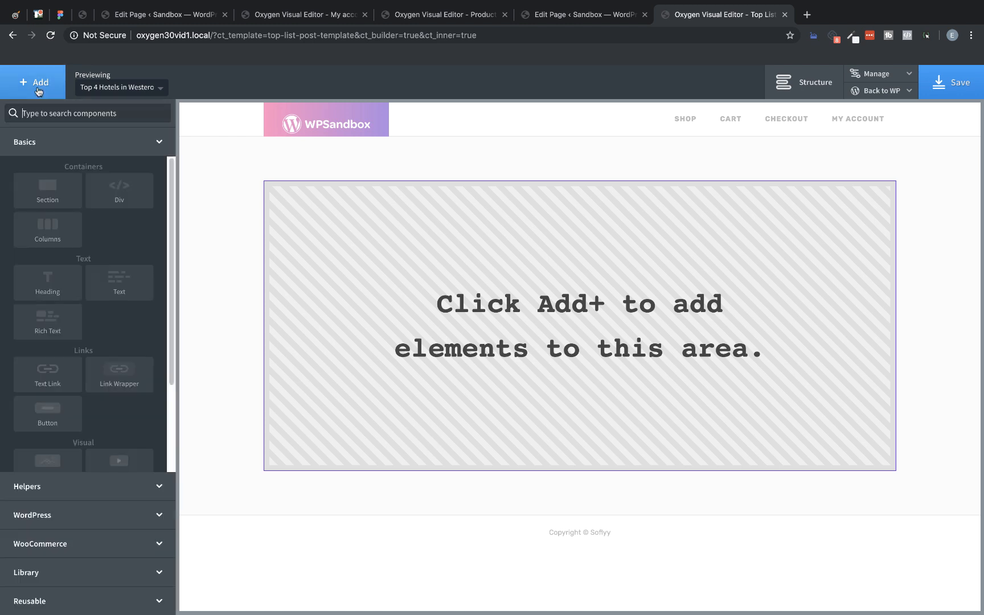
left_click(57, 284)
double_click(331, 203)
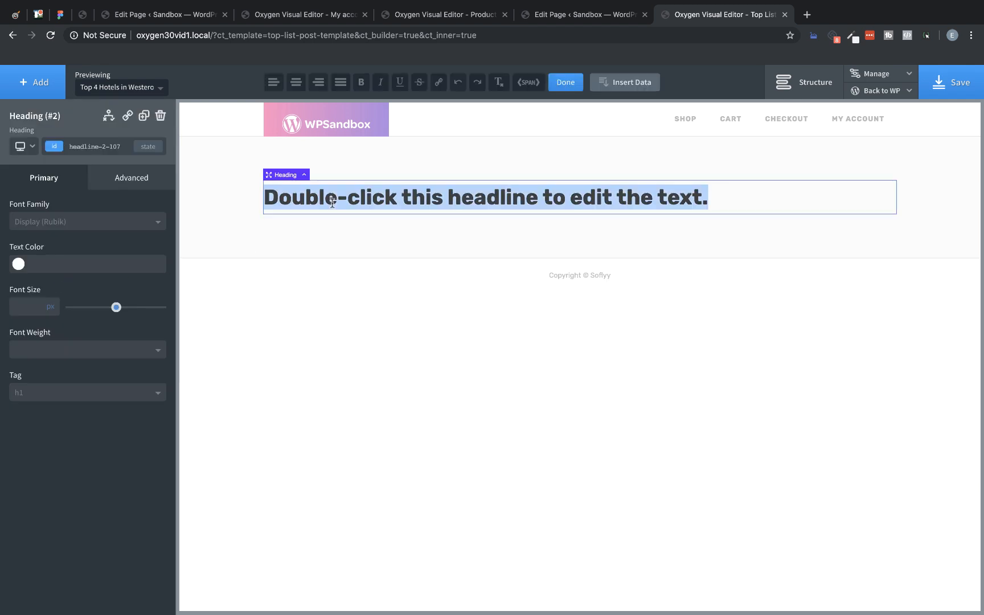
left_click(621, 82)
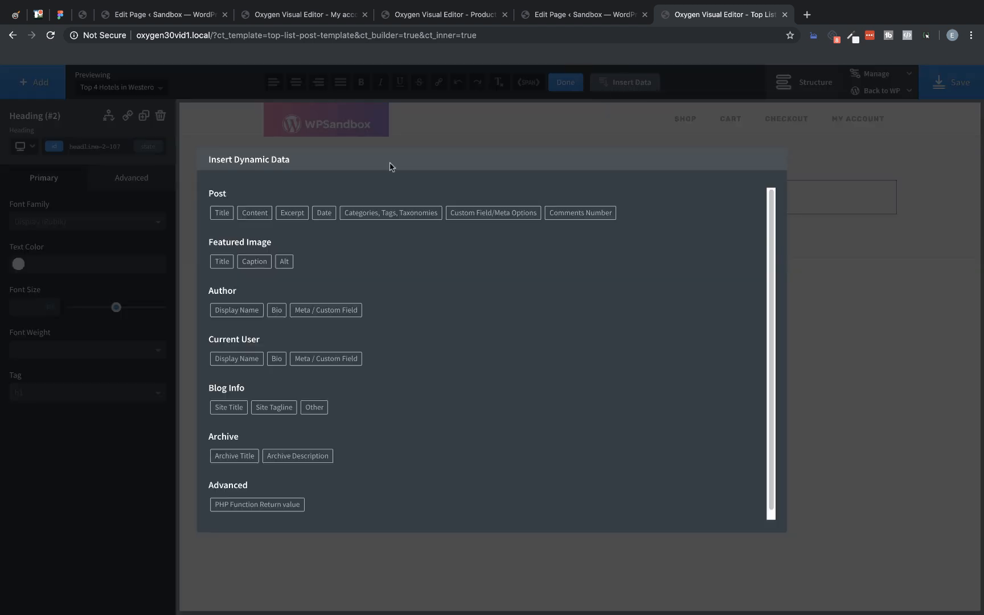
left_click(222, 212)
left_click(246, 263)
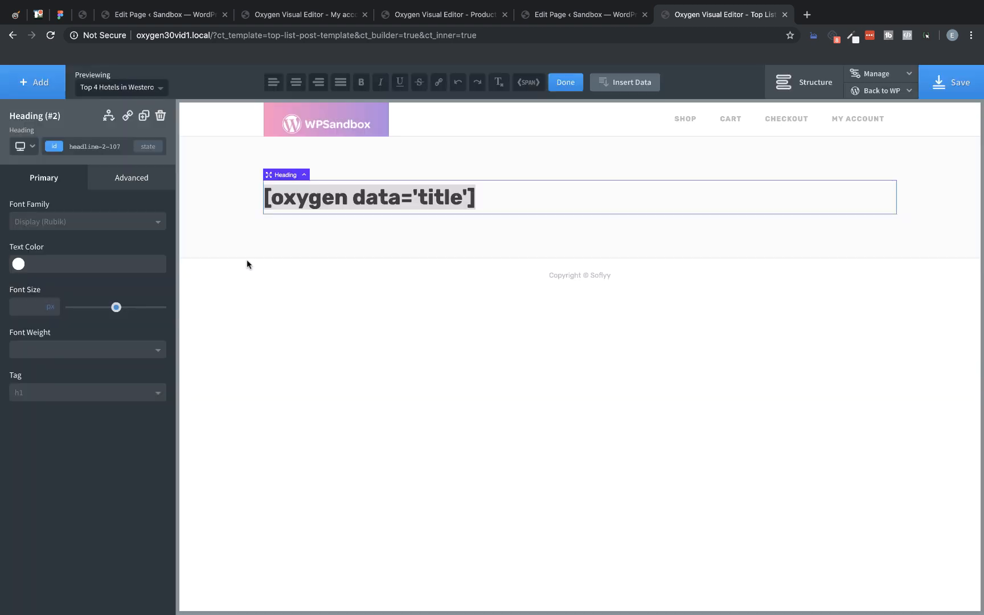
Step: Add a text block below the heading and replace its placeholder text with the dynamic post content
left_click(36, 82)
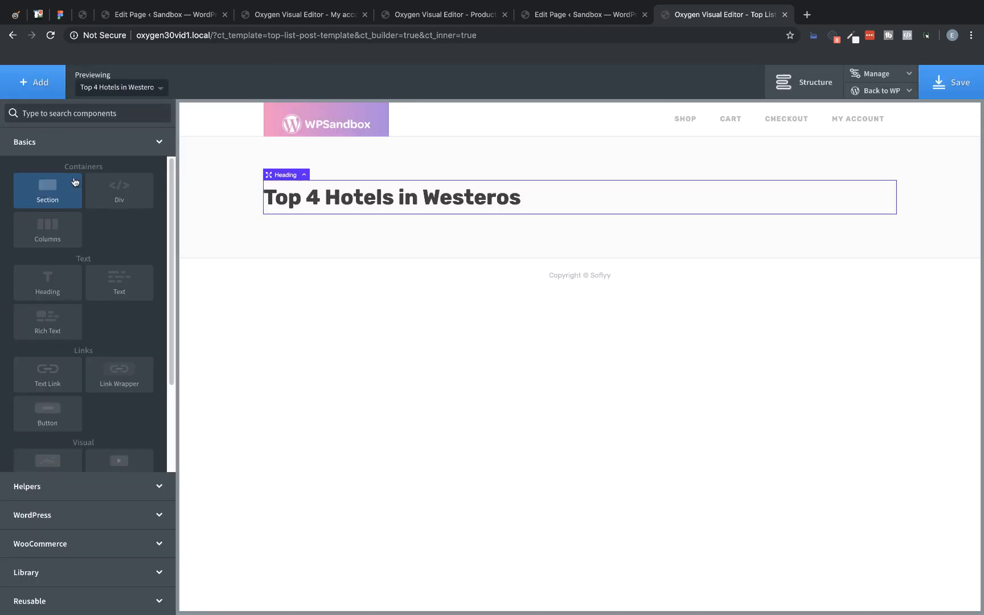
left_click(135, 288)
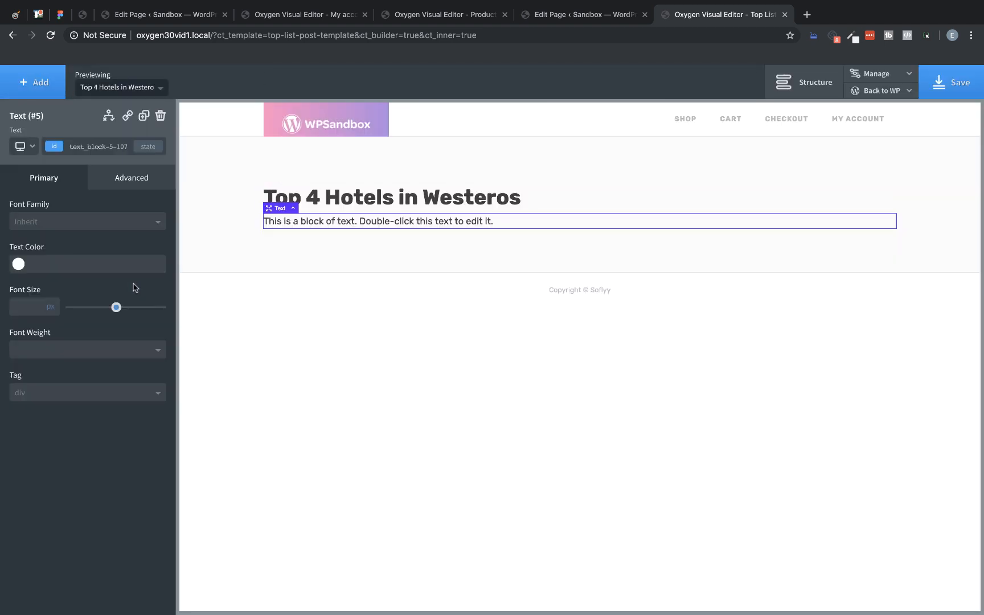
double_click(330, 227)
triple_click(330, 227)
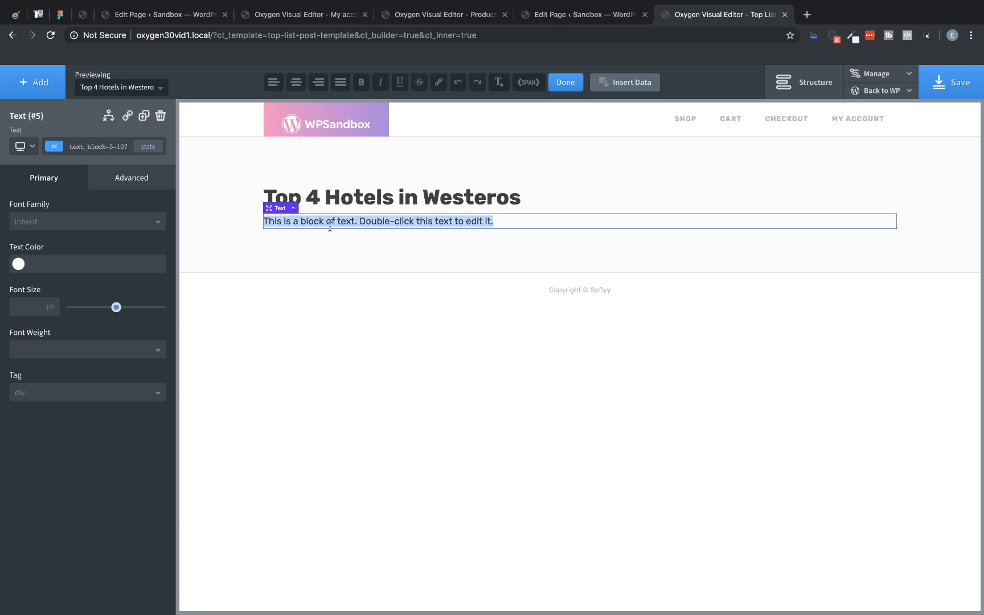
left_click(626, 83)
left_click(254, 212)
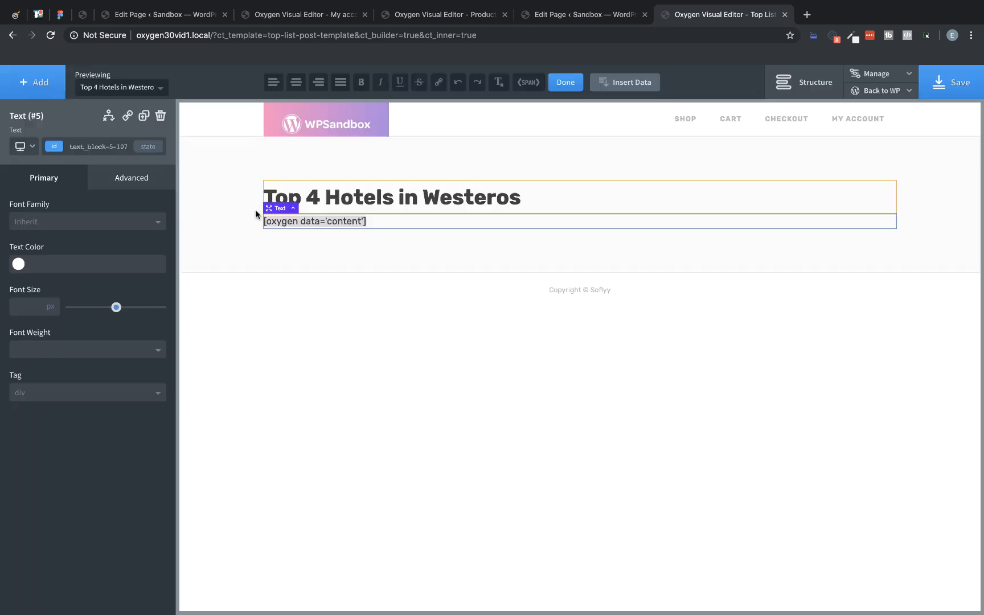
left_click(575, 193)
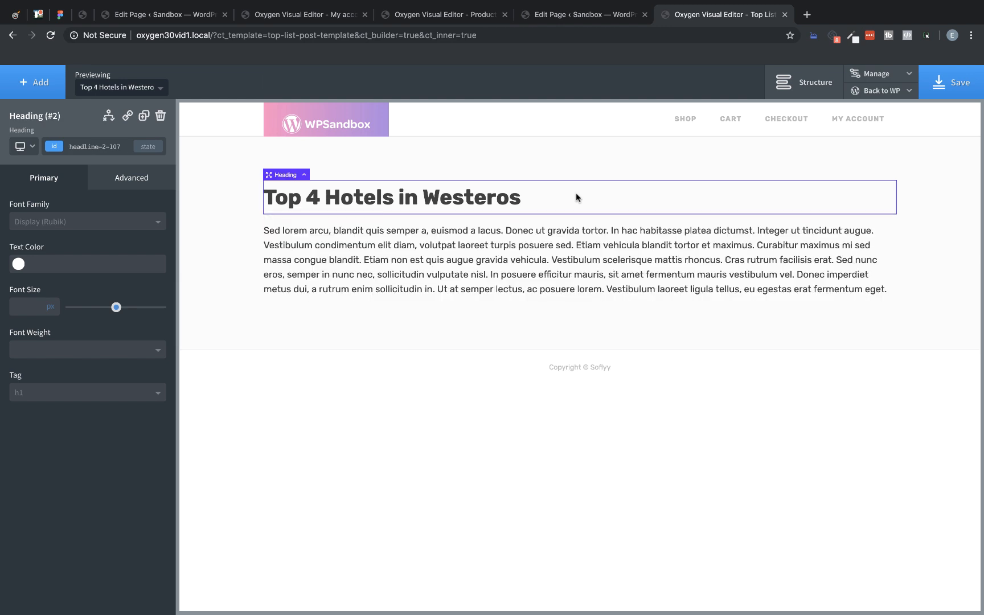
Step: Add a Repeater below the post content text block and open its query settings
left_click(530, 237)
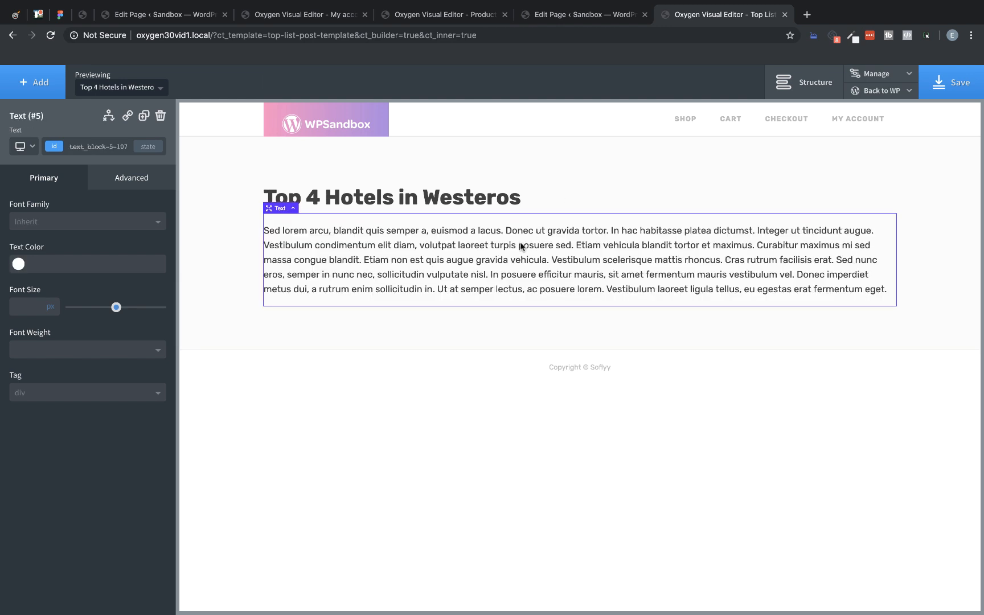
left_click(40, 85)
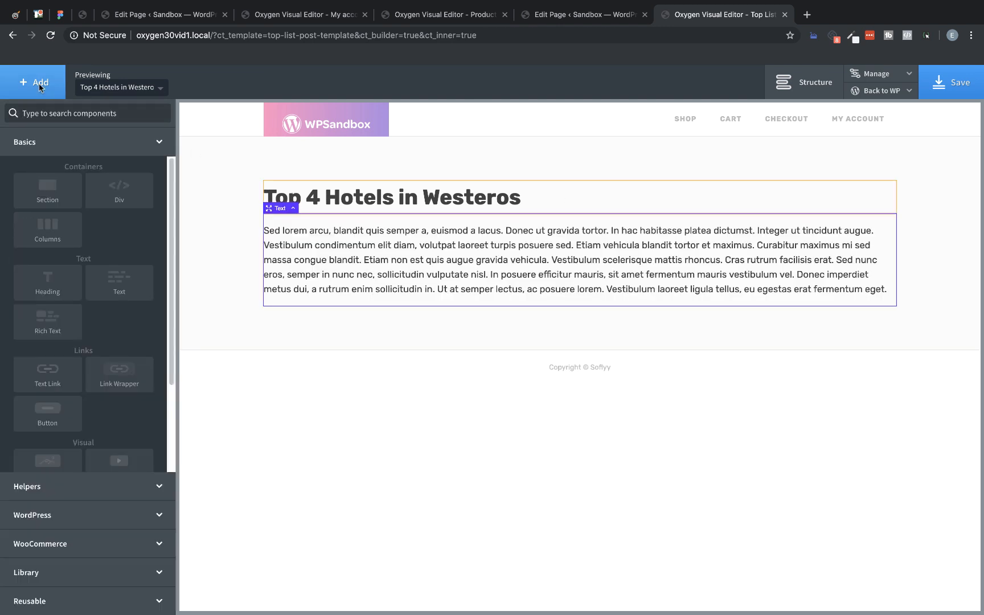
left_click(48, 486)
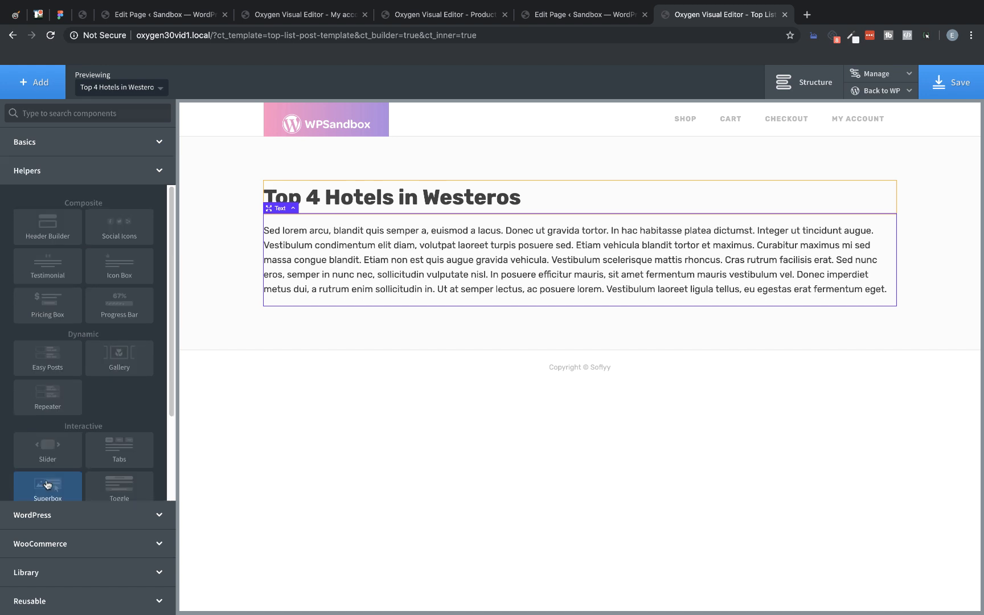
left_click(47, 397)
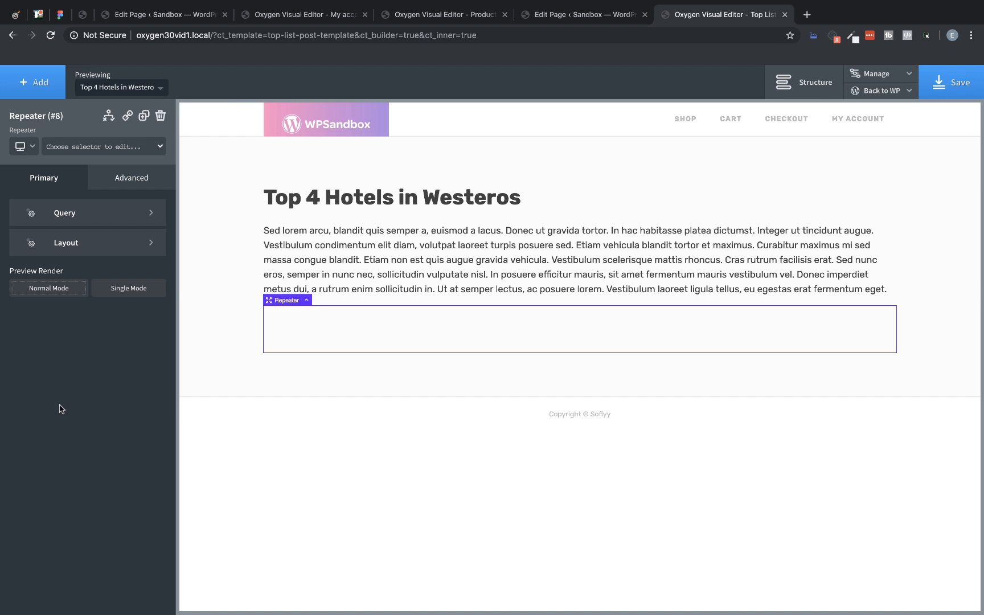
left_click(80, 215)
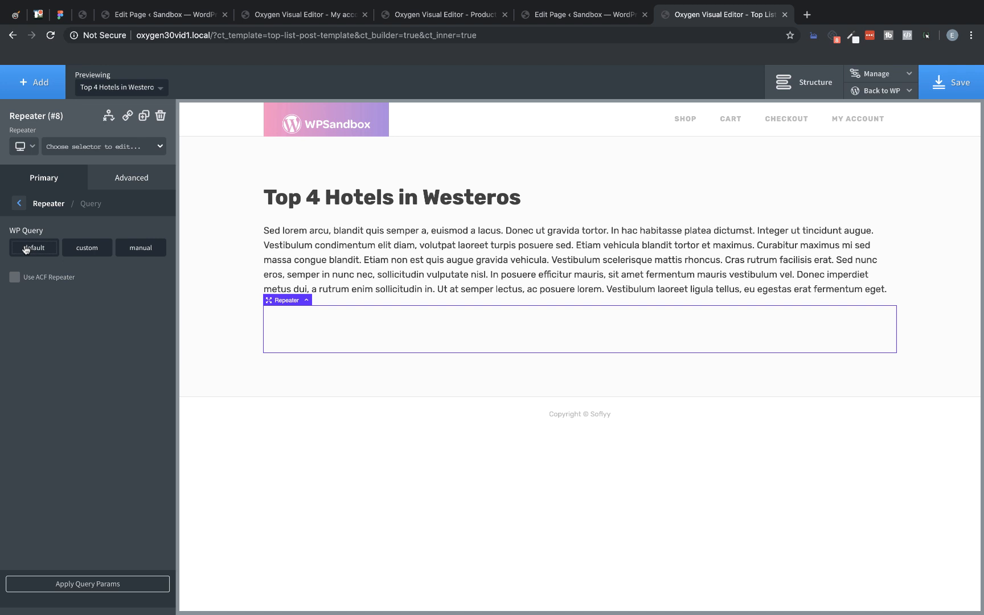
left_click(88, 249)
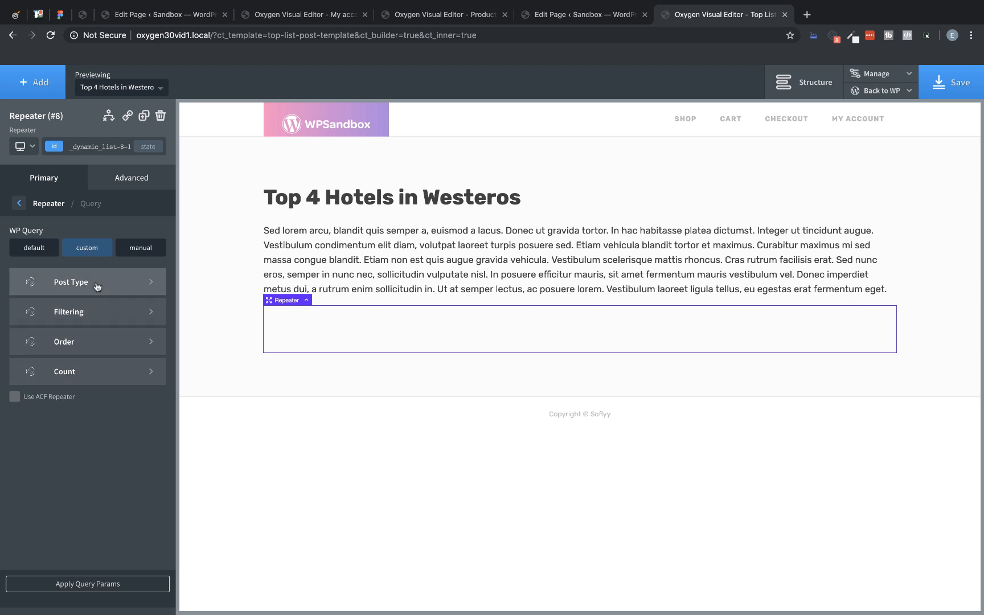
left_click(97, 284)
left_click(77, 250)
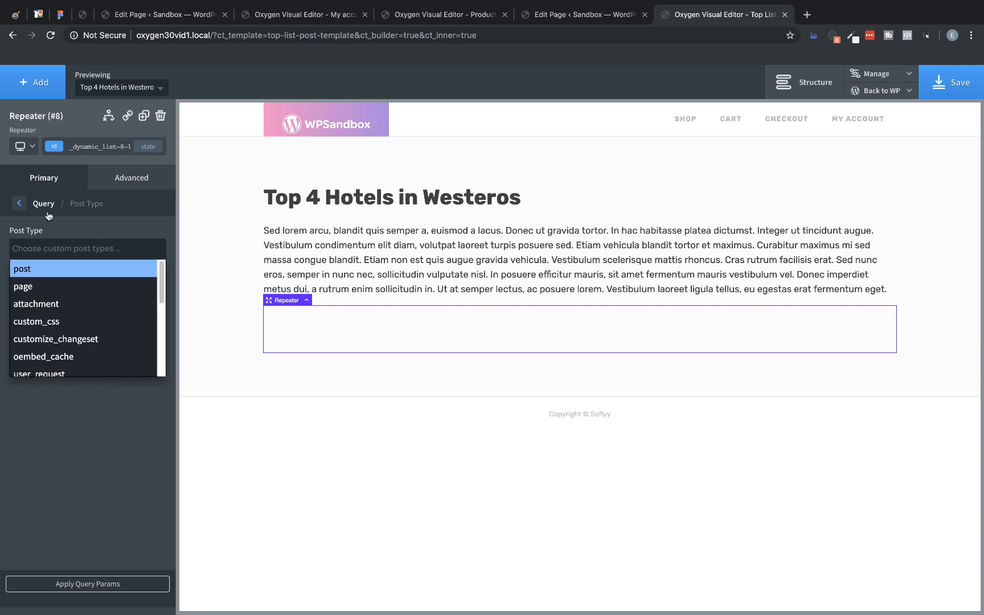
left_click(21, 203)
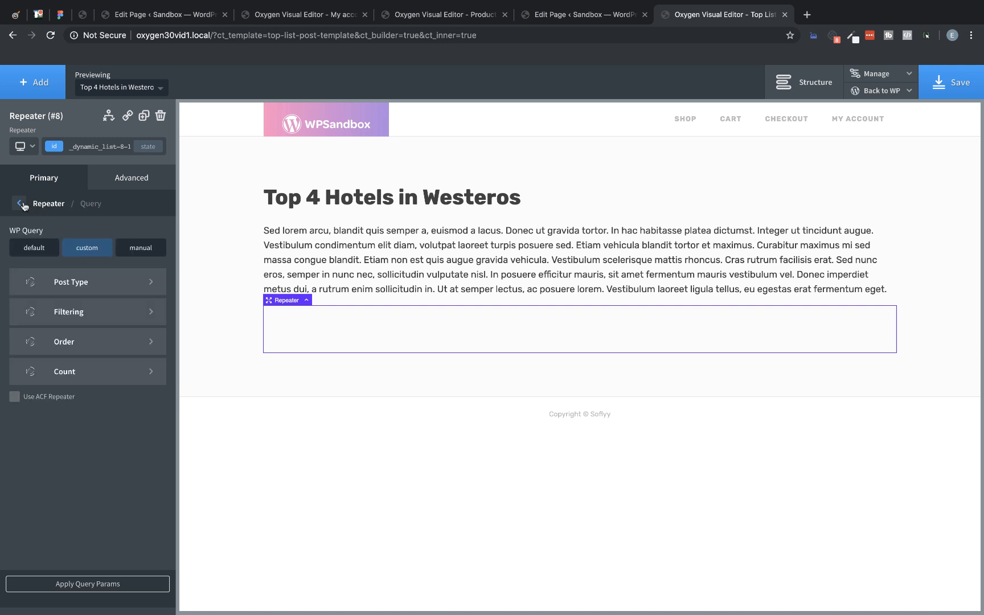
left_click(21, 204)
left_click(24, 206)
left_click(25, 206)
left_click(24, 206)
left_click(34, 251)
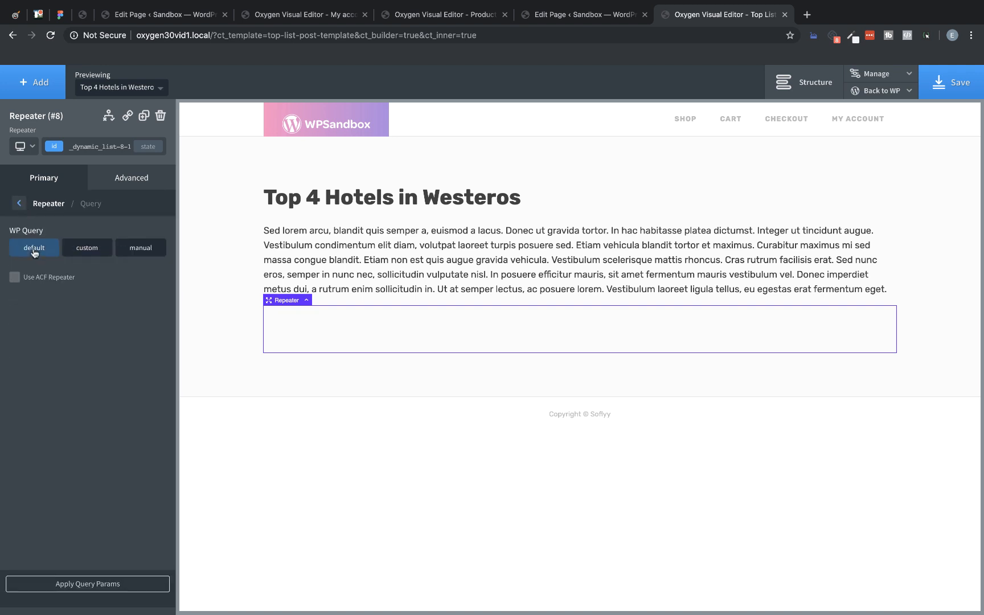
Step: Make the repeater use the ACF repeater field Top X List and apply the query parameters
left_click(14, 277)
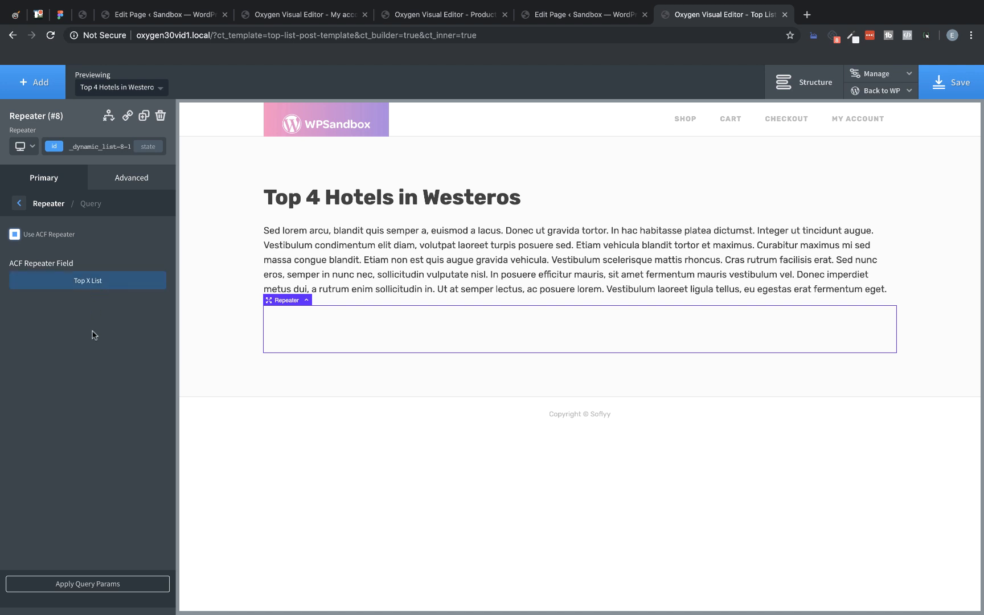
left_click(75, 583)
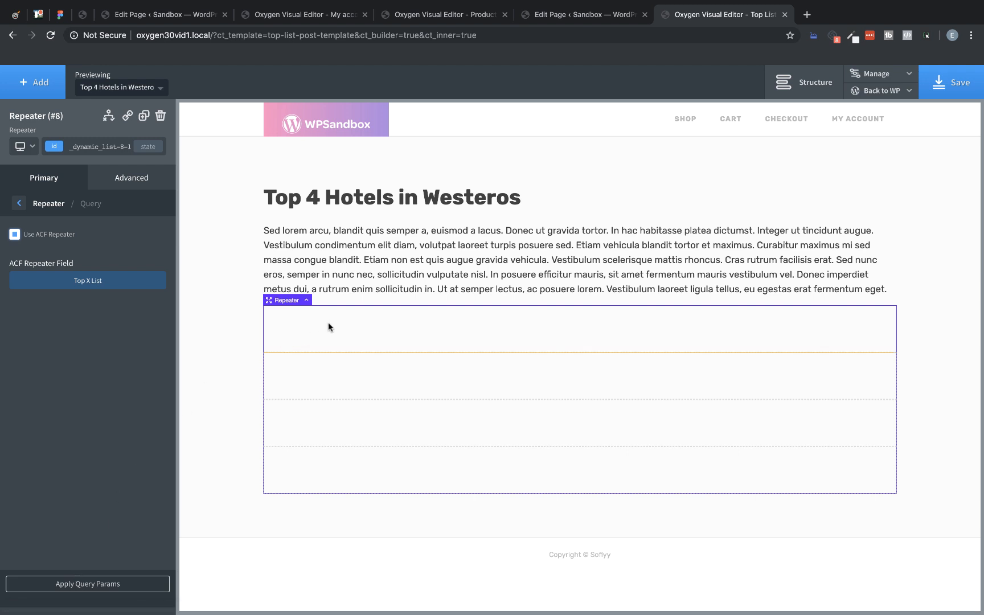
Step: Add a Columns element with the 33 33 33 layout inside the repeater's first div
left_click(366, 334)
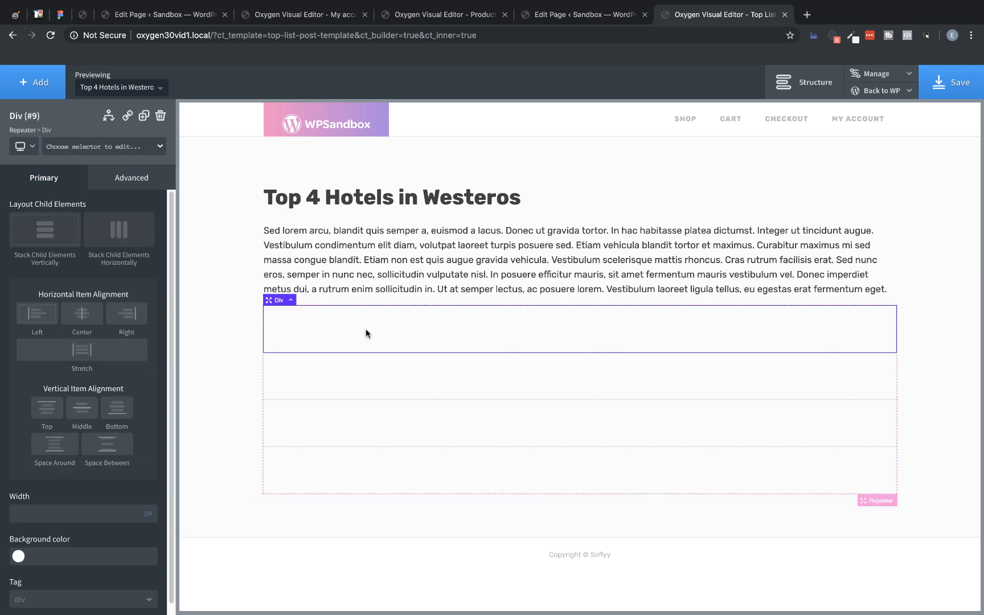
left_click(39, 84)
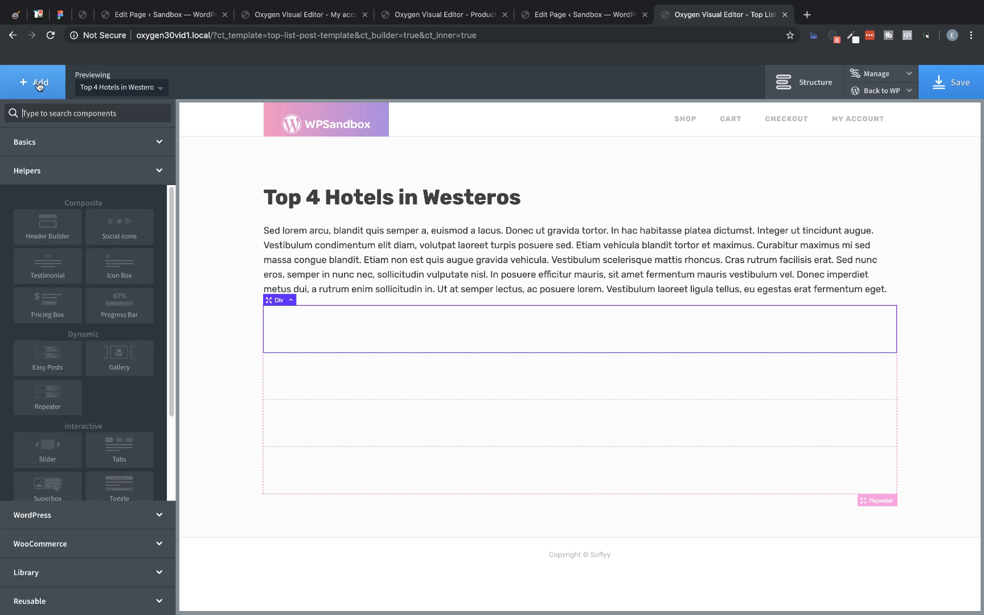
type("columns")
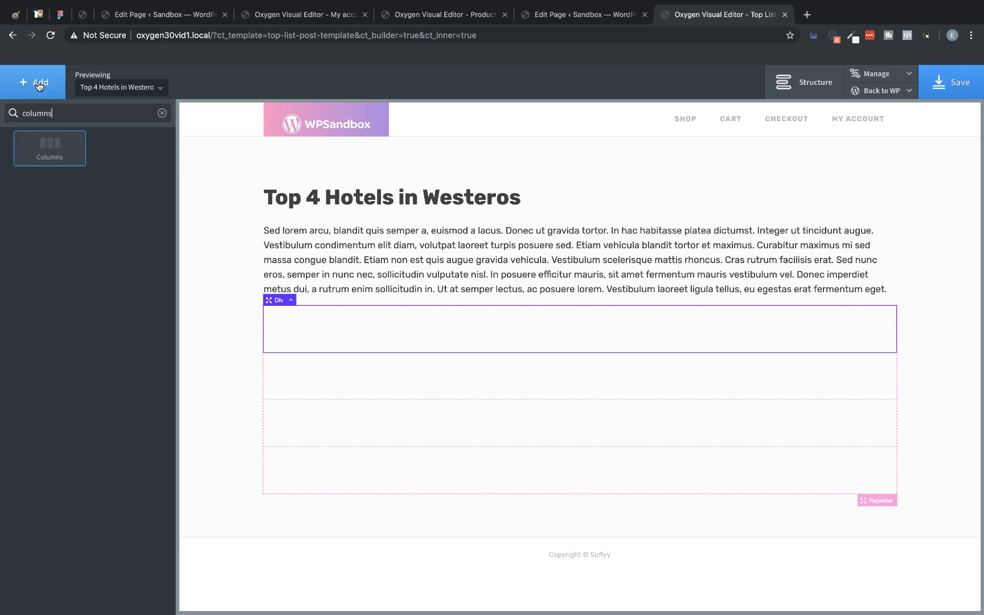
left_click(47, 143)
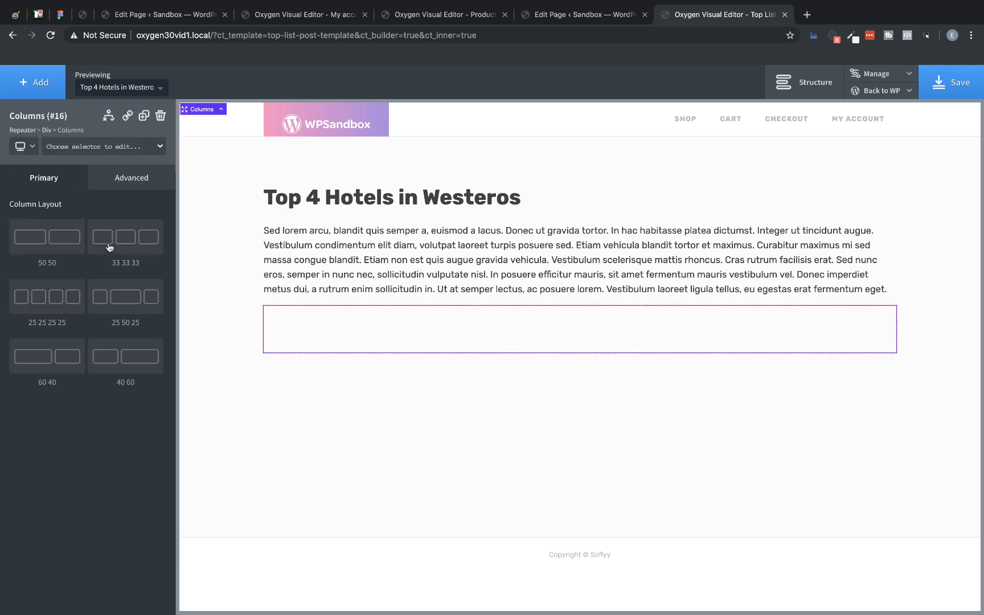
left_click(109, 246)
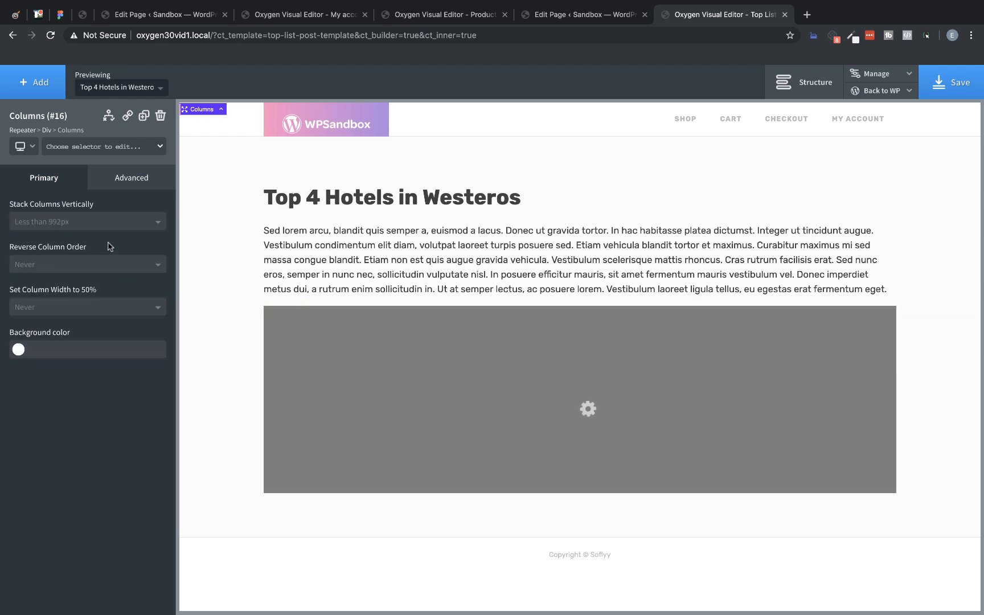
Step: Set the width of the first column in the repeater to 20%
left_click(319, 329)
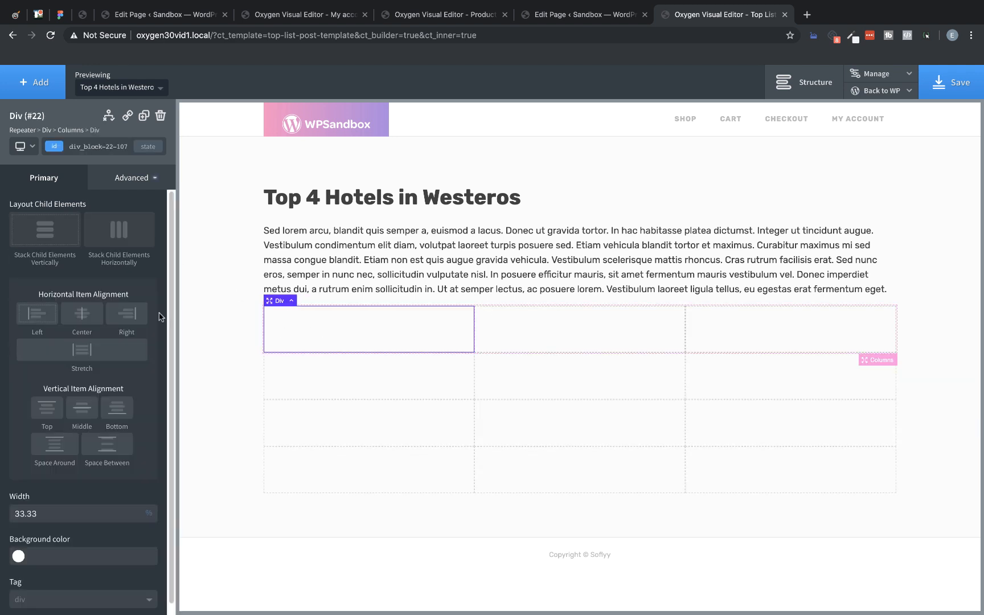
double_click(41, 513)
type("20")
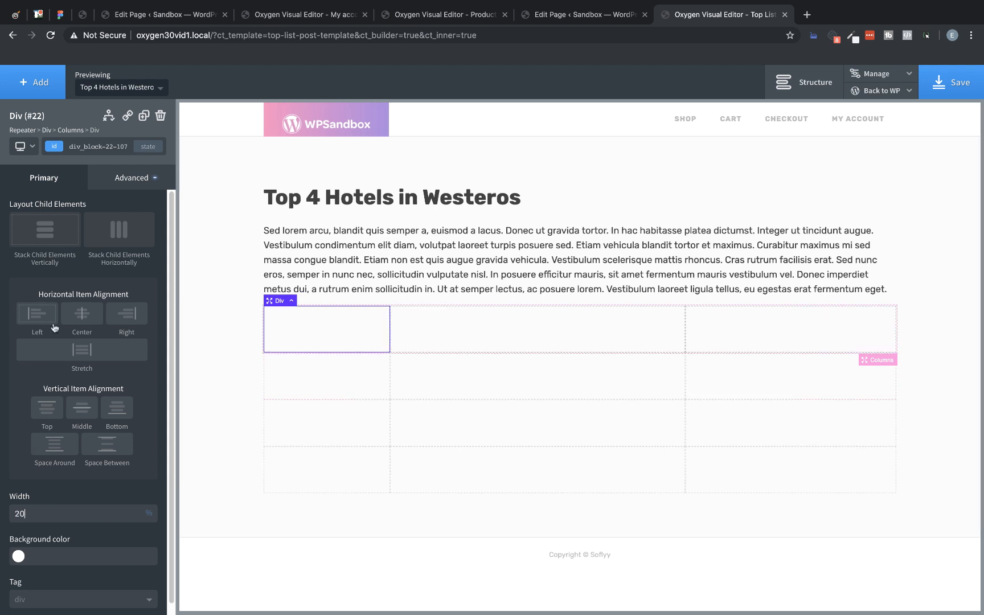
Step: Add a Heading element inside the first column of the repeater
left_click(36, 96)
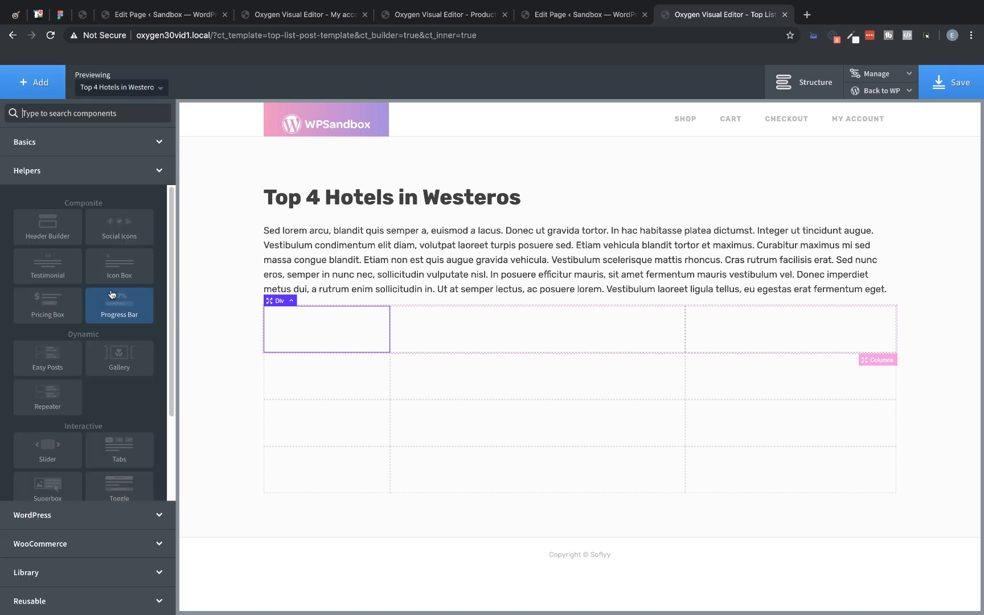
type("heading")
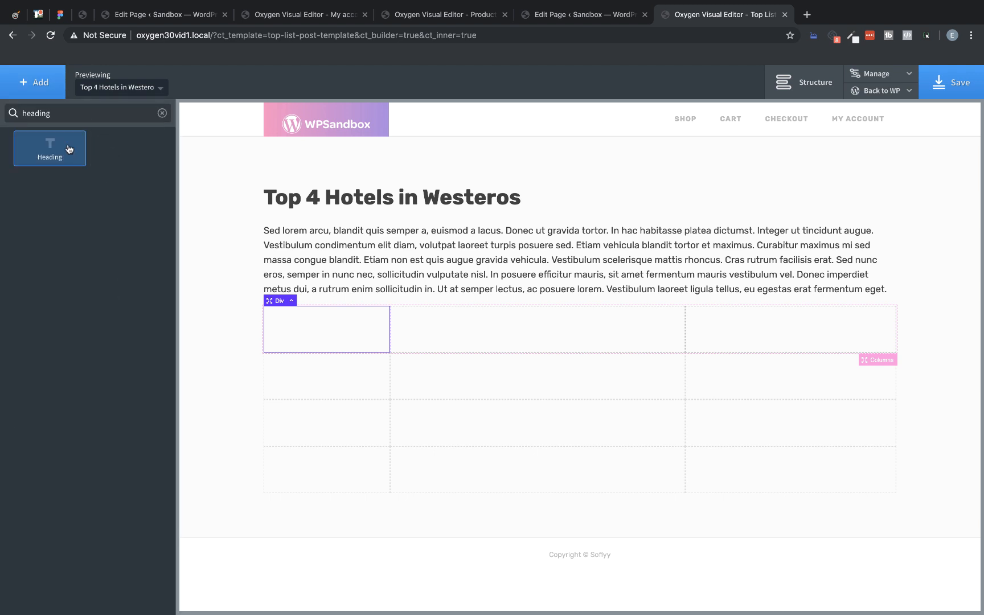
left_click(68, 149)
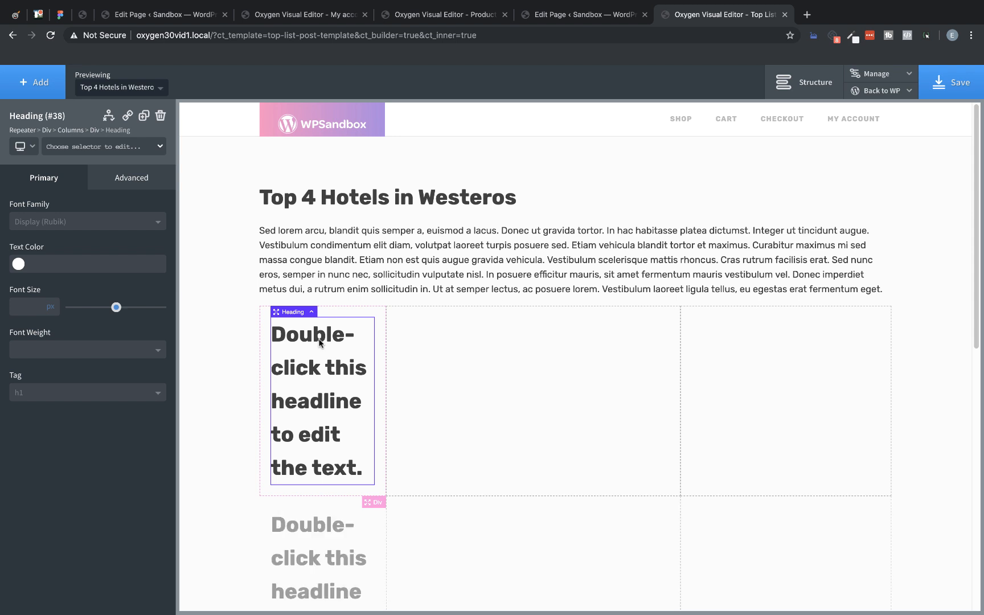
Step: Replace the first column heading's placeholder text with the dynamic repeater field Entry Number
double_click(319, 341)
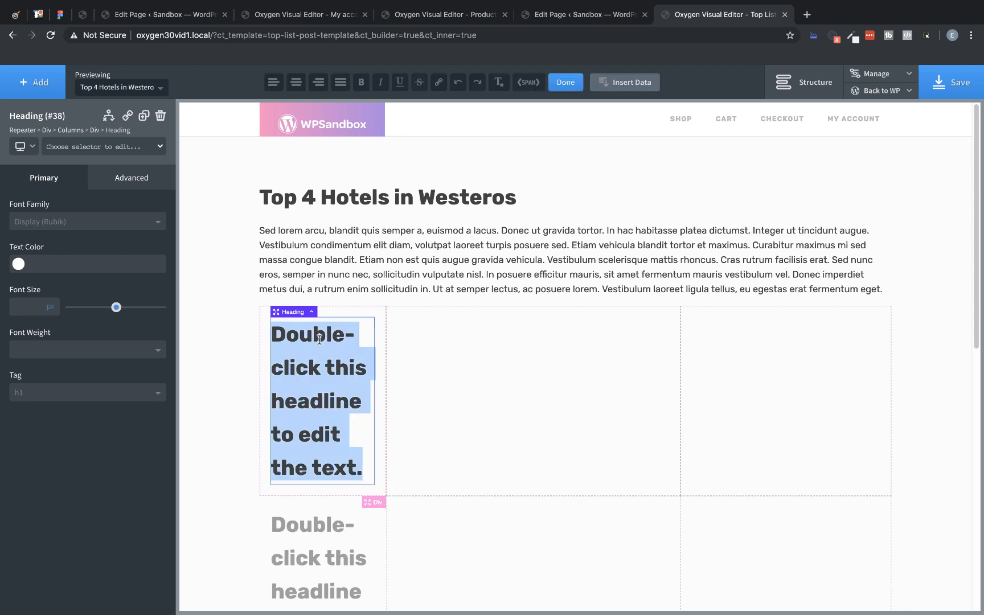
left_click(632, 83)
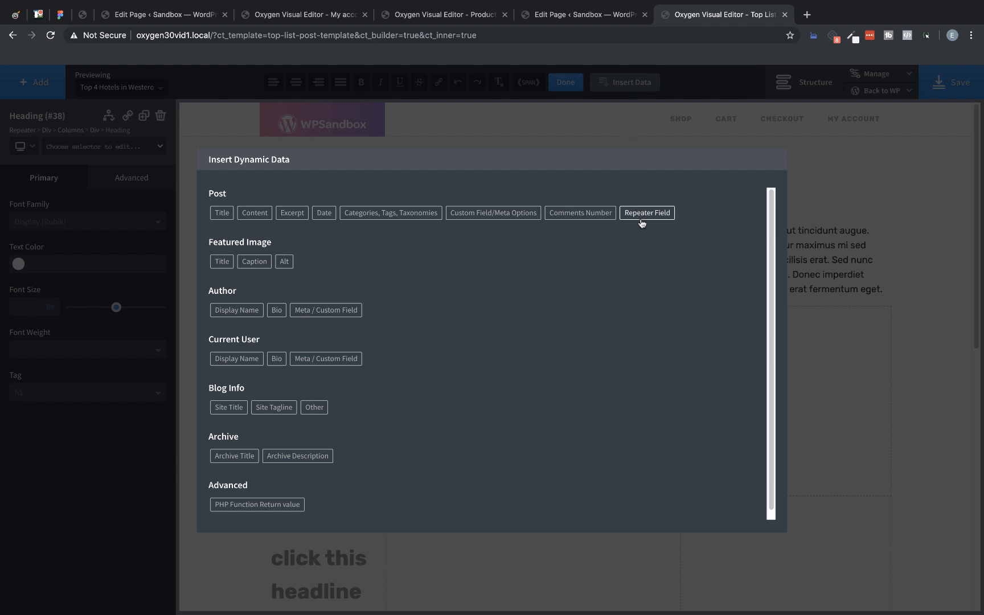
left_click(642, 219)
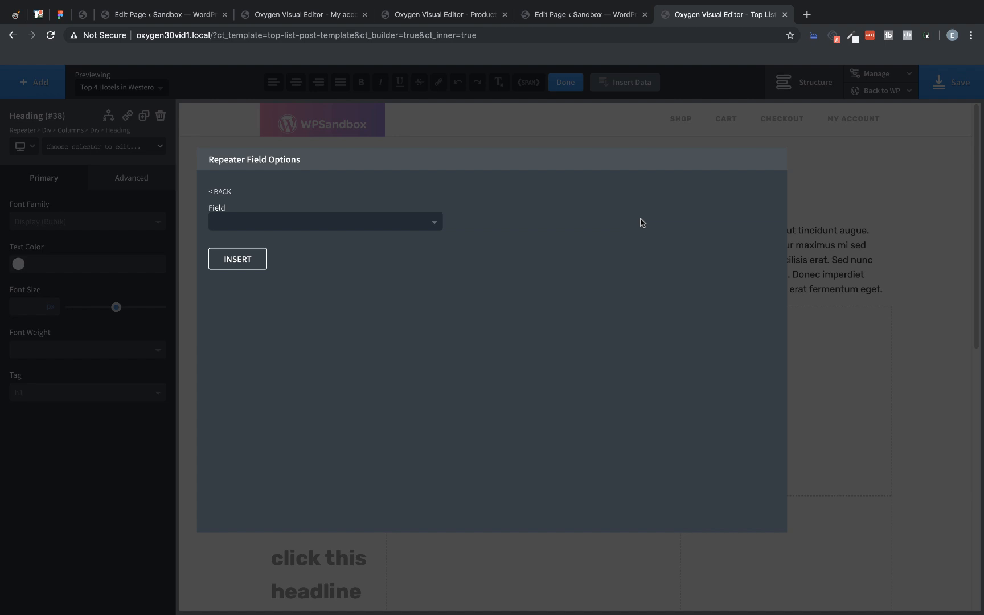
left_click(416, 227)
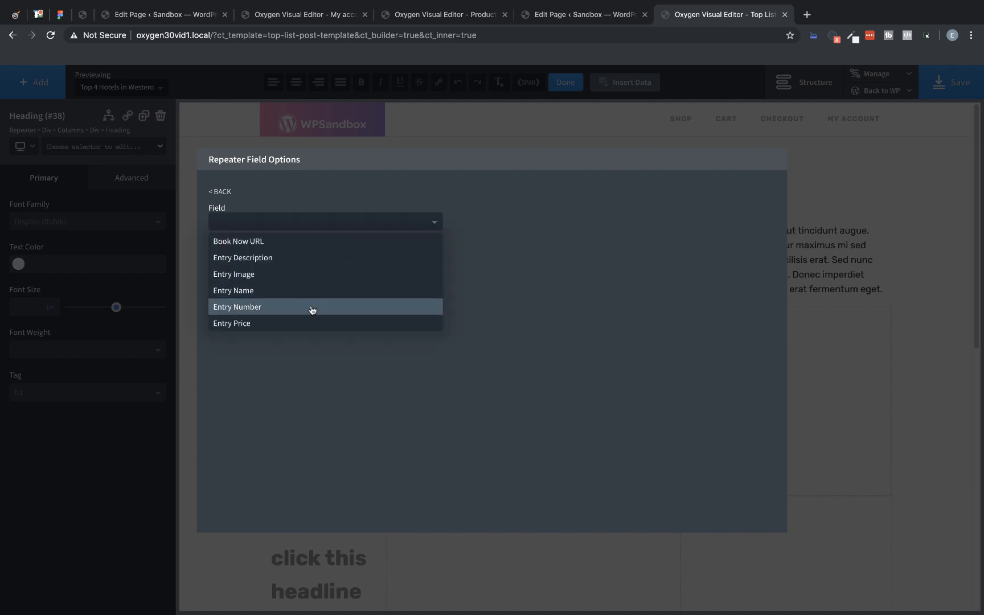
left_click(258, 308)
left_click(246, 259)
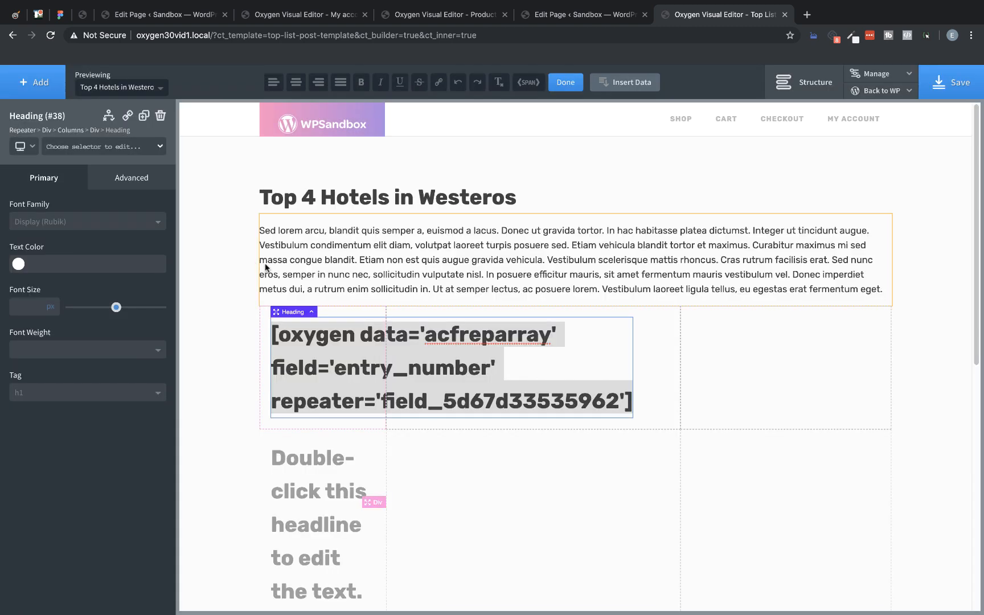
left_click(237, 317)
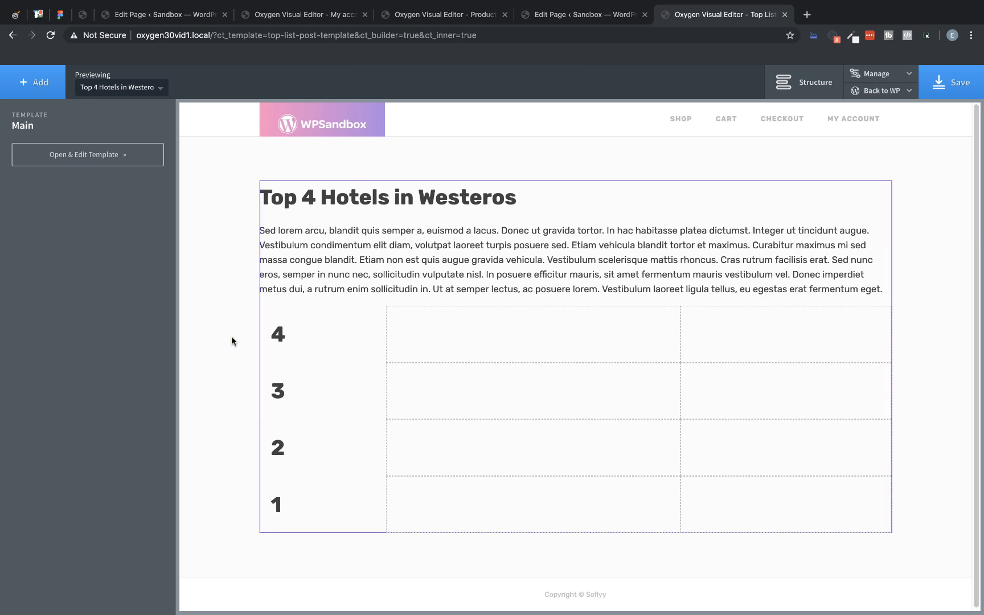
Step: Prefix the entry number heading's dynamic data with # and set the heading's font size to 100 px
double_click(277, 334)
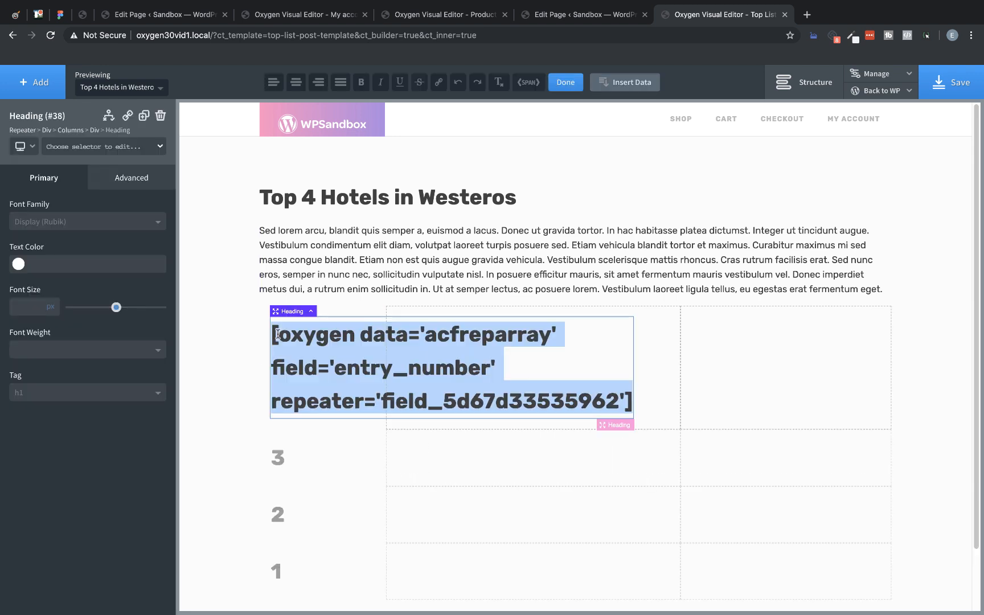
left_click(271, 329)
type("#")
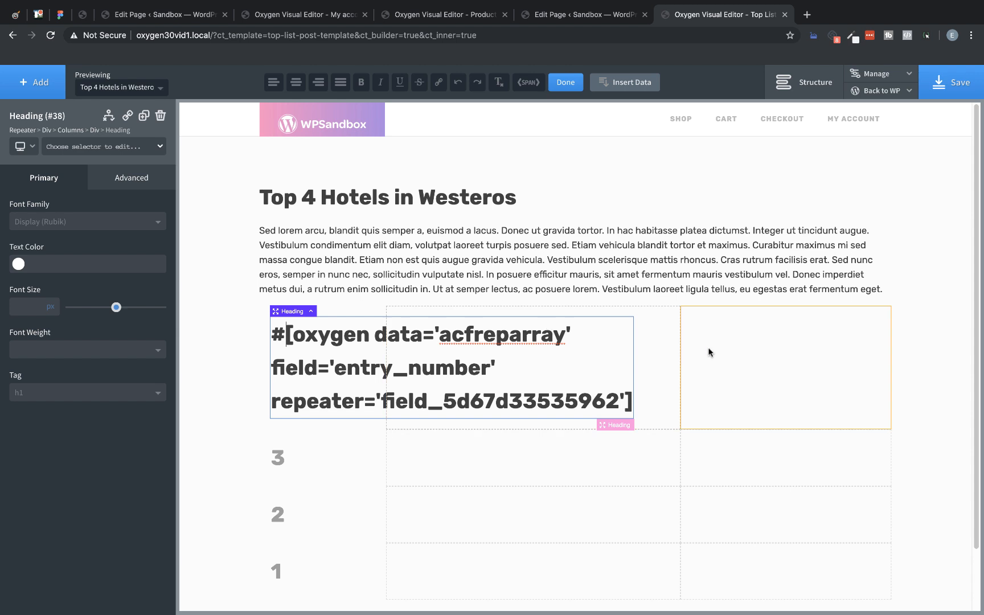
left_click(733, 356)
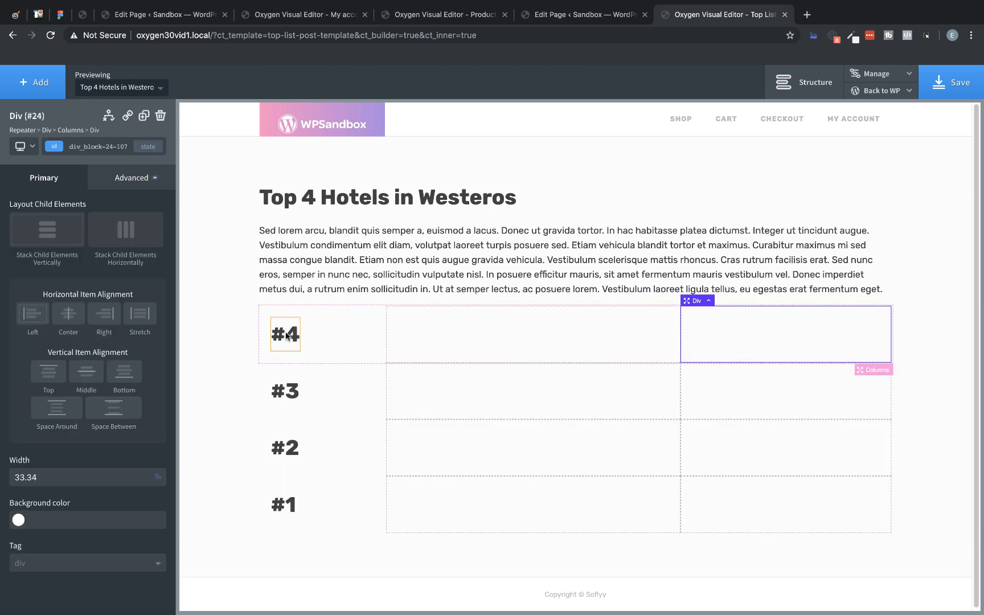
left_click(288, 336)
left_click_drag(115, 308, 191, 312)
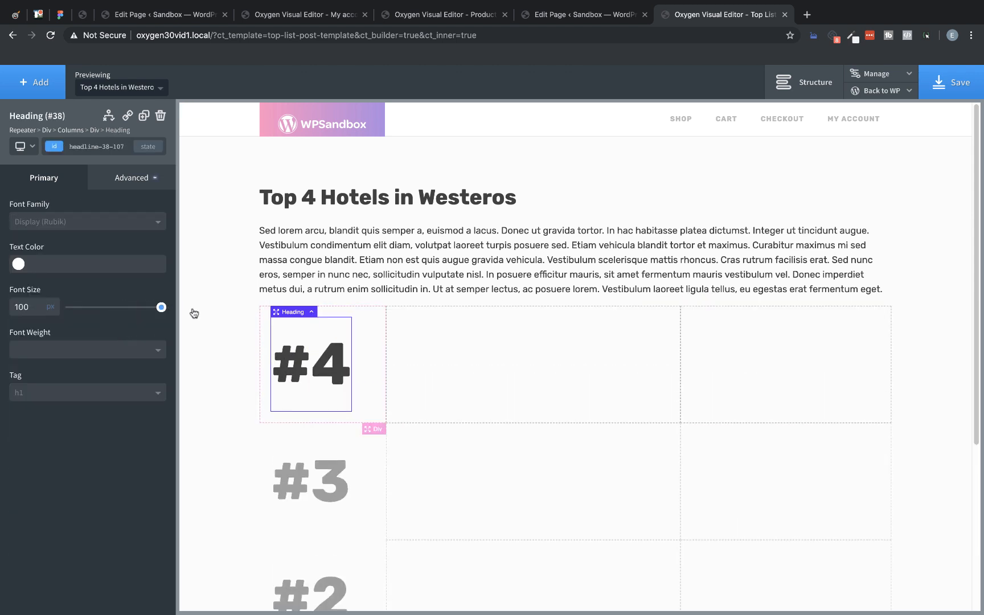
Step: Set the middle column's background image to the dynamic repeater field Entry Image
left_click(425, 343)
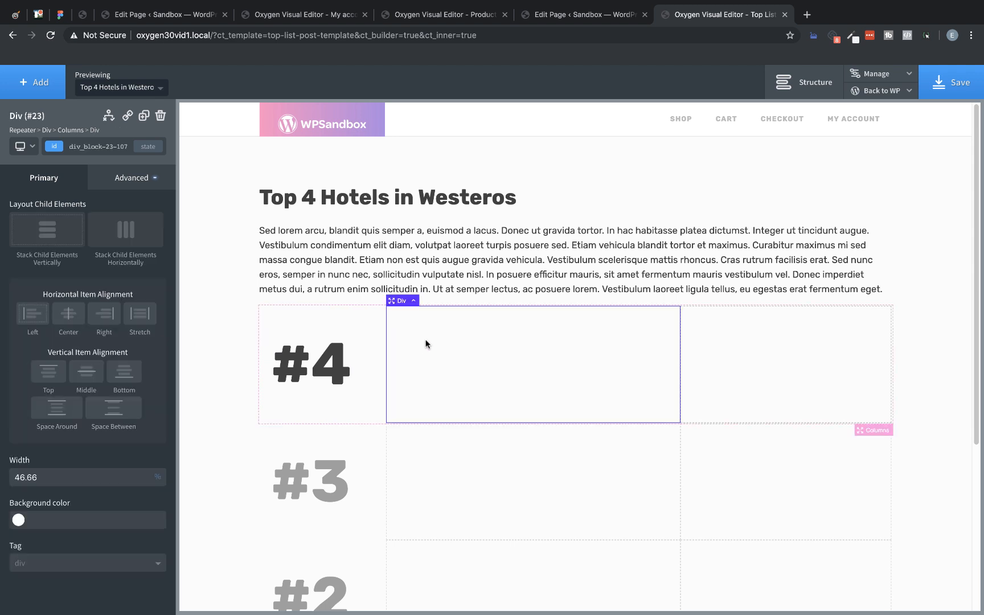
left_click(138, 189)
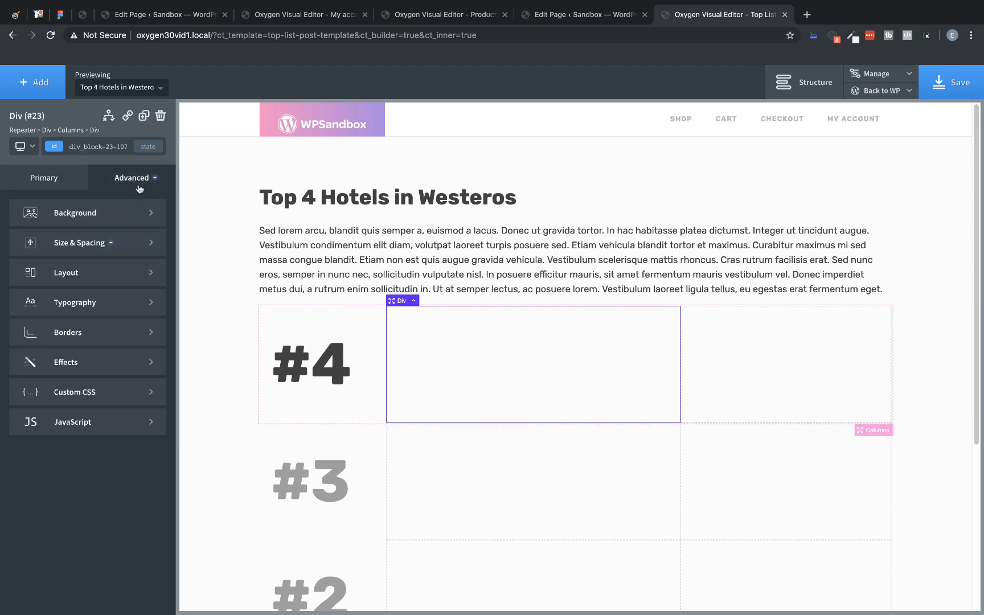
left_click(109, 215)
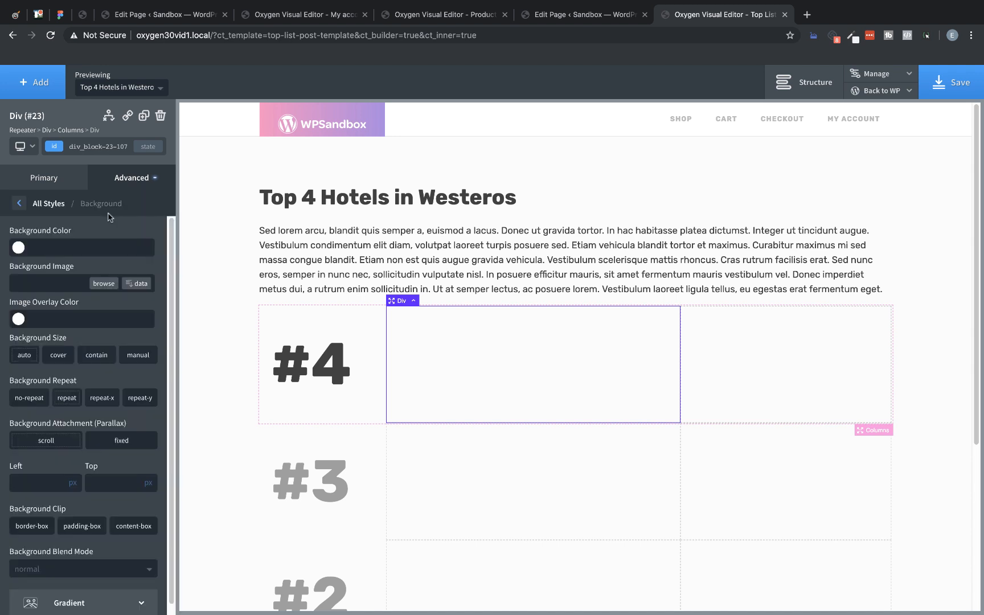
left_click(140, 288)
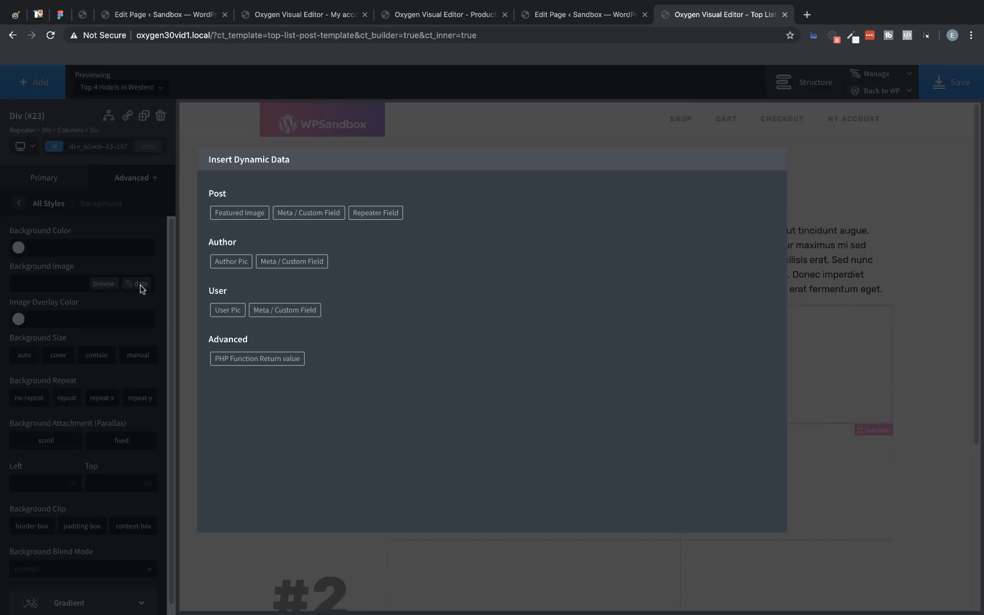
left_click(380, 212)
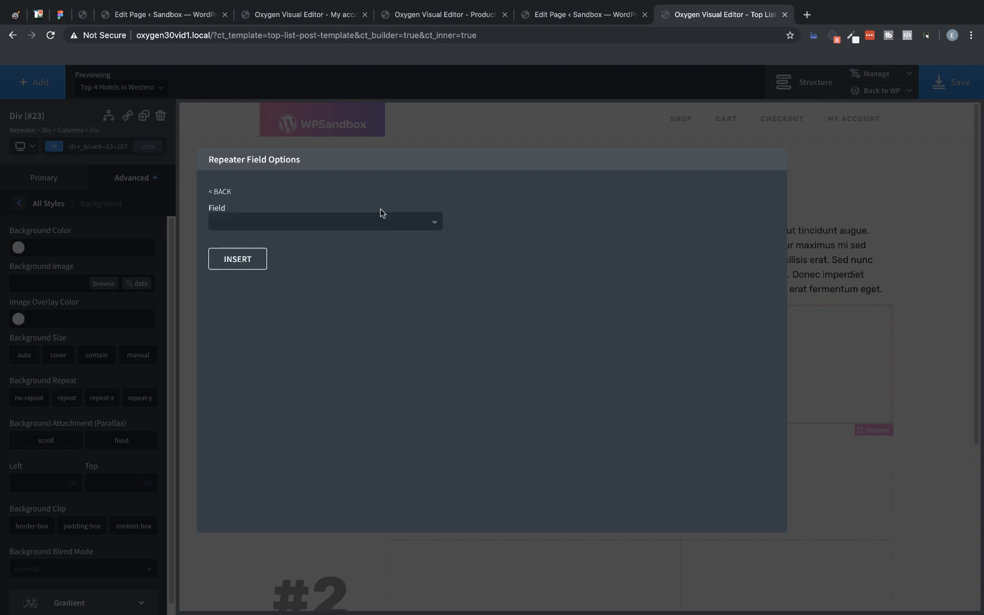
left_click(380, 220)
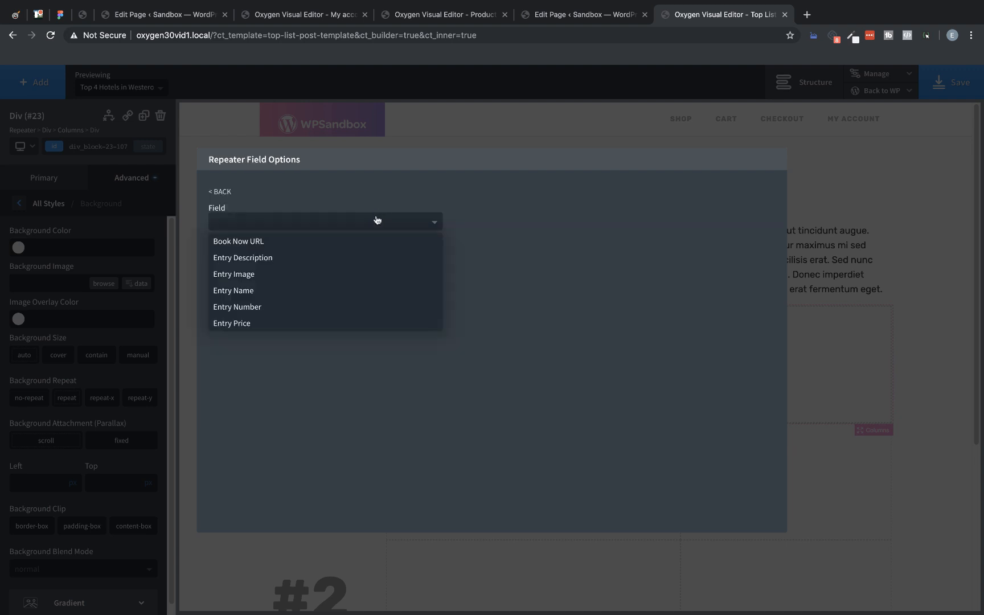
left_click(267, 276)
left_click(244, 268)
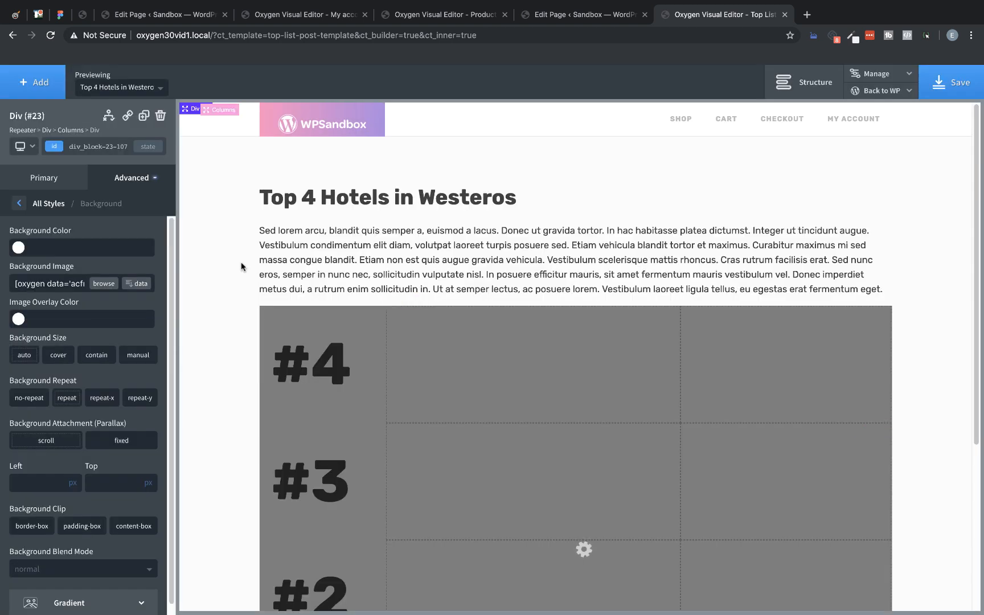
Step: Position the middle column's background image at 50% left and 50% top, with background size cover
scroll(86, 330, "down", 1)
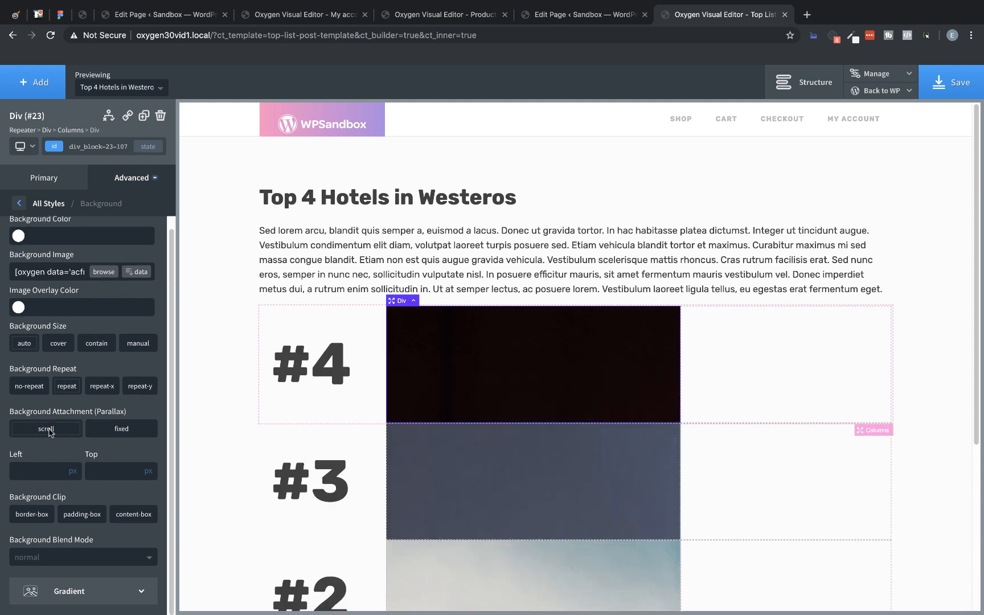
left_click(72, 471)
left_click(73, 462)
type("50")
left_click(146, 472)
left_click(152, 464)
type("50")
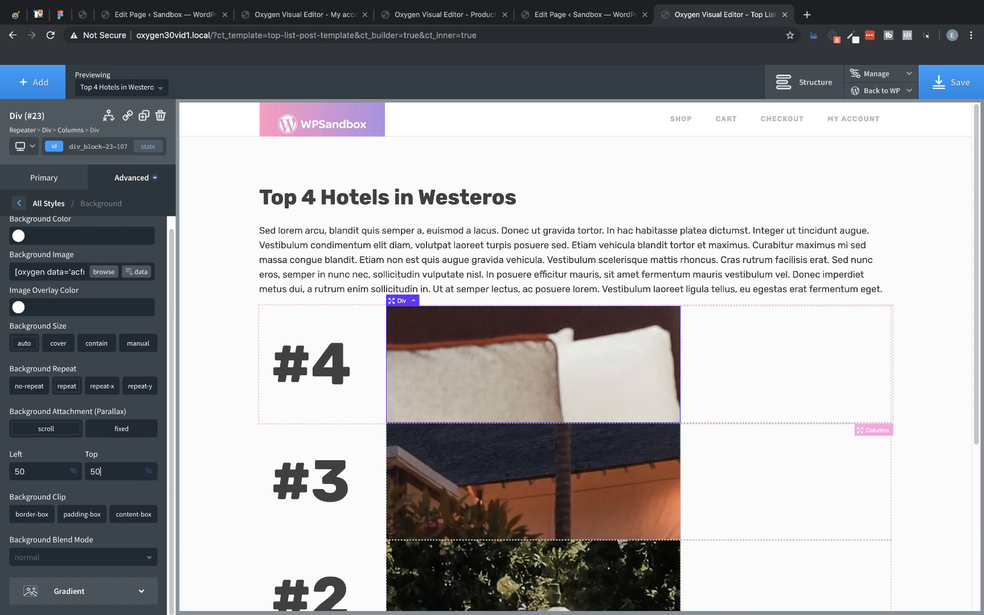
left_click(59, 343)
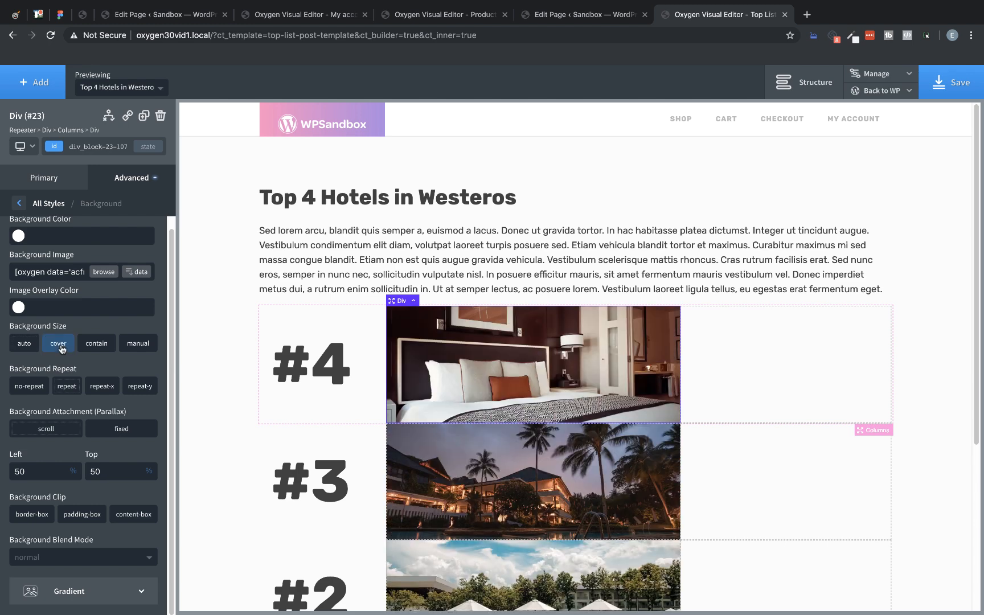
Step: Add a Heading element inside the third column of the repeater and set its tag to H2
left_click(724, 356)
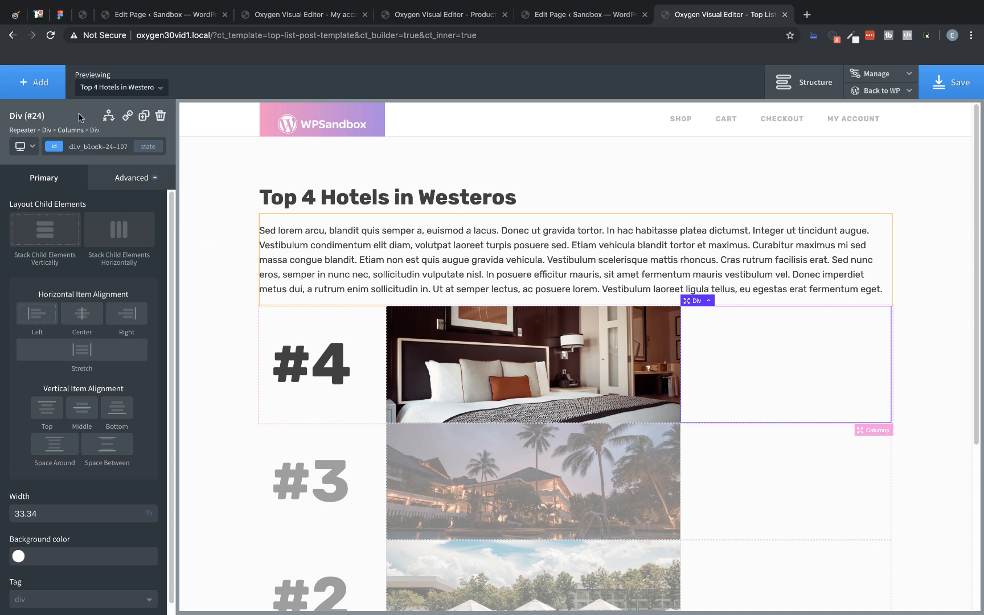
left_click(42, 84)
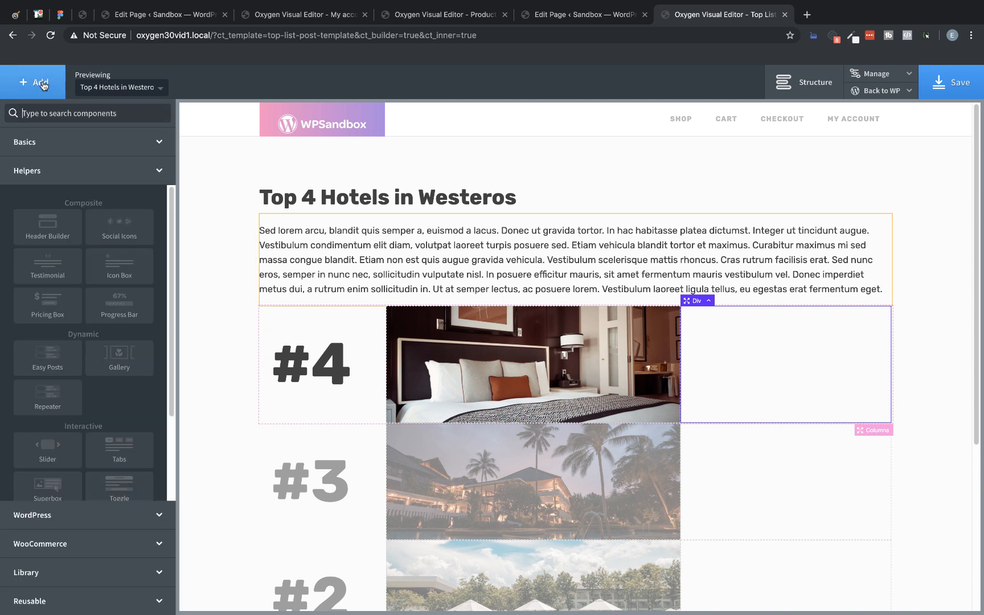
type("heading")
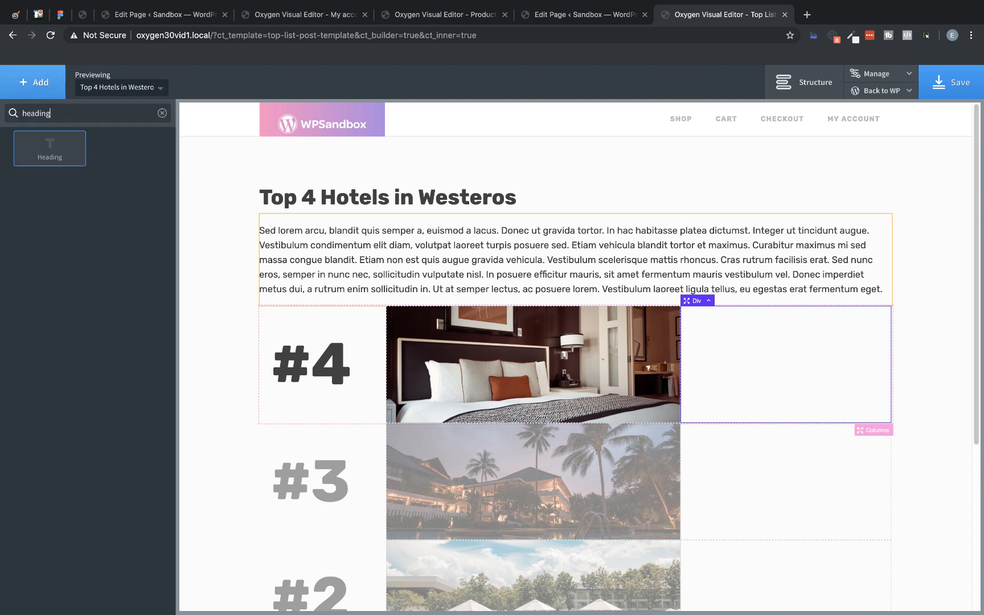
left_click(49, 149)
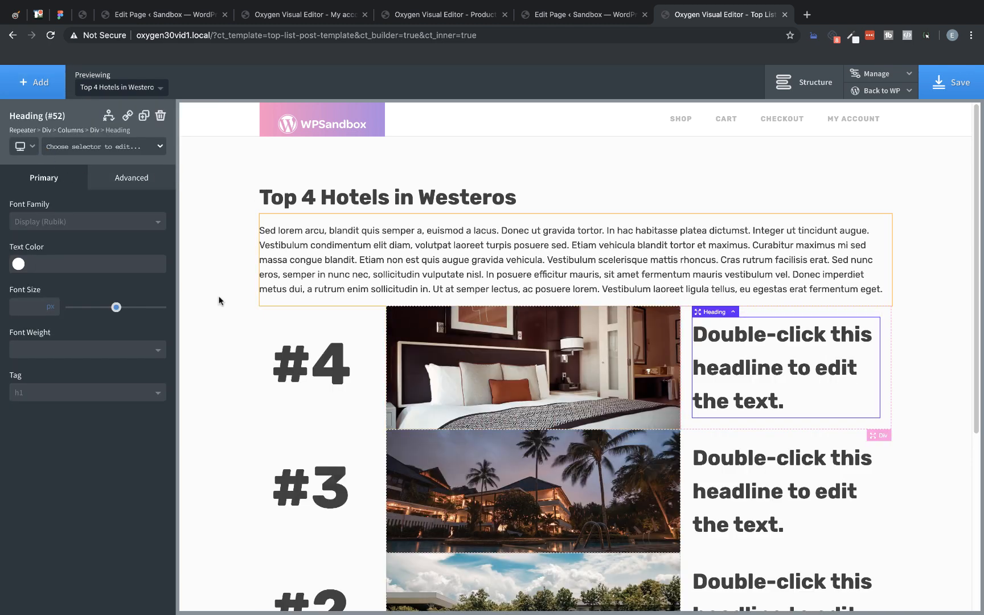
left_click(89, 395)
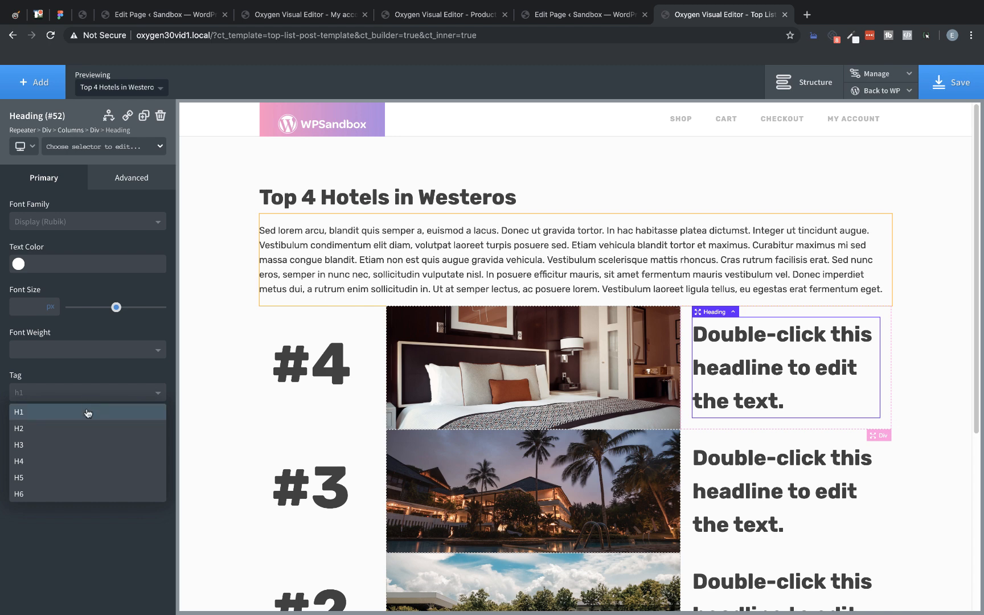
left_click(78, 429)
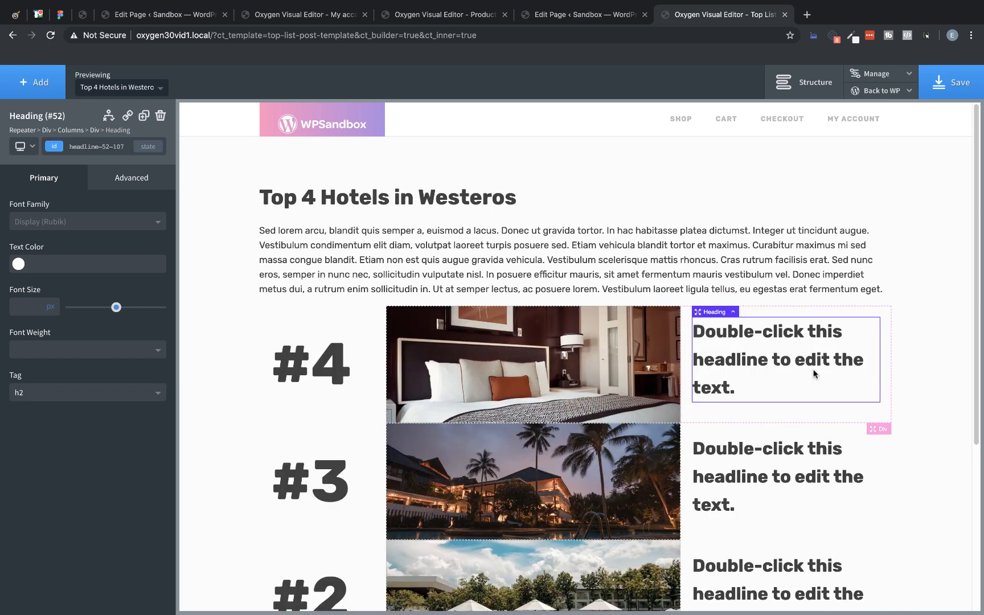
Step: Replace the third column heading's placeholder text with the dynamic repeater field Entry Name
double_click(798, 351)
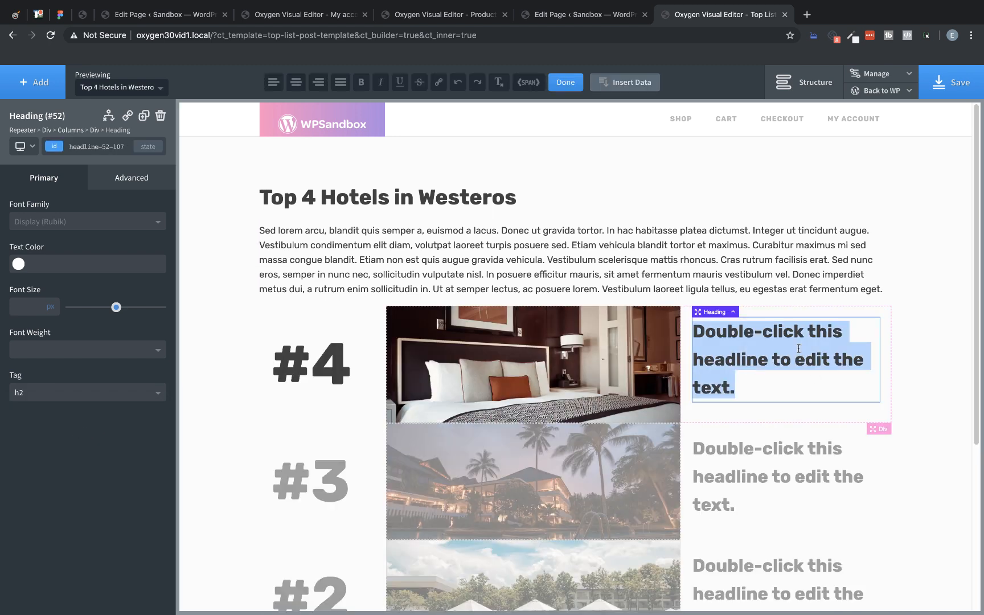
left_click(631, 83)
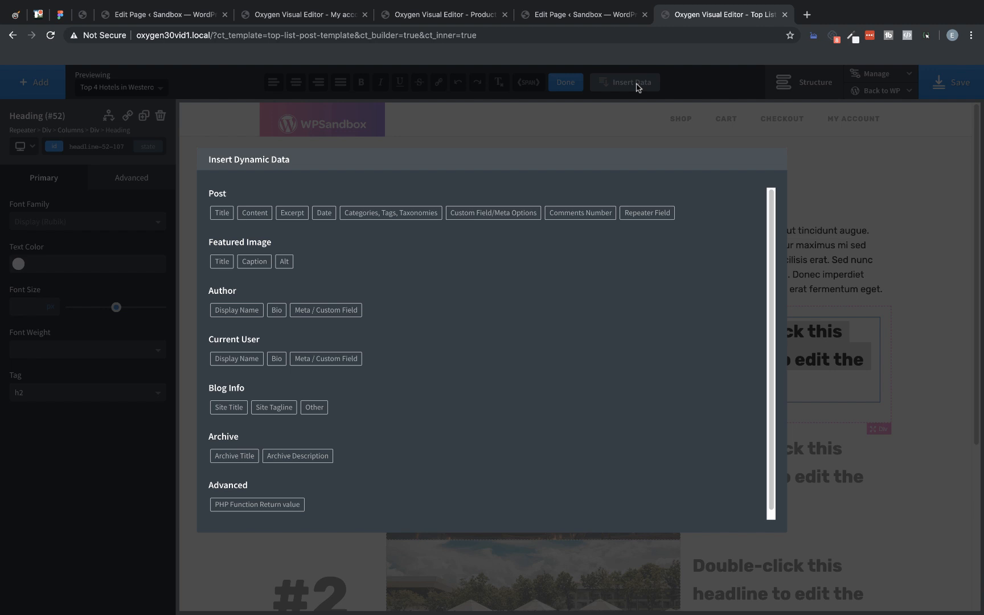
left_click(649, 215)
left_click(435, 229)
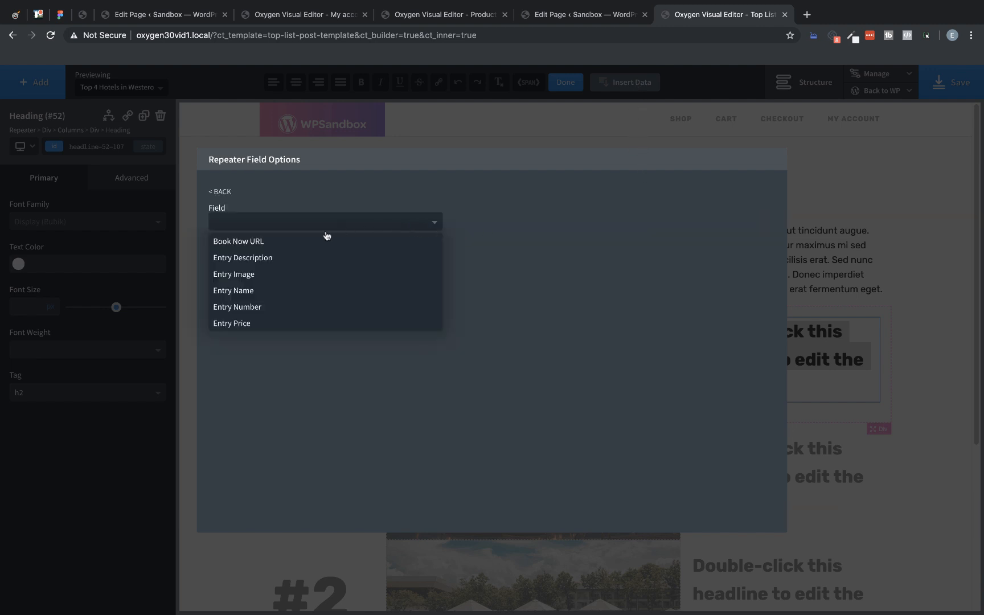
left_click(271, 291)
left_click(257, 265)
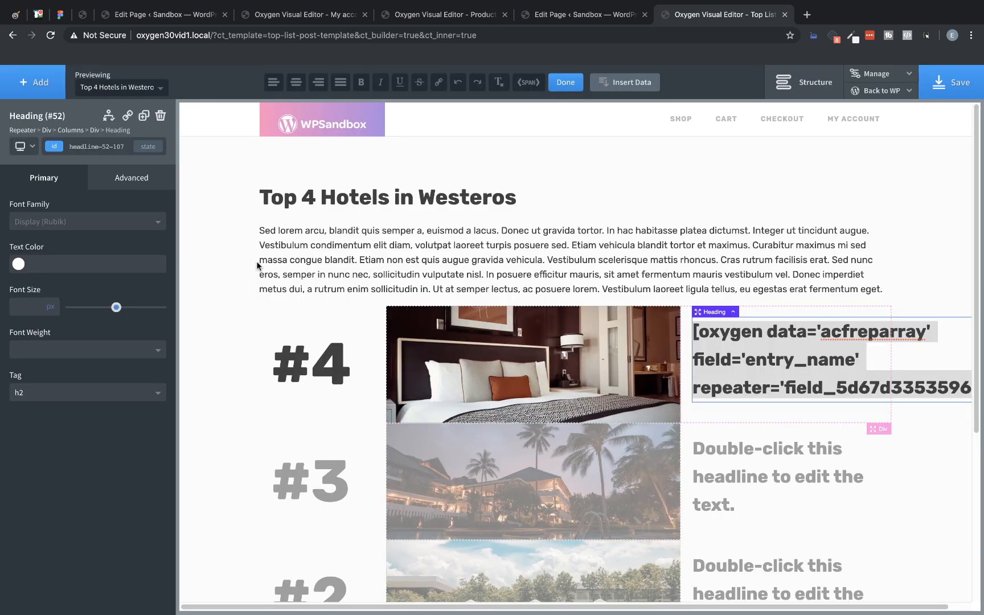
Step: Add a Text element below the entry name heading in the repeater's third column
left_click(27, 85)
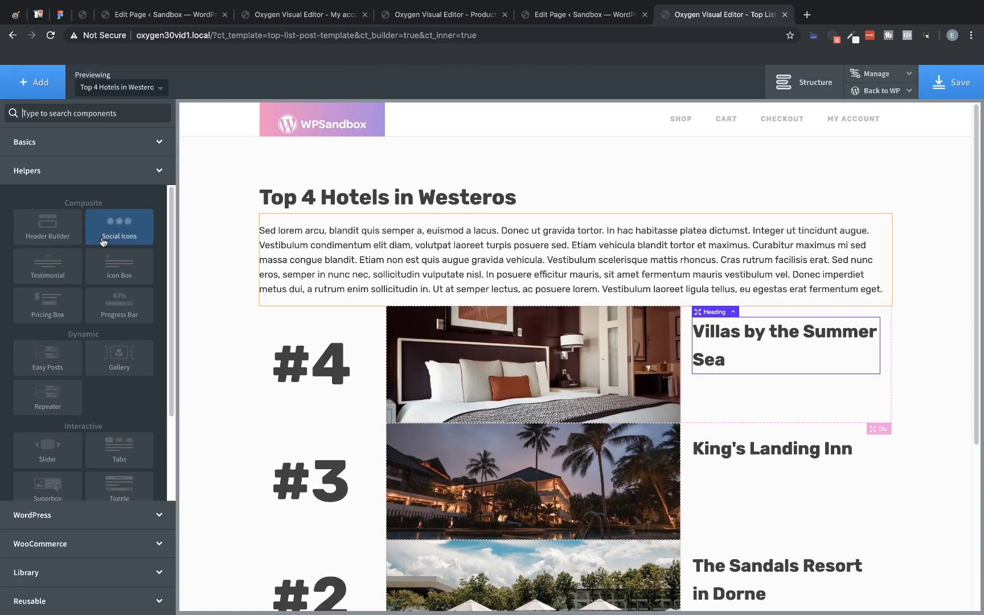
type("text")
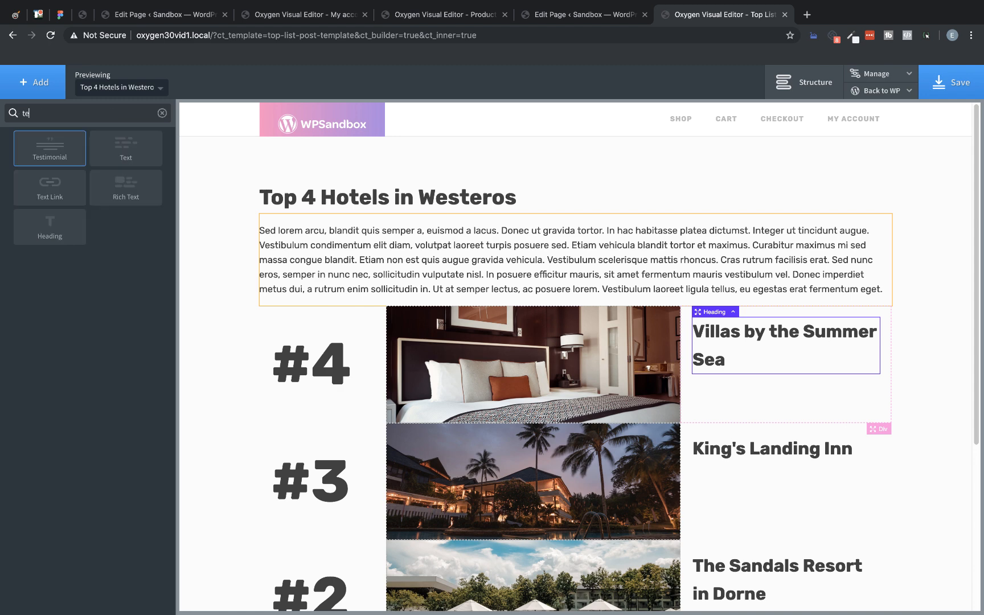
left_click(122, 156)
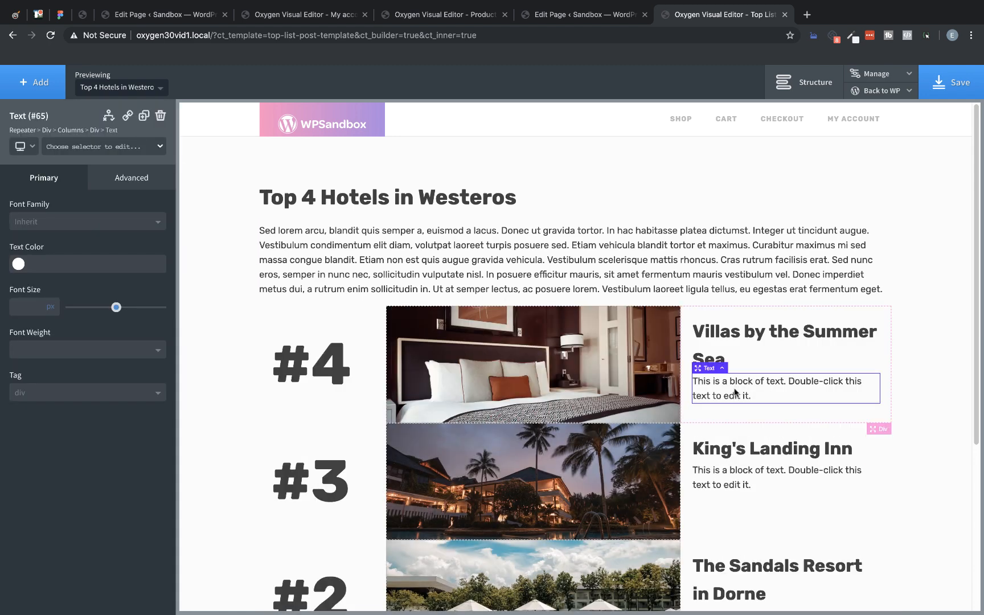
Step: Replace the new text element's placeholder text with the dynamic repeater field Entry Description
double_click(735, 391)
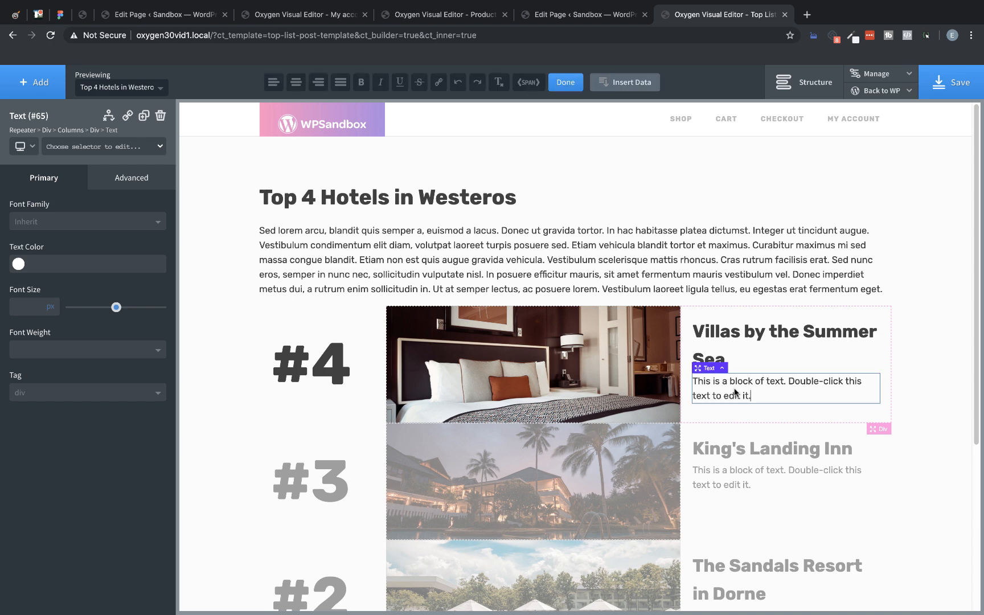
left_click(626, 83)
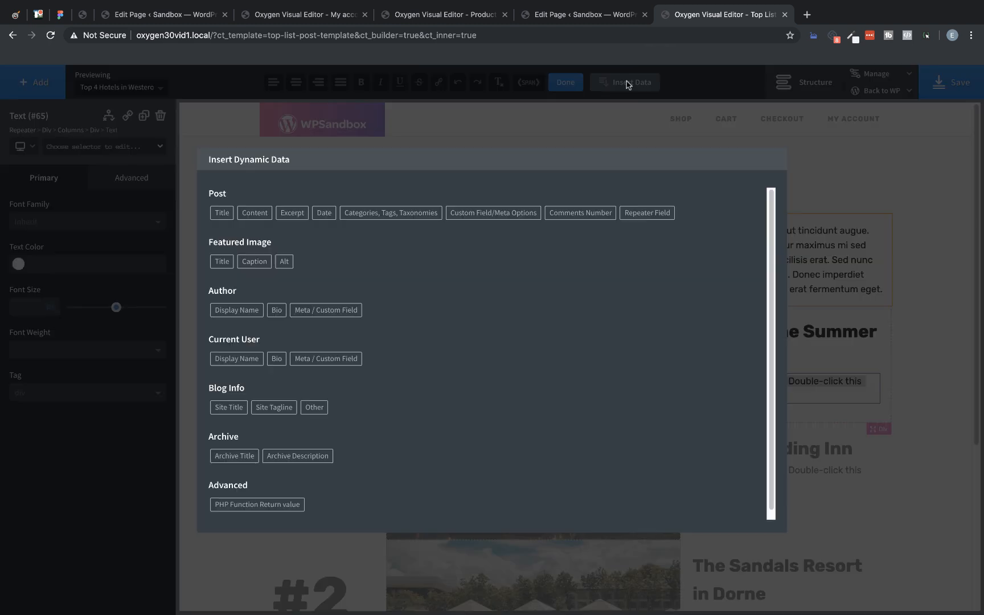
left_click(647, 212)
left_click(410, 223)
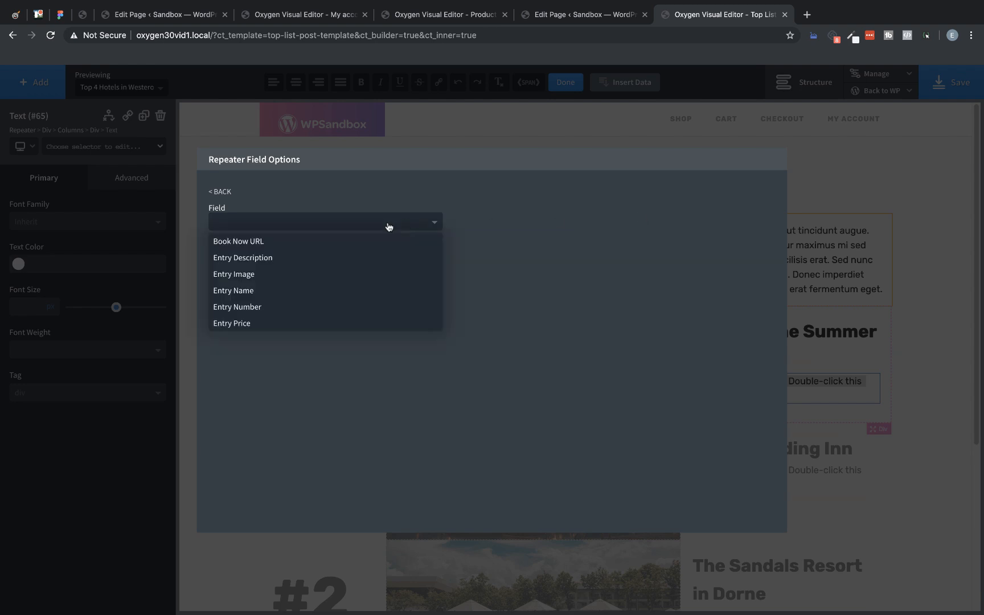
left_click(310, 256)
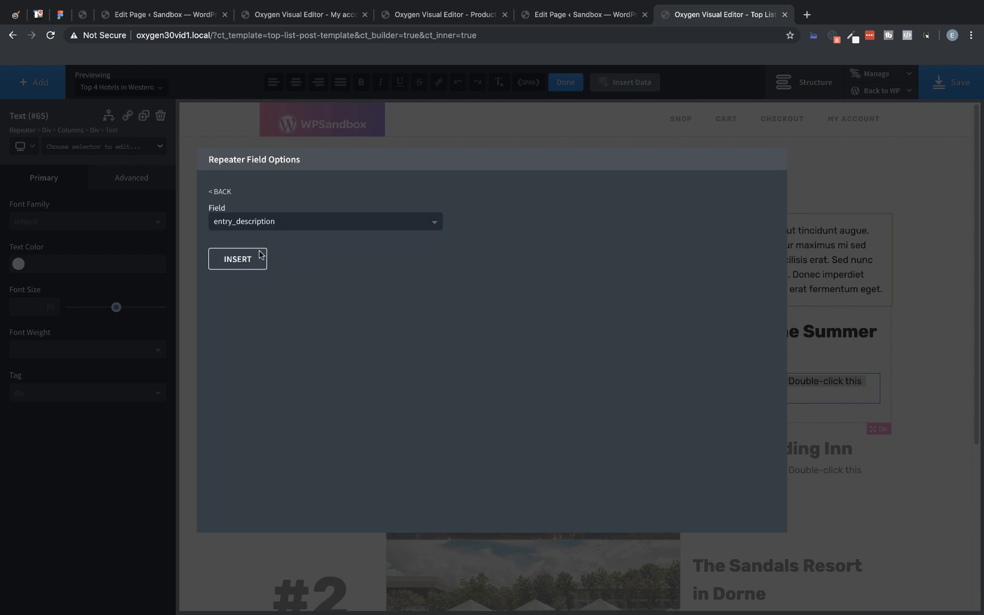
left_click(237, 258)
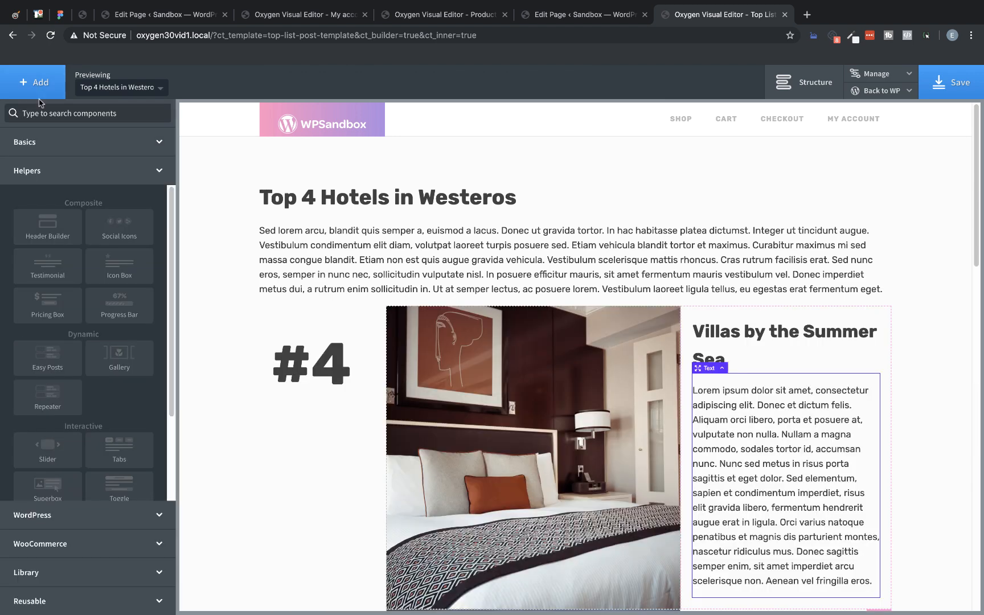
Step: Add a Heading element below the entry description in the third column and set its tag to H4
type("heading")
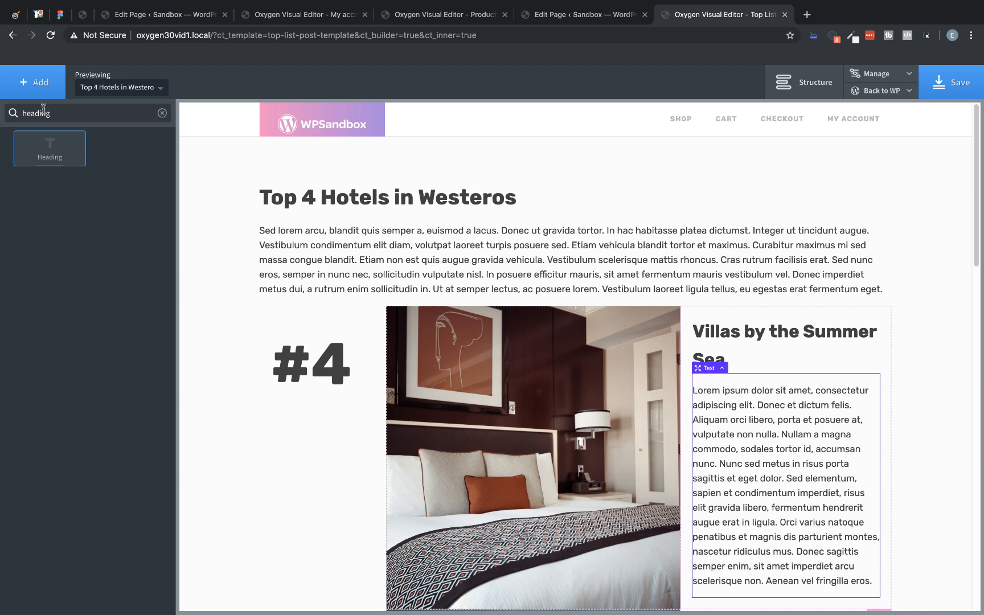
left_click(49, 153)
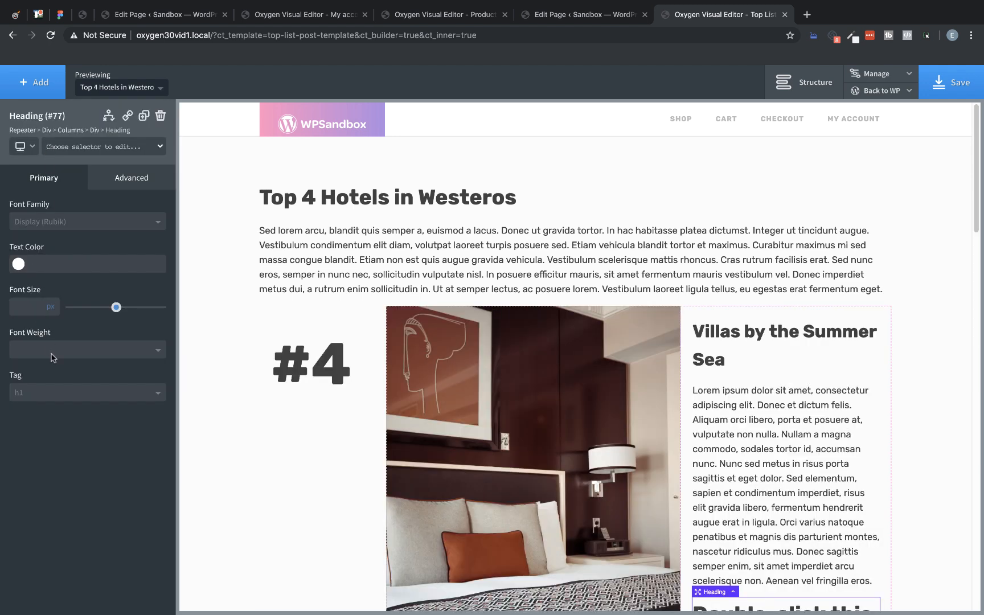
left_click(57, 392)
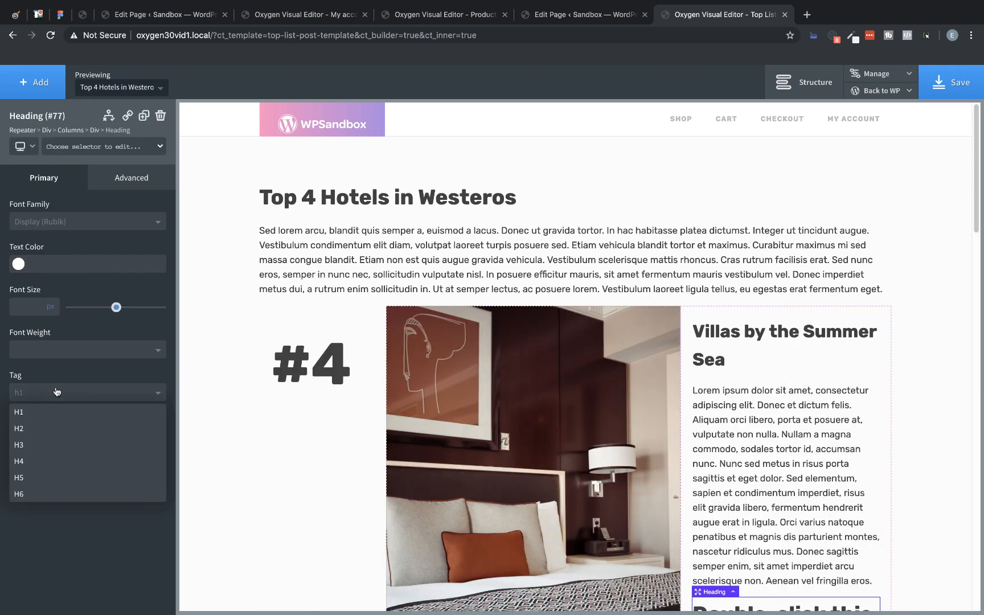
left_click(50, 464)
Step: Replace the H4 heading's placeholder text with the dynamic repeater field Entry Price
scroll(747, 325, "down", 3)
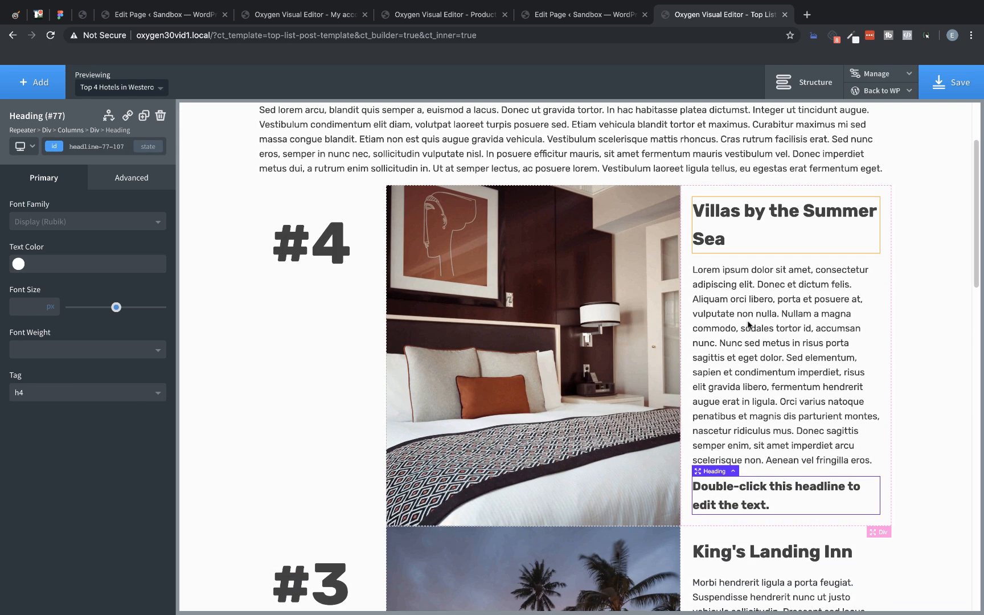
double_click(741, 462)
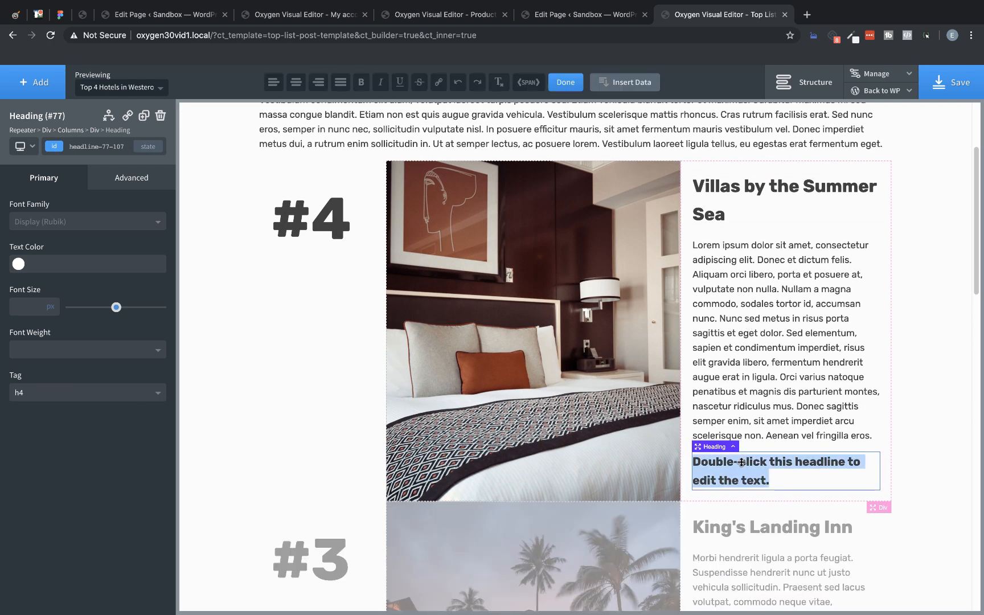
left_click(639, 92)
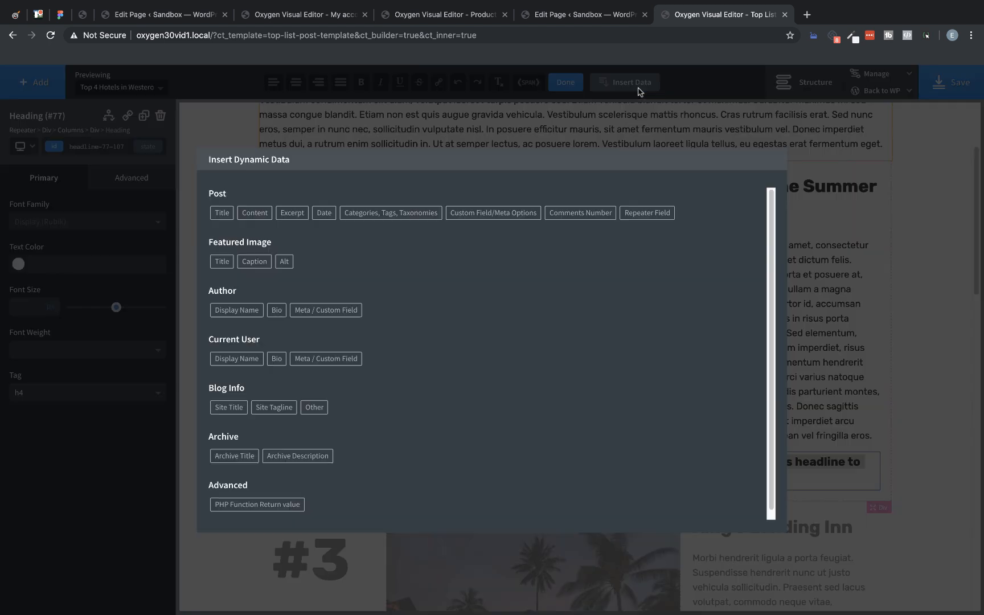
left_click(647, 212)
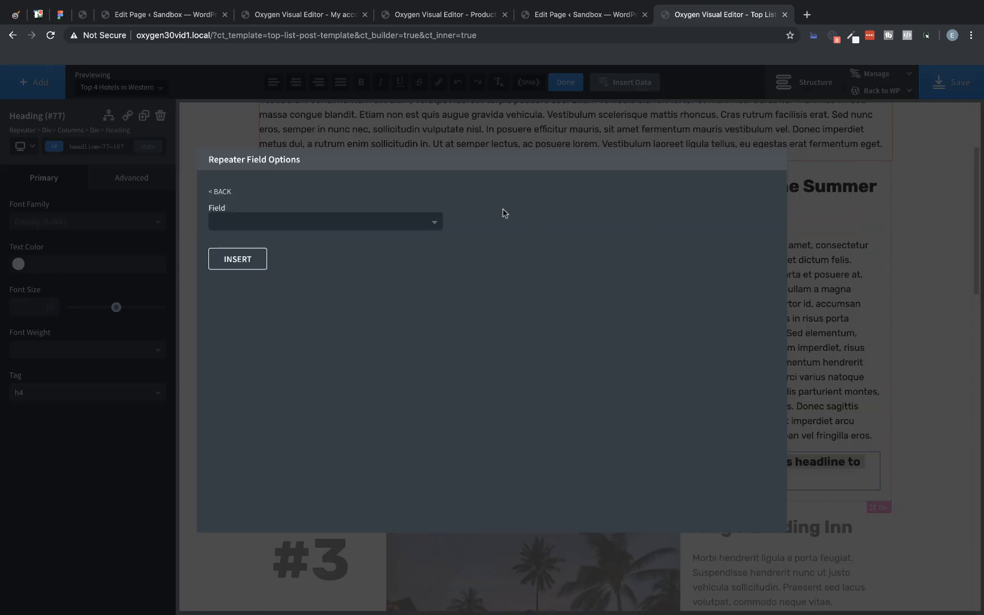
left_click(430, 222)
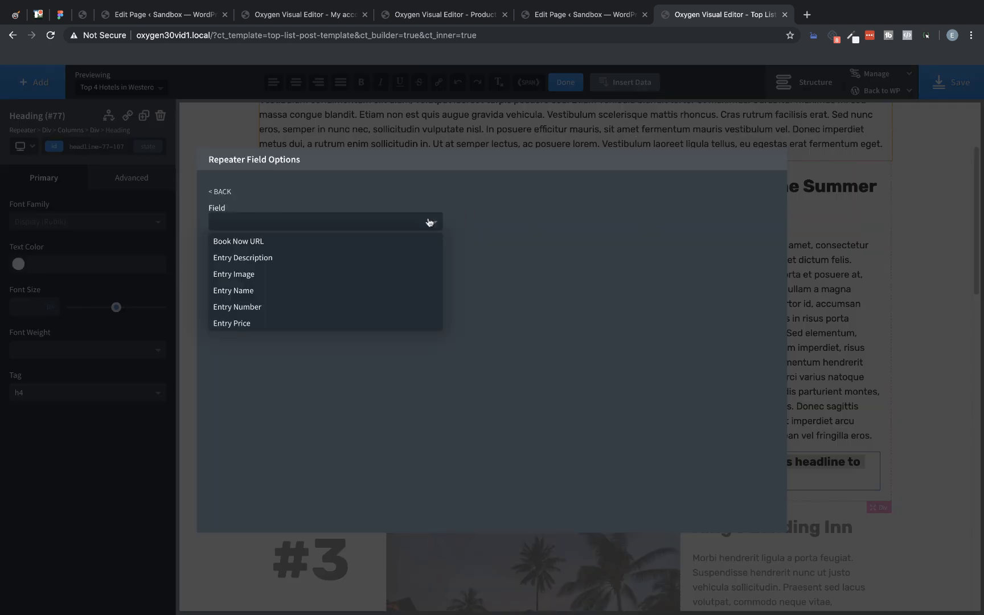
left_click(254, 323)
left_click(247, 259)
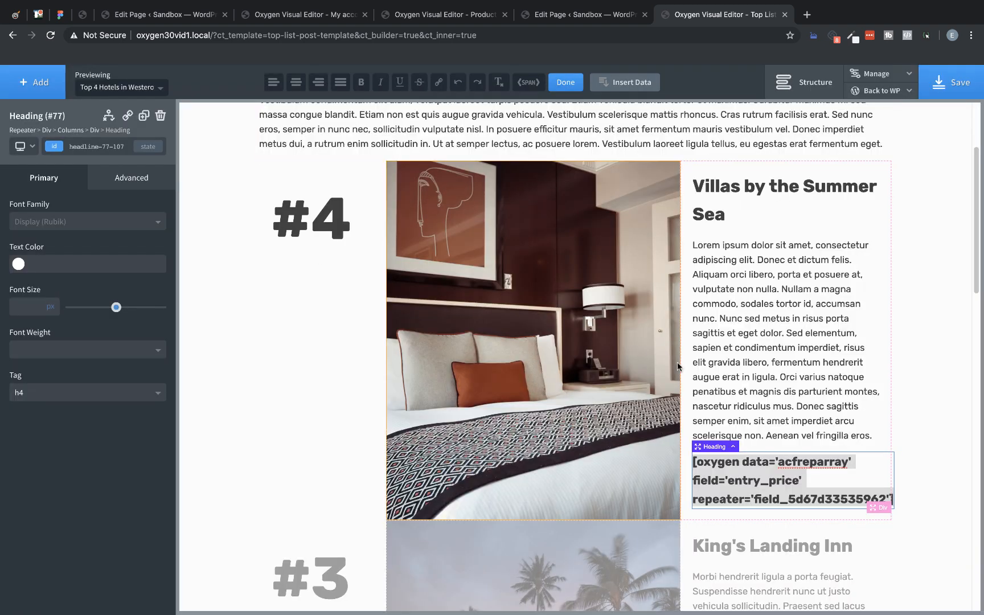
Step: Add a Button element below the entry price heading and set its text to "Book Now"
left_click(35, 83)
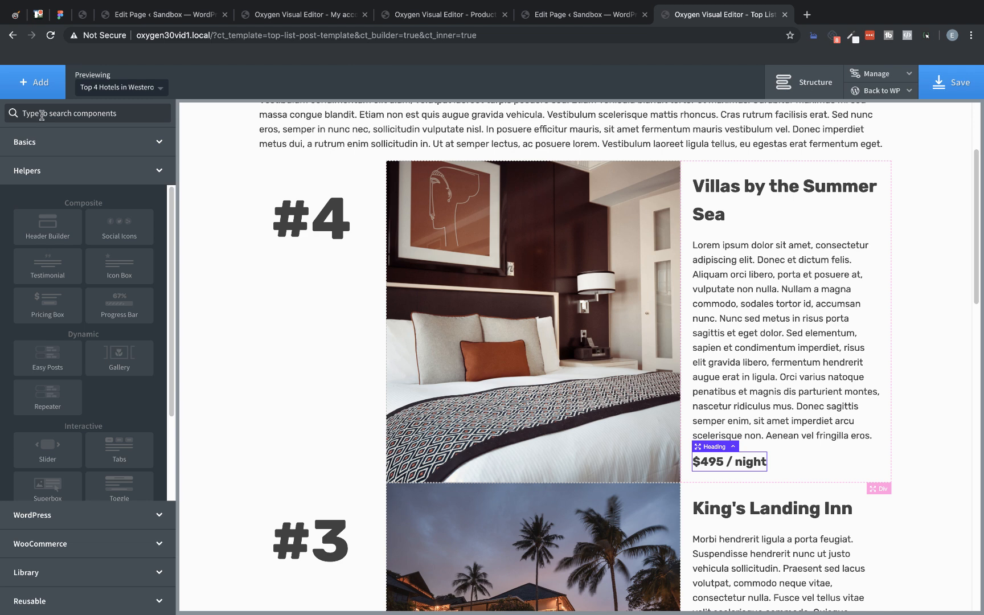
left_click(41, 113)
type("bu")
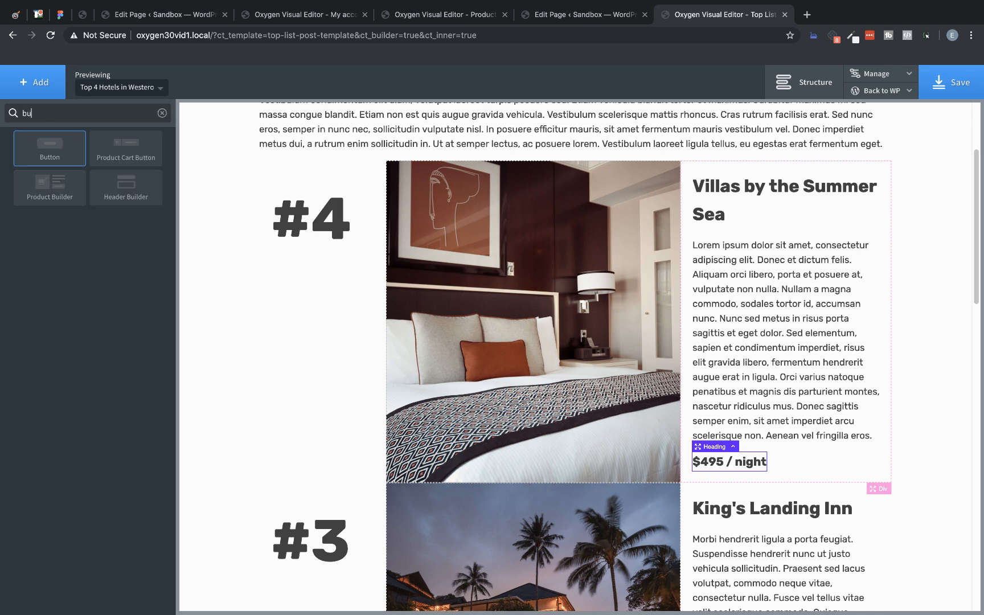
type("ttonm")
key("BackSpace")
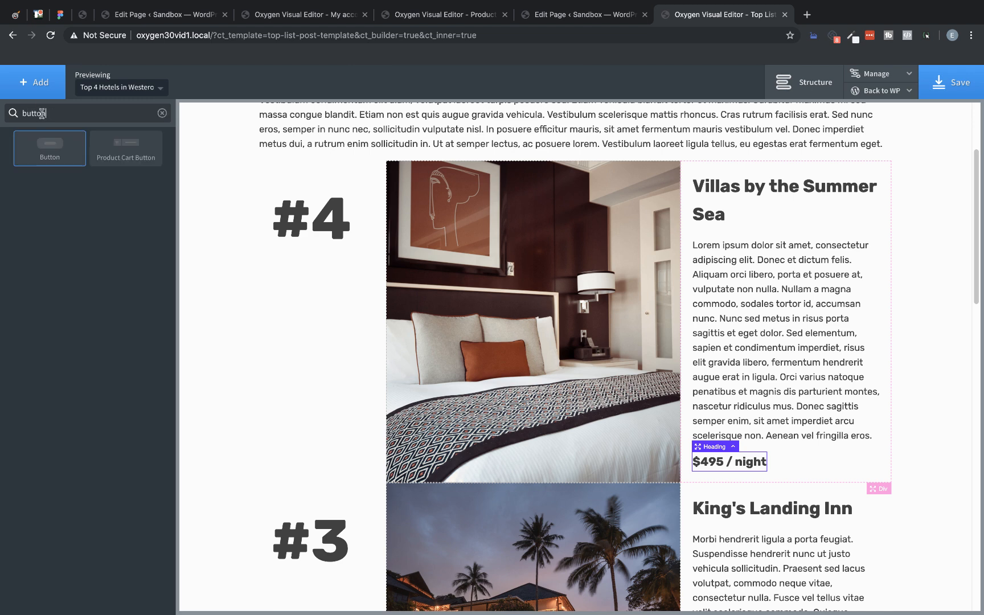
left_click(51, 143)
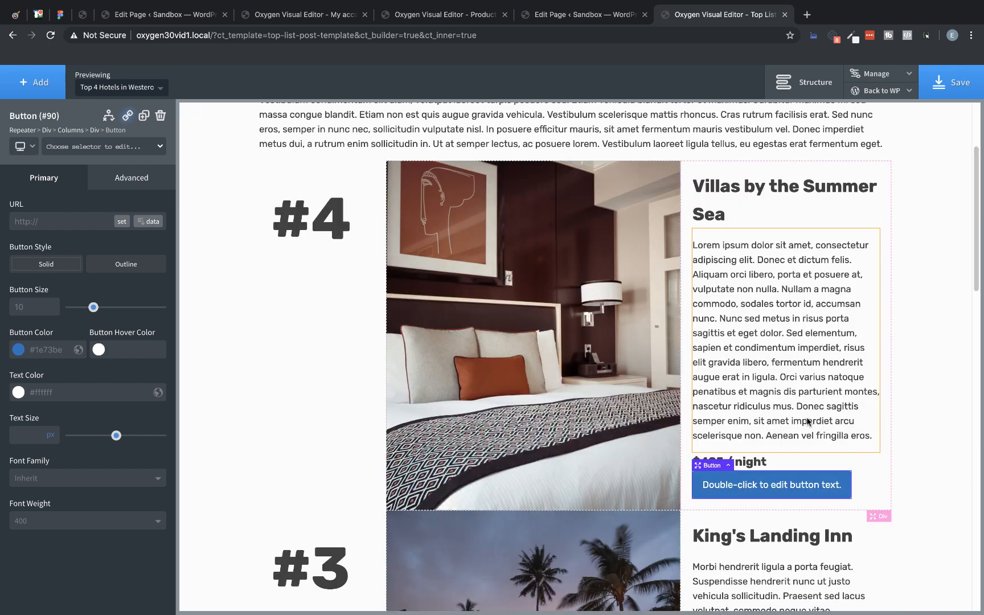
scroll(805, 421, "down", 1)
double_click(777, 437)
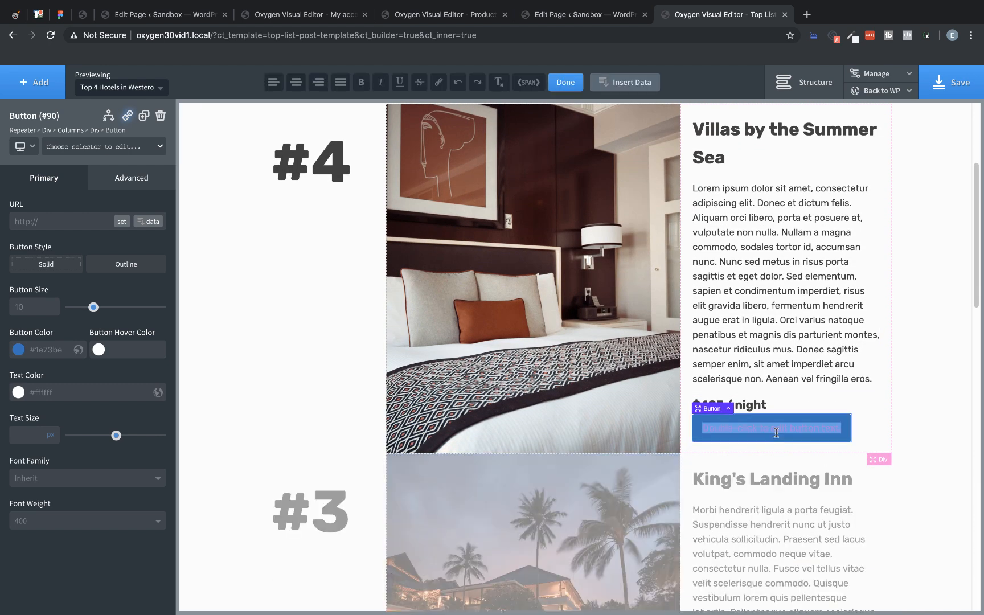
type("Book Now")
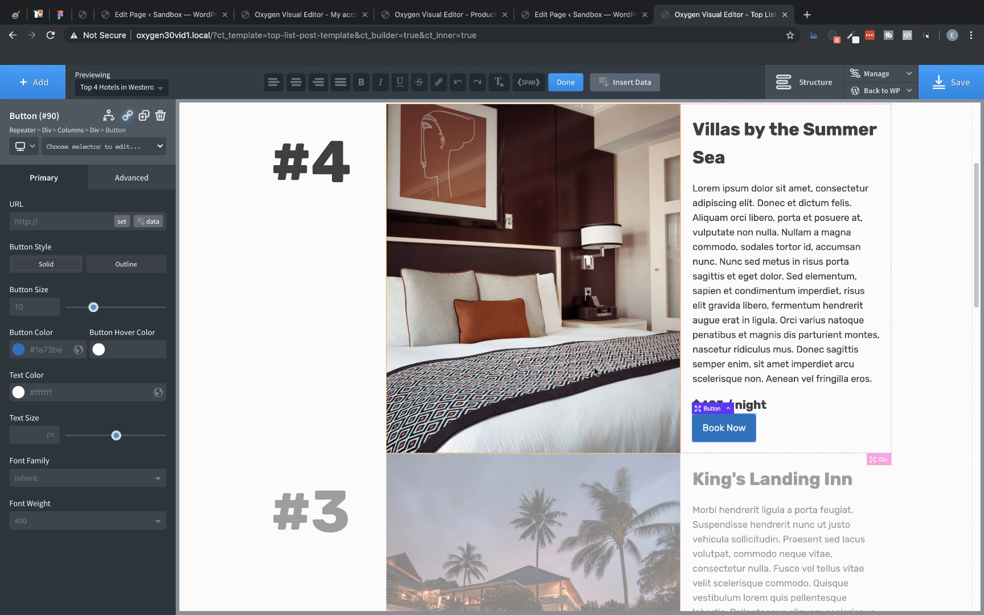
Step: Style the Book Now button with the global pink as button color, the global purple as hover color, and text color #ffffff
left_click(17, 351)
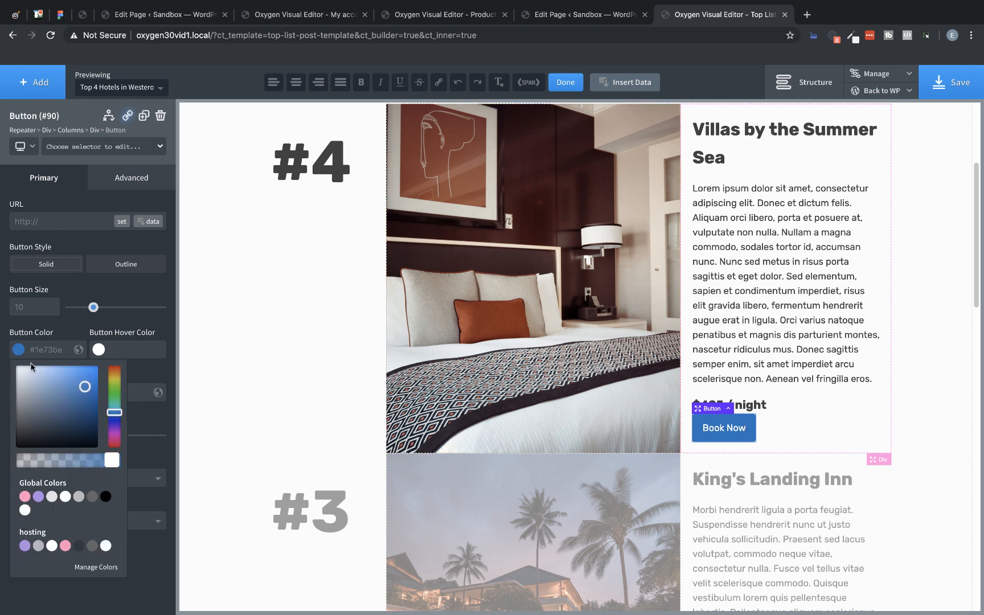
left_click(24, 497)
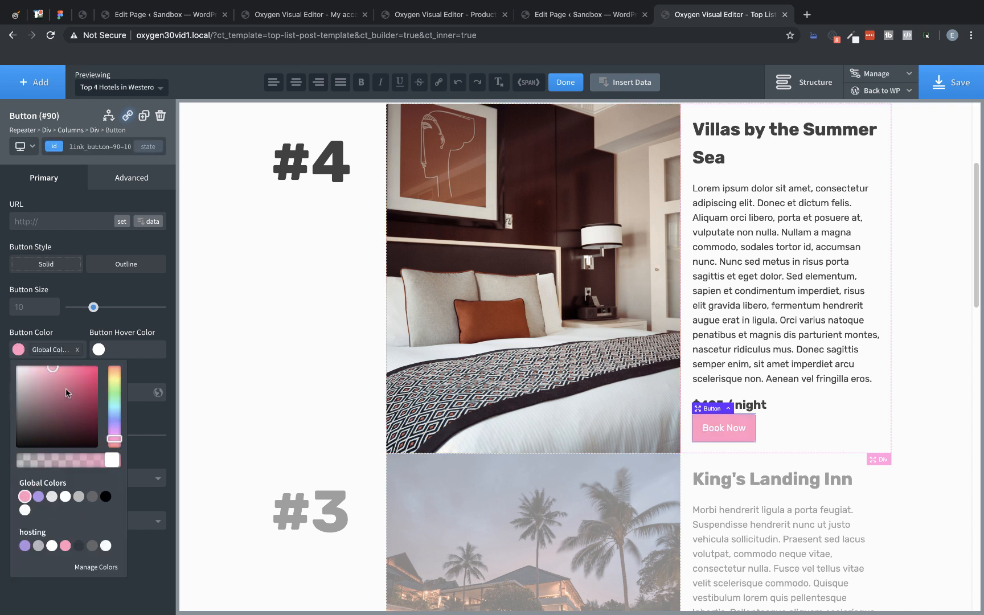
left_click(98, 349)
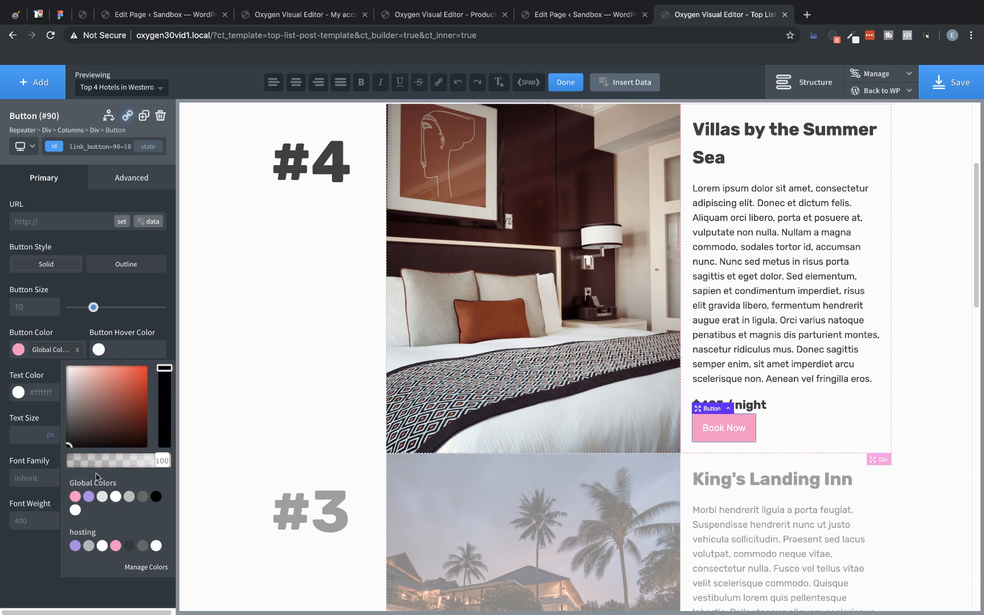
left_click(88, 497)
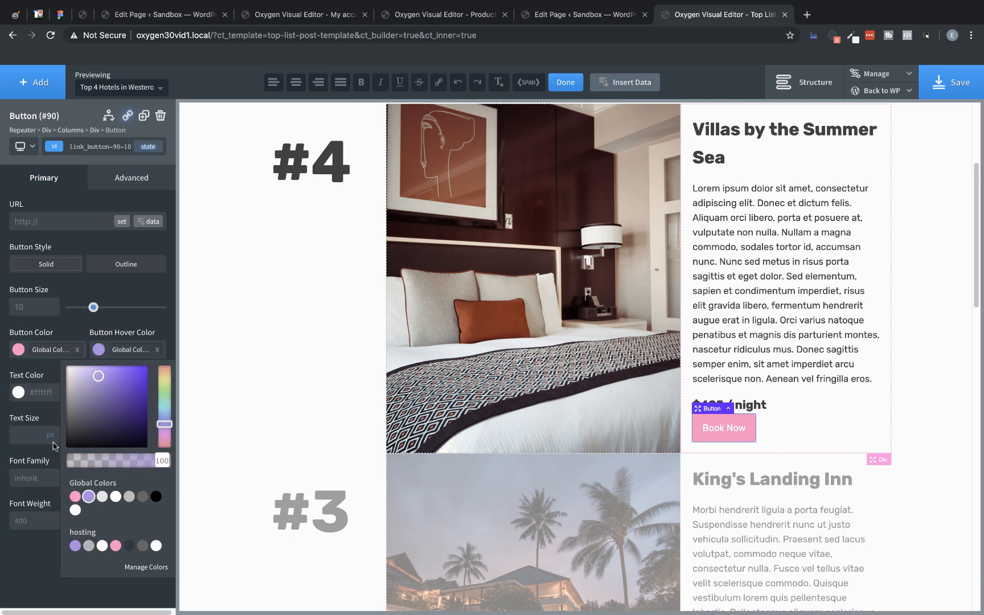
left_click(18, 393)
left_click_drag(9, 404, 1, 366)
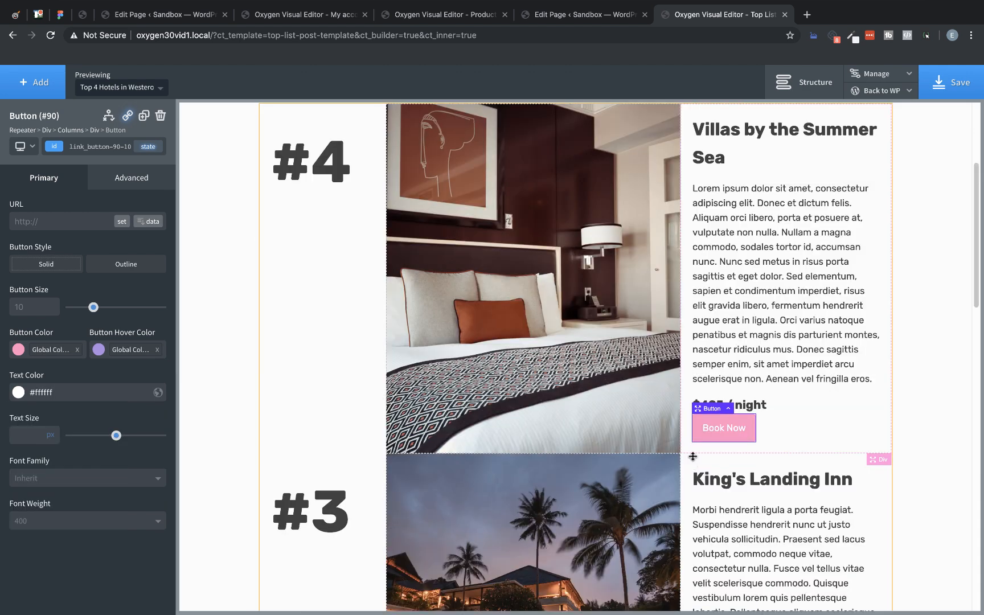
Step: Give the entry price heading a bottom margin of 15px to space it from the Book Now button
left_click(761, 411)
left_click_drag(761, 419, 762, 428)
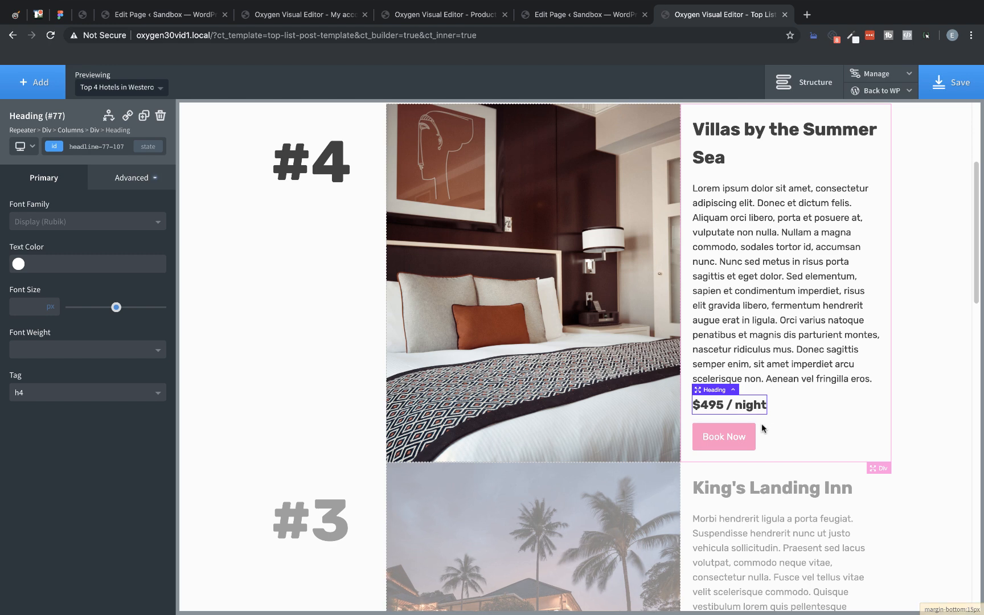
left_click(762, 387)
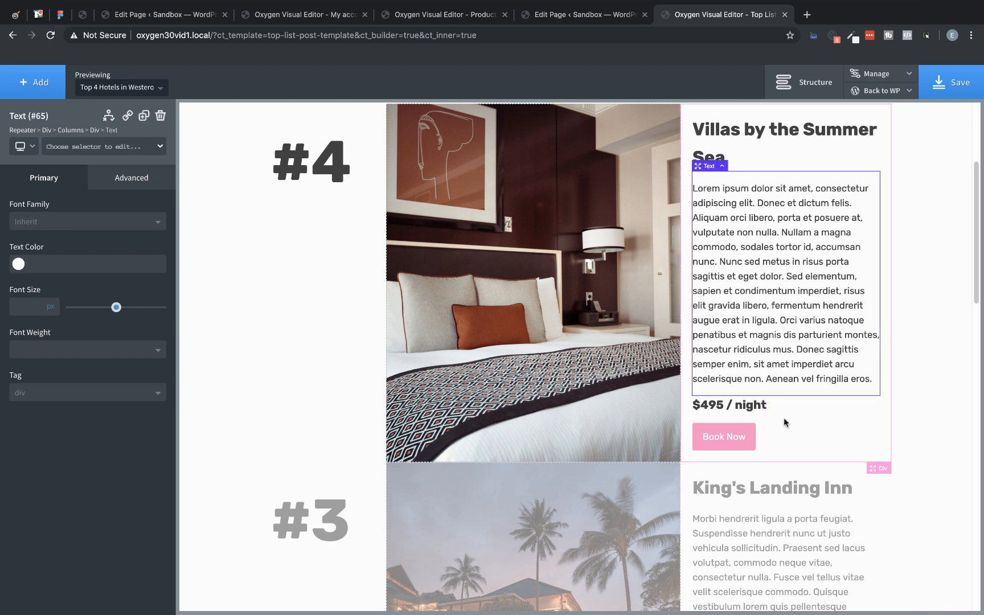
Step: Set a border radius on the Div directly inside the repeater that wraps each entry's columns
left_click(794, 431)
scroll(796, 434, "up", 3)
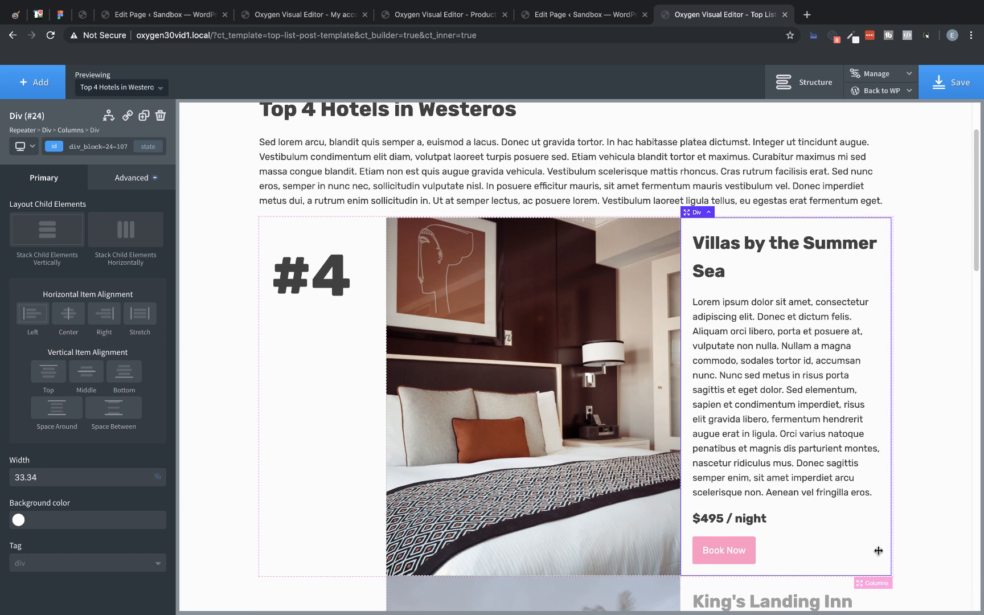
left_click(878, 584)
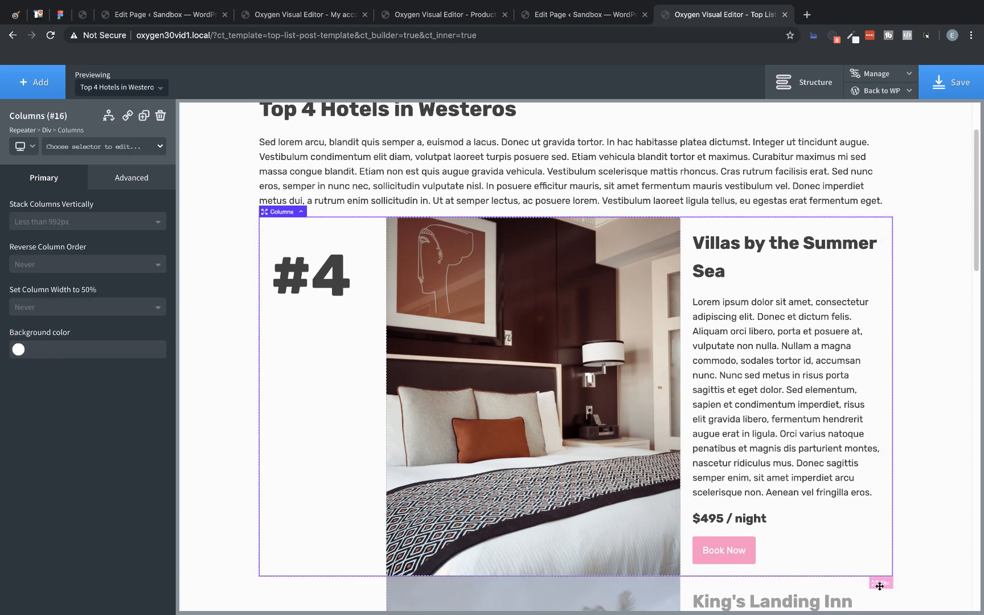
left_click(879, 585)
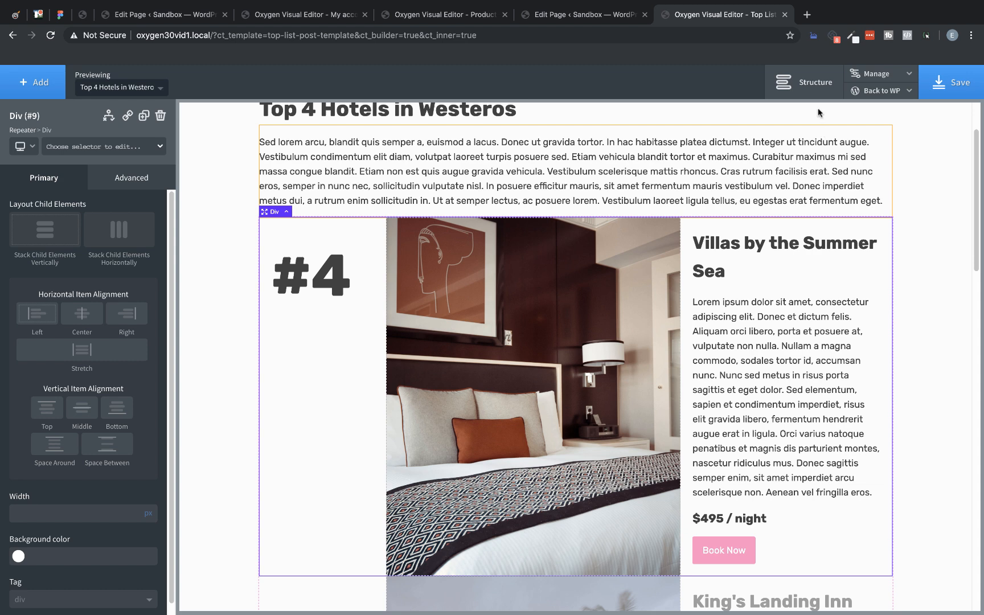
left_click(817, 83)
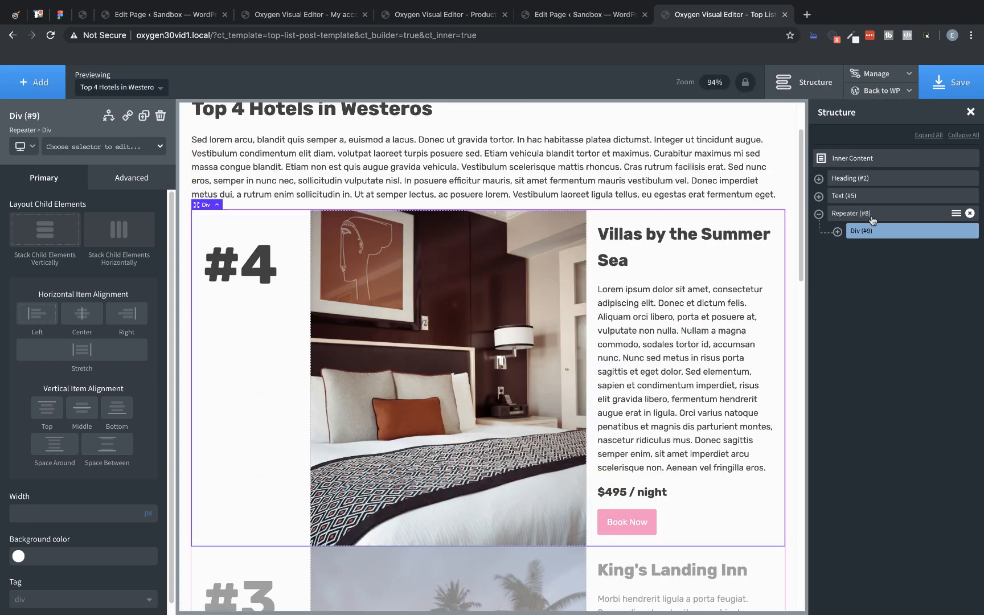
left_click(837, 232)
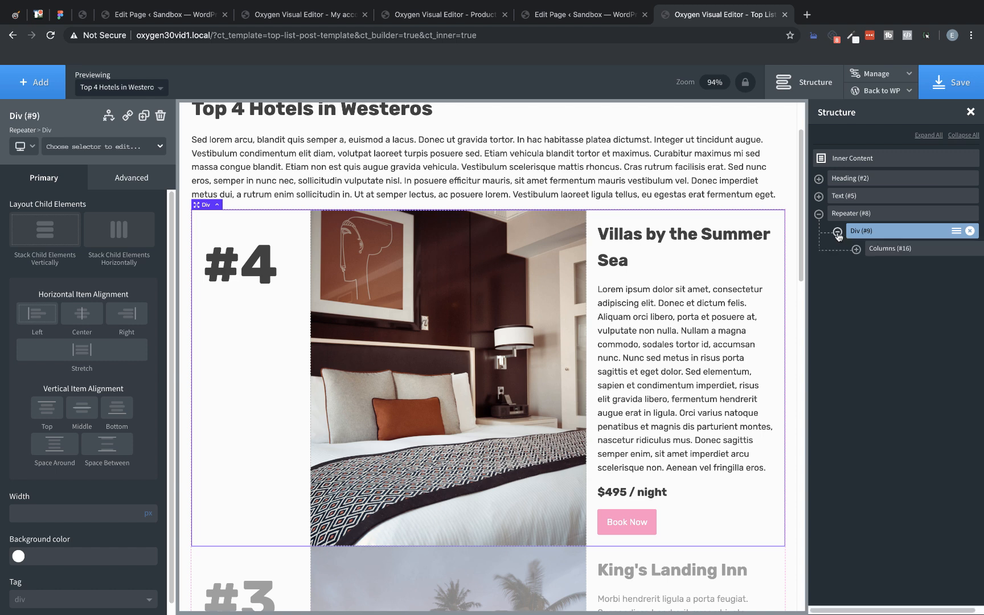
left_click(836, 232)
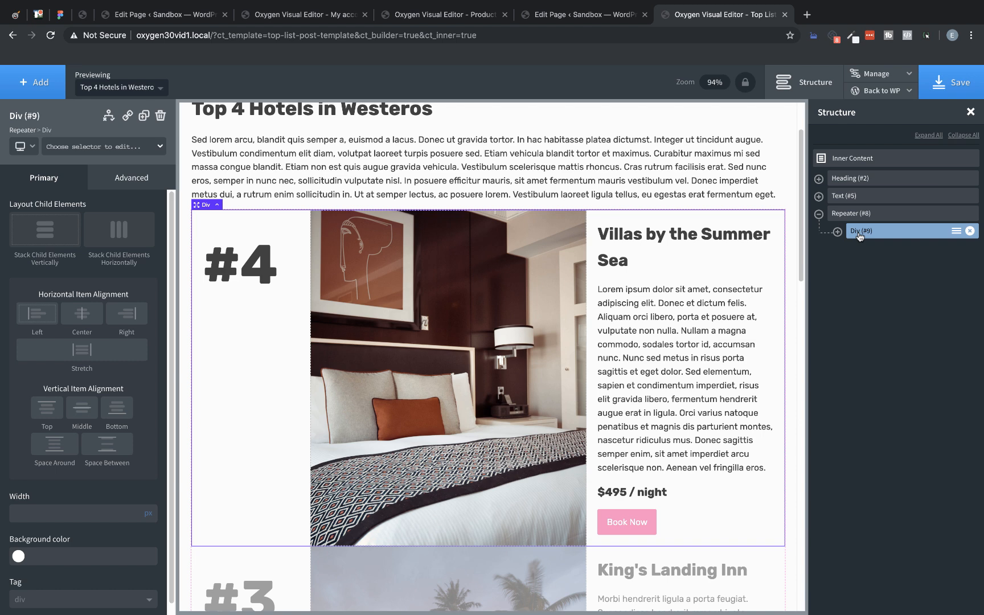
left_click(110, 176)
left_click(110, 330)
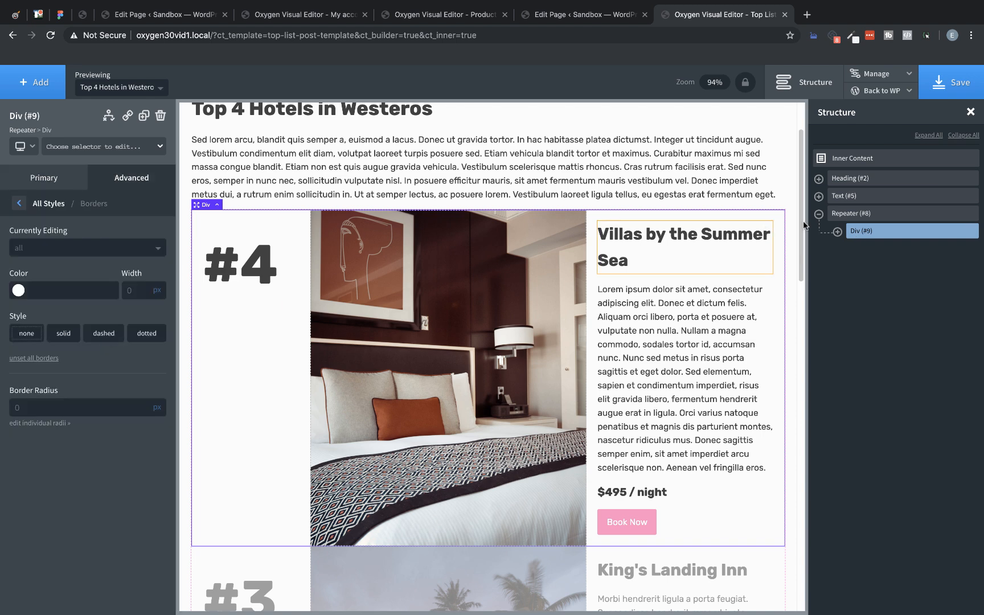
left_click(970, 111)
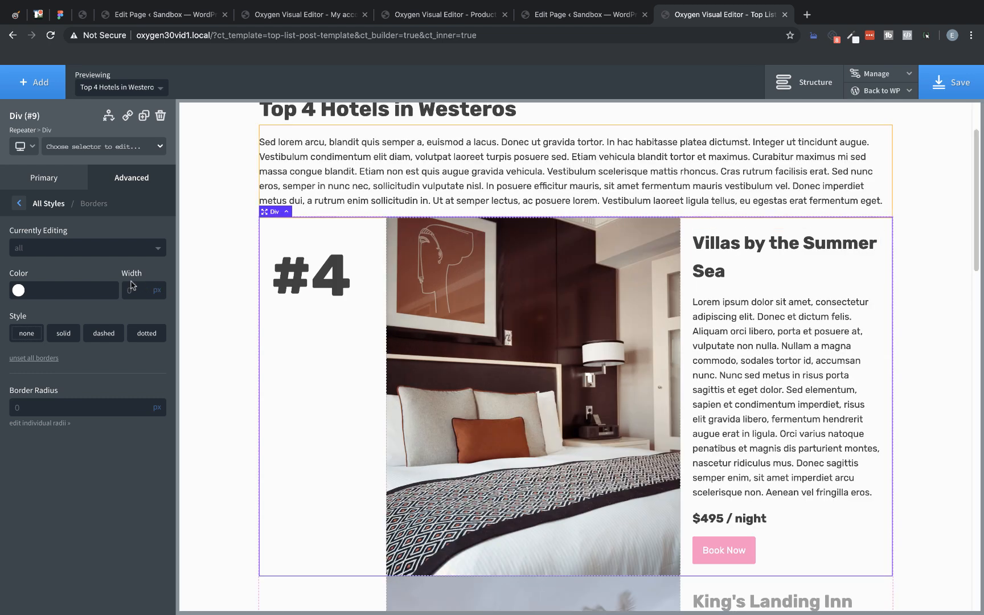
left_click(39, 409)
Step: Set the entry Div's background color to the global color White
left_click(116, 178)
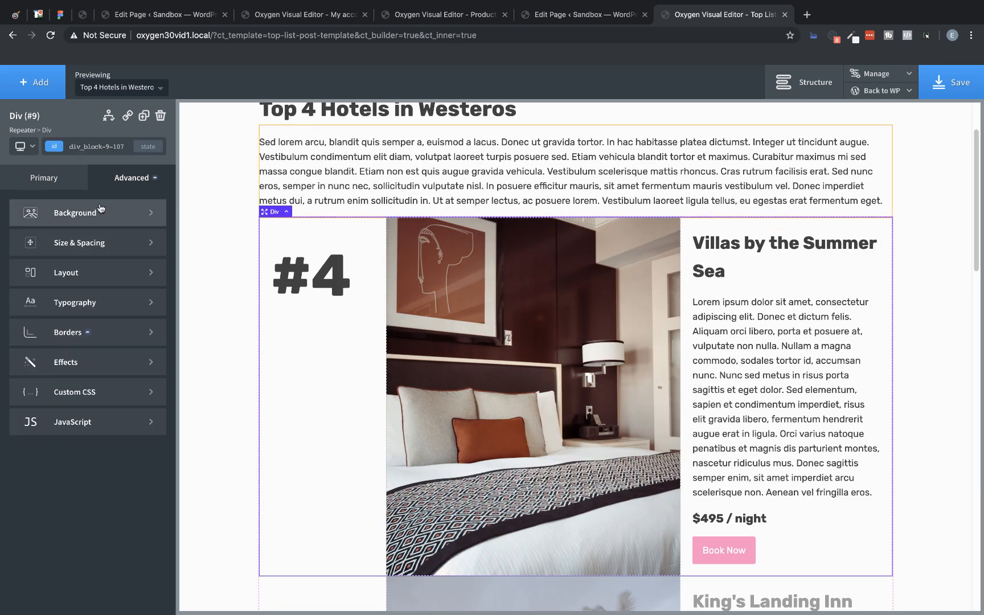
left_click(102, 209)
left_click(18, 248)
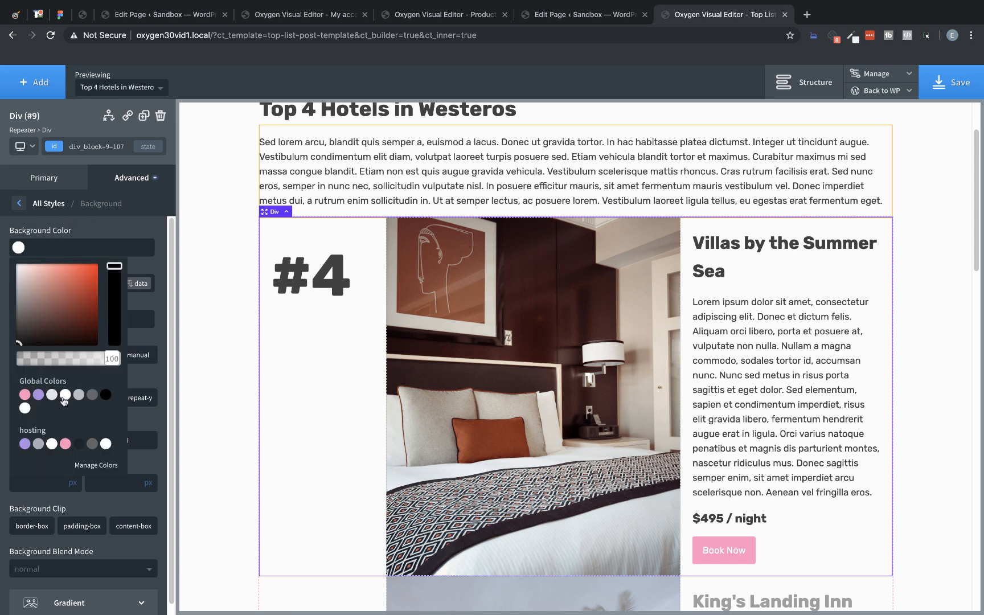
left_click(64, 394)
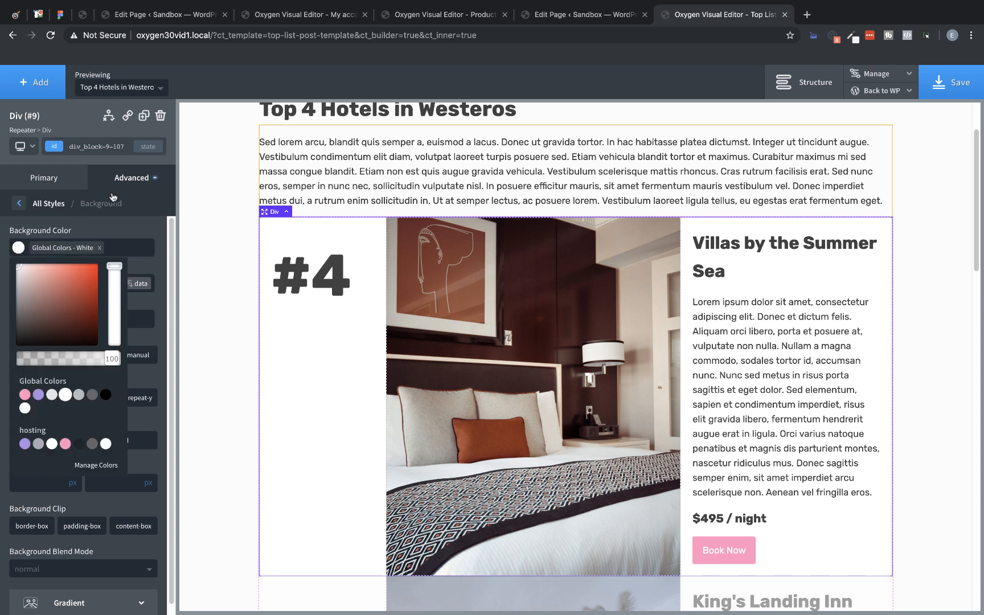
Step: Give the entry Div a box shadow with the semi-transparent dark color rgba(38,38,38,0.27)
left_click(118, 188)
left_click(91, 366)
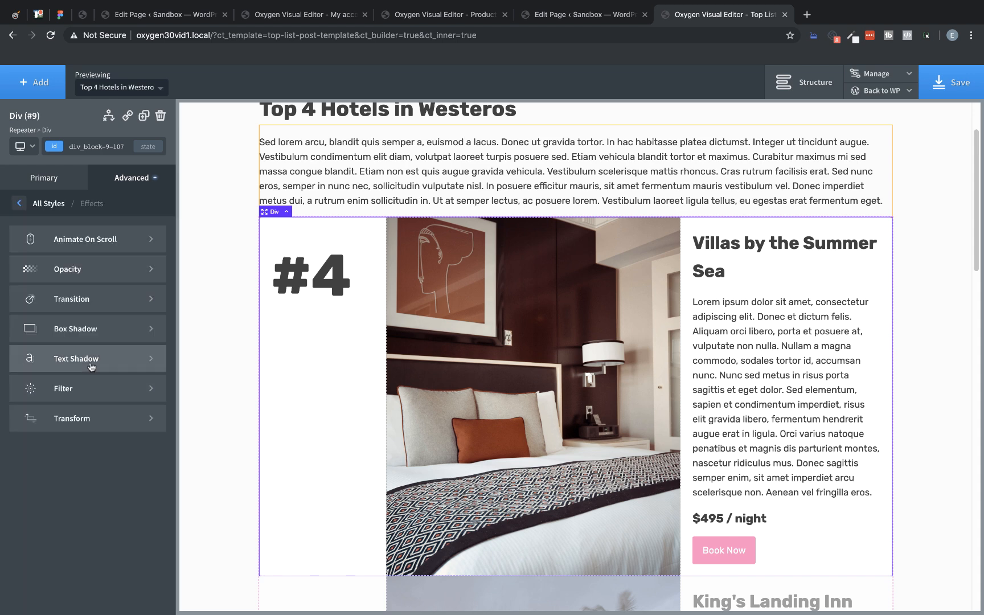
left_click(90, 332)
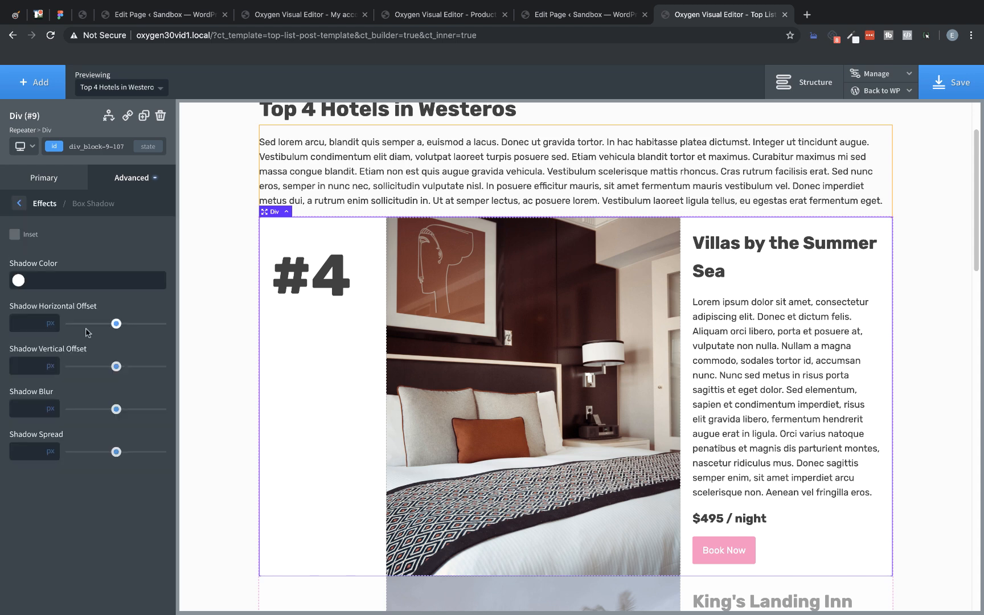
left_click(20, 279)
left_click_drag(53, 326, 10, 365)
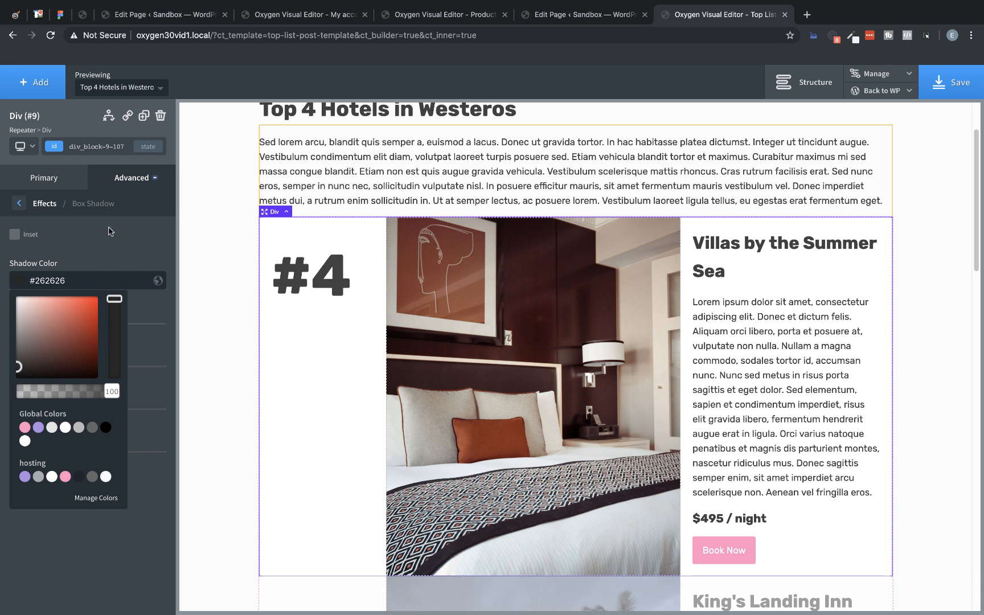
left_click_drag(111, 390, 50, 390)
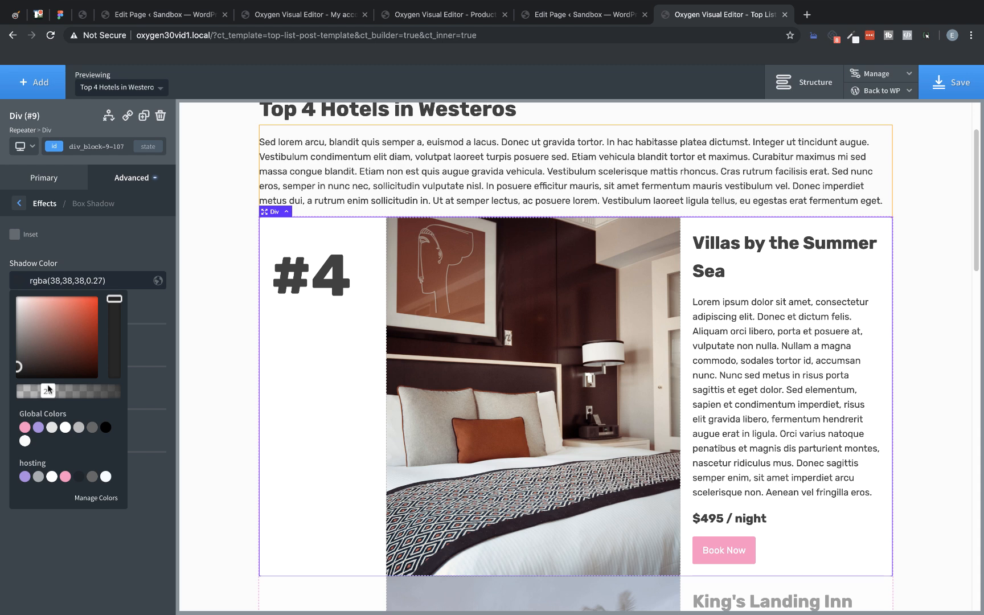
left_click(87, 254)
Step: Set the box shadow's horizontal offset to 0, vertical offset to 2, blur to 20 and spread to -5 px
type("0")
left_click(36, 366)
type("2")
left_click(27, 409)
type("20")
left_click(27, 445)
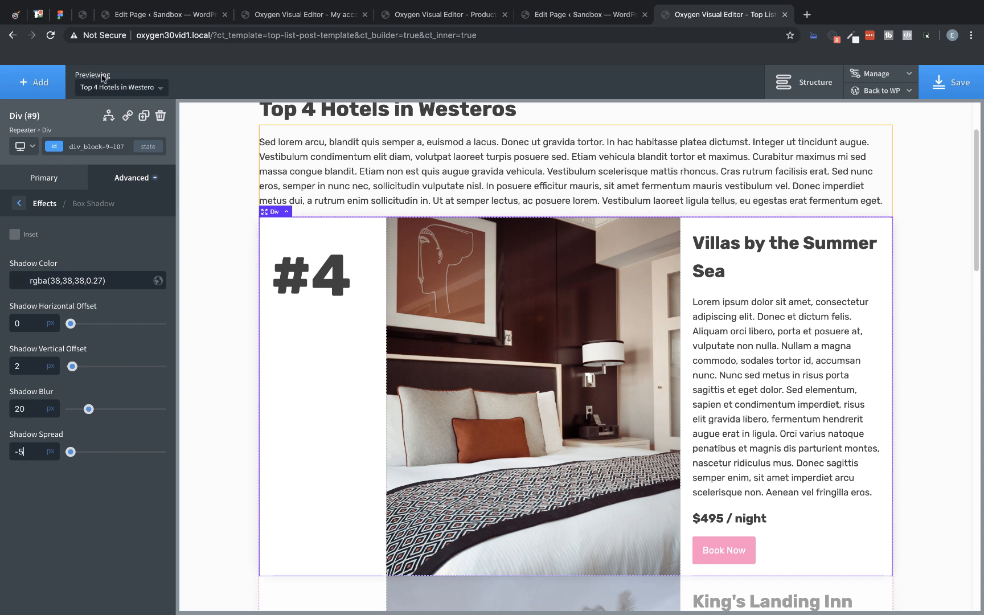
Step: Give the entry Div a bottom margin of 50px and save the template
left_click(128, 185)
left_click(114, 239)
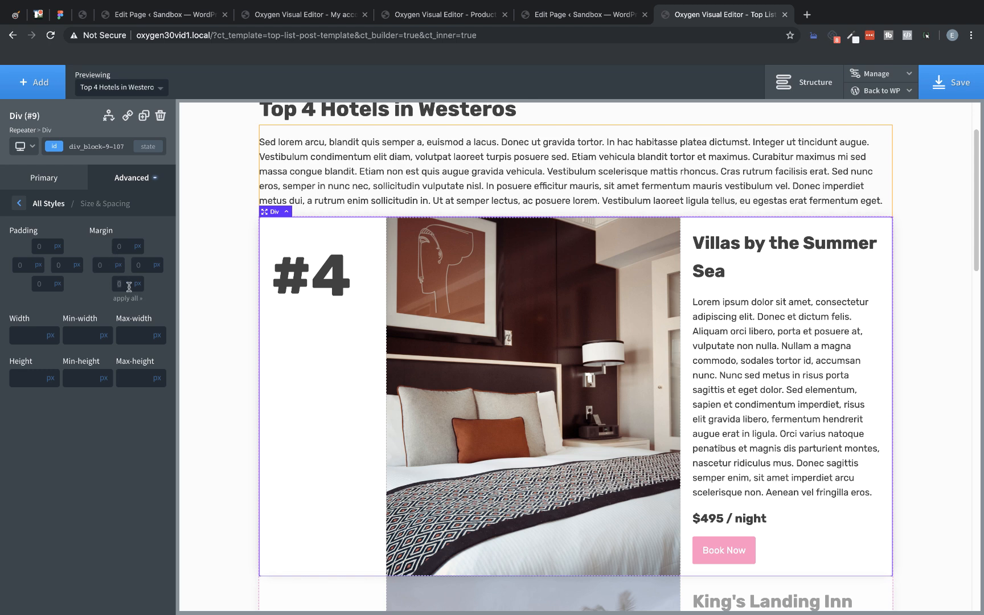
type("50")
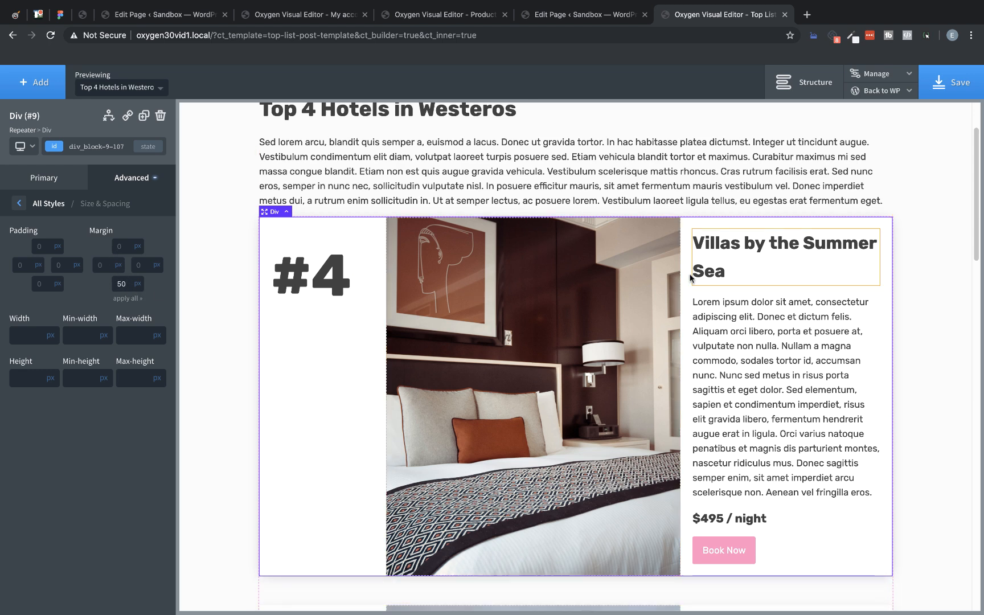
left_click(946, 83)
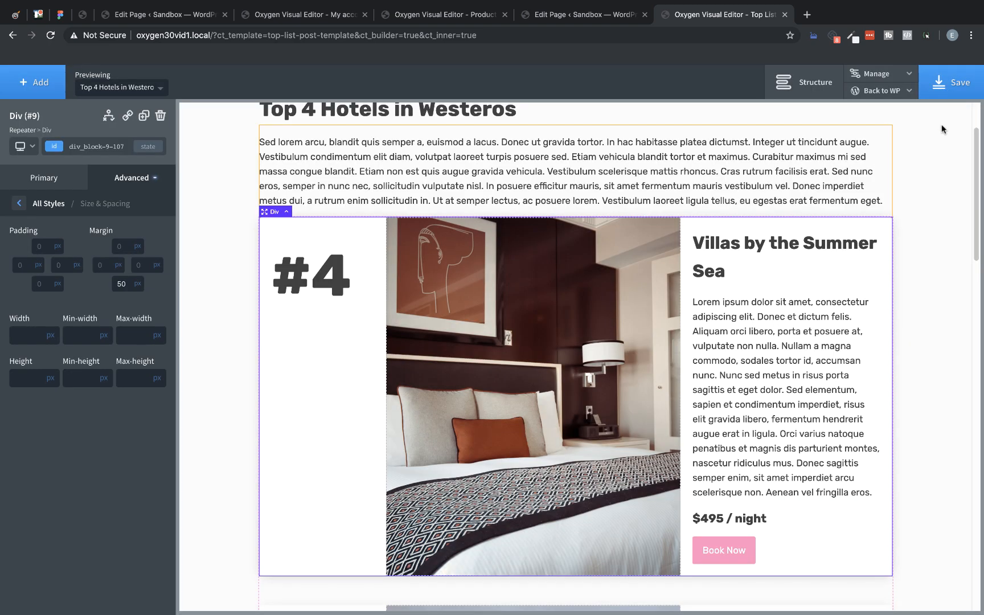
Step: Open the Top 4 Hotels in Westeros post's frontend in a new tab and examine the card layout and spacing of all entries
scroll(922, 230, "down", 15)
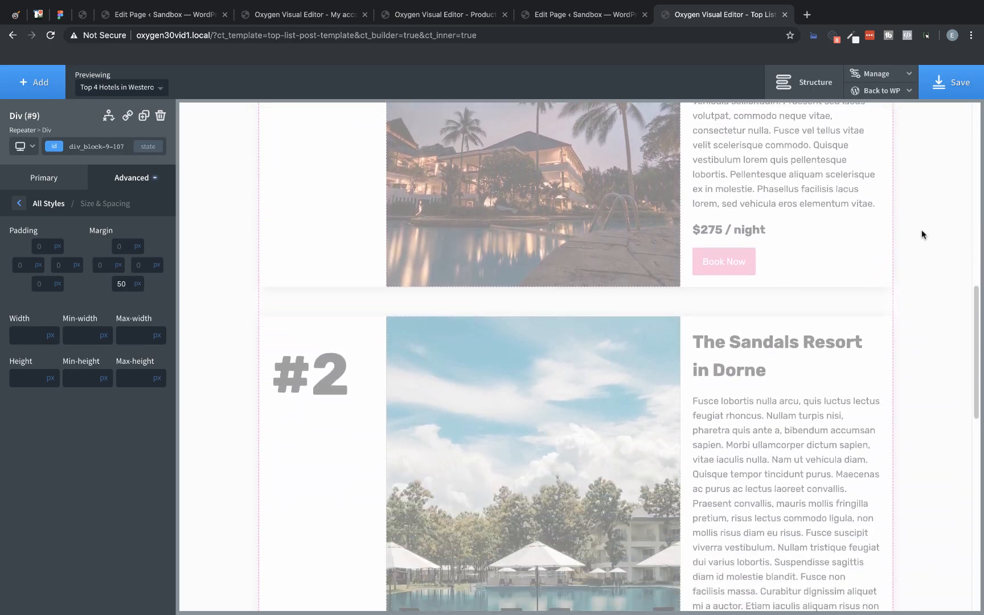
scroll(921, 230, "down", 9)
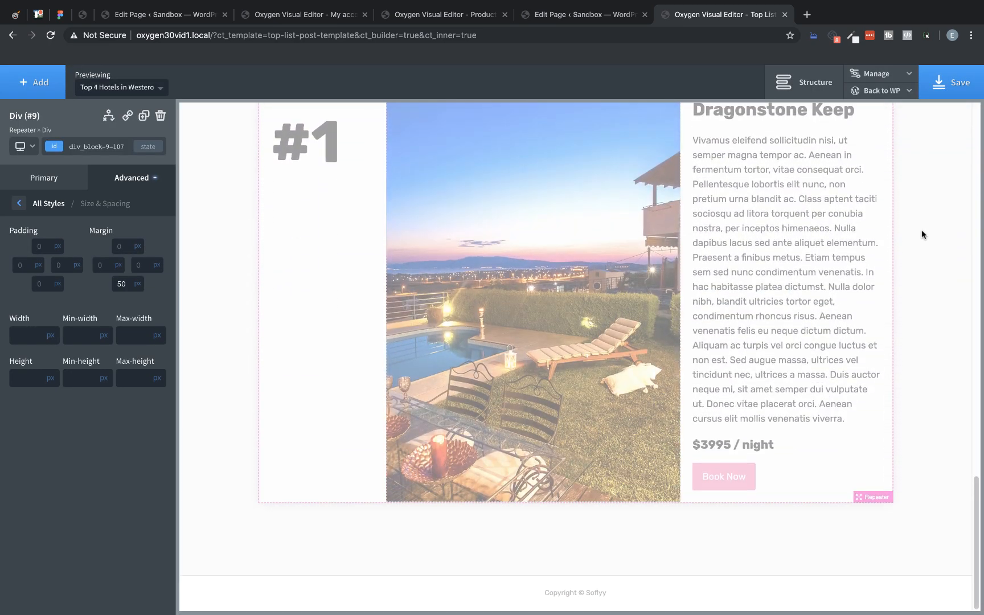
scroll(921, 230, "up", 20)
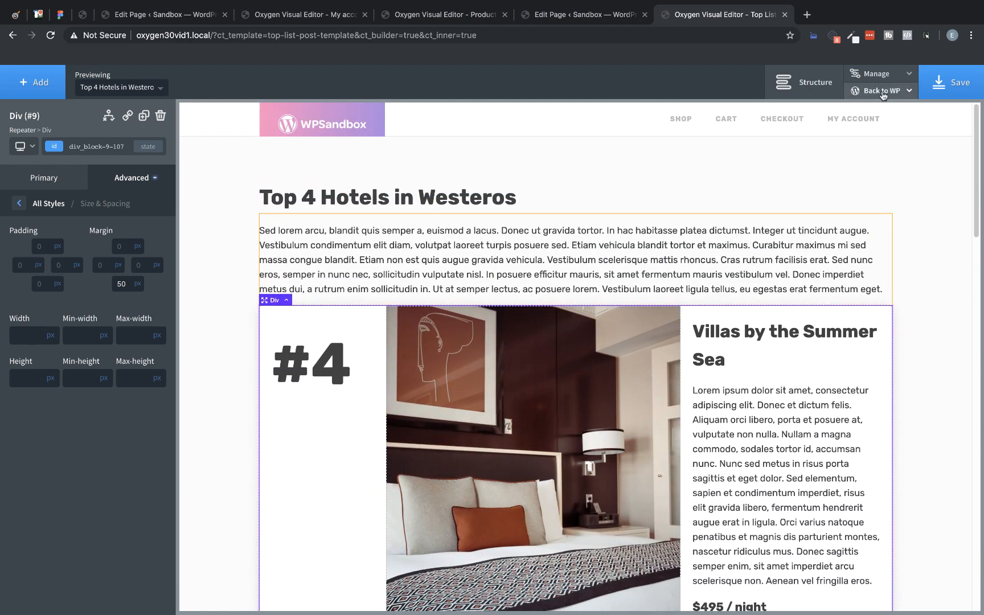
left_click(883, 95)
right_click(877, 135)
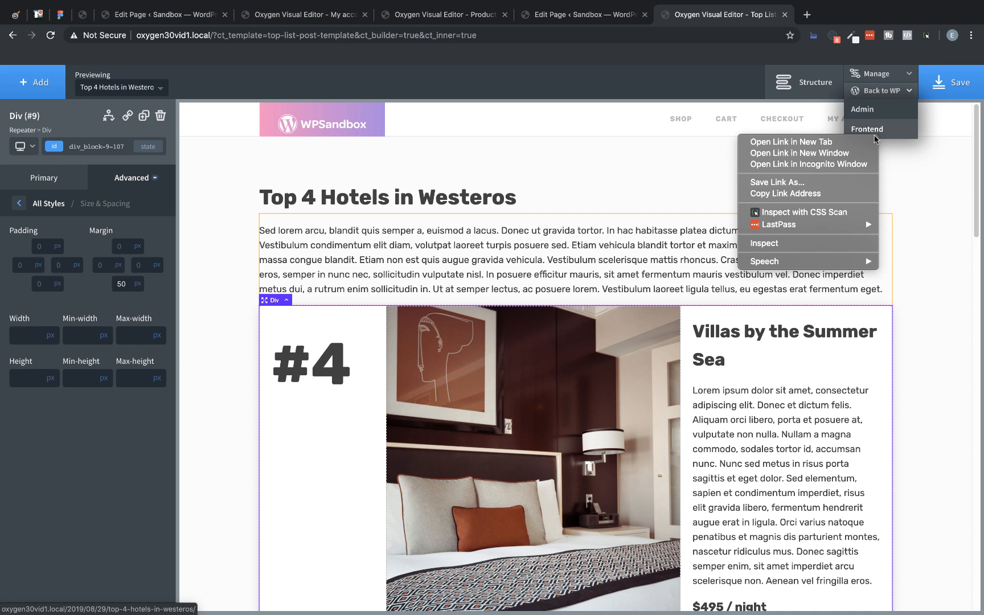
left_click(854, 143)
left_click(820, 14)
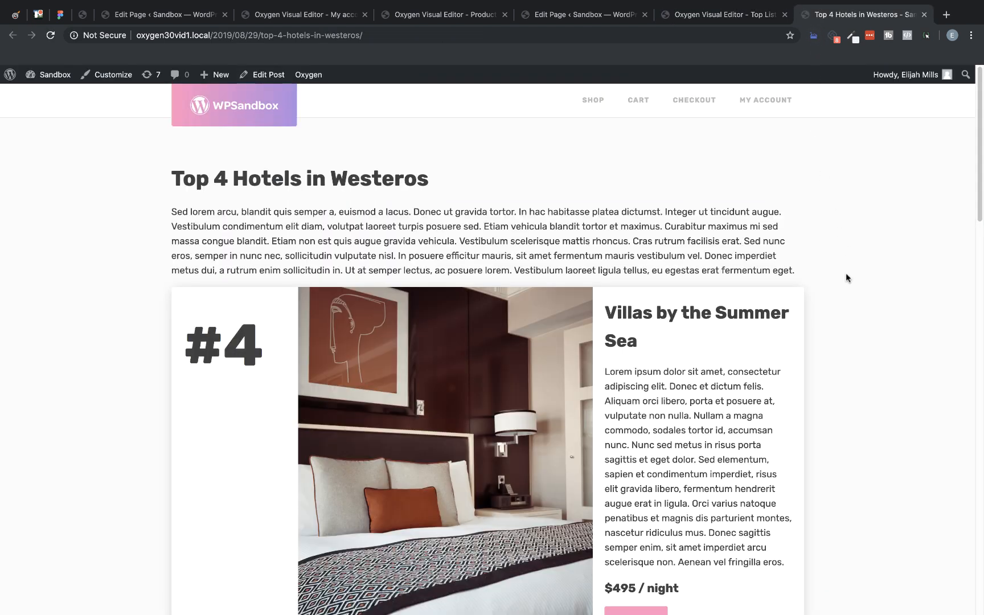
scroll(846, 274, "down", 3)
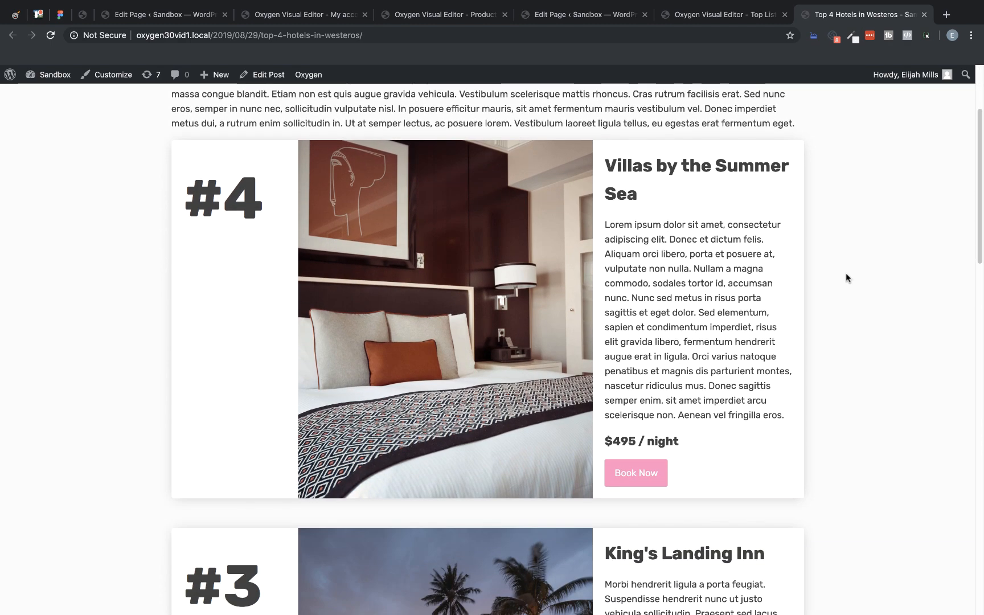
scroll(846, 278, "down", 7)
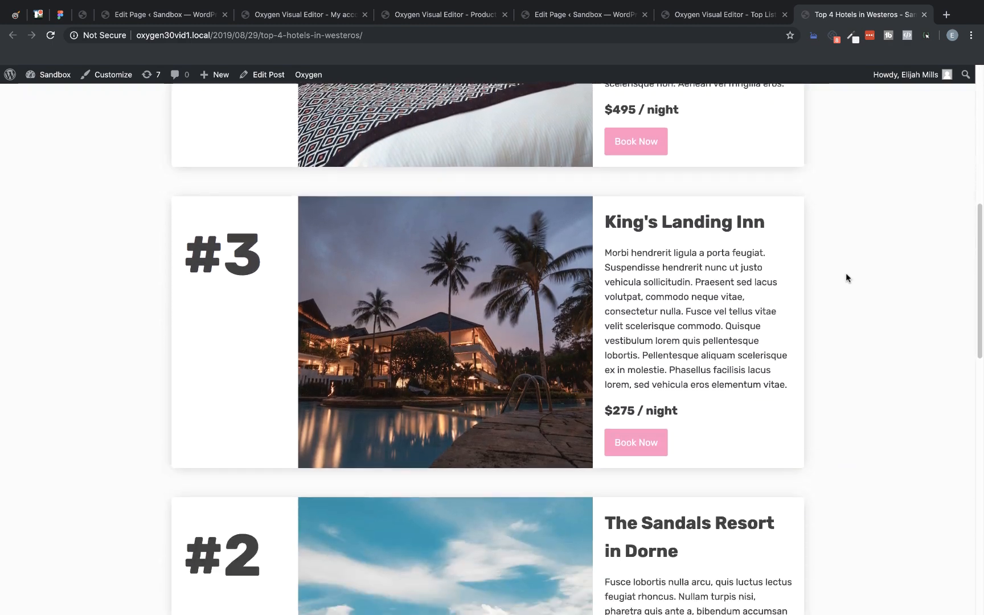
scroll(845, 277, "down", 7)
scroll(846, 278, "up", 2)
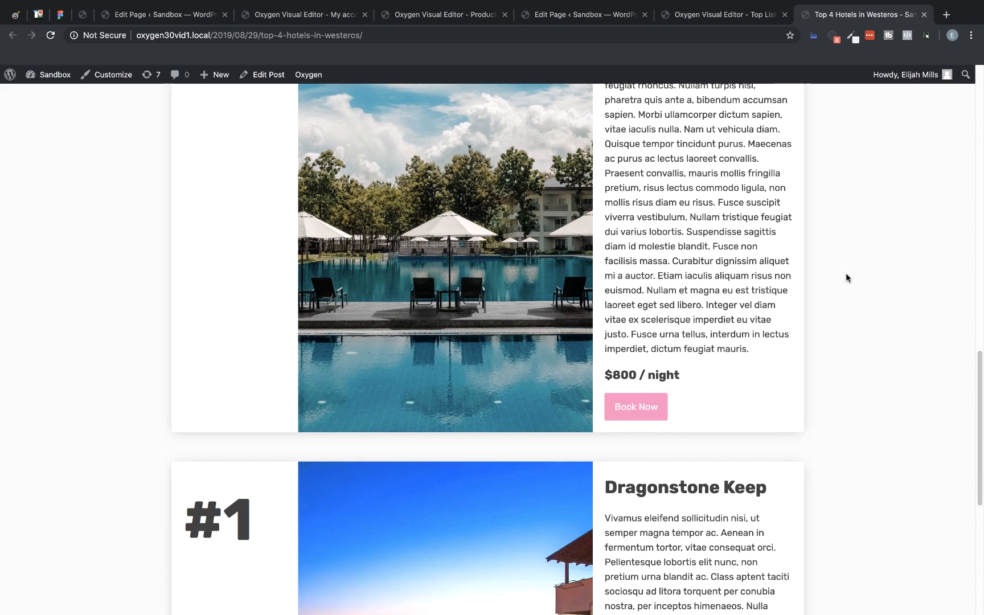
scroll(845, 277, "up", 15)
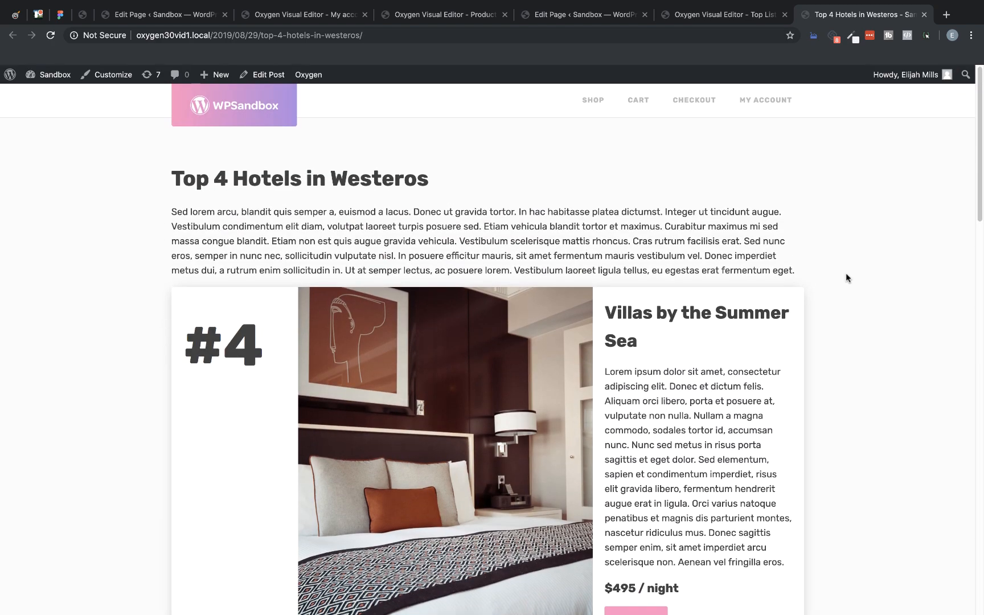